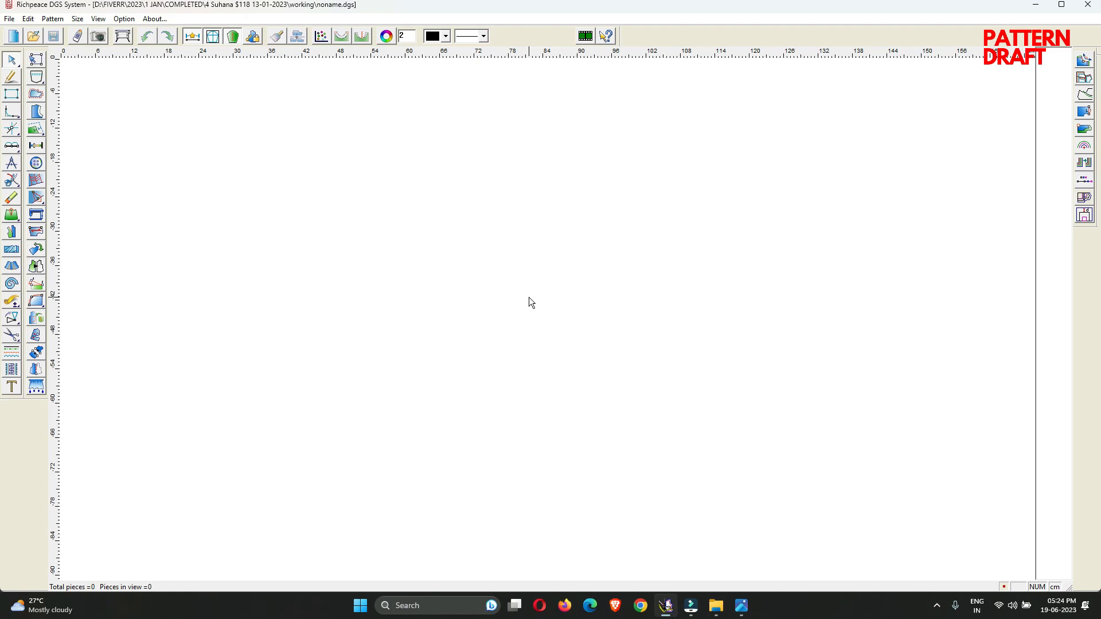
Switch to the Golf Tshirt.jpg image, examine the shirt and size table in a smaller window, and minimise it
left_click(741, 606)
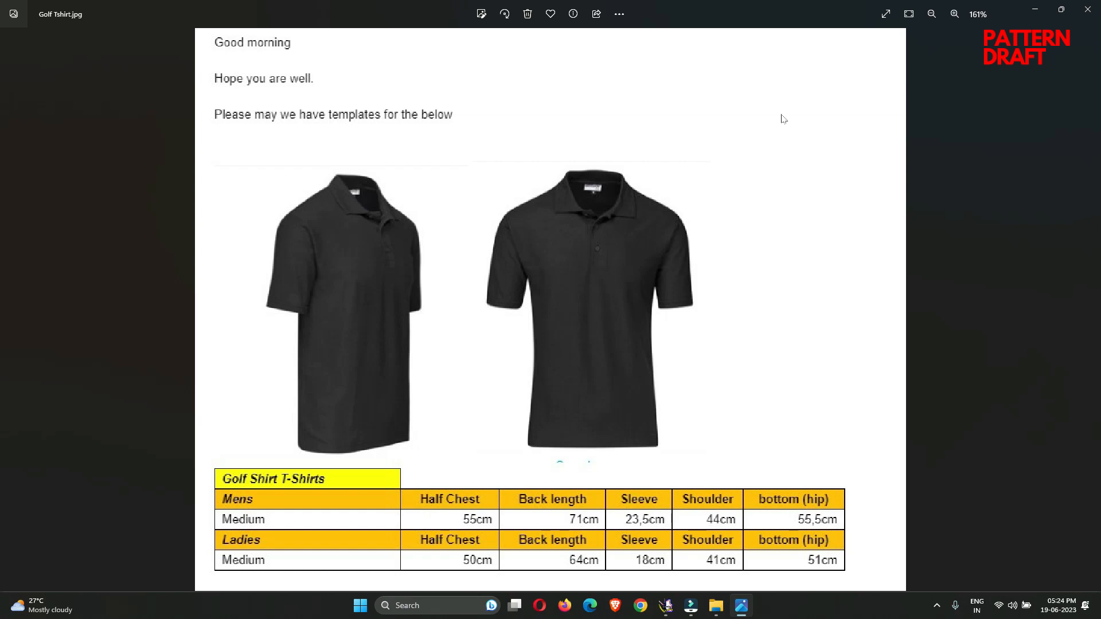
left_click_drag(822, 2, 965, 141)
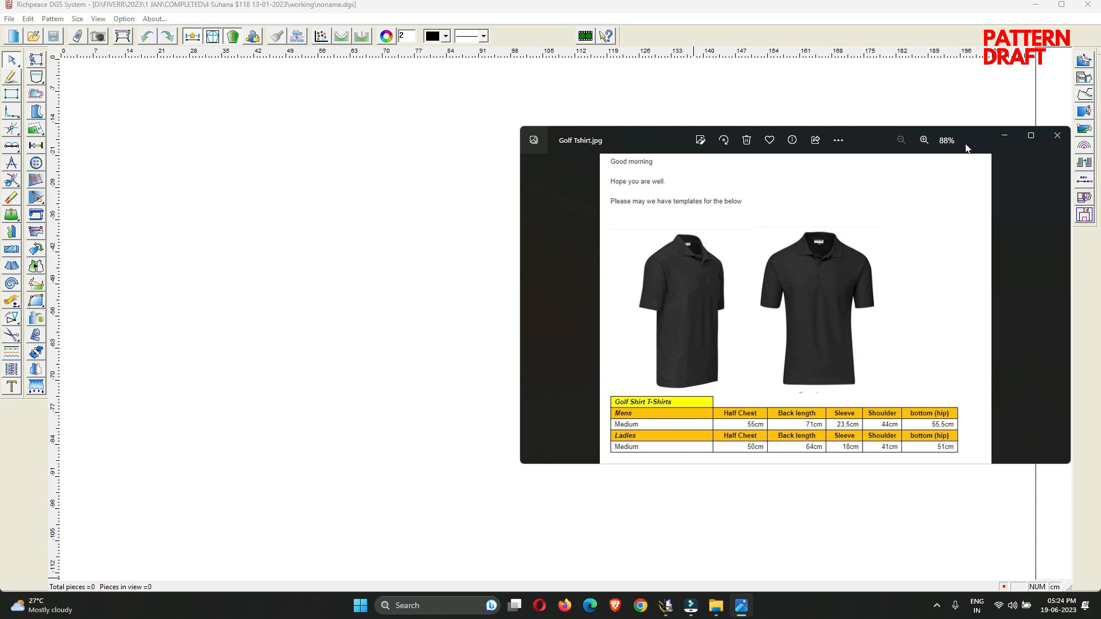
left_click_drag(669, 140, 588, 95)
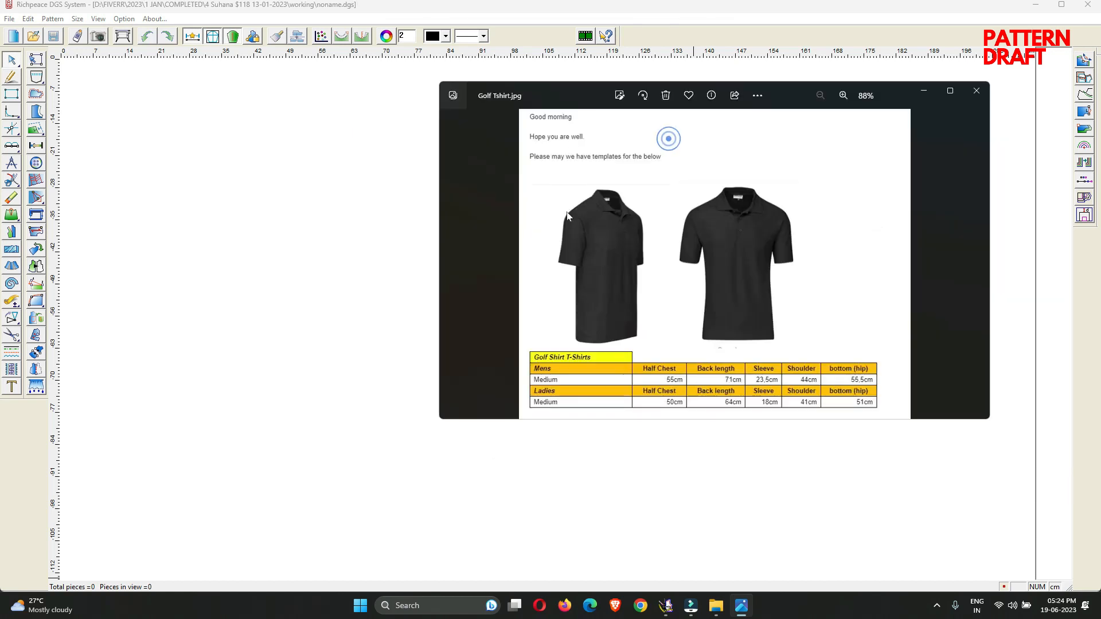
left_click(915, 92)
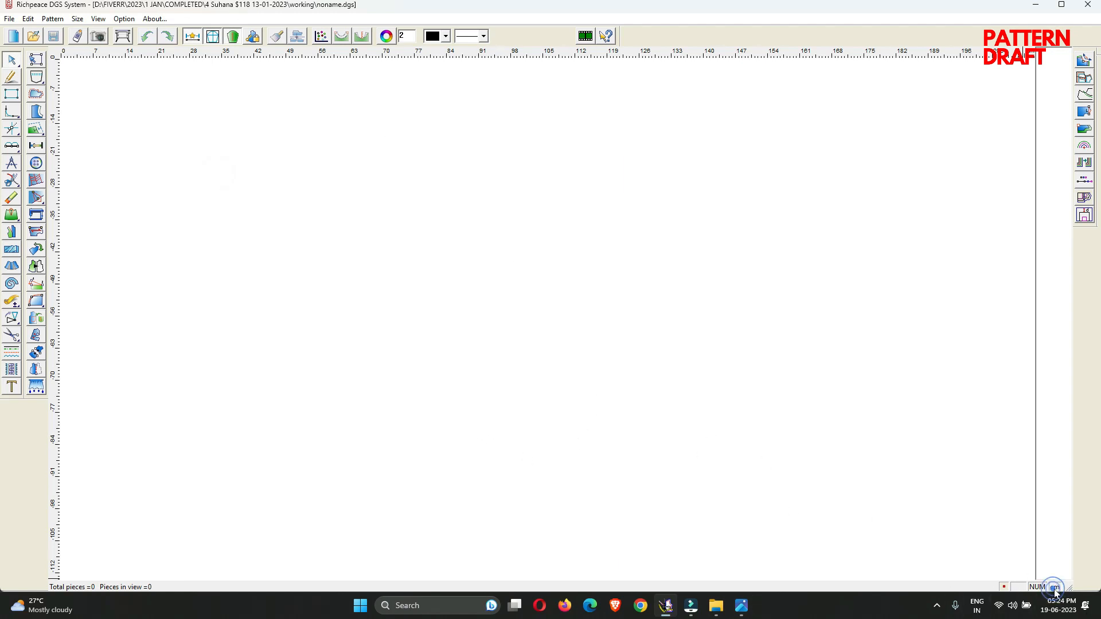
Check the length unit and precision in the system setup, accept the settings and return to the Modify tool
left_click(125, 19)
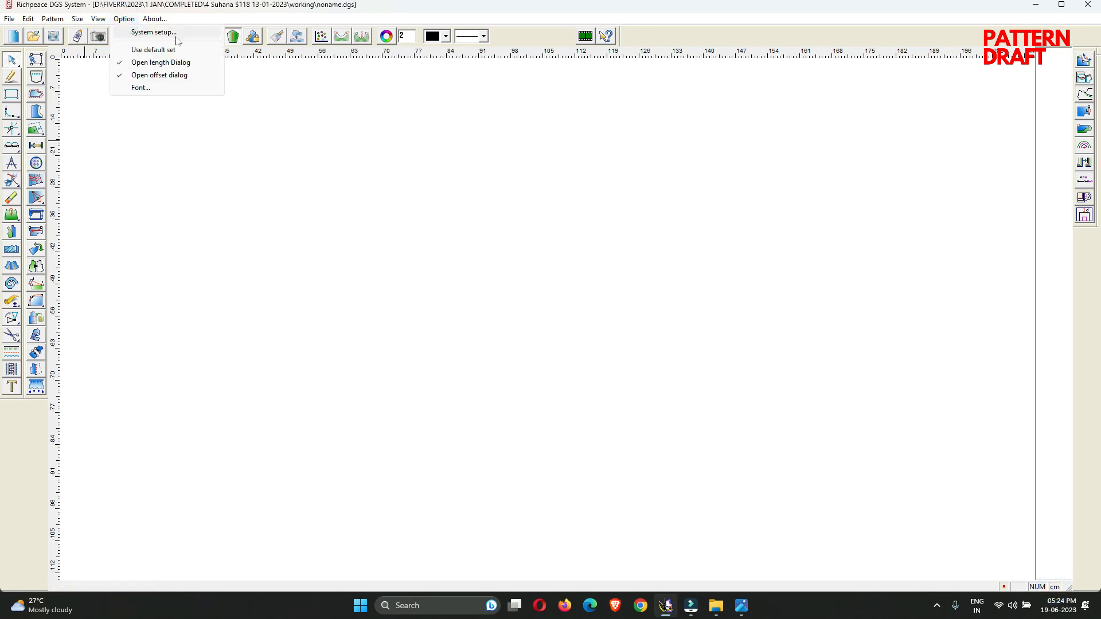
left_click(153, 33)
left_click(515, 208)
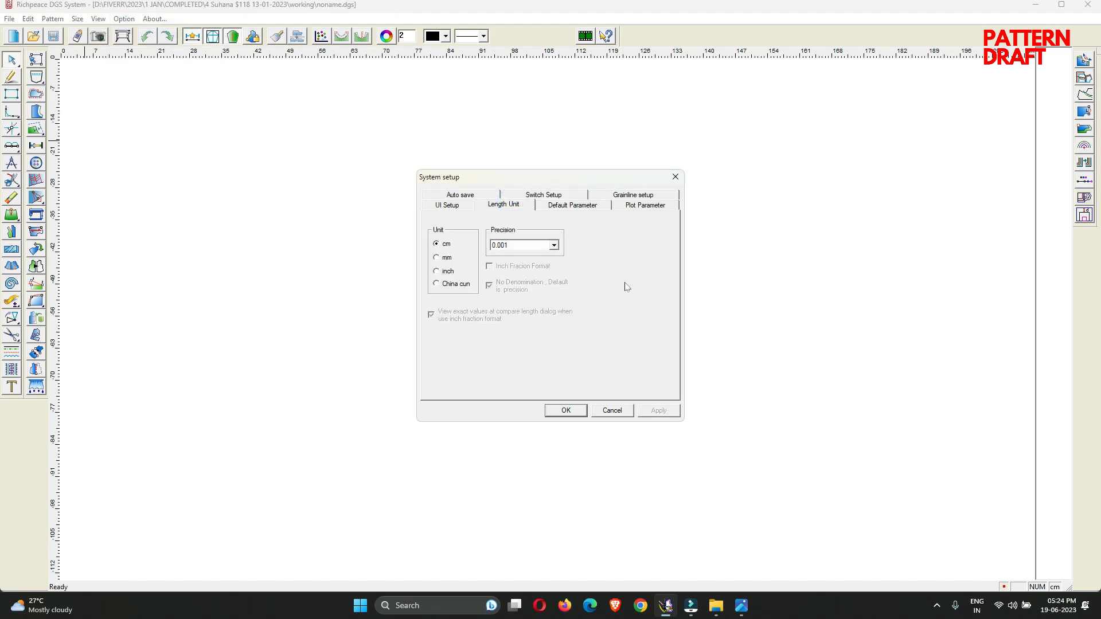
left_click(574, 411)
right_click(552, 235)
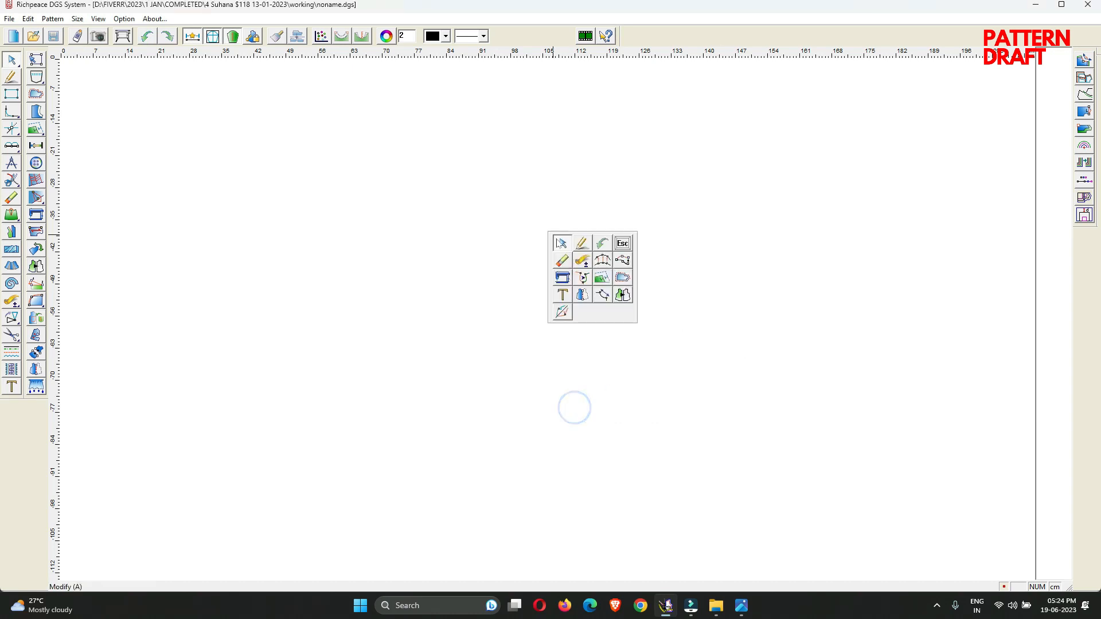
left_click(562, 243)
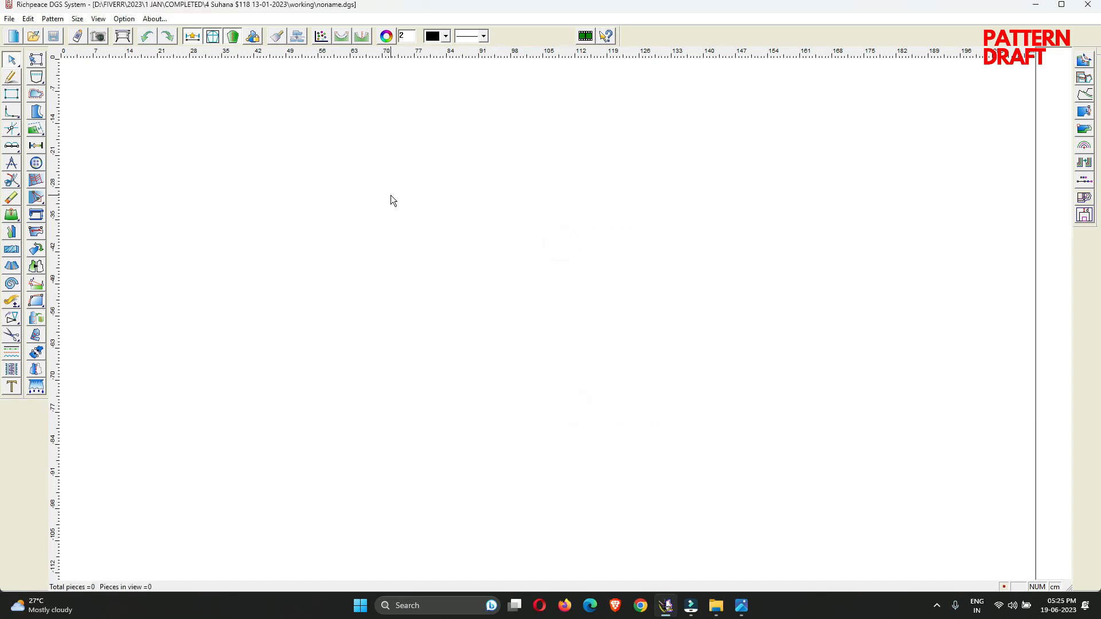
Reopen and enlarge Golf Tshirt.jpg, examine the men's Medium measurements, and restore it as a window beside the drawing area
left_click(741, 606)
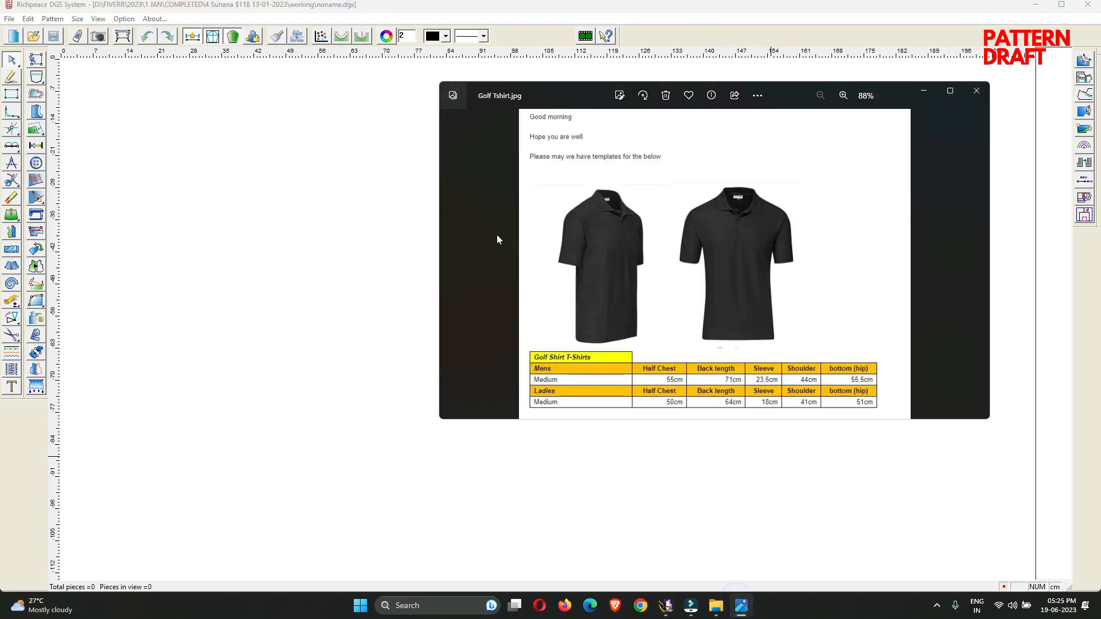
scroll(608, 273, "up", 2)
left_click_drag(641, 354, 642, 249)
scroll(683, 278, "down", 4)
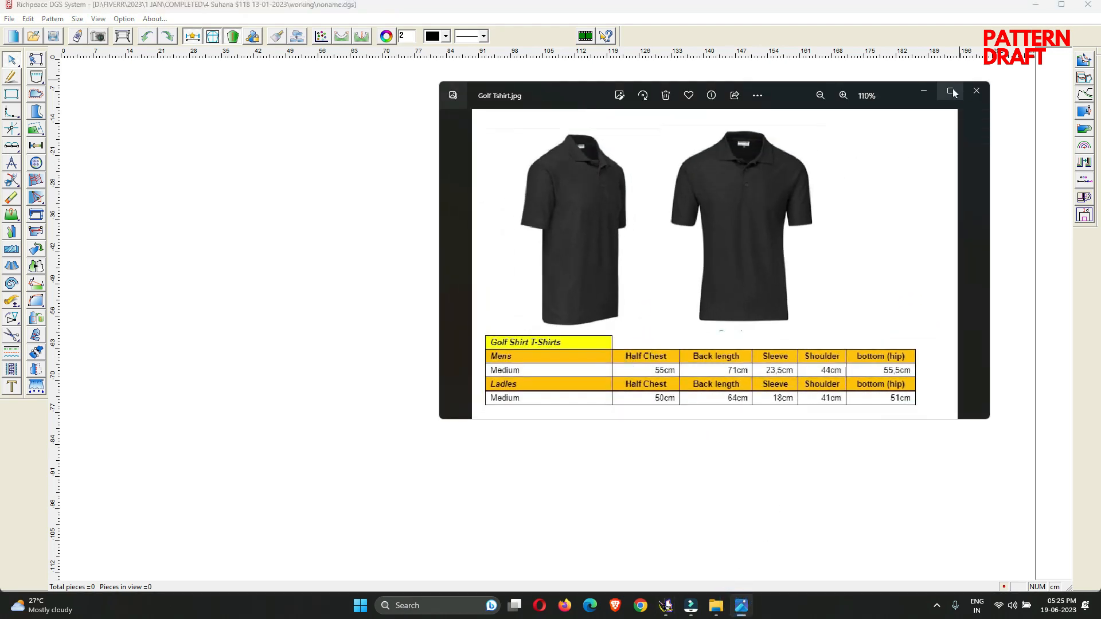
left_click(953, 89)
left_click_drag(579, 434, 599, 287)
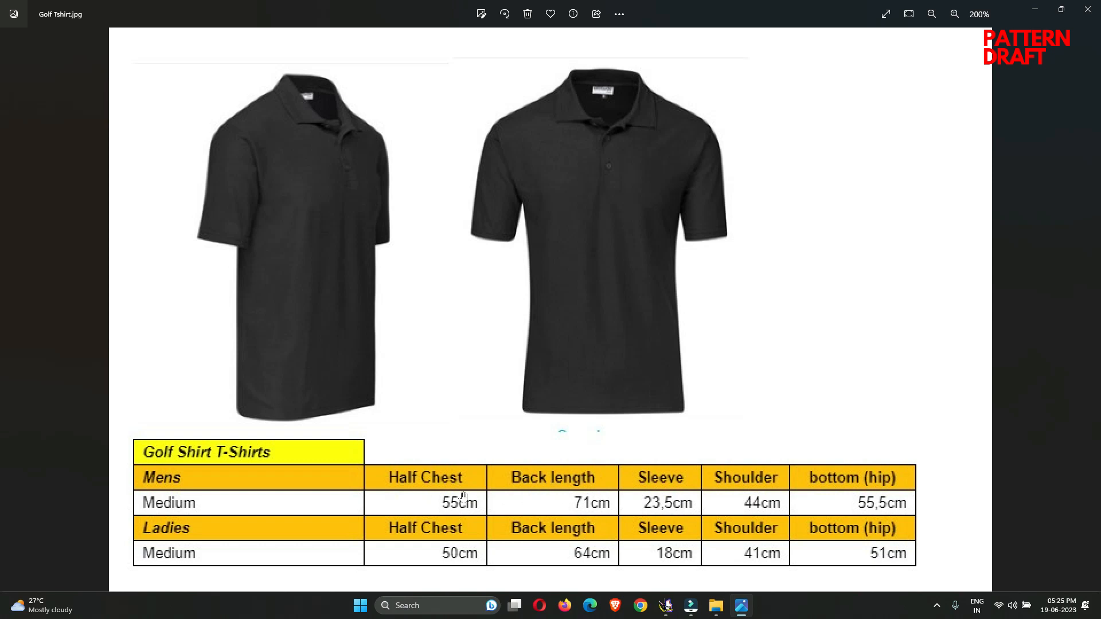
left_click_drag(803, 14, 761, 123)
left_click_drag(597, 122, 711, 122)
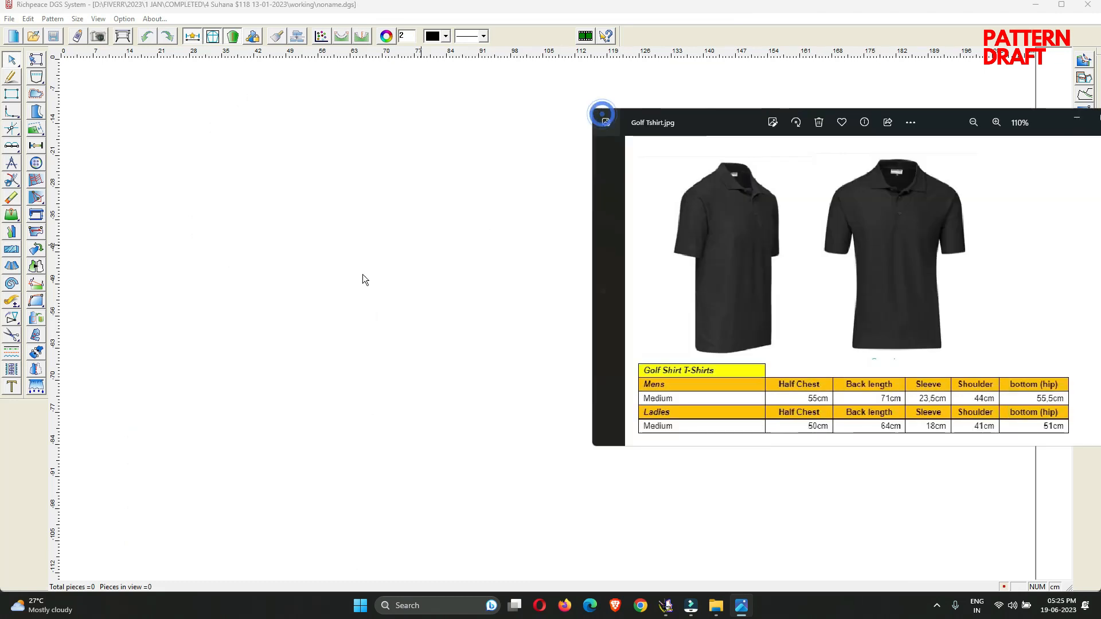
Draw a rectangle about 67.5 cm wide on the empty work area and set its height to 71 cm
right_click(248, 190)
left_click(278, 195)
left_click_drag(313, 175, 623, 411)
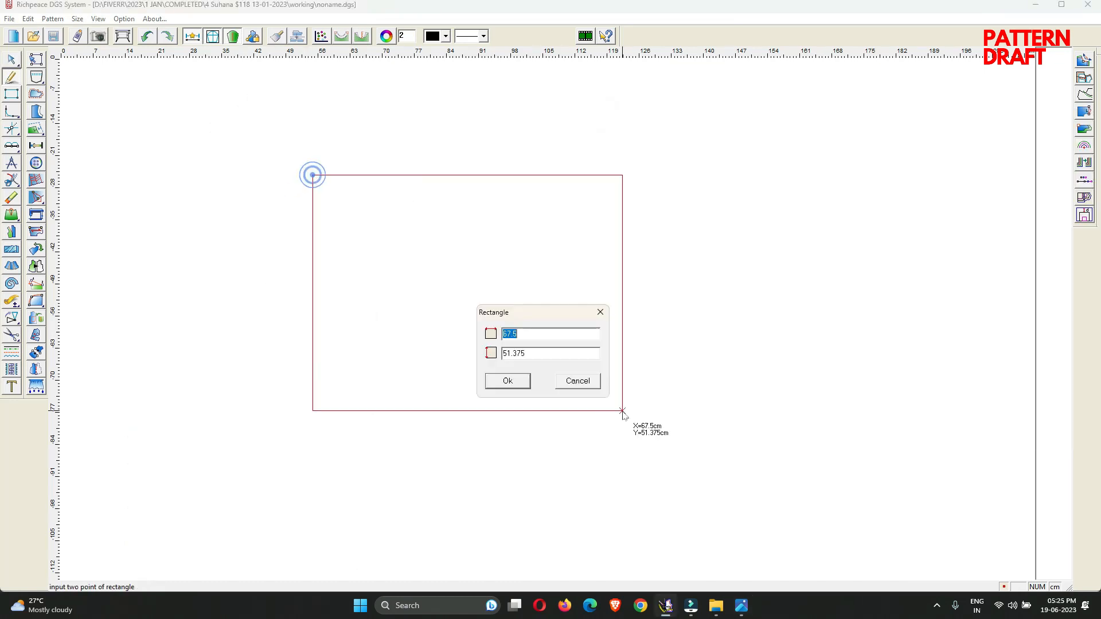
left_click(742, 606)
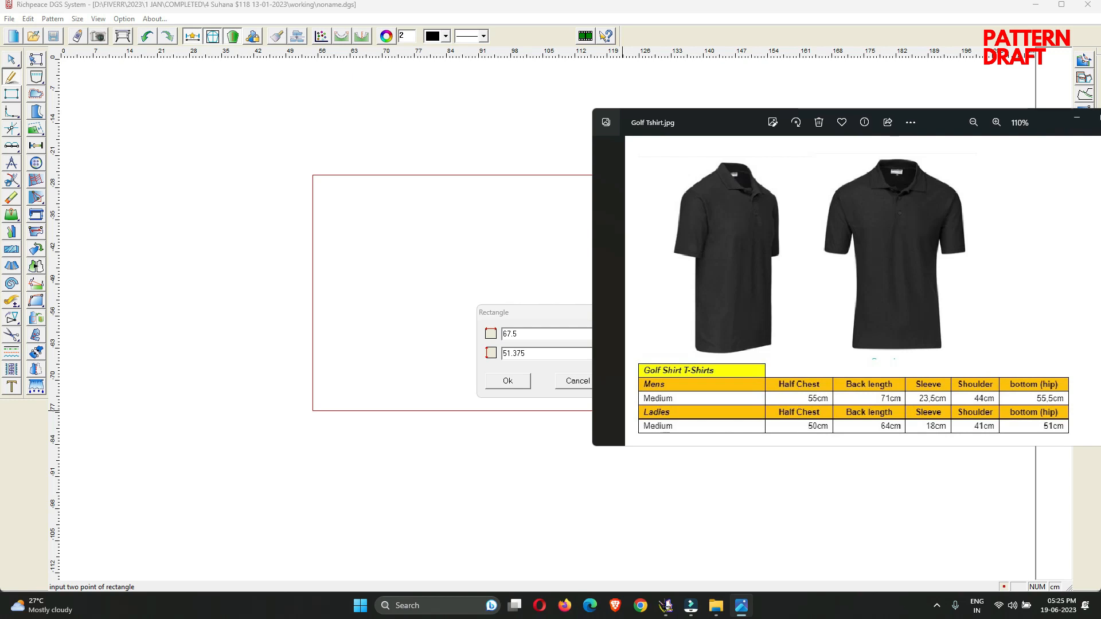
left_click(536, 332)
double_click(554, 354)
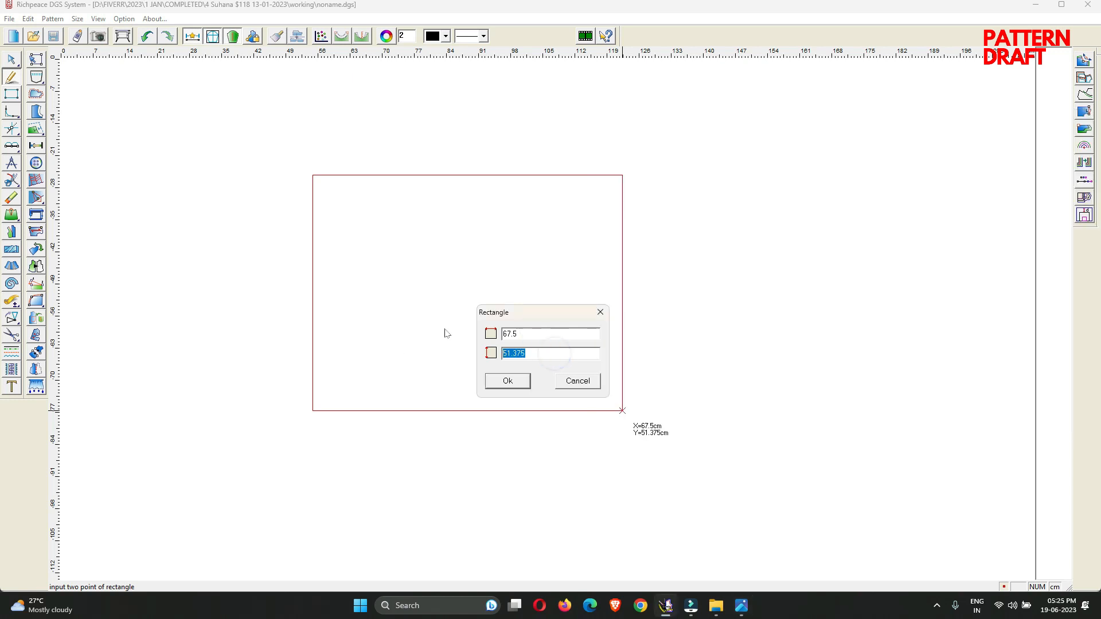
type("71")
Set the rectangle's width to 27.5 cm, half the men's half chest in the size table, and finish the rectangle
left_click(743, 606)
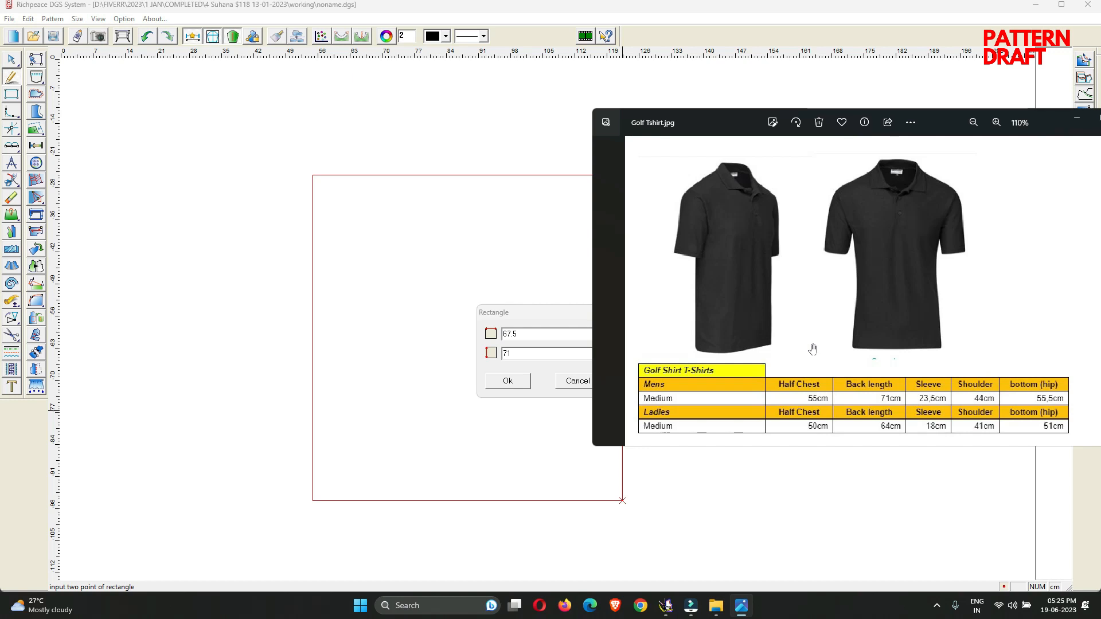
left_click_drag(547, 310, 466, 288)
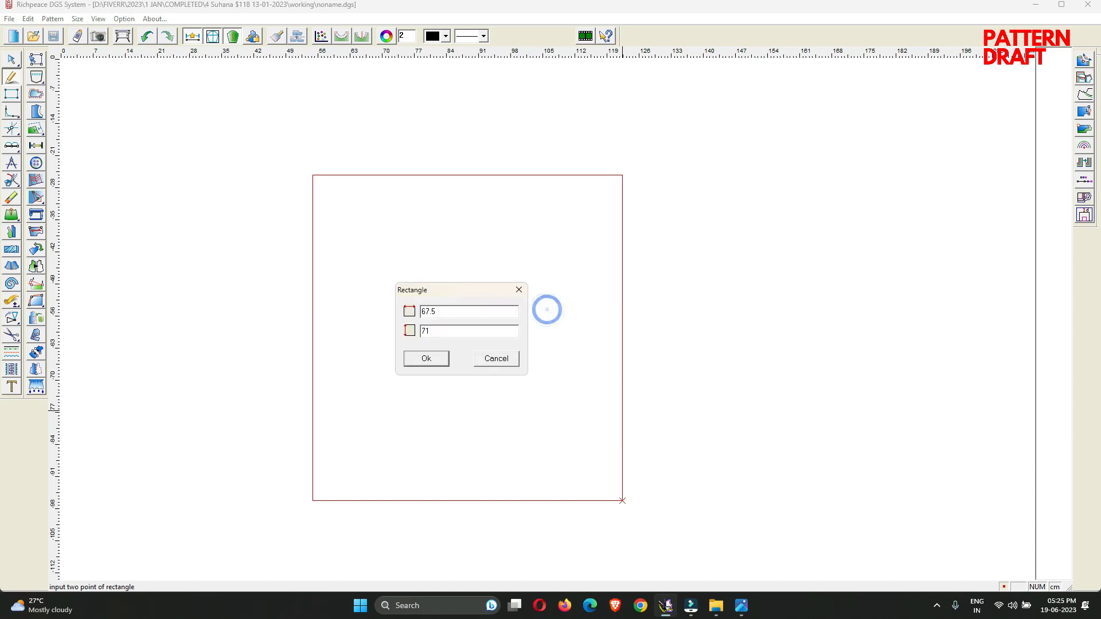
double_click(470, 311)
type("27.5")
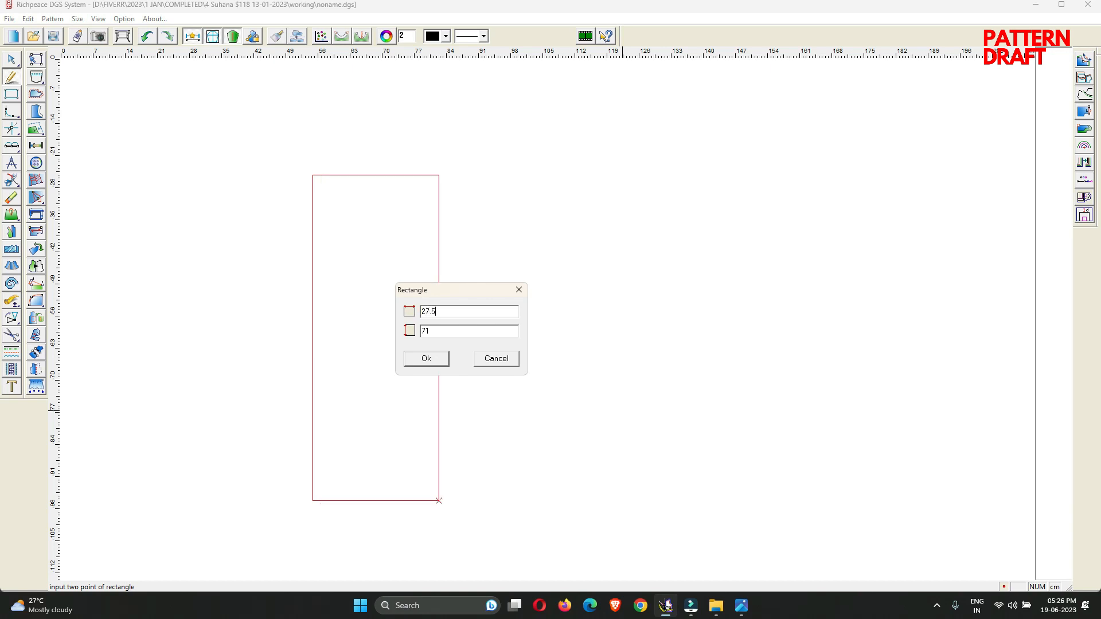
key("Return")
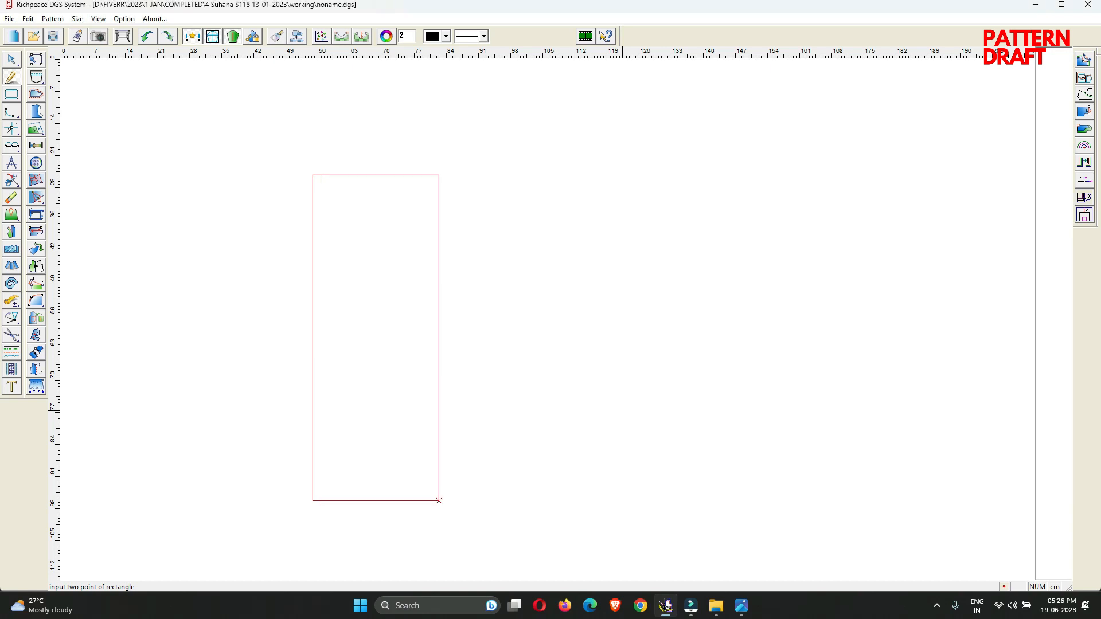
right_click(574, 182)
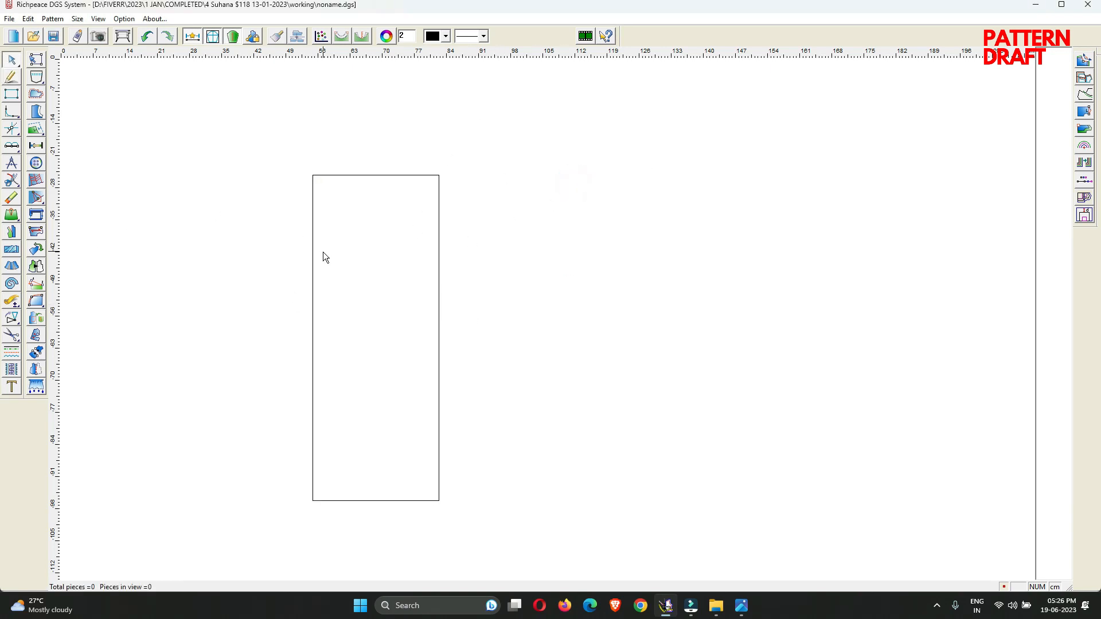
Measure the rectangle's top edge and its long vertical edge with Compare length, and return to the Modify tool
key("r")
left_click_drag(371, 113, 385, 234)
right_click(369, 113)
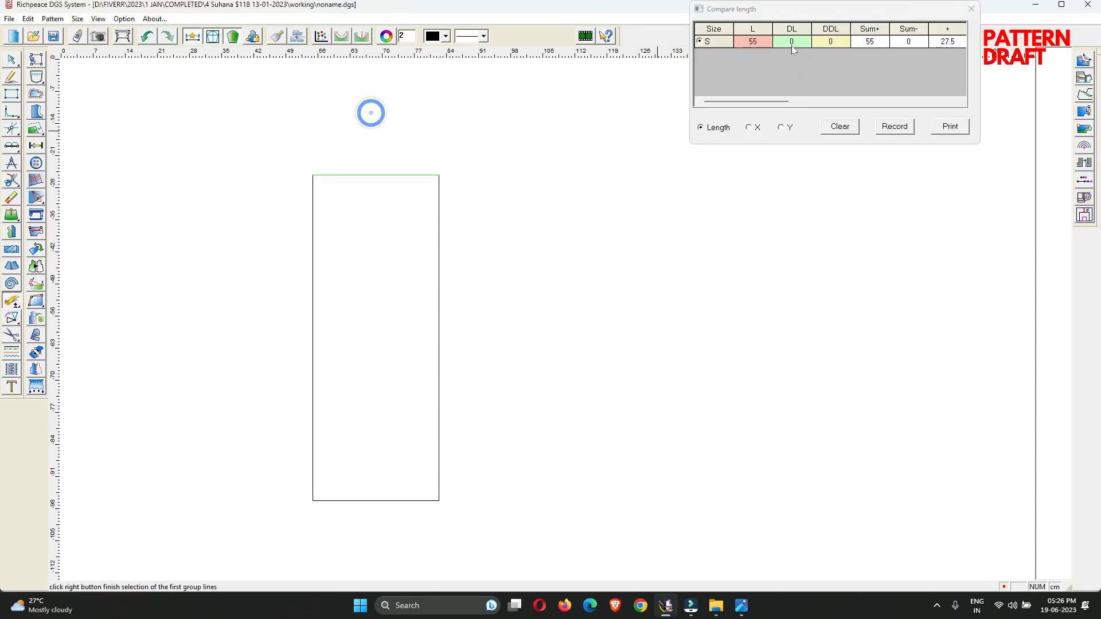
left_click_drag(529, 254, 395, 278)
right_click(525, 254)
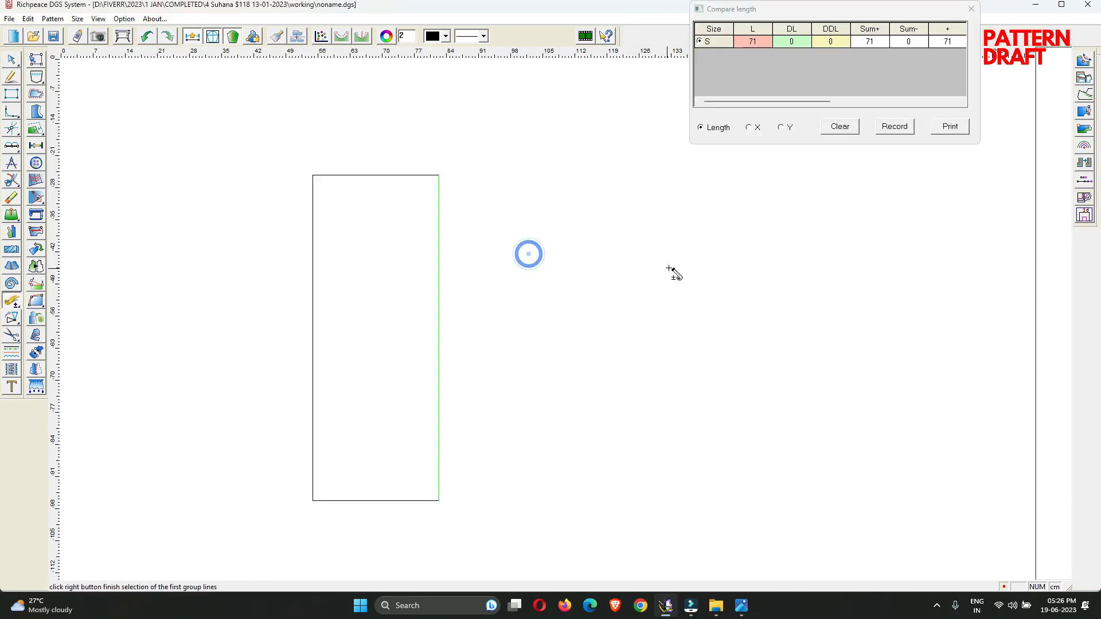
right_click(513, 230)
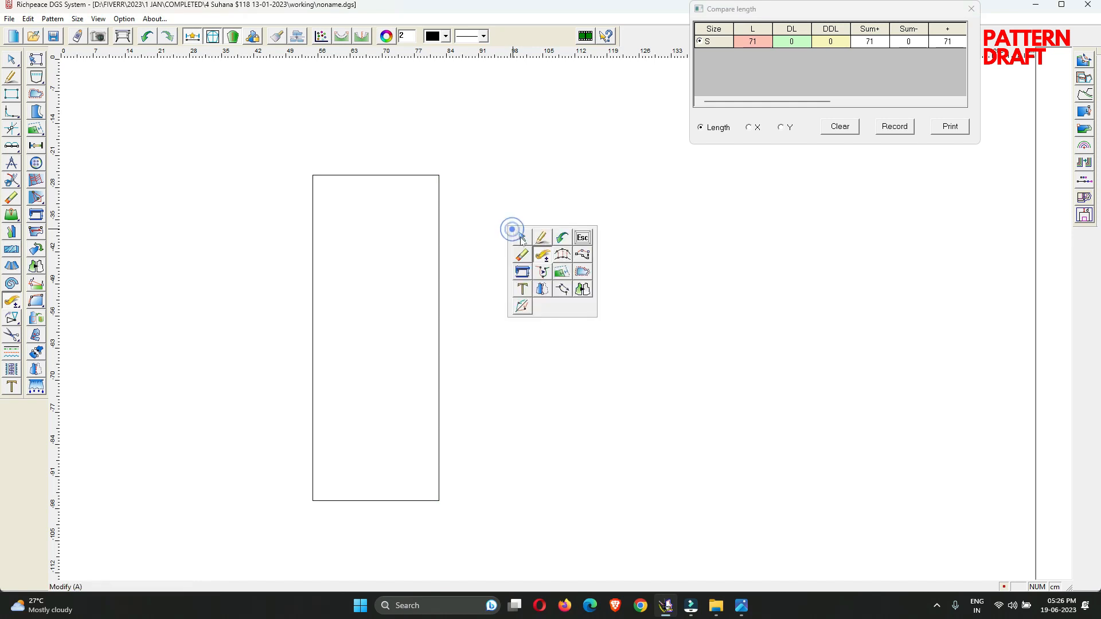
left_click(519, 235)
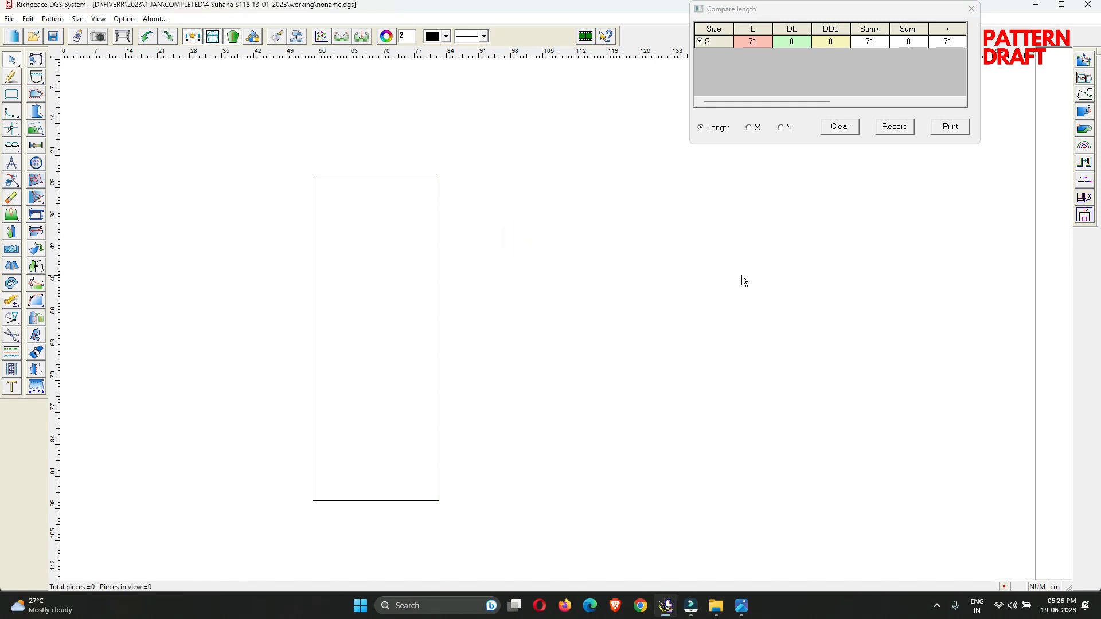
Start a pen line on the rectangle's top edge, 22 cm from its right corner, using half the men's shoulder width
right_click(527, 186)
left_click(563, 192)
scroll(395, 212, "down", 1)
scroll(555, 308, "up", 6)
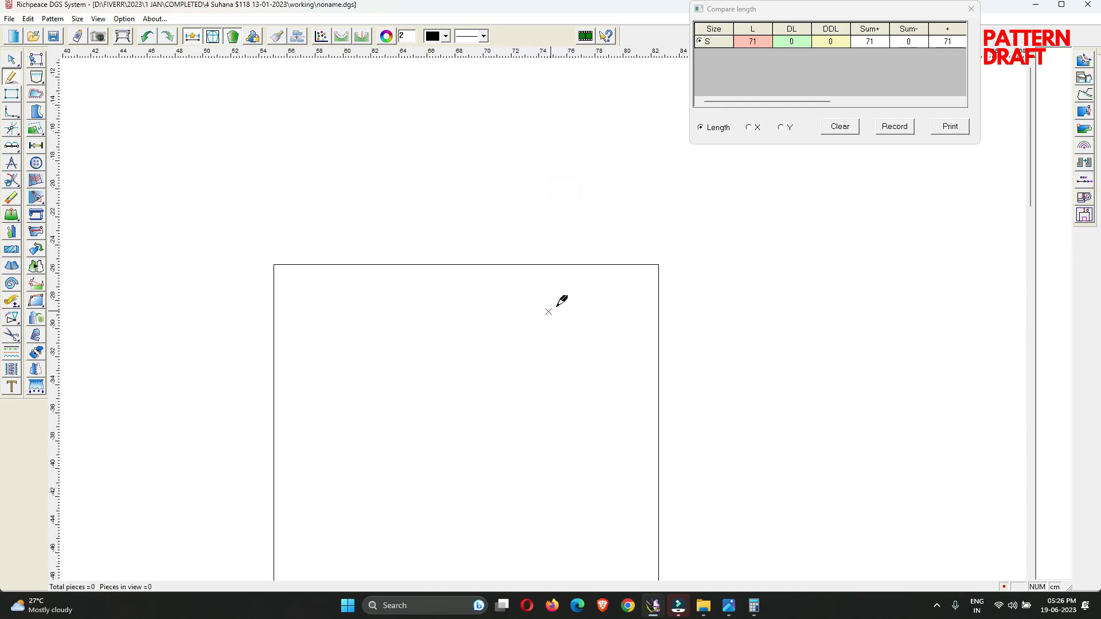
scroll(548, 315, "down", 2)
scroll(548, 315, "up", 1)
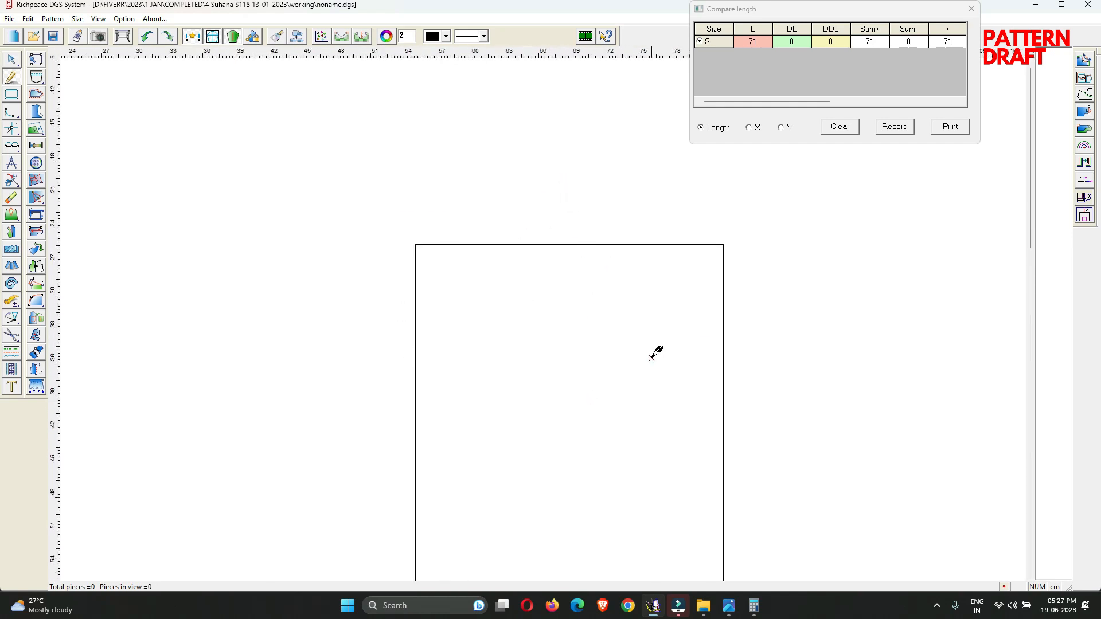
left_click(689, 245)
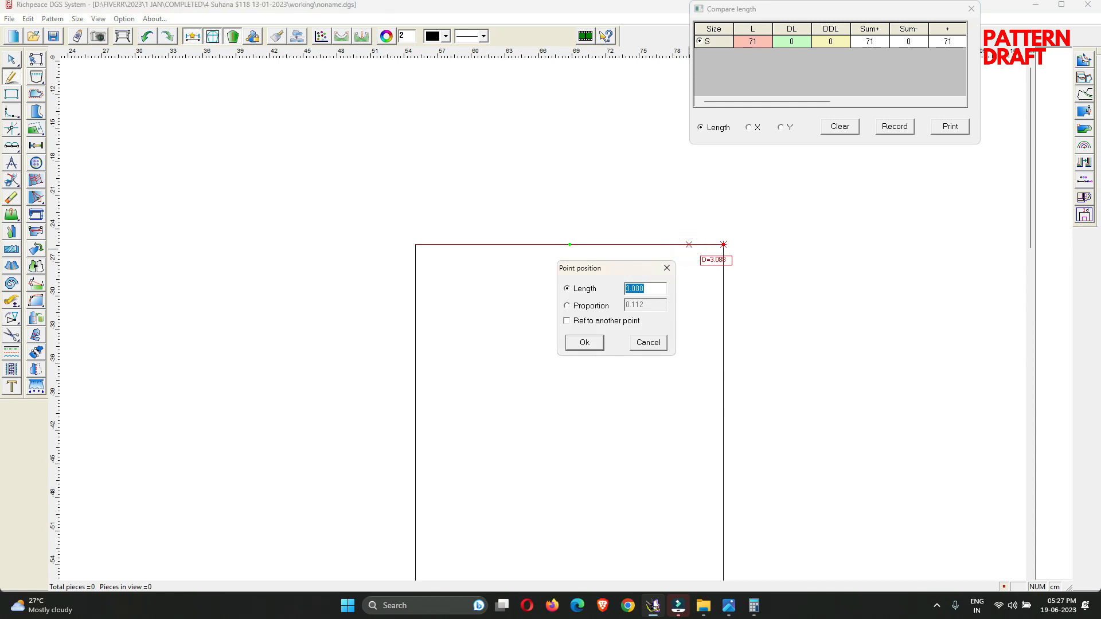
left_click(729, 605)
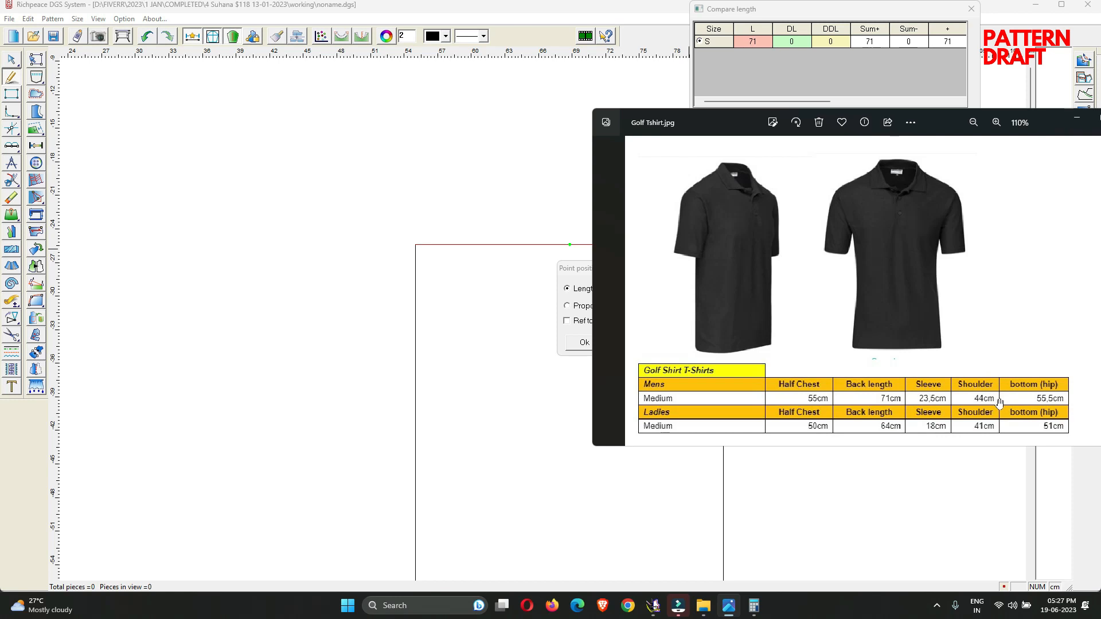
left_click(573, 268)
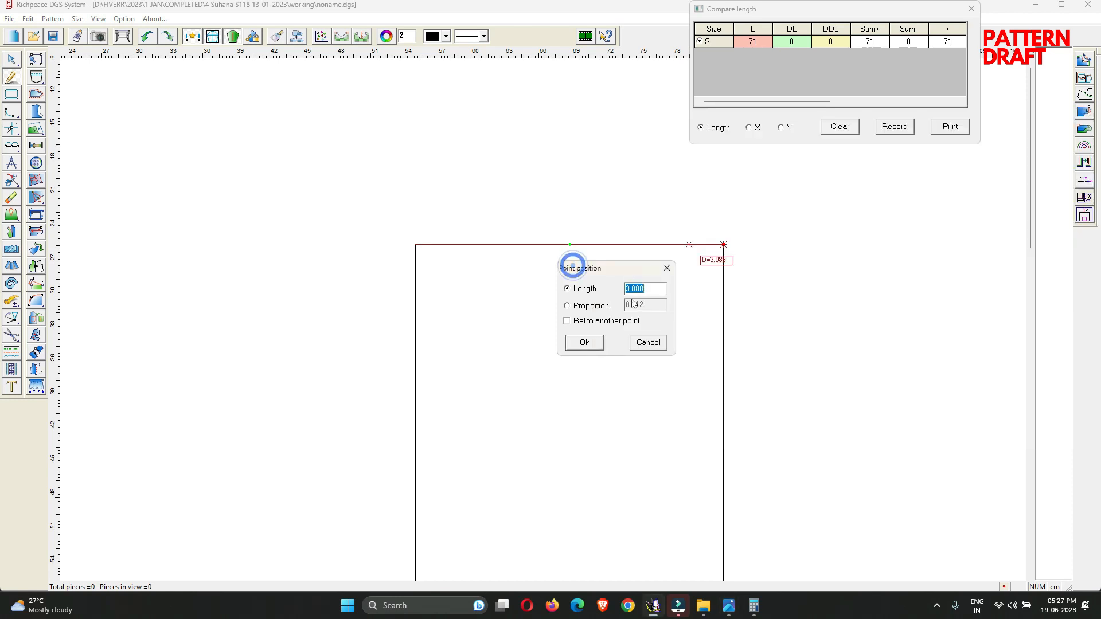
type("22")
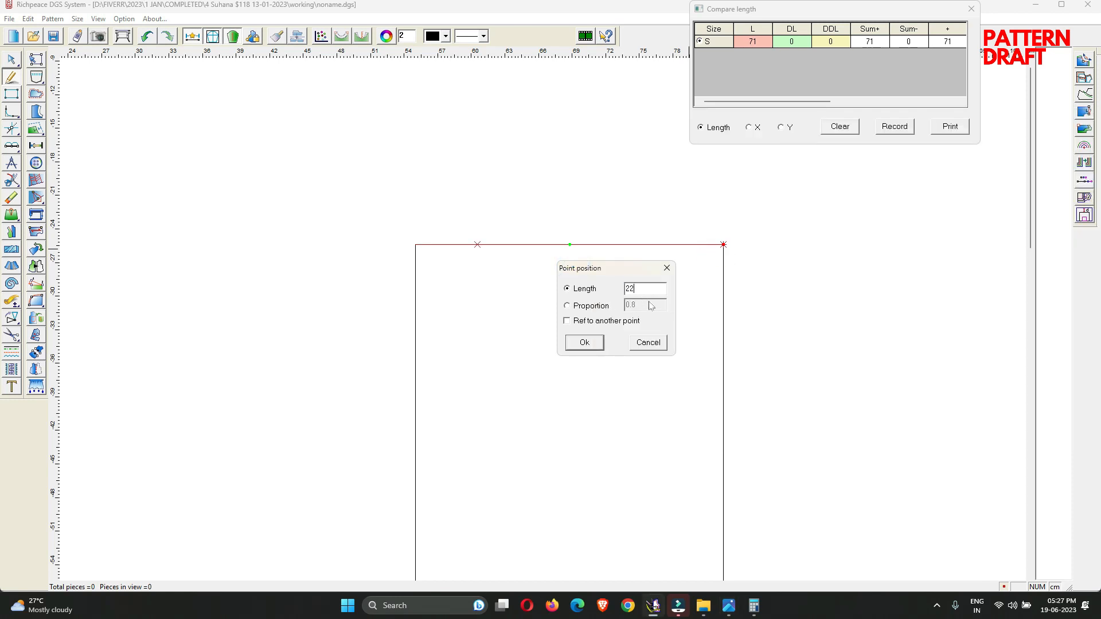
left_click(598, 342)
Draw the line vertically down from the shoulder point with a length of 8.5 cm
left_click(478, 325)
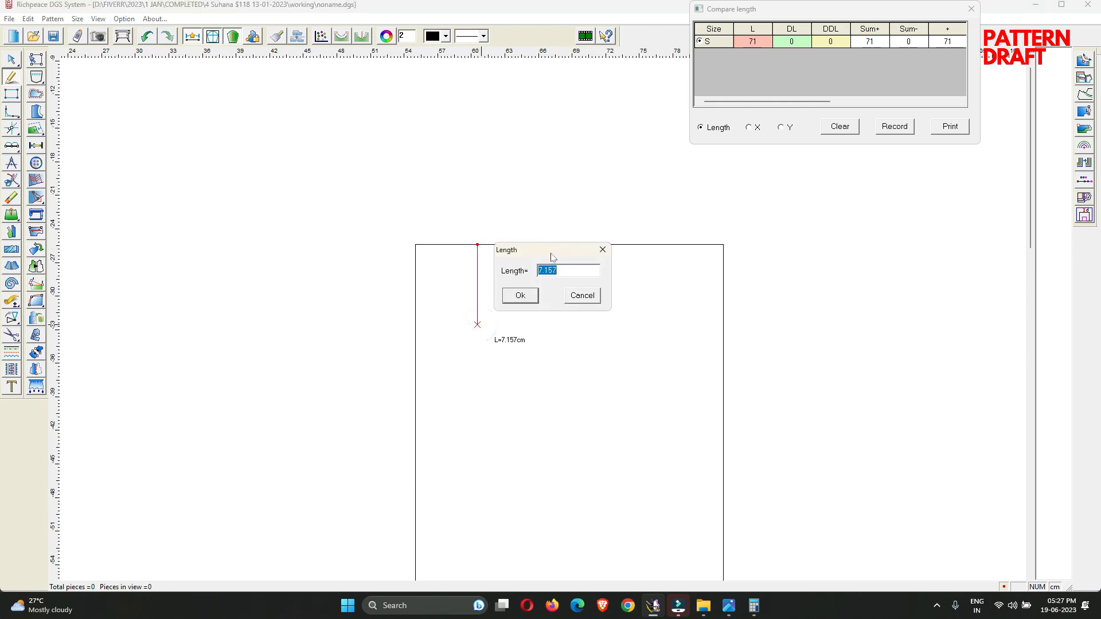
left_click_drag(551, 254, 754, 245)
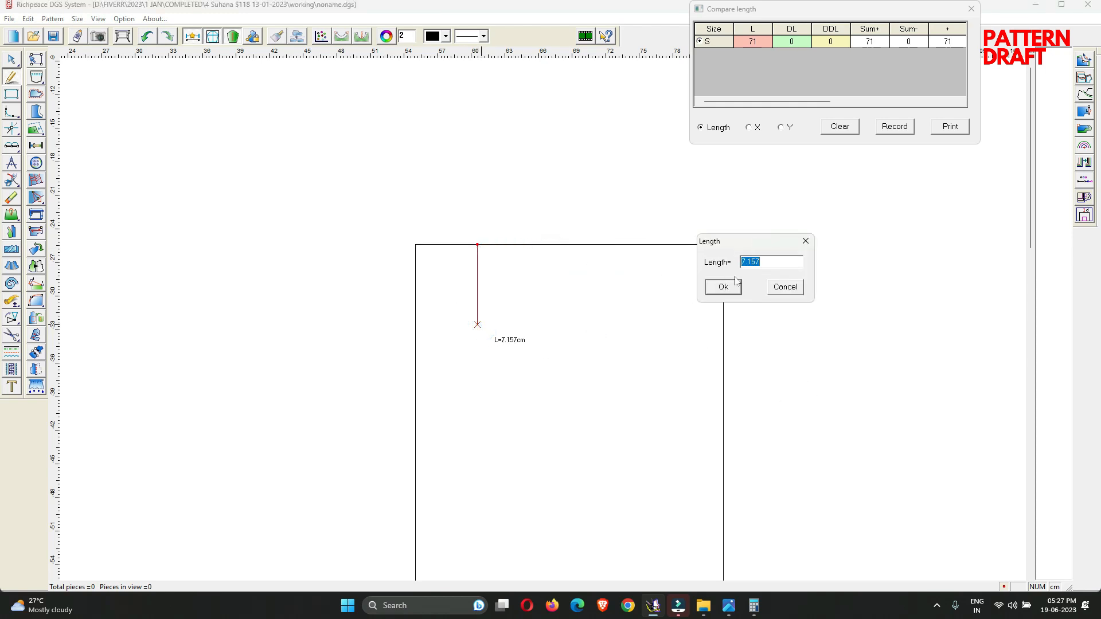
type("9")
double_click(760, 258)
type("8.5")
left_click(733, 290)
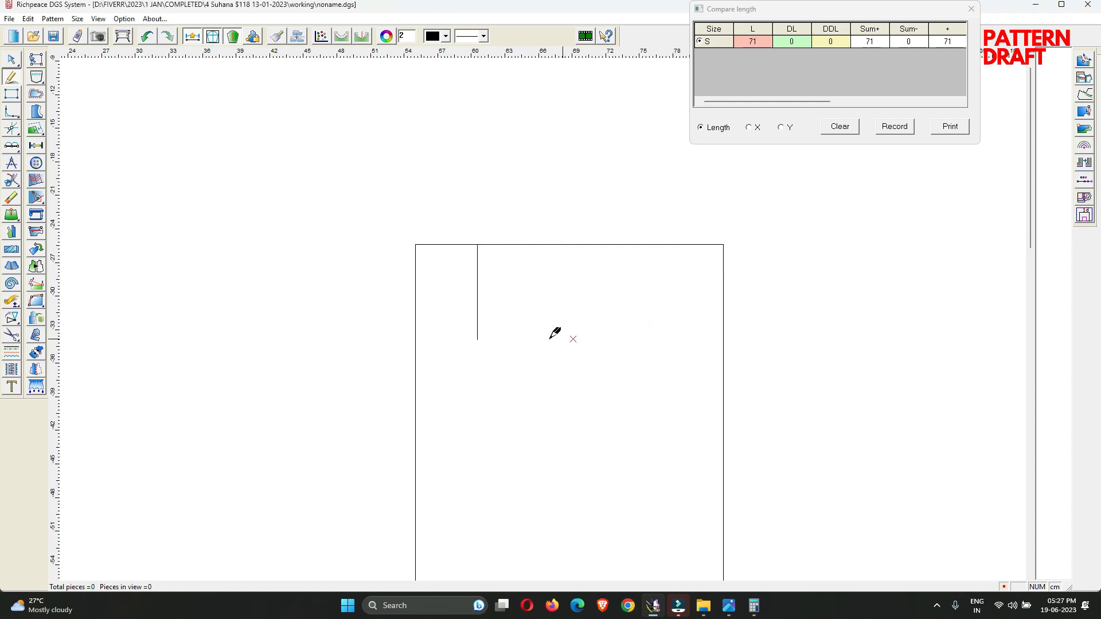
Draw a horizontal line from 3.5 cm down the shoulder vertical to the block's left edge, and trim the vertical below it
scroll(550, 338, "down", 4)
scroll(570, 313, "up", 2)
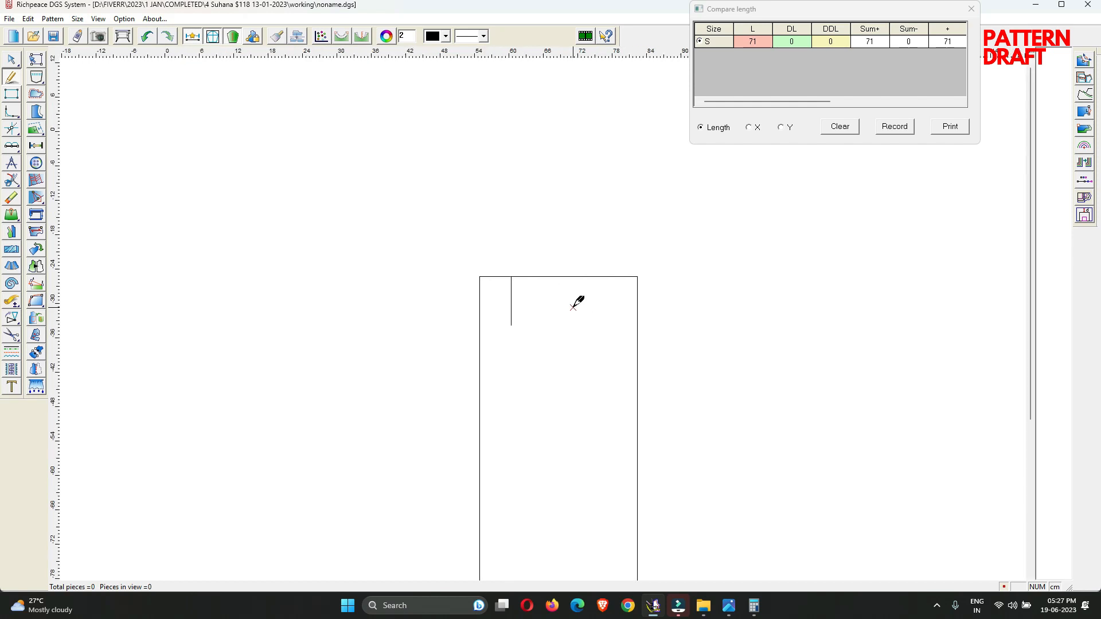
scroll(573, 308, "up", 1)
left_click(495, 277)
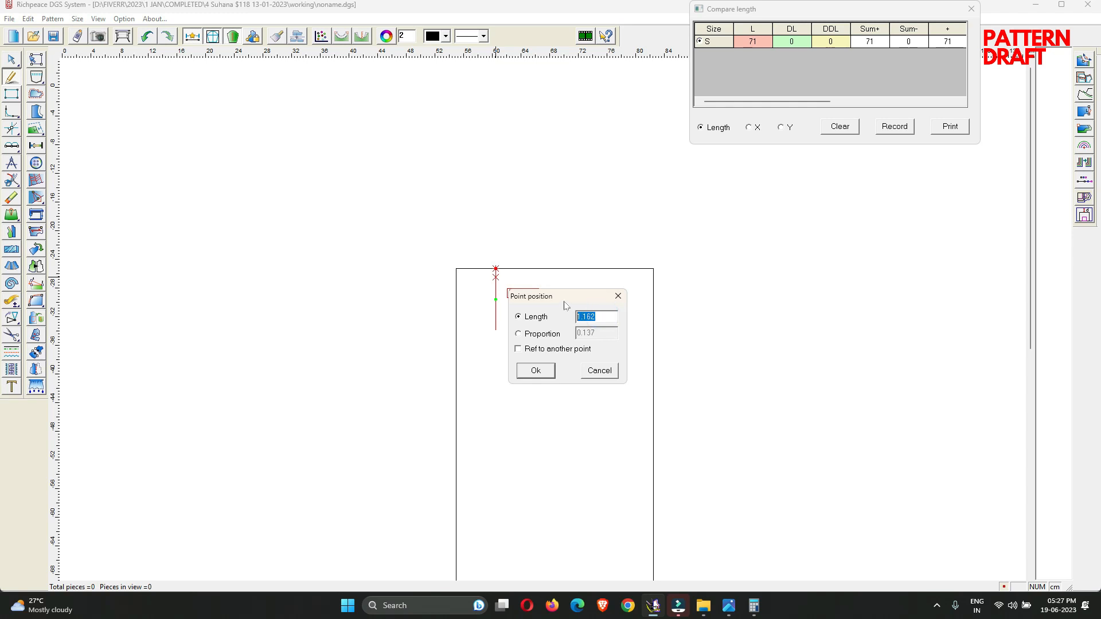
type("3.5")
key("Return")
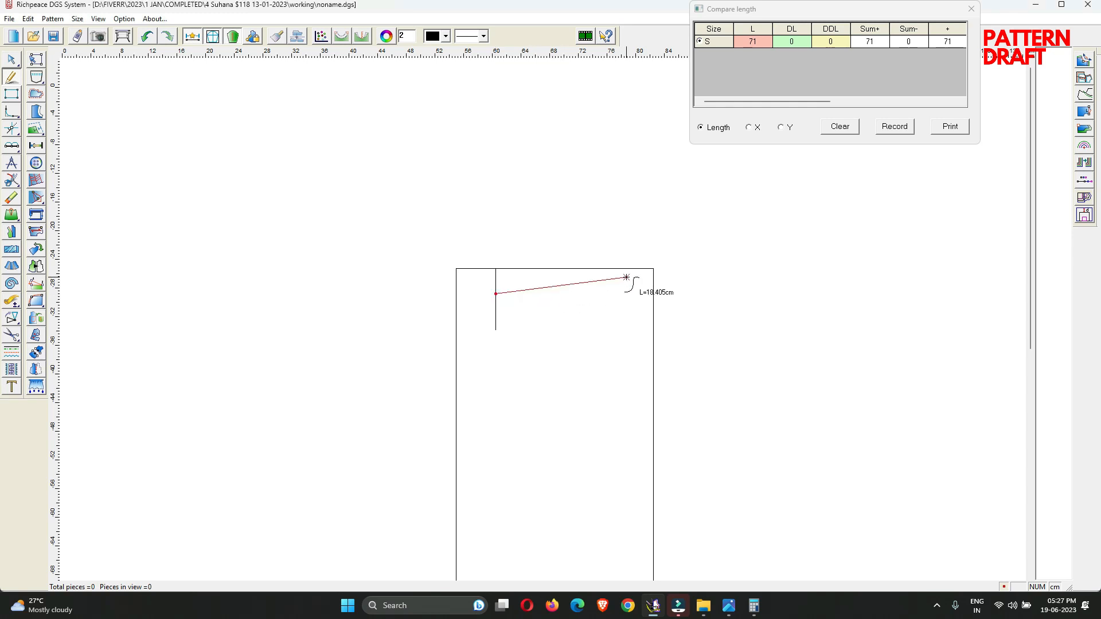
right_click(541, 326)
left_click(456, 293)
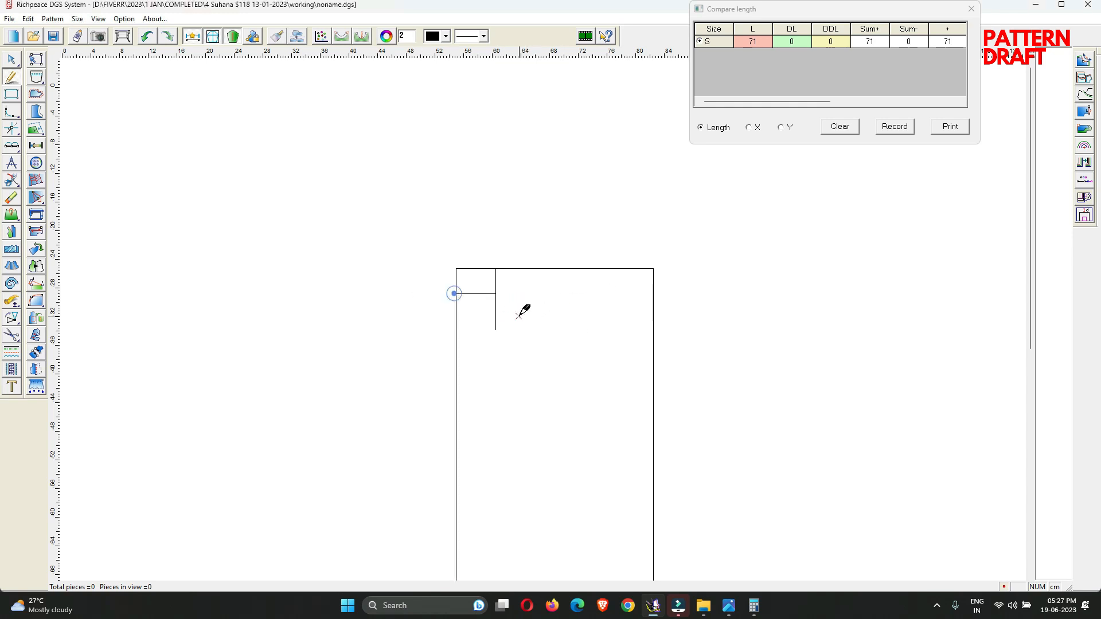
left_click_drag(519, 315, 475, 289)
right_click(475, 289)
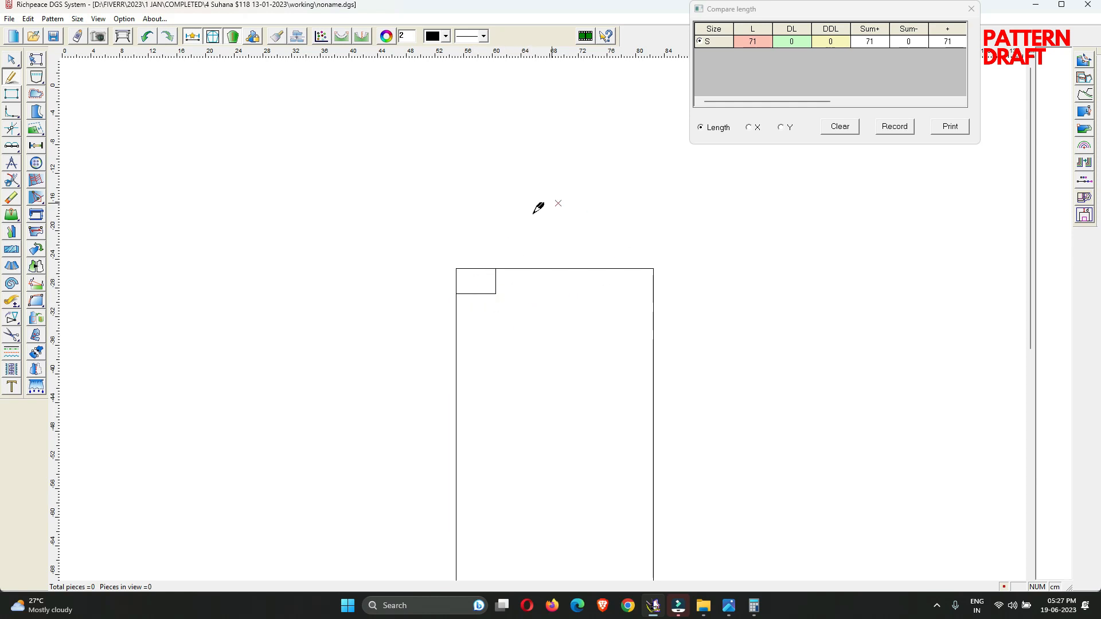
Draw a vertical guide about 13.3 cm long upward from the point on the top edge 9 cm from its right corner
left_click(638, 268)
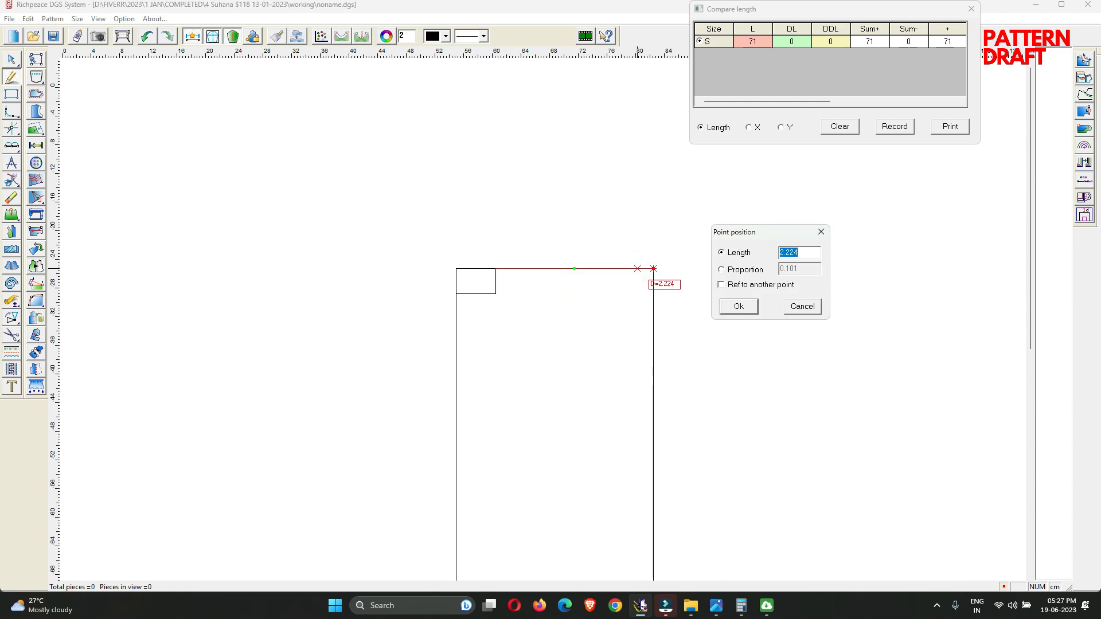
type("9")
key("Return")
left_click(590, 173)
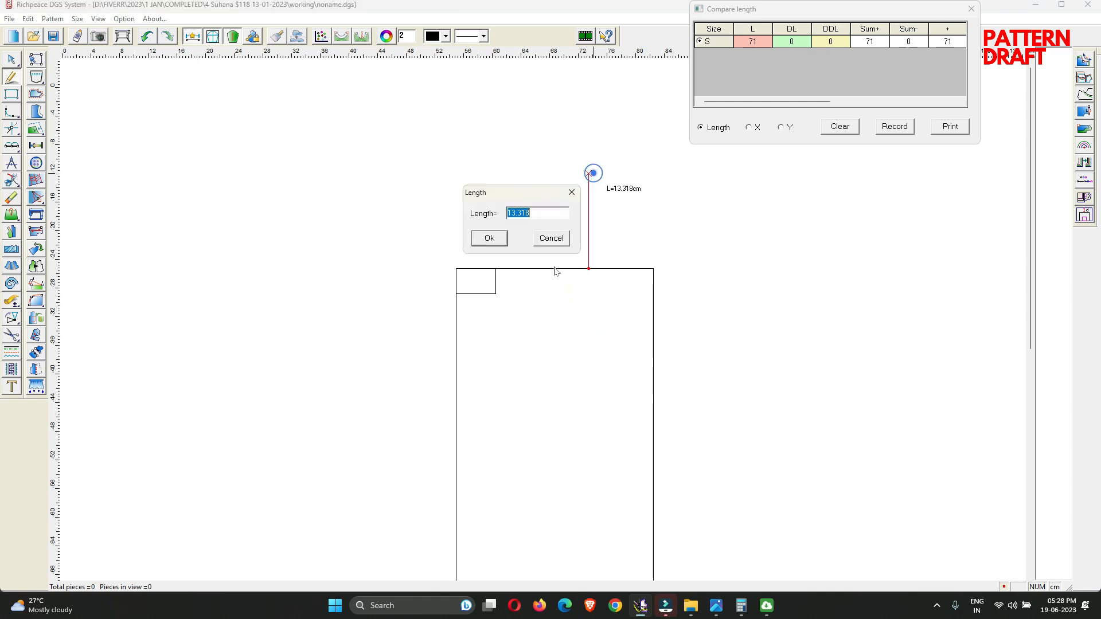
left_click(494, 238)
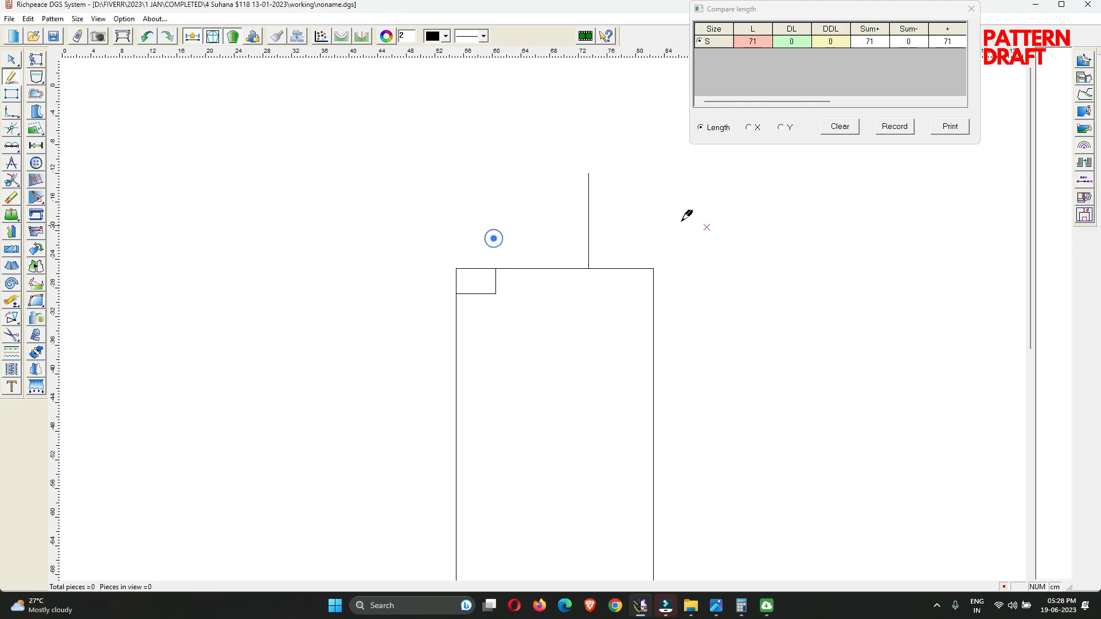
Draw the sloping shoulder line from the lower end of the 3.5 cm vertical to the neck point on the top edge
left_click(496, 294)
left_click(589, 268)
scroll(600, 338, "down", 2)
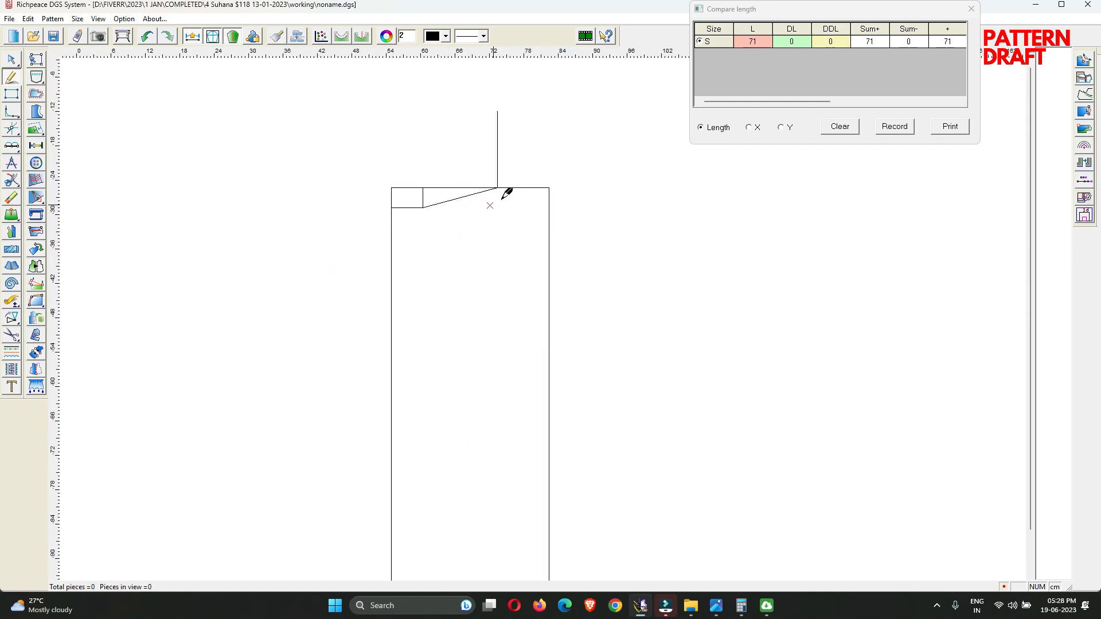
scroll(507, 194, "up", 3)
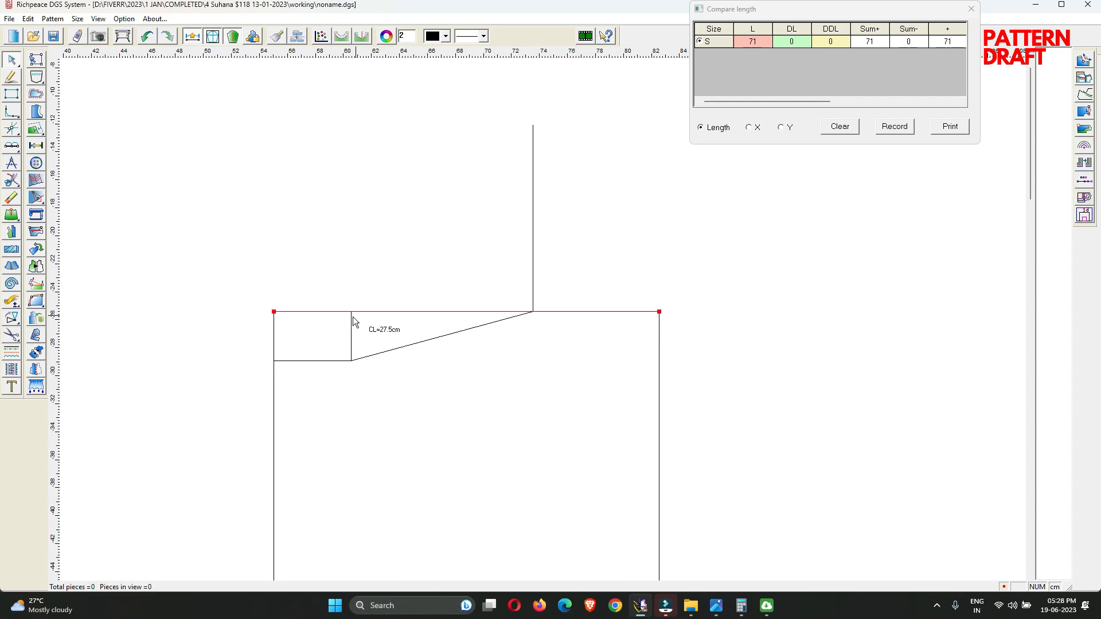
Add a line parallel to the block's top edge, 9 cm below it, for the front neck depth
right_click(495, 267)
left_click(526, 266)
scroll(539, 286, "down", 2)
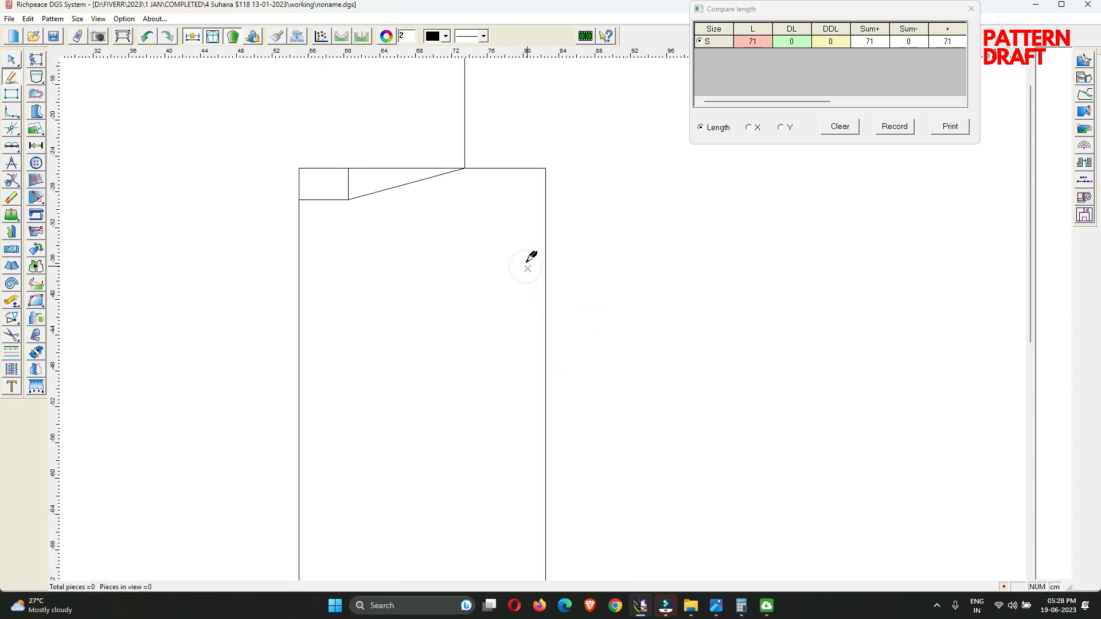
left_click(533, 169)
left_click(516, 252)
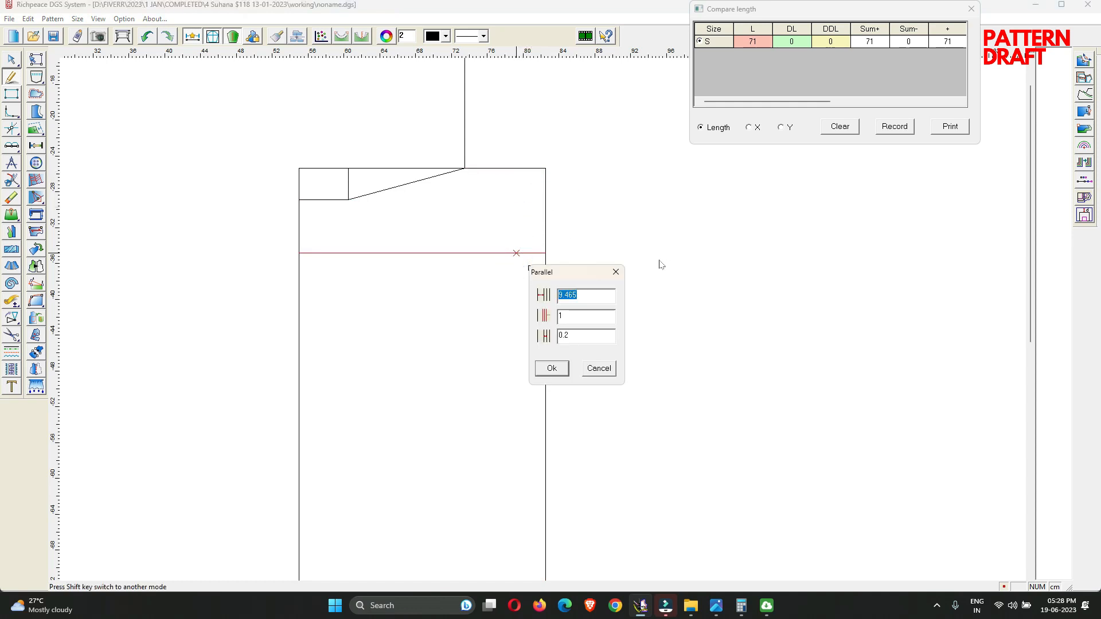
type("9")
key("Return")
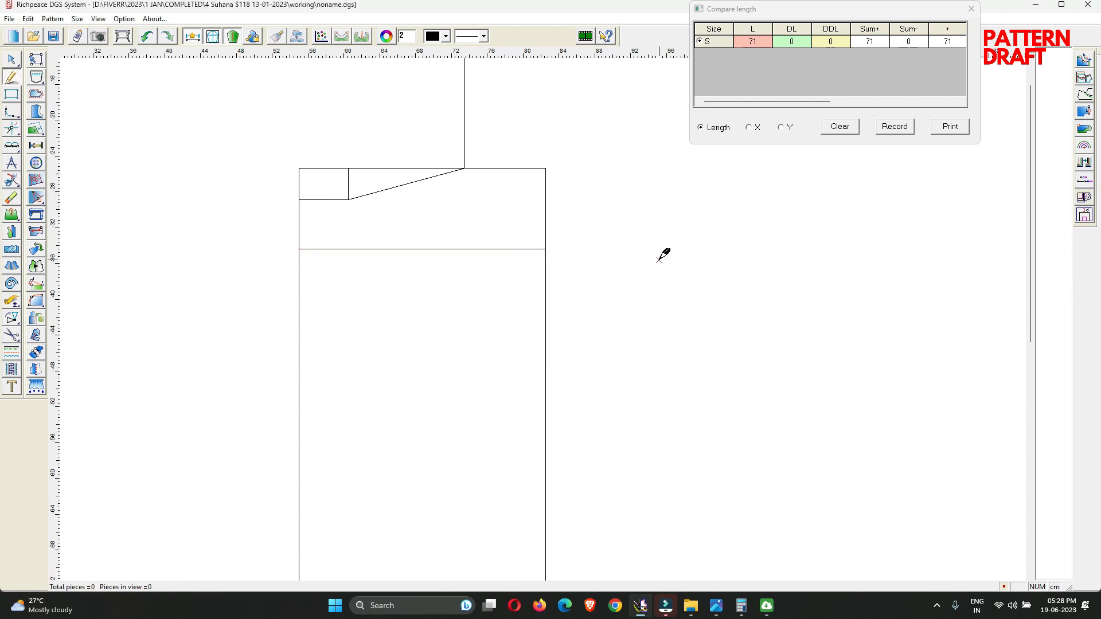
Draw a vertical from the neck point down to the 9 cm neck depth line, and trim that line's left part
left_click(466, 168)
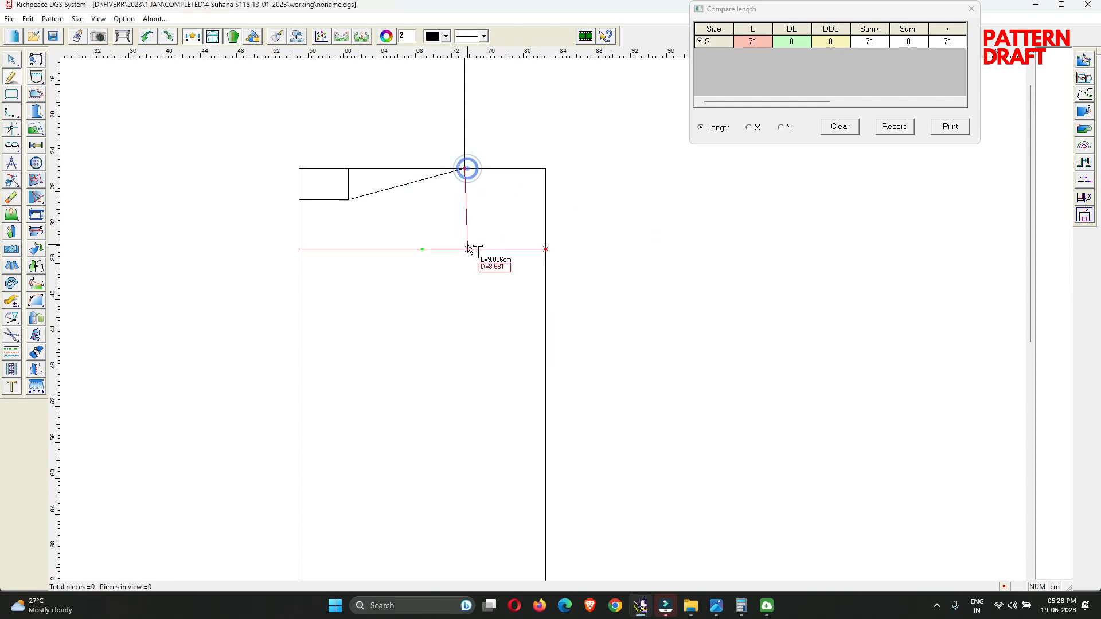
left_click(475, 249)
right_click(439, 302)
Erase the vertical guide line standing above the neck point
right_click(418, 91)
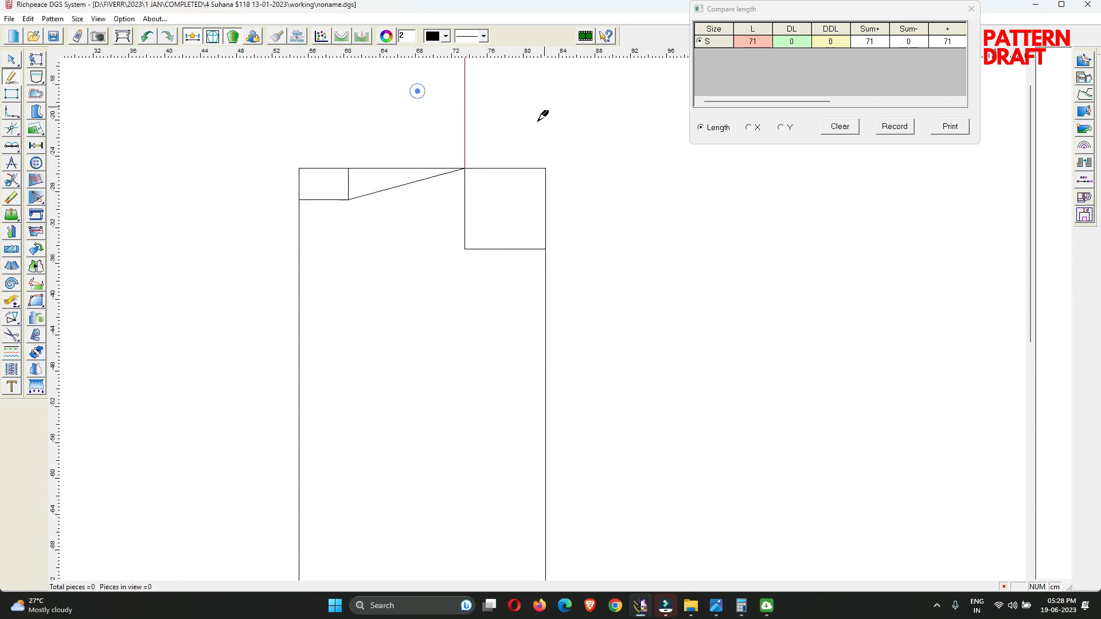
right_click(508, 167)
right_click(519, 115)
left_click(515, 136)
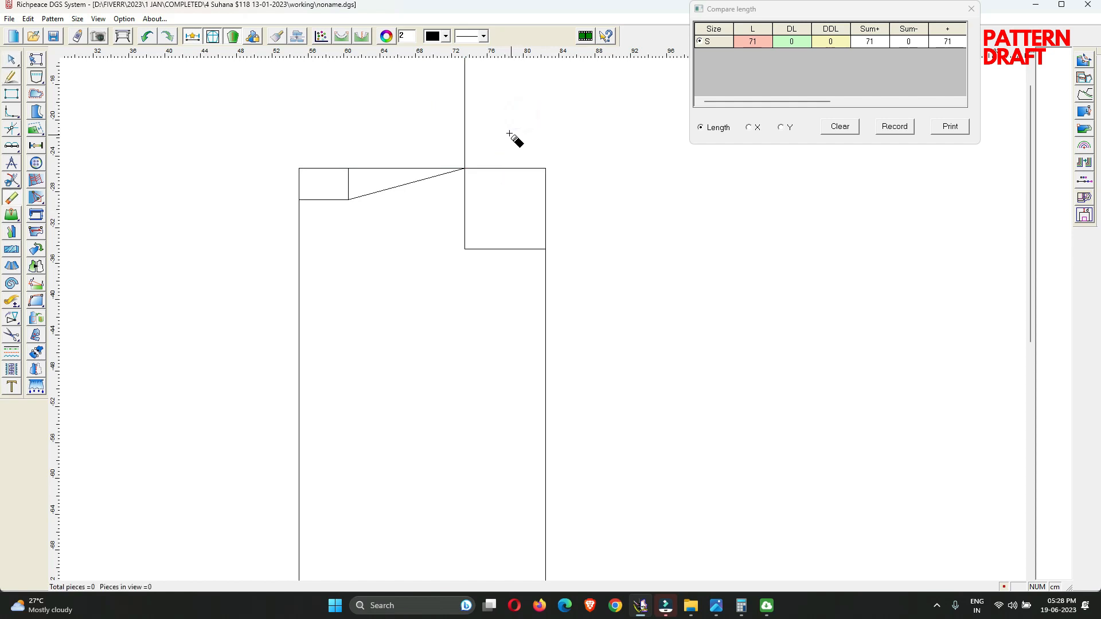
left_click_drag(496, 130, 410, 130)
right_click(409, 130)
left_click(409, 129)
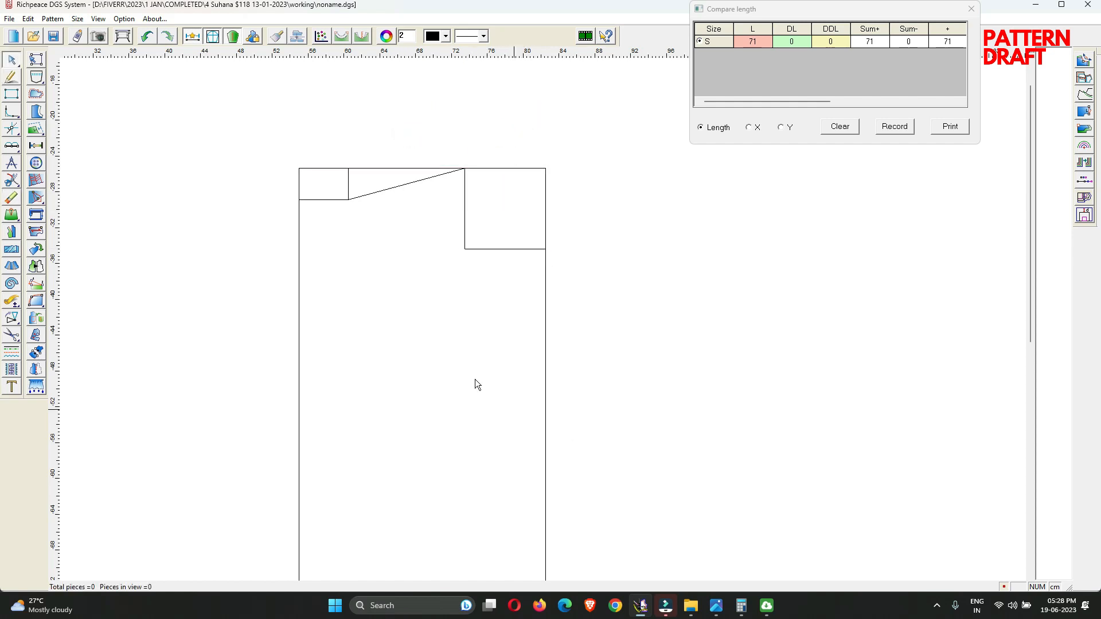
Add a line parallel to the block's top edge, 2 cm below it, for the back neck depth
scroll(491, 347, "down", 1)
scroll(538, 327, "up", 1)
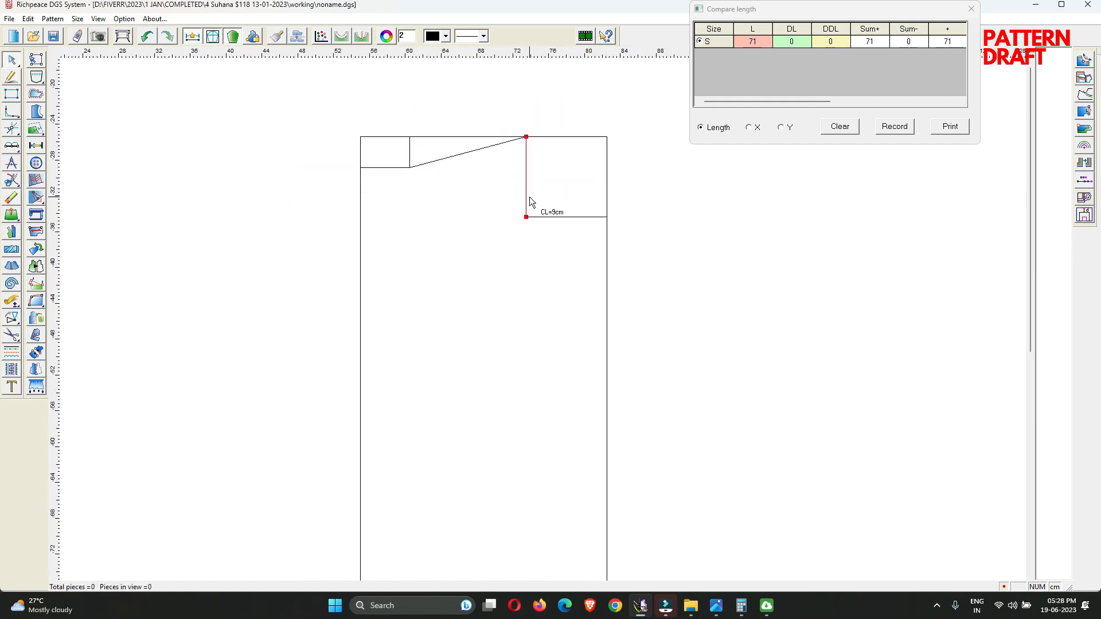
right_click(559, 167)
left_click(591, 179)
left_click_drag(589, 137, 587, 167)
left_click(587, 167)
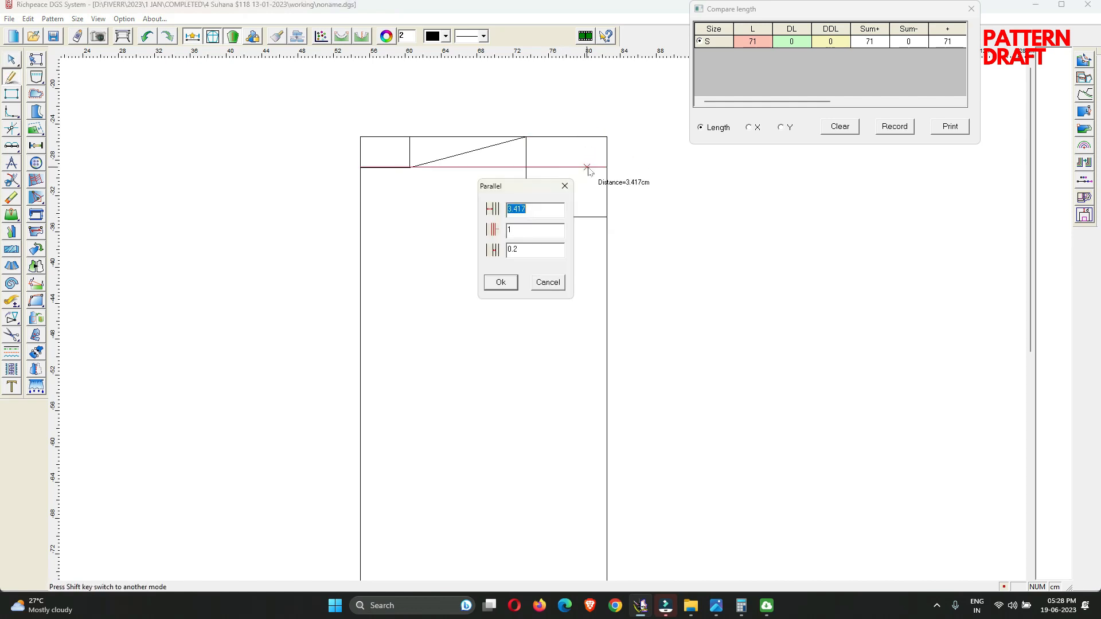
type("2")
key("Return")
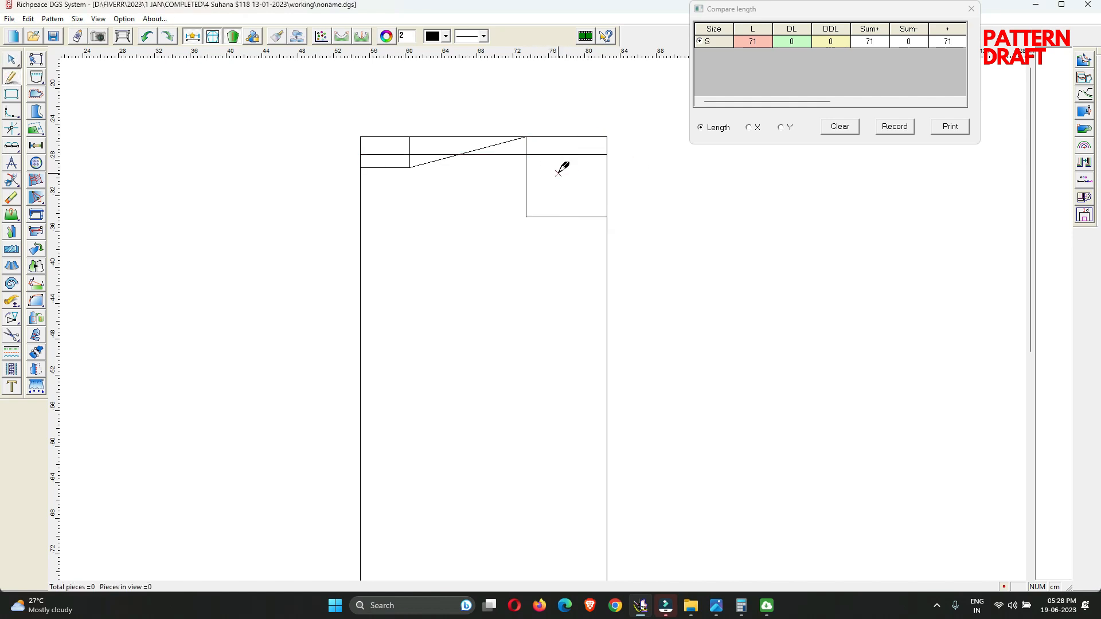
Trim the 2 cm neck depth line at the neck vertical, keeping only the part inside the neck square
scroll(520, 148, "up", 4)
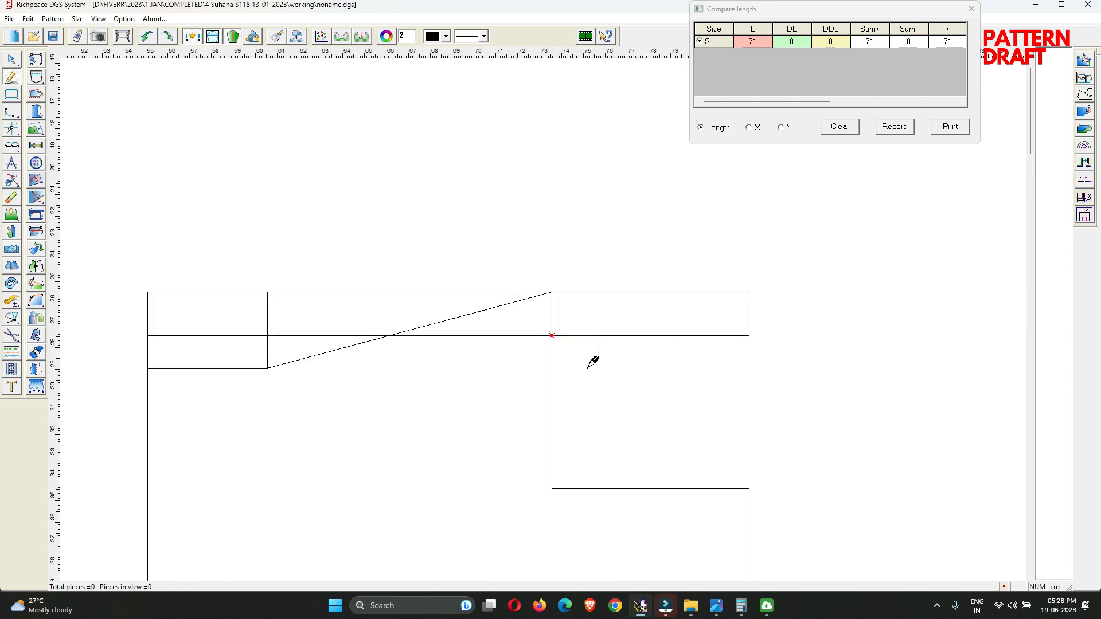
left_click_drag(631, 408, 620, 317)
left_click(552, 350)
right_click(556, 352)
scroll(546, 315, "down", 3)
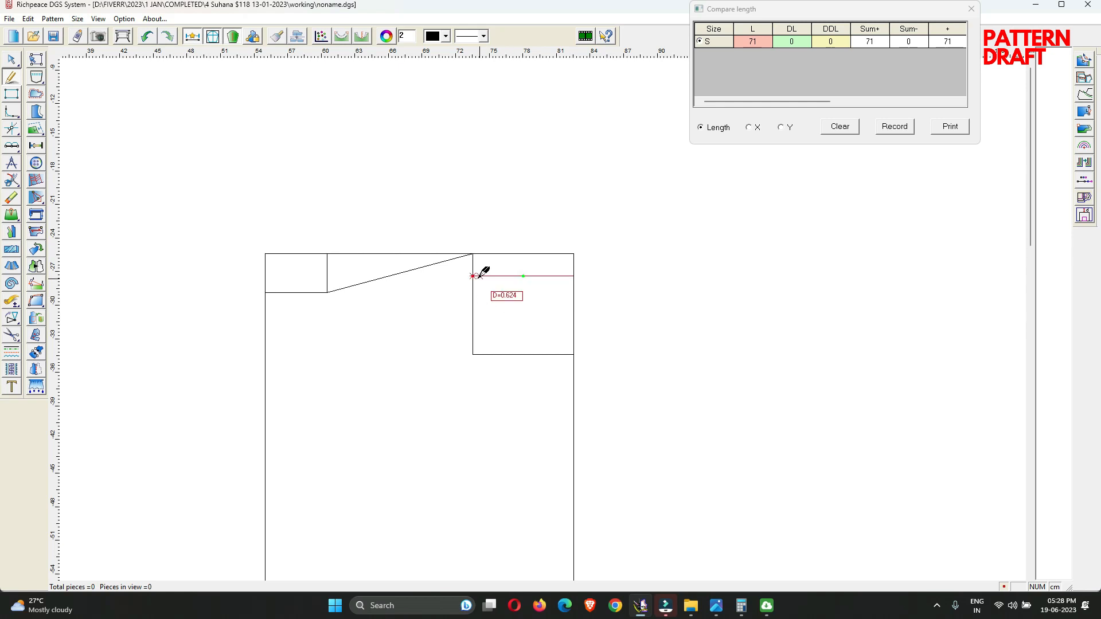
Draw a diagonal line from the neck point to the neck square's lower right corner
left_click(472, 253)
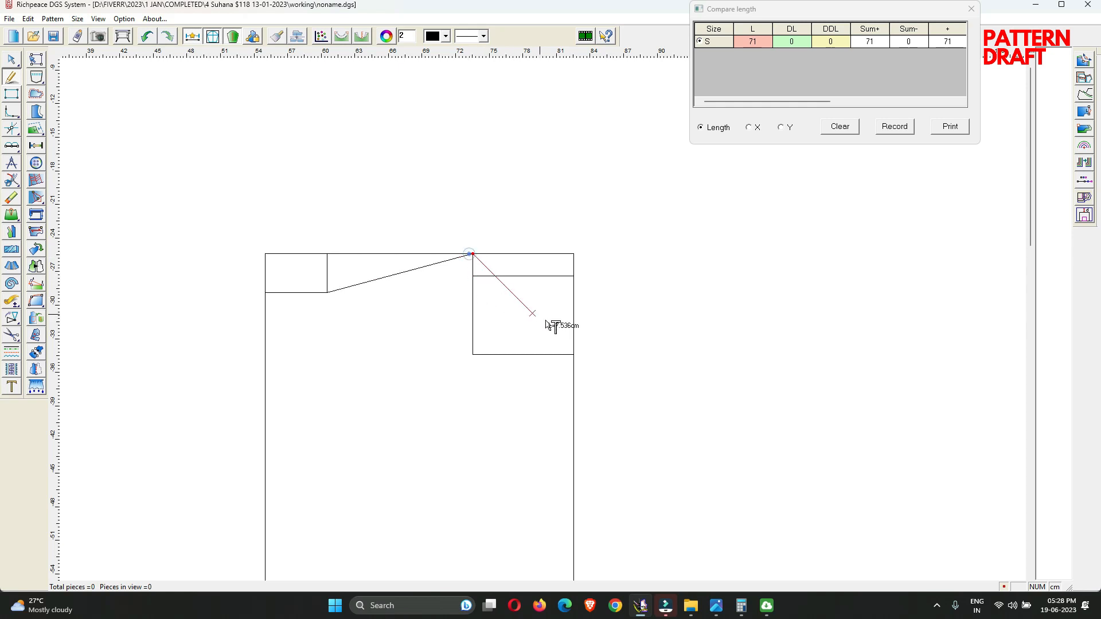
left_click(574, 354)
right_click(574, 353)
Bend the neck square's diagonal into a smooth front neckline curve that meets the 9 cm depth line flat at its right end
left_click(615, 260)
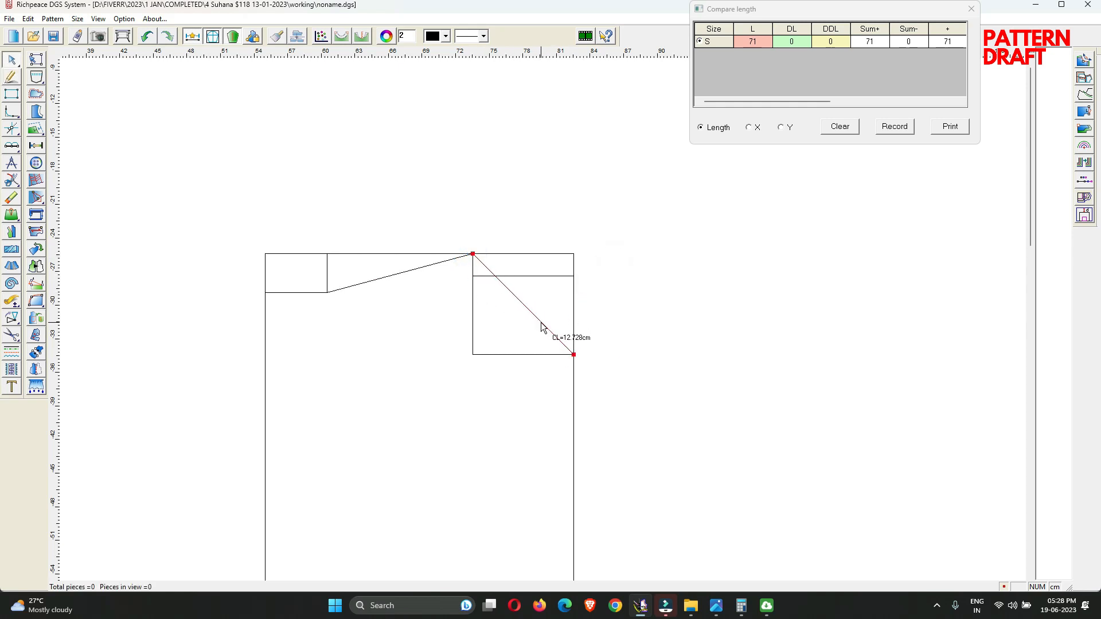
left_click(541, 323)
left_click(542, 324)
scroll(564, 380, "up", 3)
scroll(556, 326, "up", 3)
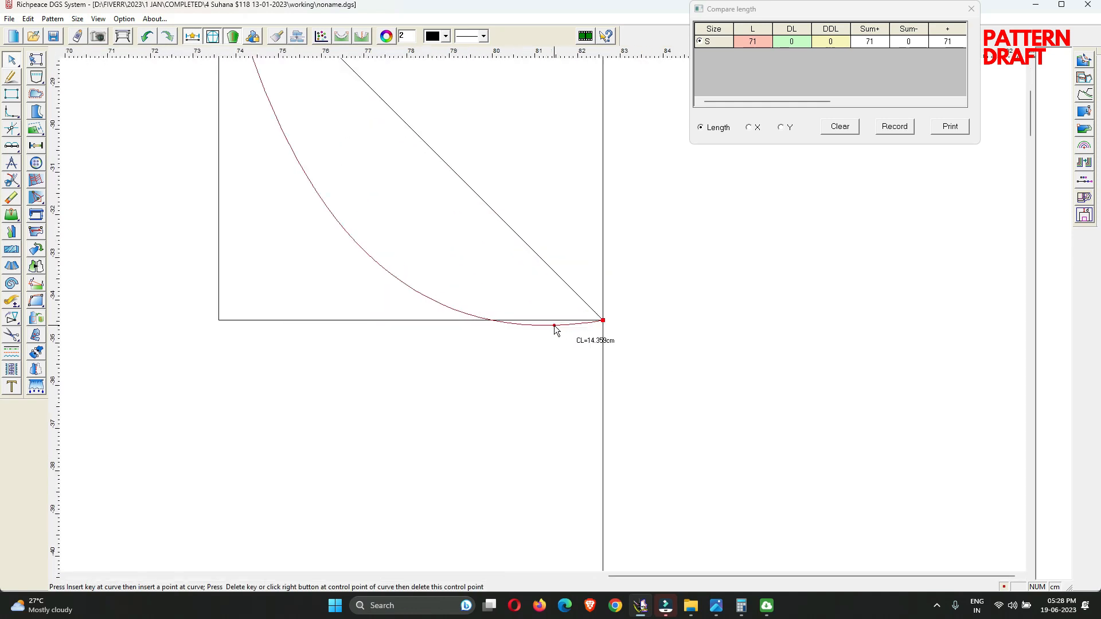
left_click(568, 314)
scroll(568, 315, "down", 4)
scroll(542, 312, "down", 2)
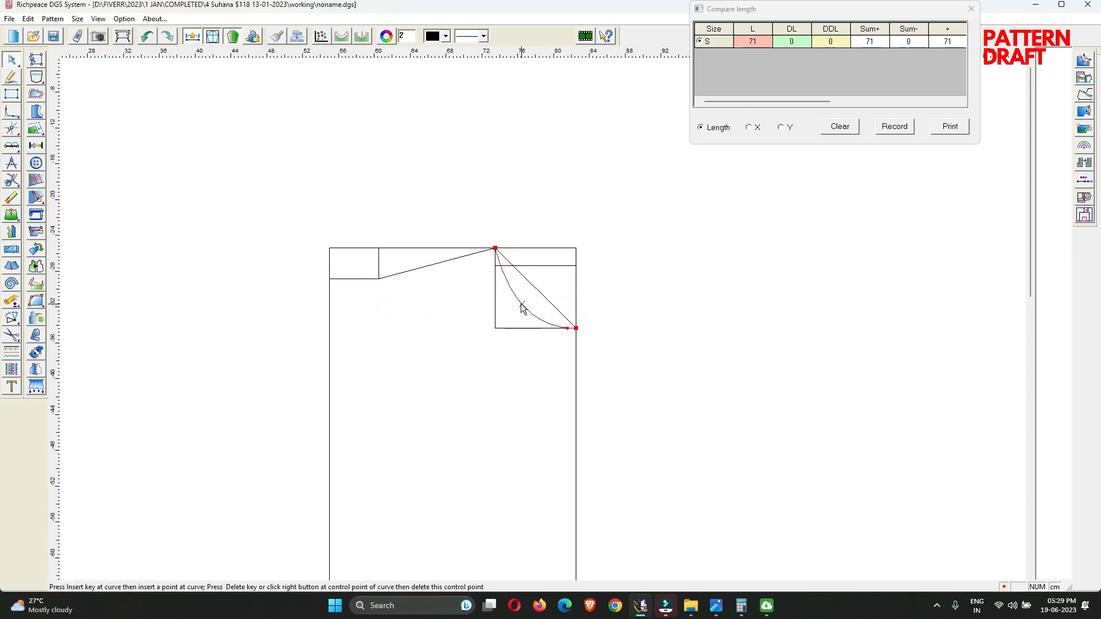
left_click(521, 304)
left_click(518, 303)
left_click(546, 286)
Draw a straight line from the neck point to the right end of the 2 cm neck depth line
right_click(547, 290)
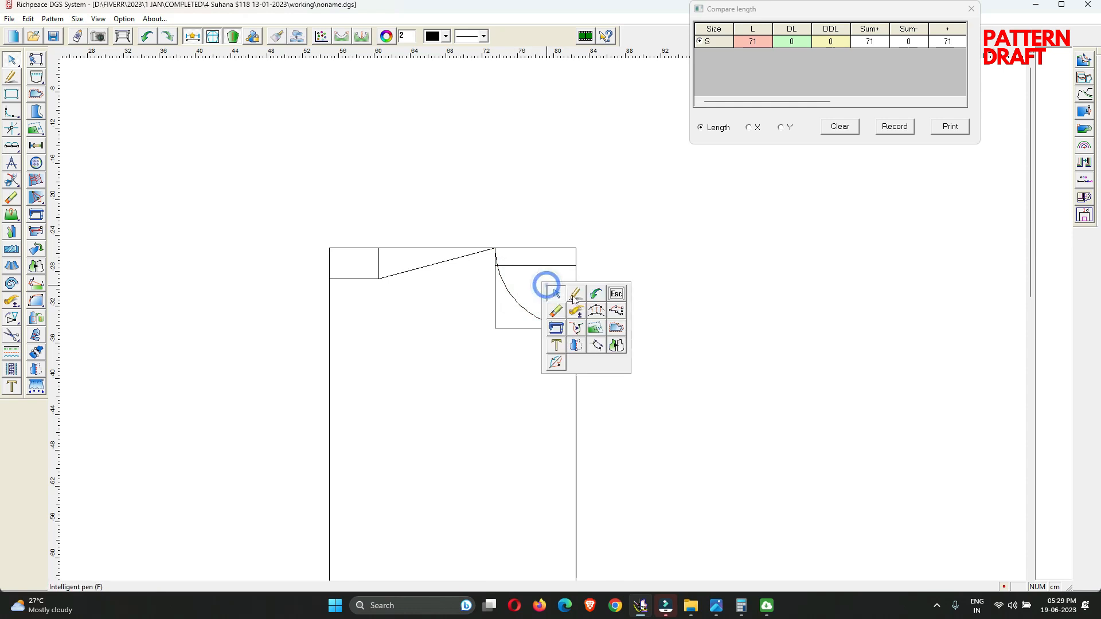
left_click(576, 295)
left_click(494, 248)
left_click(576, 265)
right_click(577, 265)
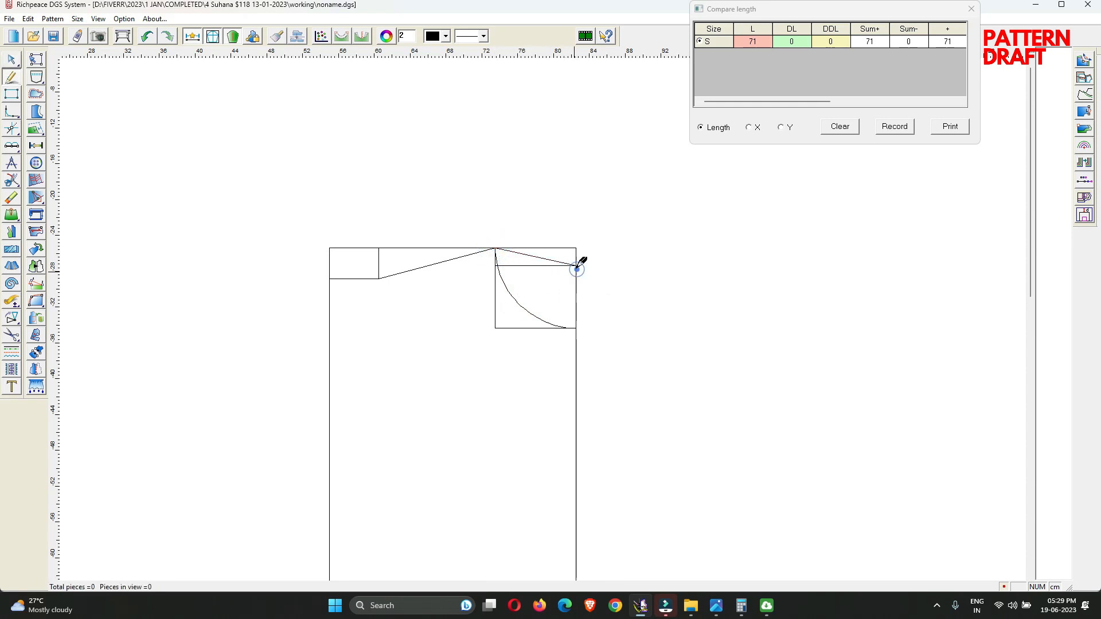
Bend the straight back neck line into a shallow curve that flattens onto the 2 cm depth line at its right end
left_click(612, 220)
scroll(563, 263, "up", 4)
left_click(572, 319)
left_click(583, 322)
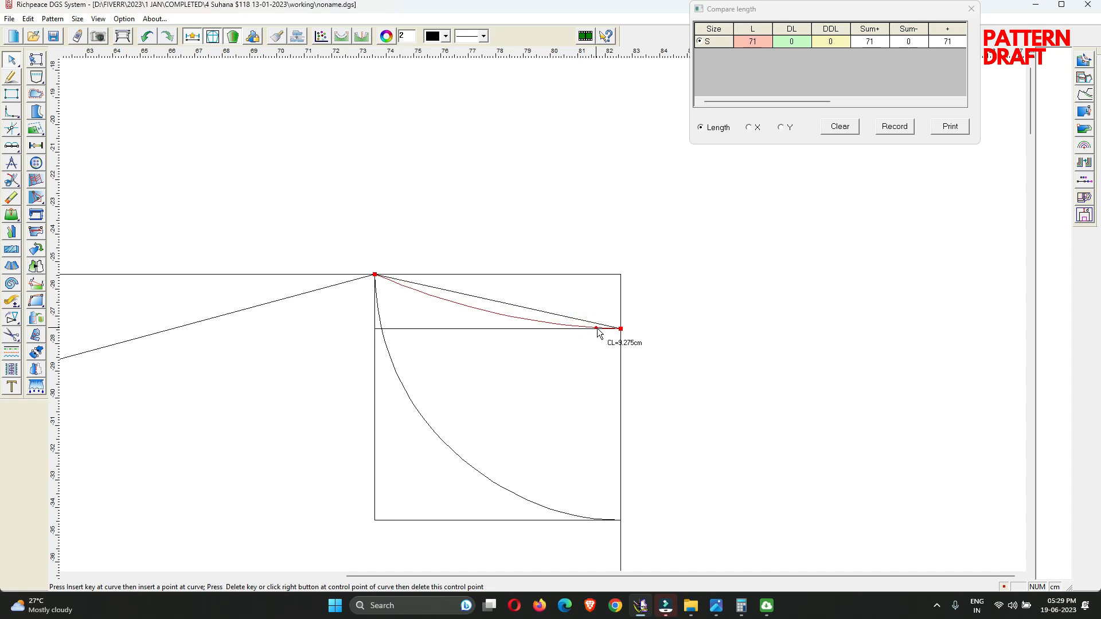
left_click(597, 334)
scroll(543, 315, "down", 4)
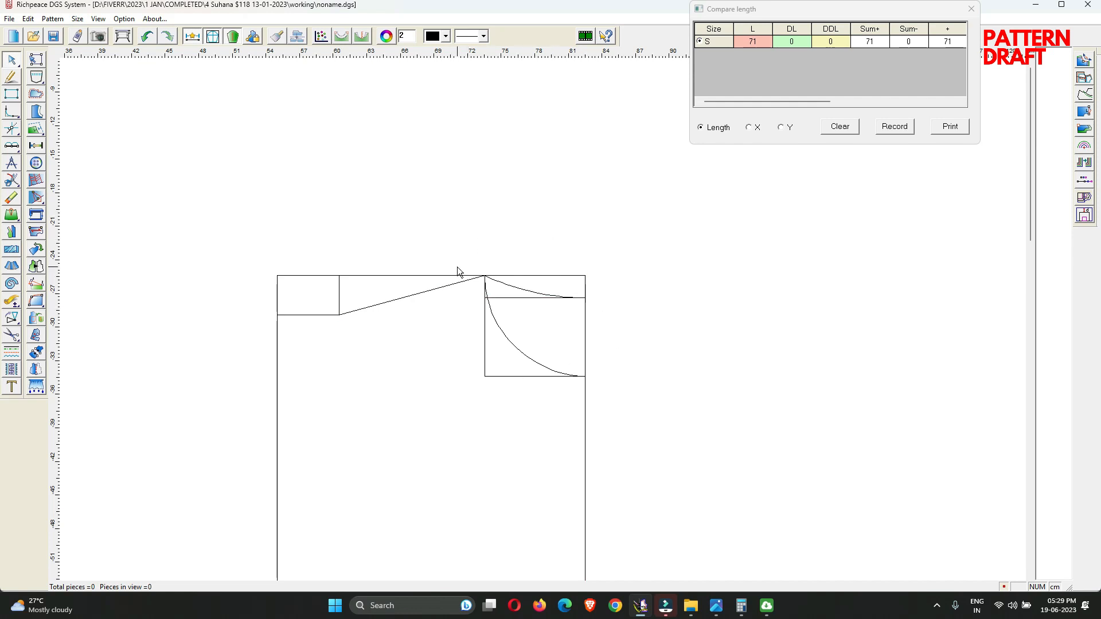
Reshape the back neckline near the neck point with symmetric adjustment, using the sloping shoulder line as the mirror axis
right_click(486, 195)
left_click(498, 277)
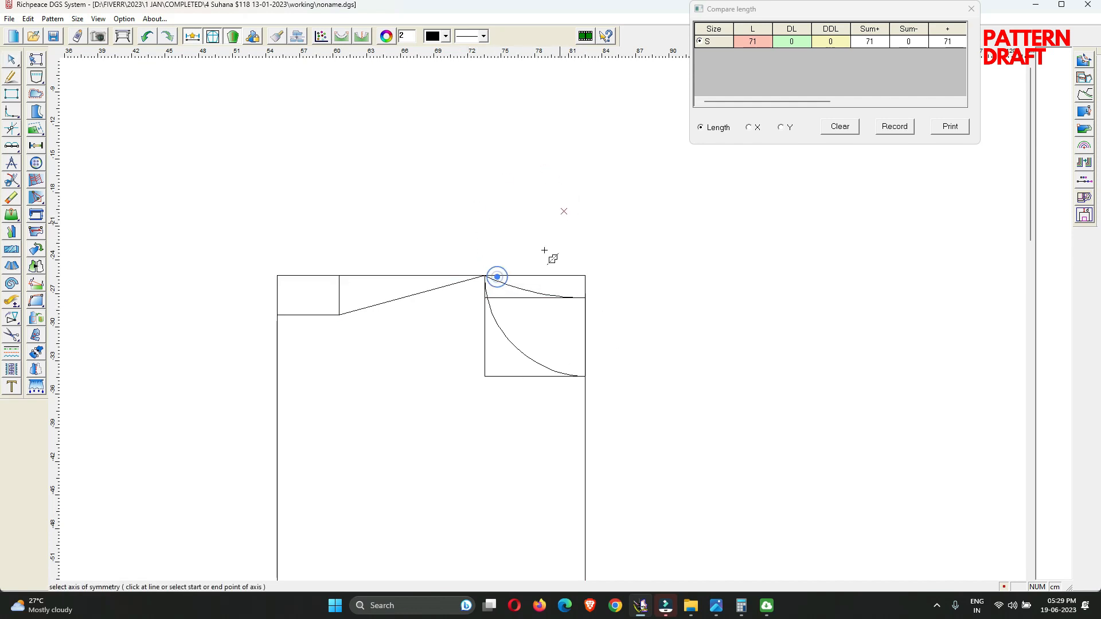
left_click(437, 290)
left_click(512, 285)
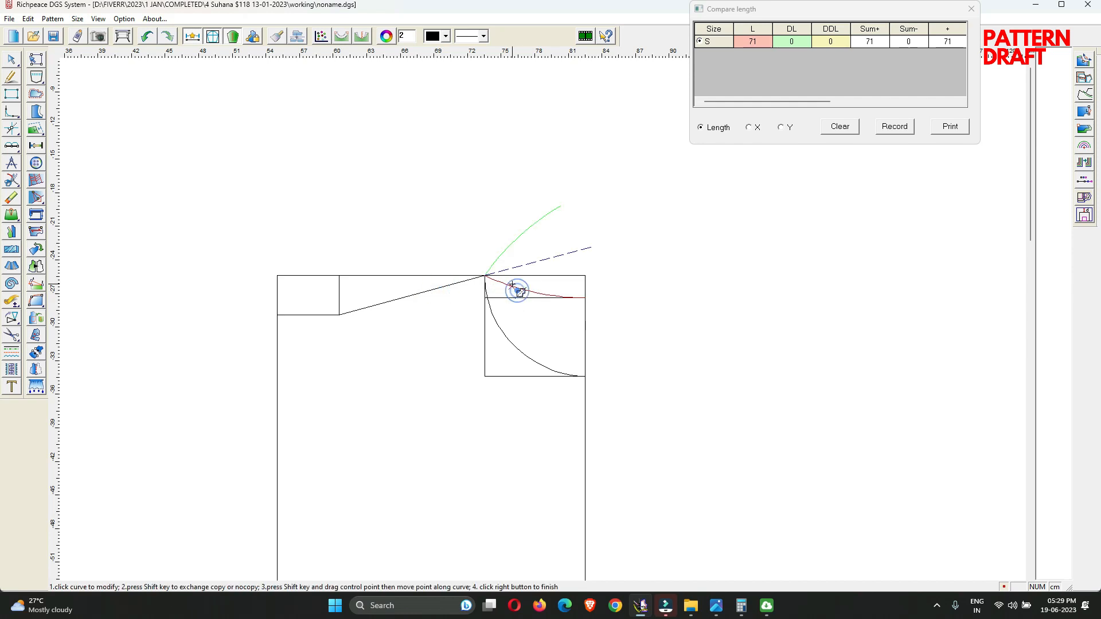
scroll(512, 285, "up", 5)
left_click(560, 331)
left_click(561, 330)
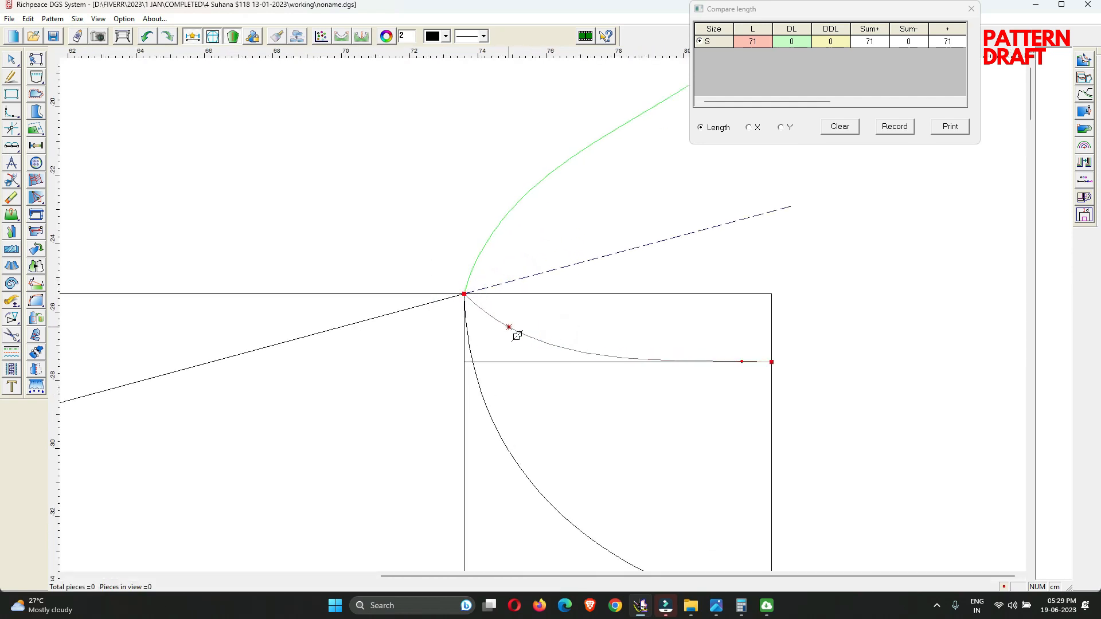
left_click(509, 327)
right_click(510, 326)
right_click(614, 219)
left_click(615, 220)
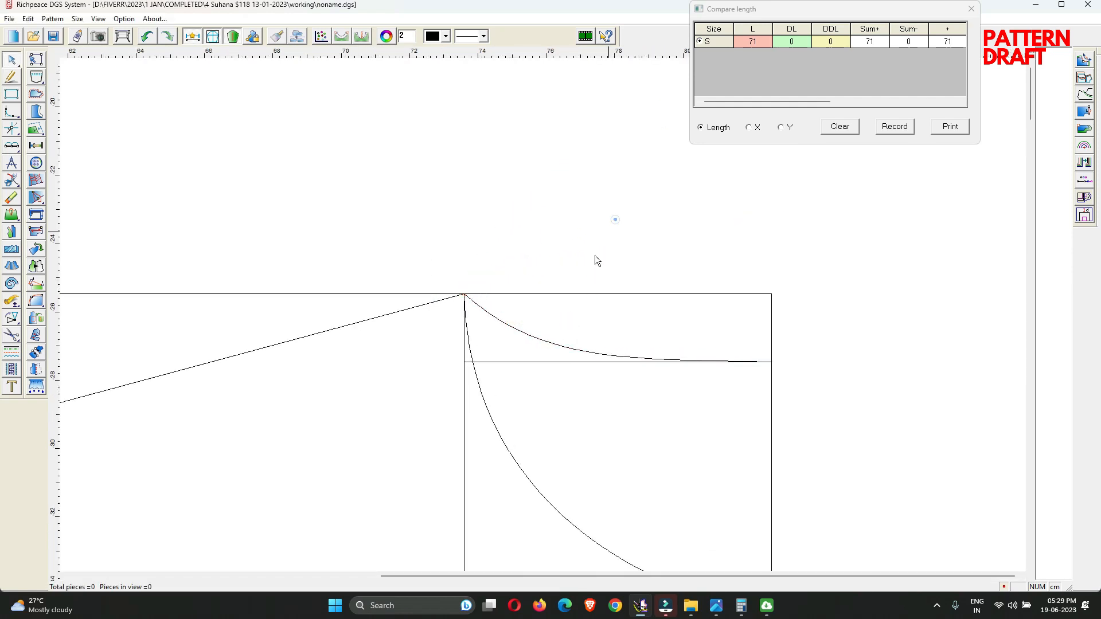
scroll(565, 299, "down", 4)
scroll(538, 322, "down", 5)
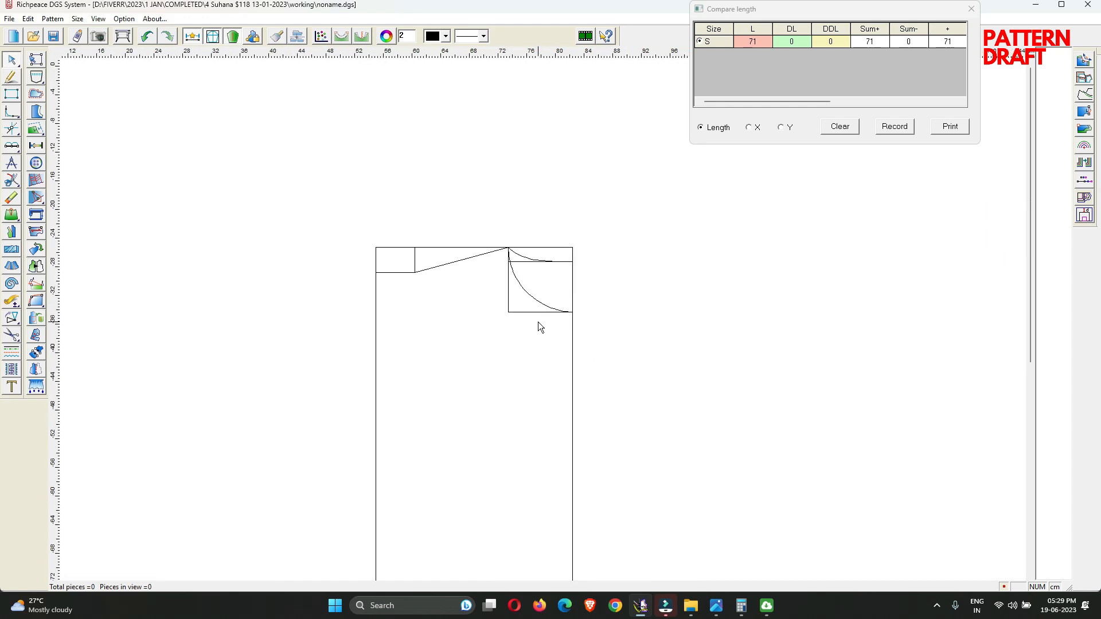
Close the length comparison window and bring the whole body block into view with the Intelligent pen active
right_click(468, 316)
left_click(499, 325)
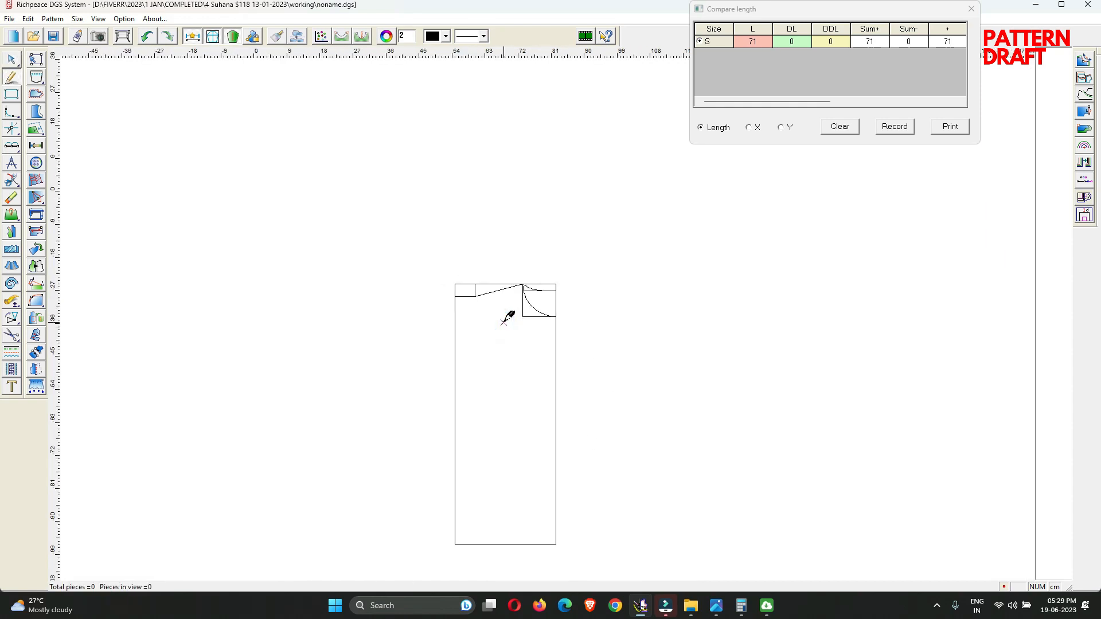
scroll(553, 312, "up", 2)
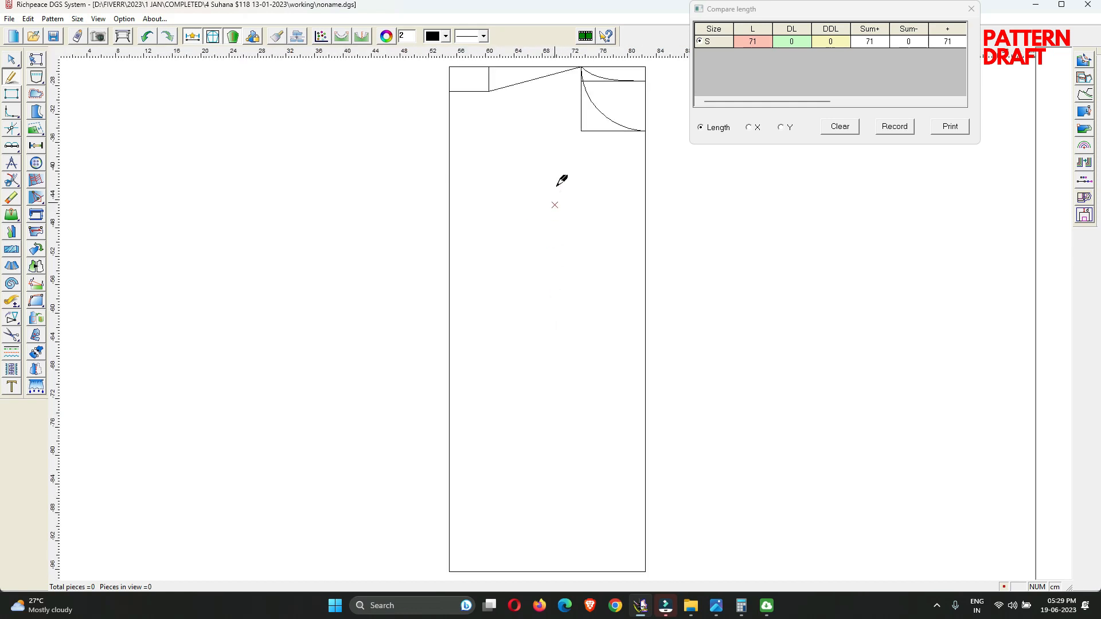
left_click(646, 168)
left_click(971, 9)
scroll(566, 290, "down", 2)
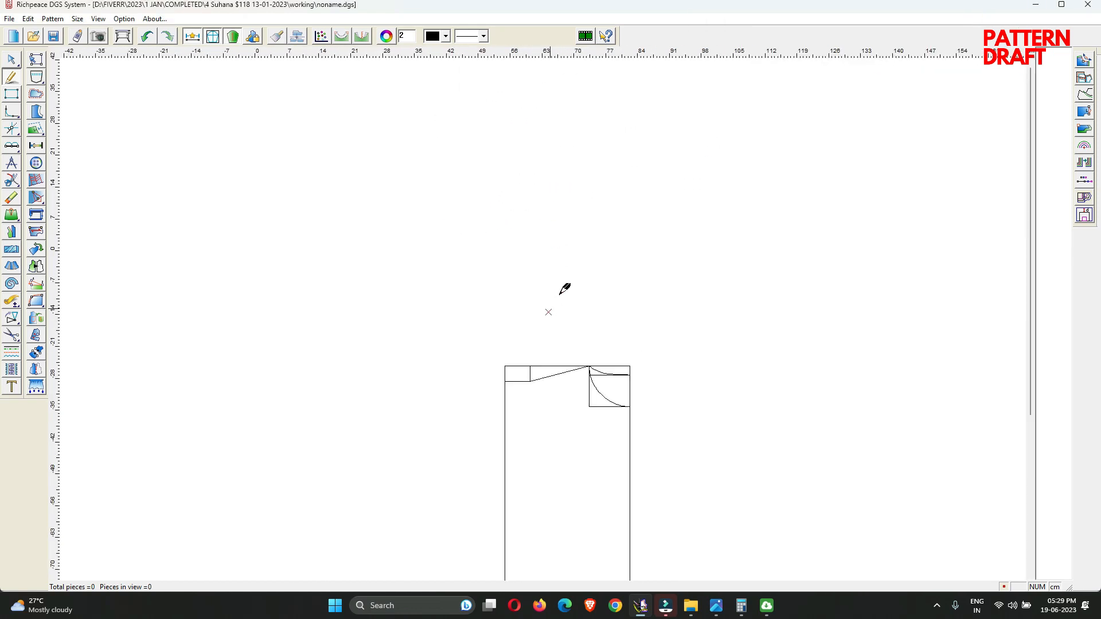
scroll(545, 465, "up", 3)
scroll(549, 211, "down", 1)
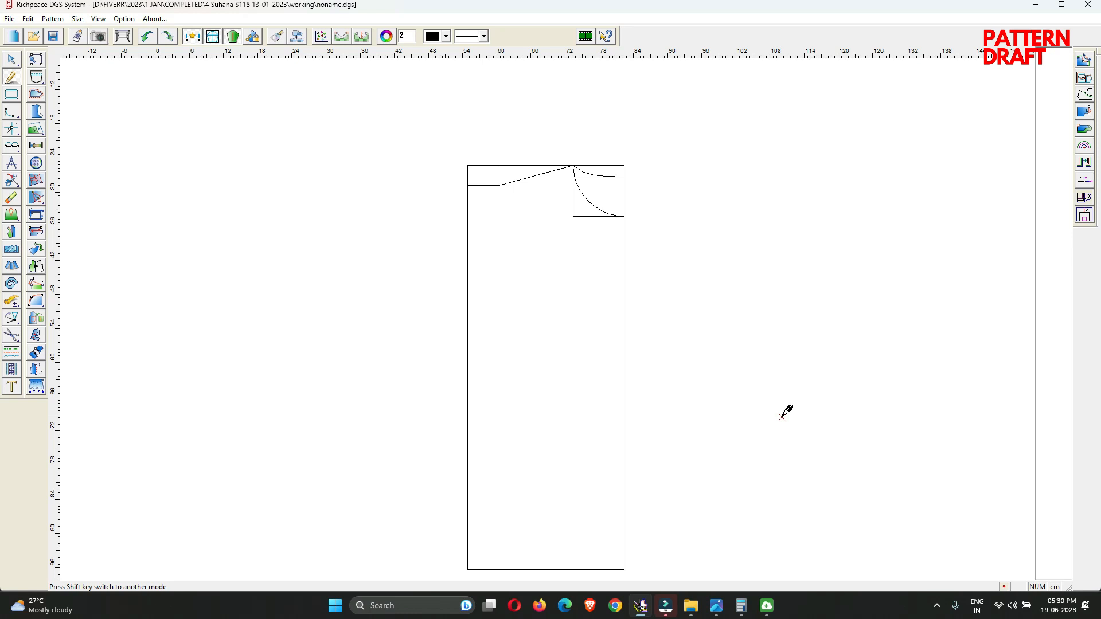
Check the half chest measurement for men's Medium in the golf shirt size table image
right_click(550, 227)
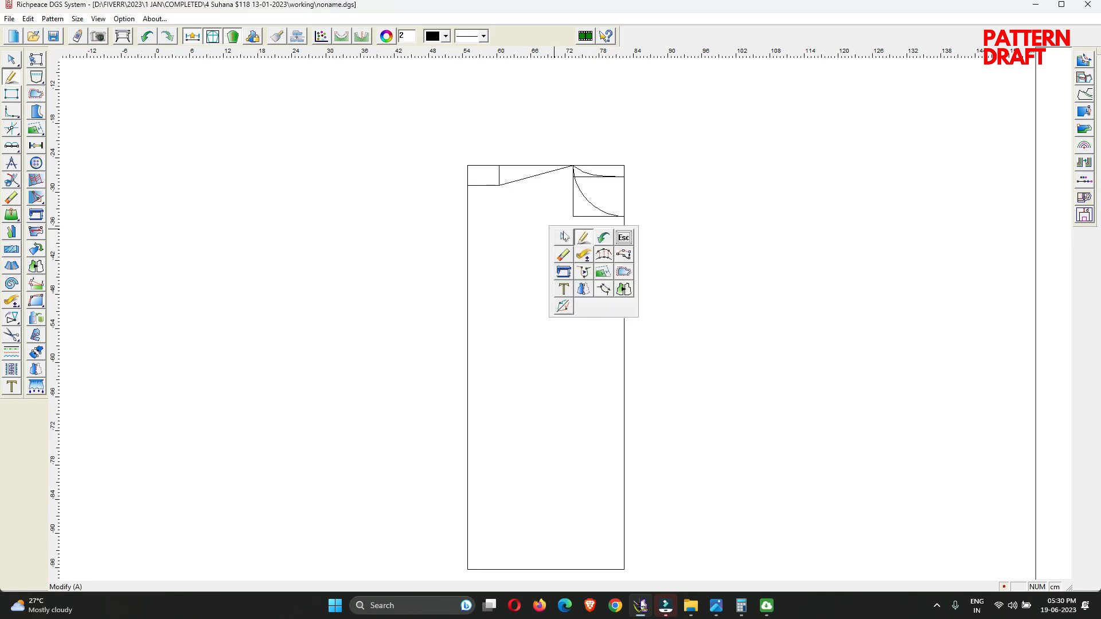
left_click(563, 232)
right_click(524, 226)
left_click(552, 241)
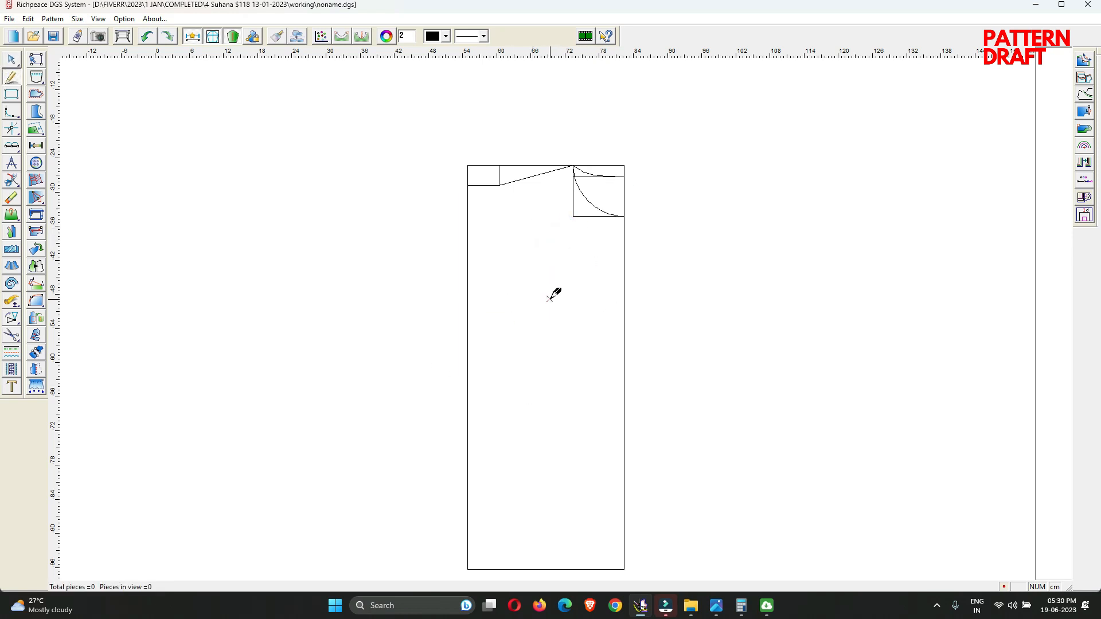
right_click(515, 225)
left_click(519, 237)
left_click(716, 606)
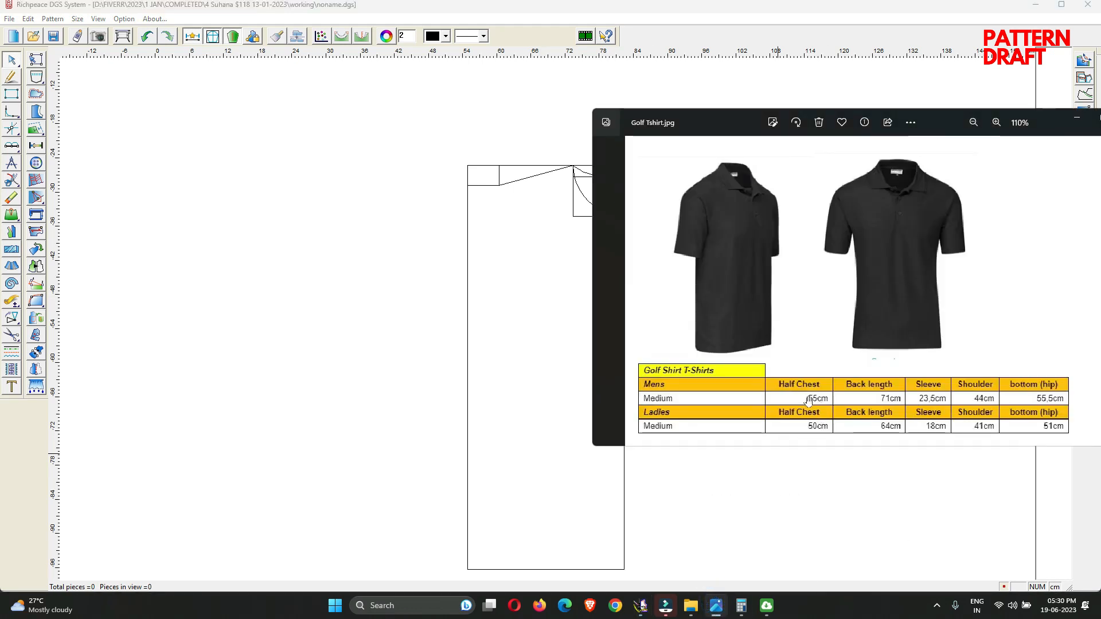
left_click(527, 213)
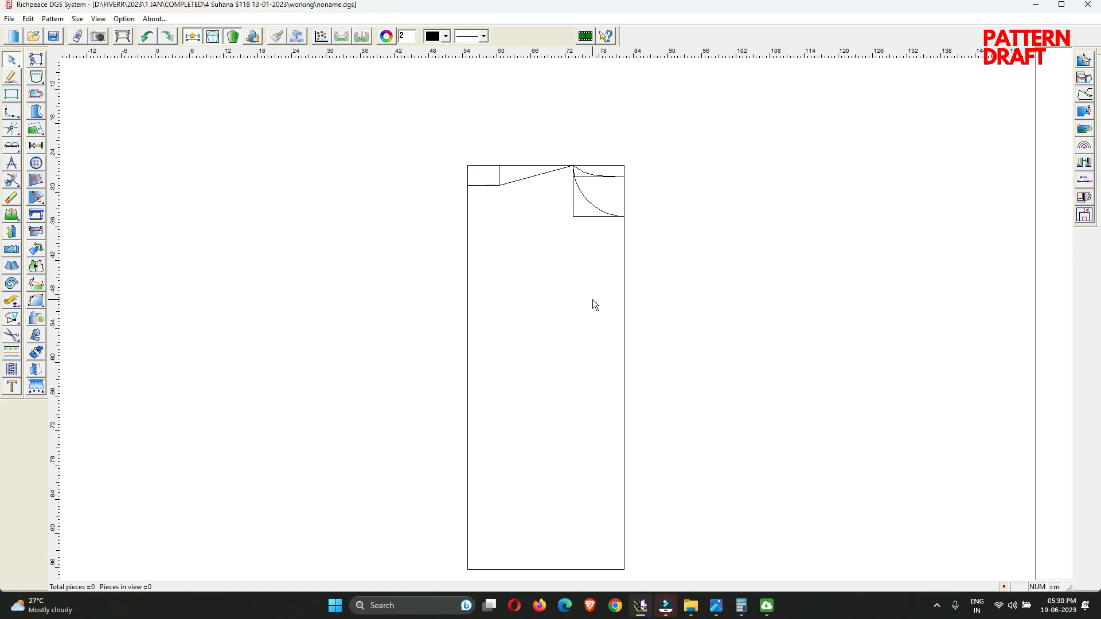
Draw a chest line parallel to the body block's top edge at a distance of 27.5 cm
right_click(593, 314)
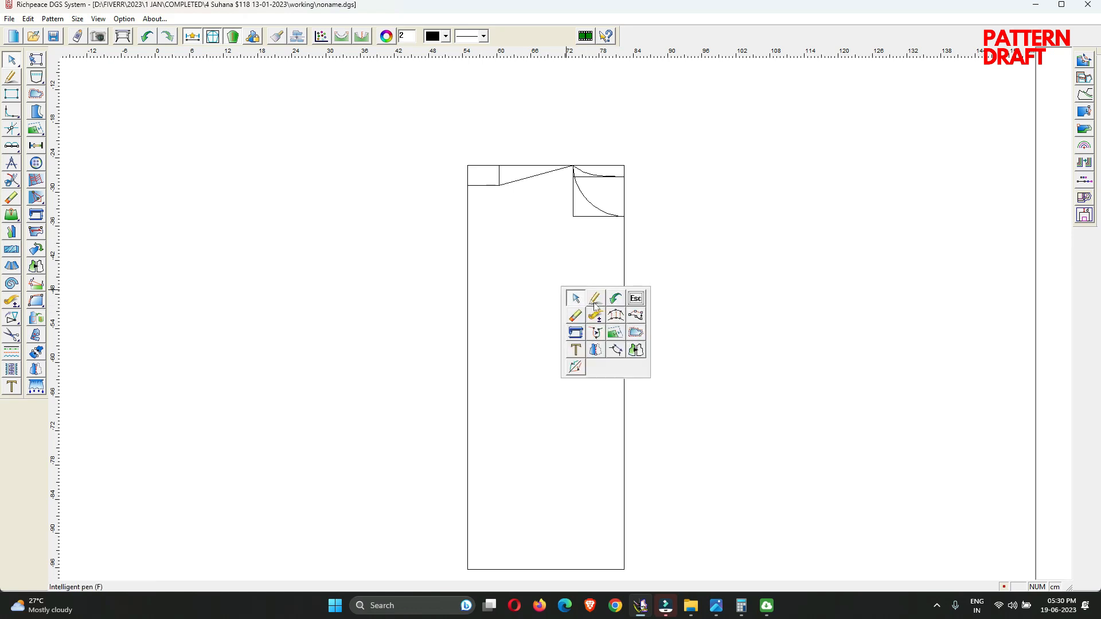
left_click(594, 298)
left_click_drag(562, 167, 533, 274)
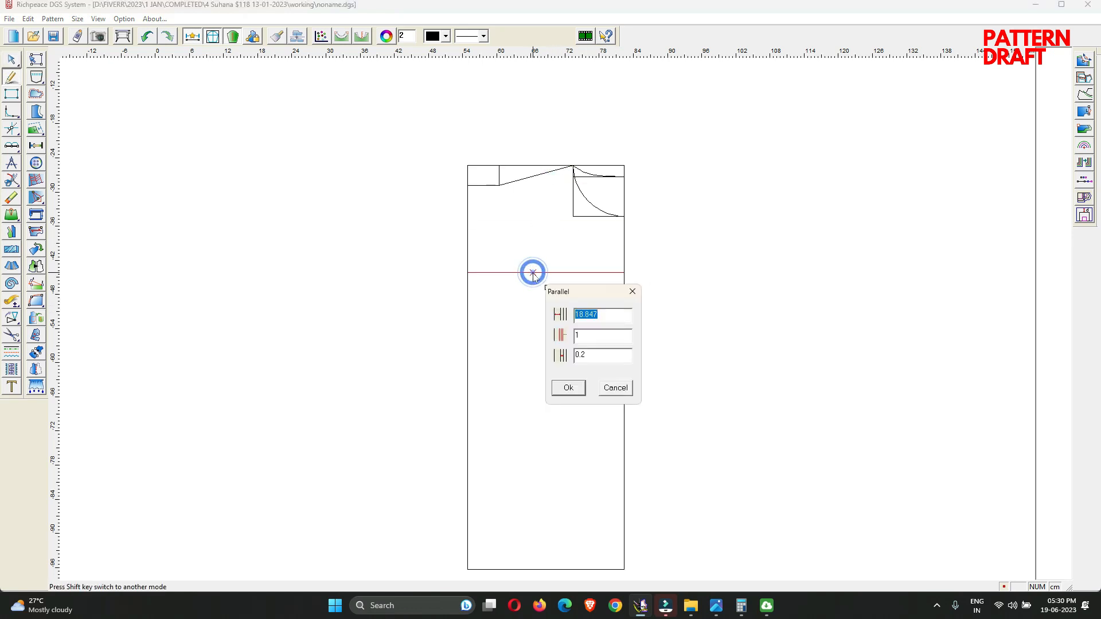
type("27.5")
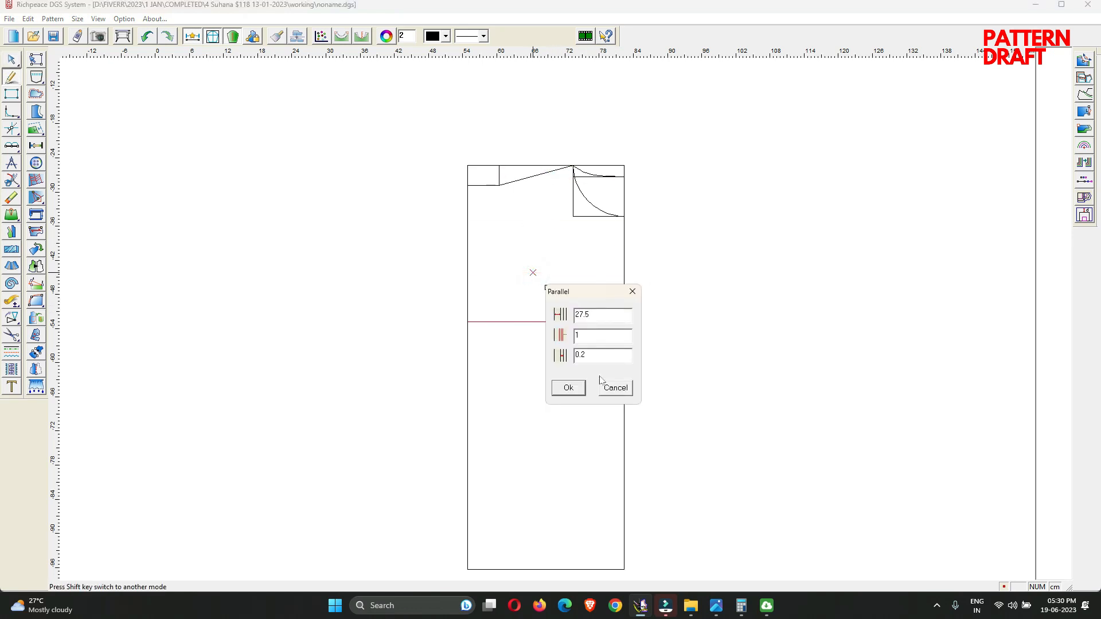
left_click(572, 390)
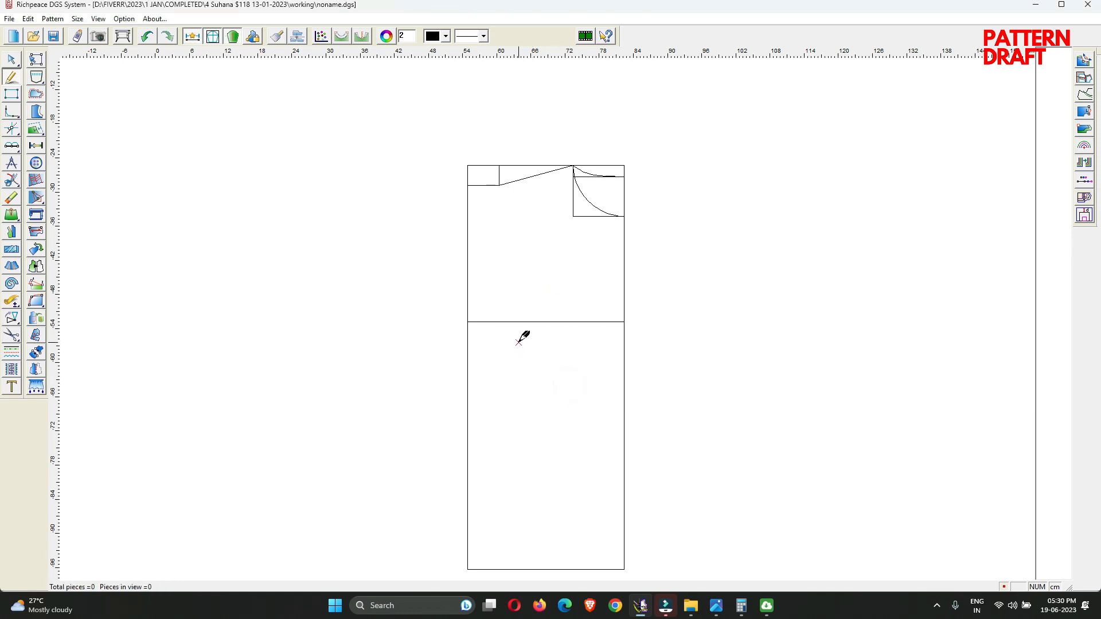
Draw a straight armhole guide line from the chest line's left end up to the outer shoulder point
left_click(469, 322)
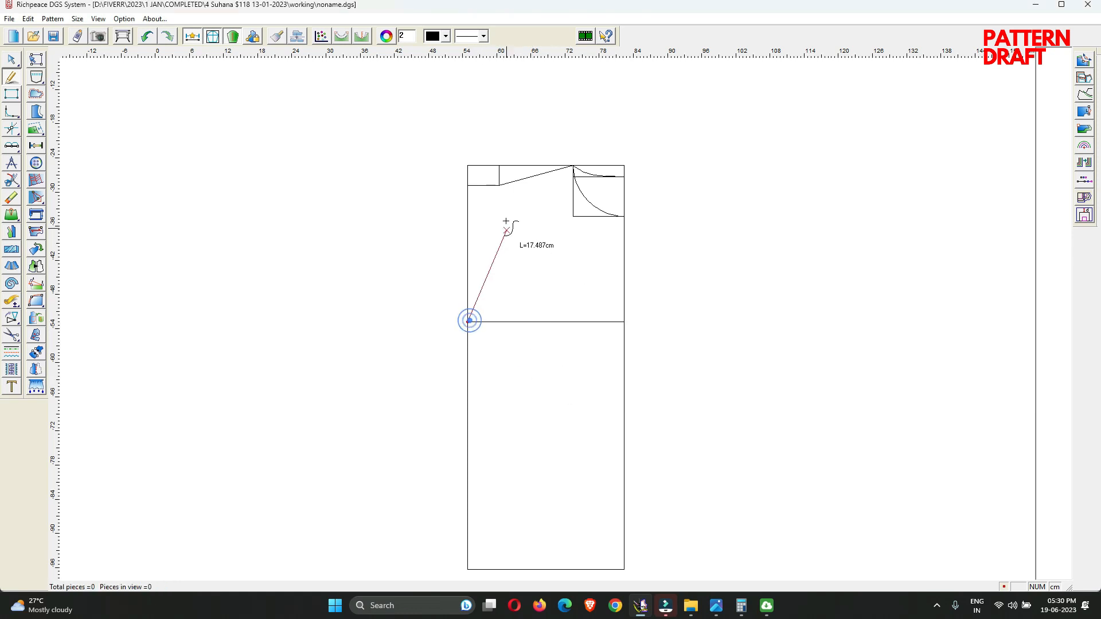
left_click(503, 184)
right_click(535, 236)
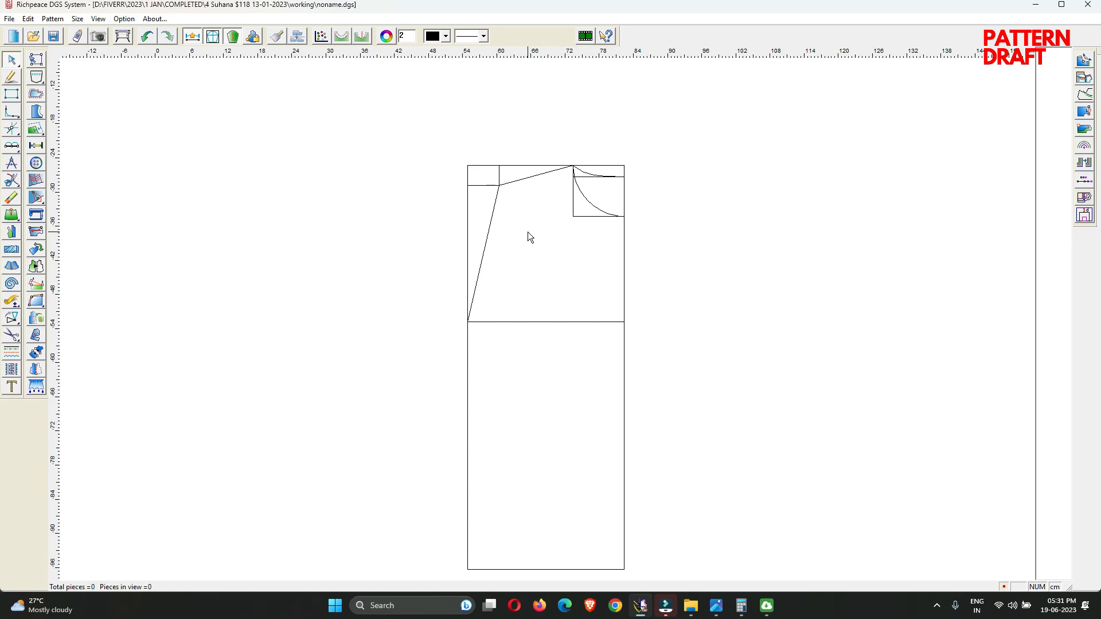
right_click(528, 210)
left_click(504, 234)
Add a horizontal line parallel to the body block's top edge at a distance of 14 cm
right_click(535, 212)
left_click(562, 221)
left_click(552, 163)
left_click(550, 256)
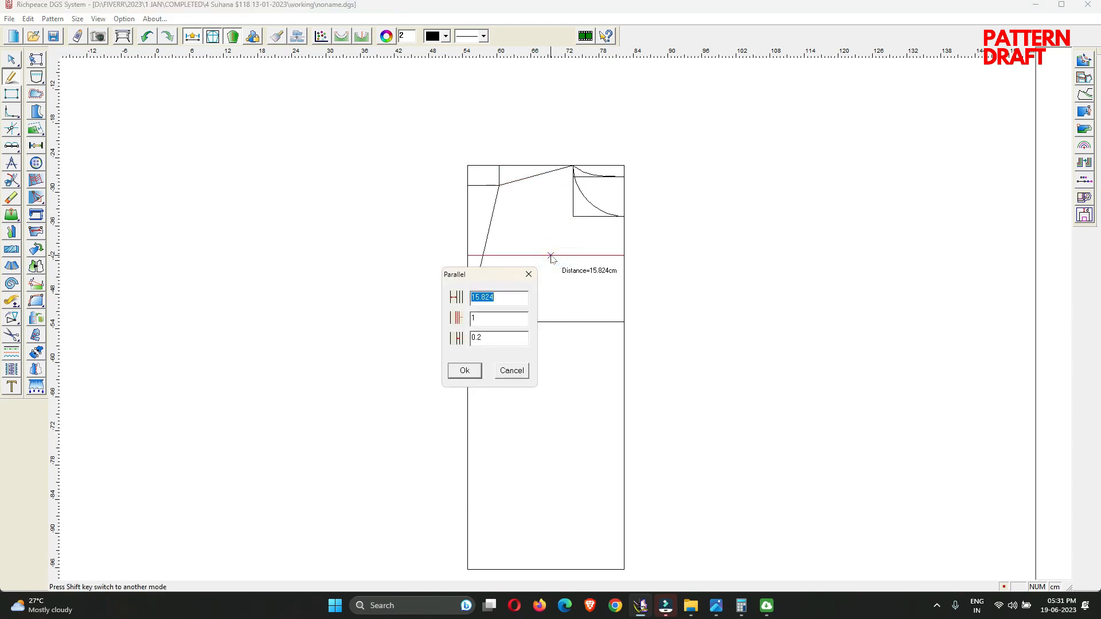
type("14")
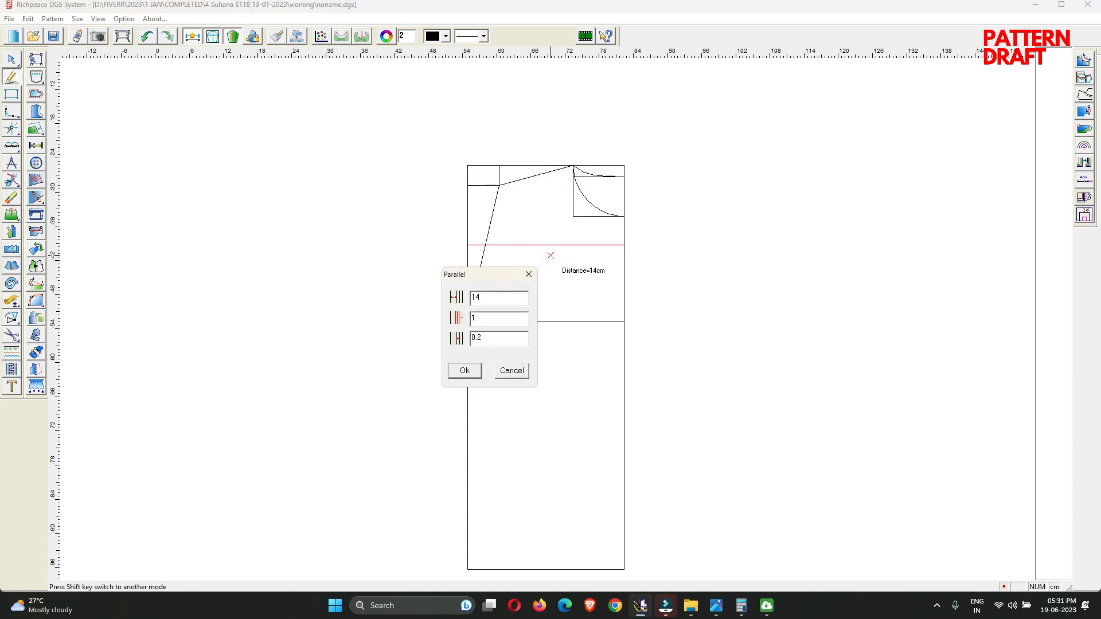
left_click(464, 370)
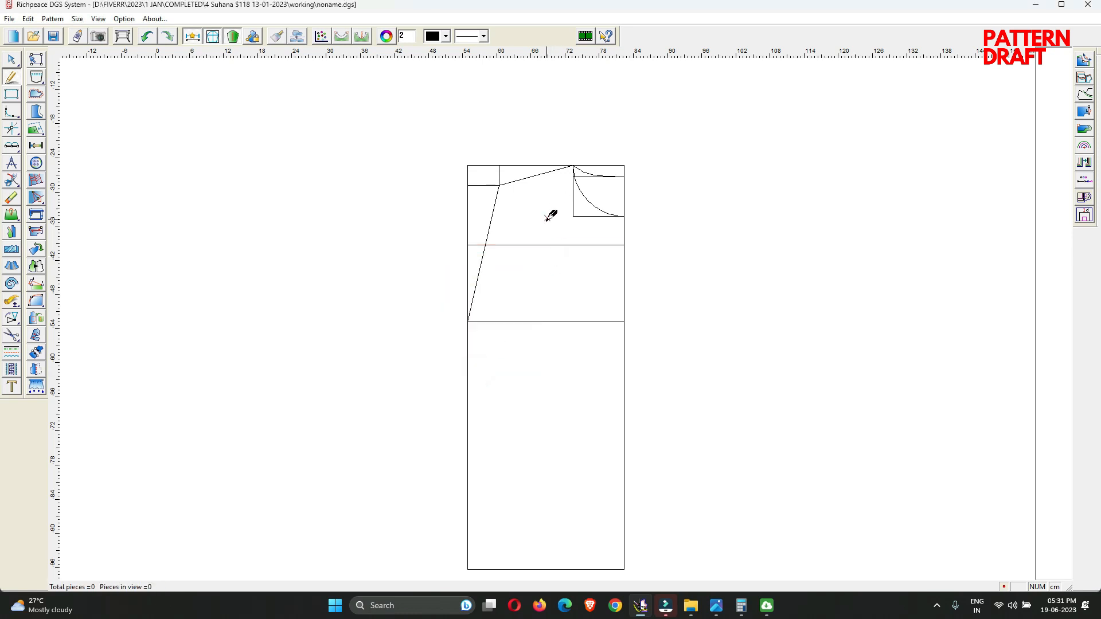
Draw a vertical line from the outer shoulder point straight down to the chest line
left_click(502, 187)
right_click(501, 204)
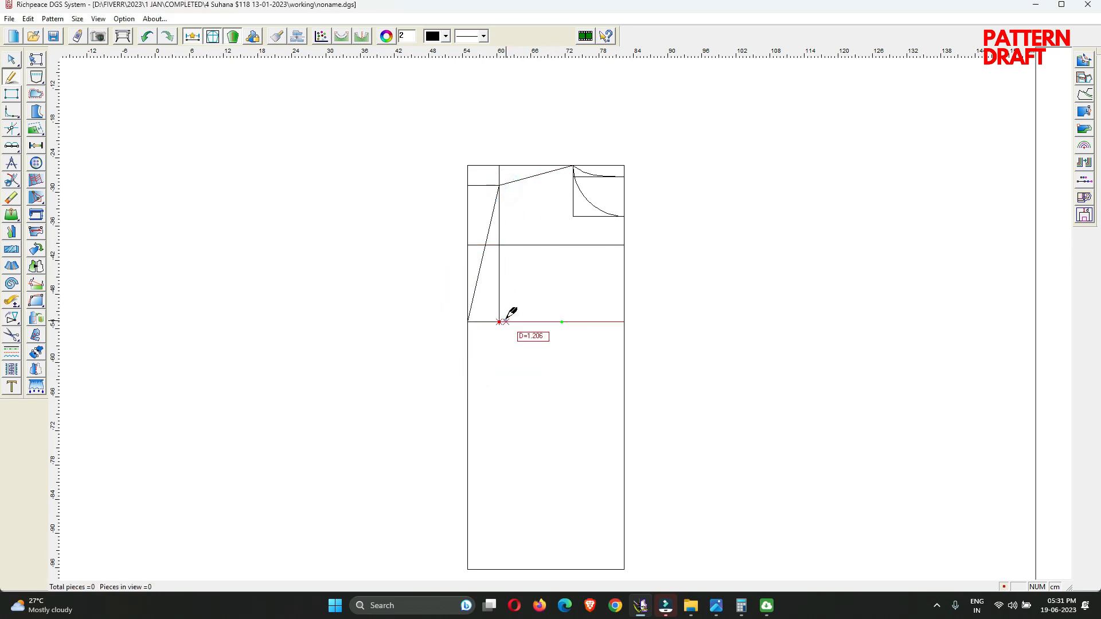
left_click(502, 321)
Trim the 14 cm horizontal line so that it starts at the vertical line below the shoulder point
right_click(514, 194)
left_click(541, 202)
left_click(503, 294)
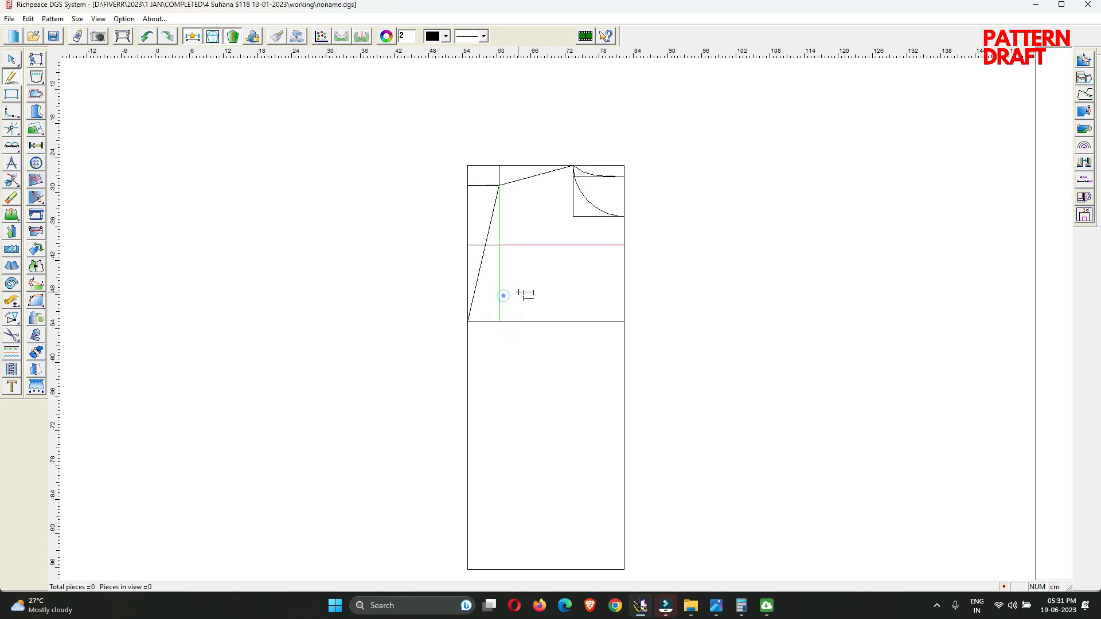
scroll(525, 236, "up", 4)
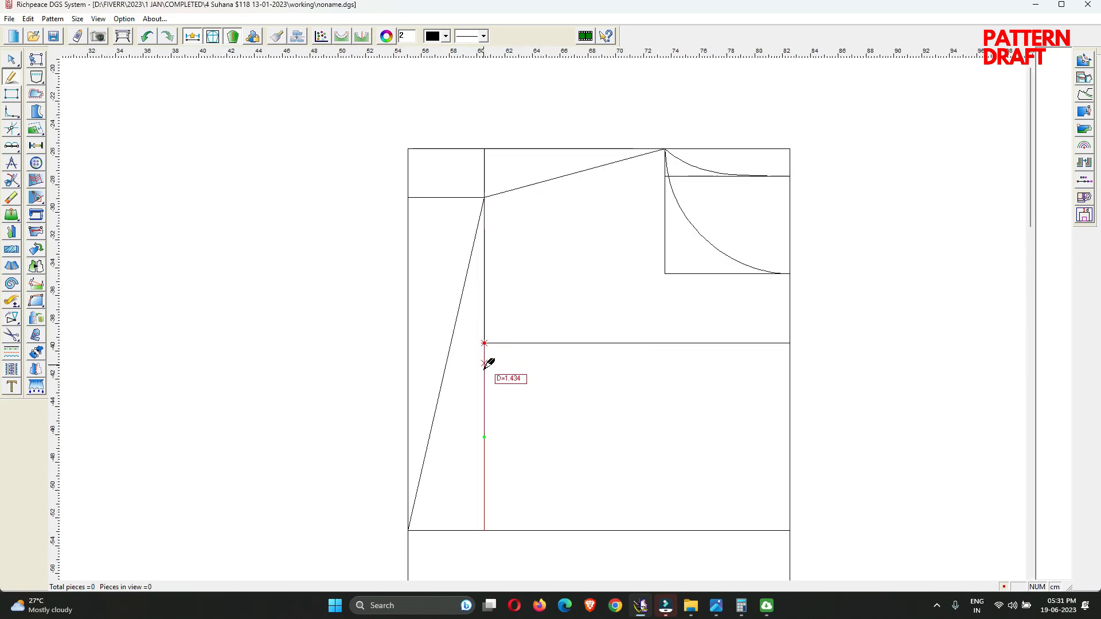
right_click(519, 312)
left_click(520, 313)
right_click(507, 312)
left_click(537, 319)
scroll(489, 345, "up", 4)
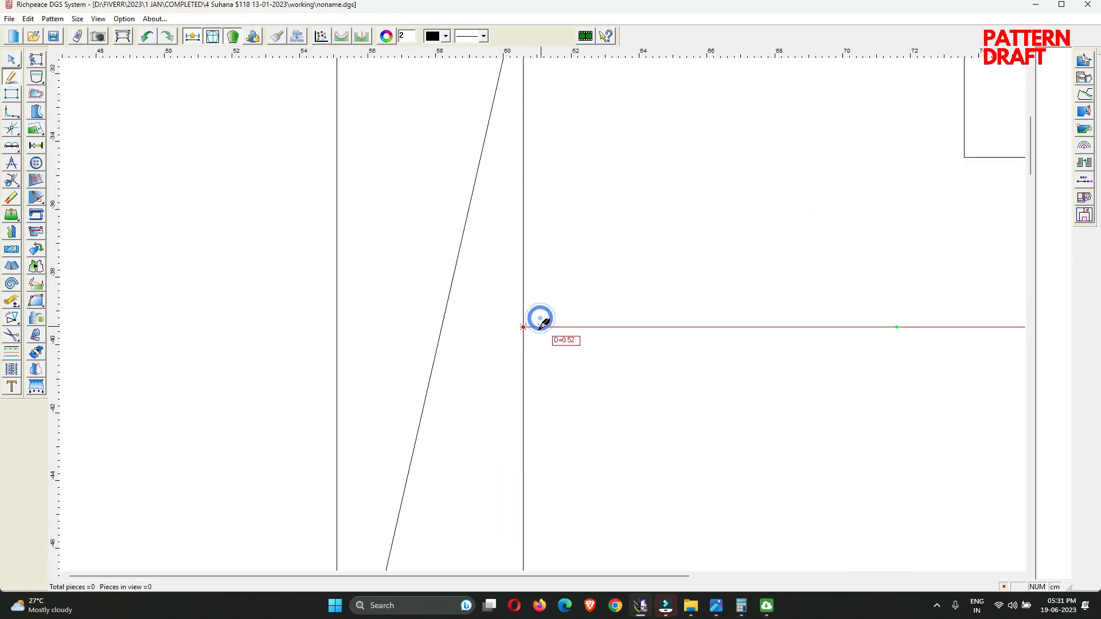
left_click(572, 351)
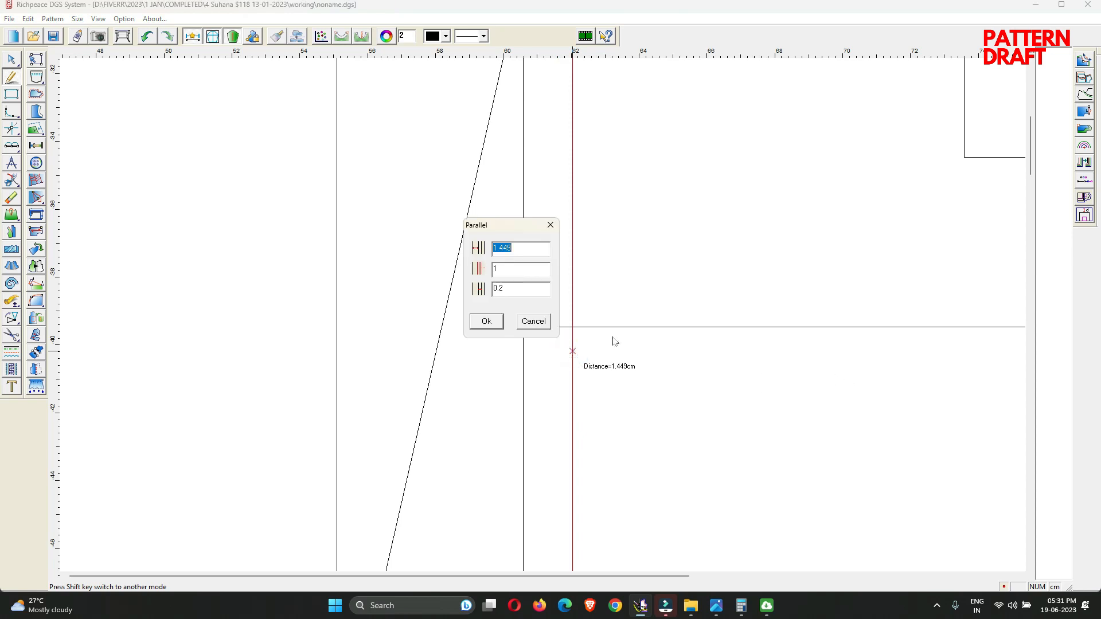
left_click(538, 321)
Bend the straight armhole guide line into a smooth armhole curve bulging slightly inside the vertical line and easing into the chest line at the side
right_click(641, 241)
left_click(648, 247)
scroll(528, 308, "down", 4)
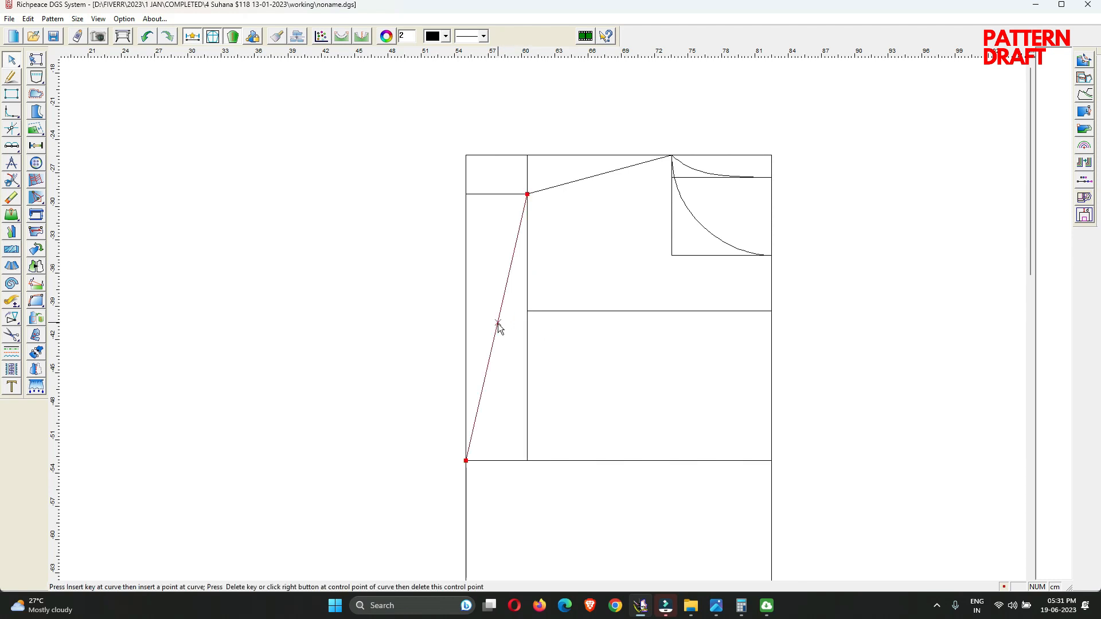
left_click(480, 397)
left_click(480, 401)
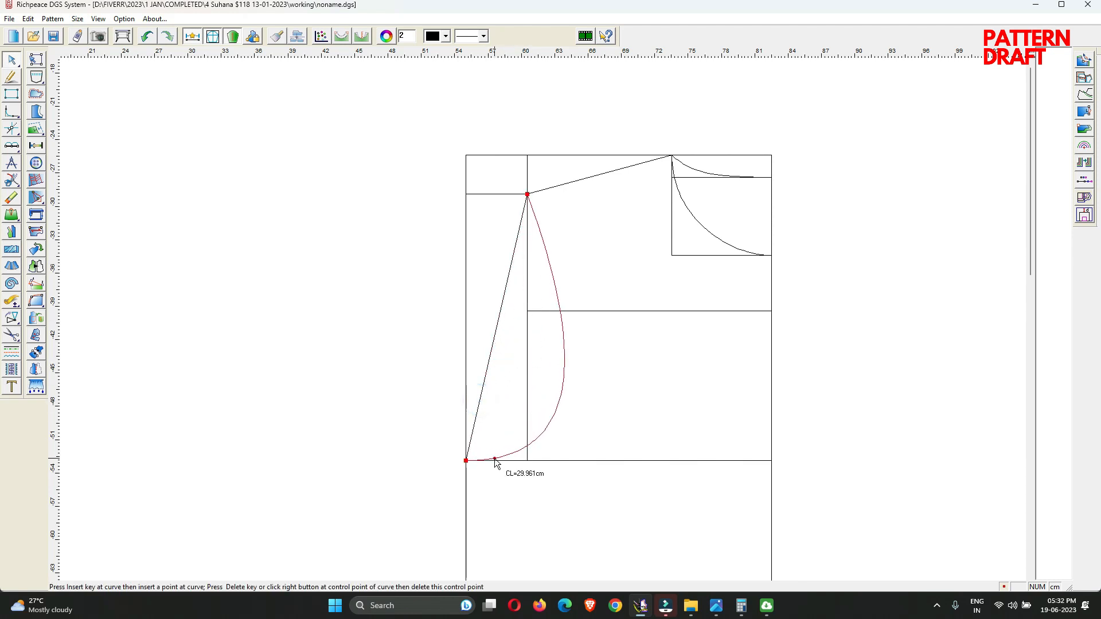
left_click(495, 457)
left_click(559, 381)
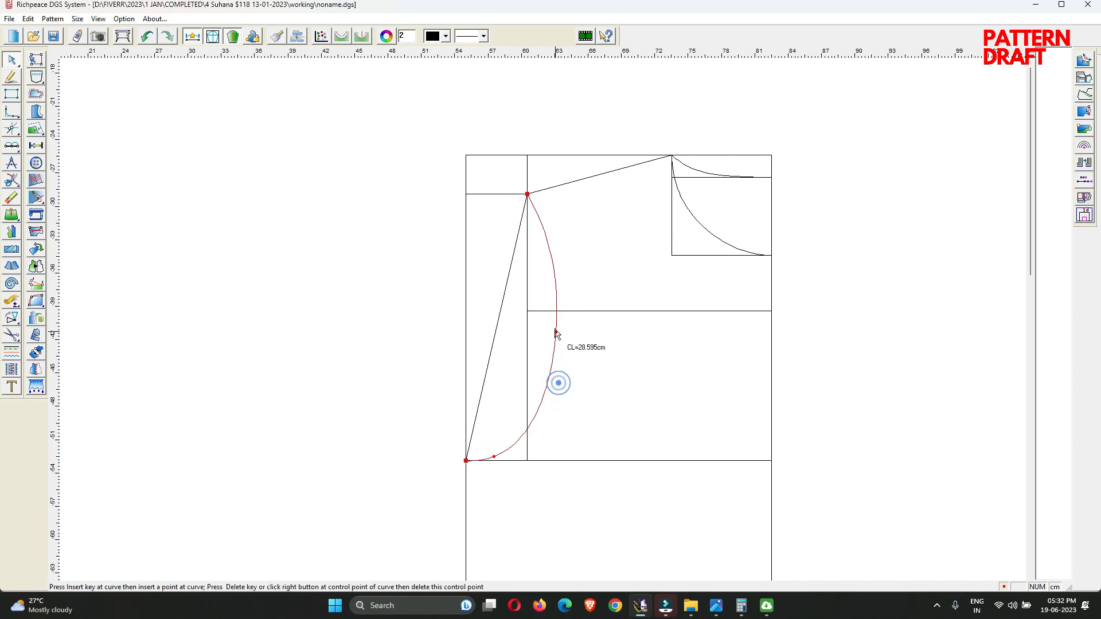
left_click(534, 271)
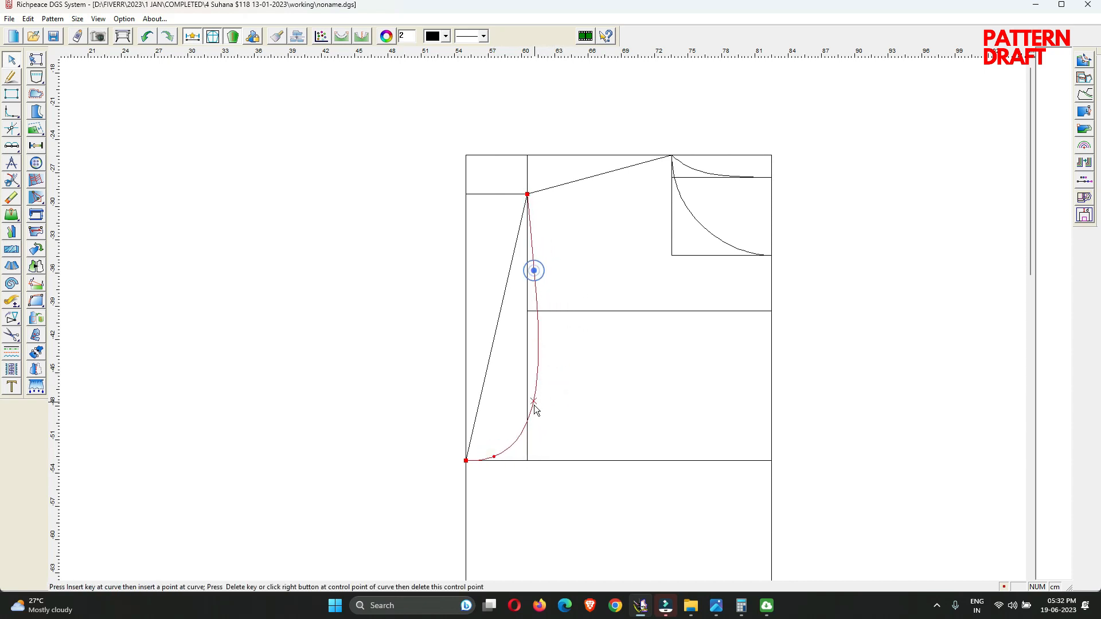
left_click(493, 460)
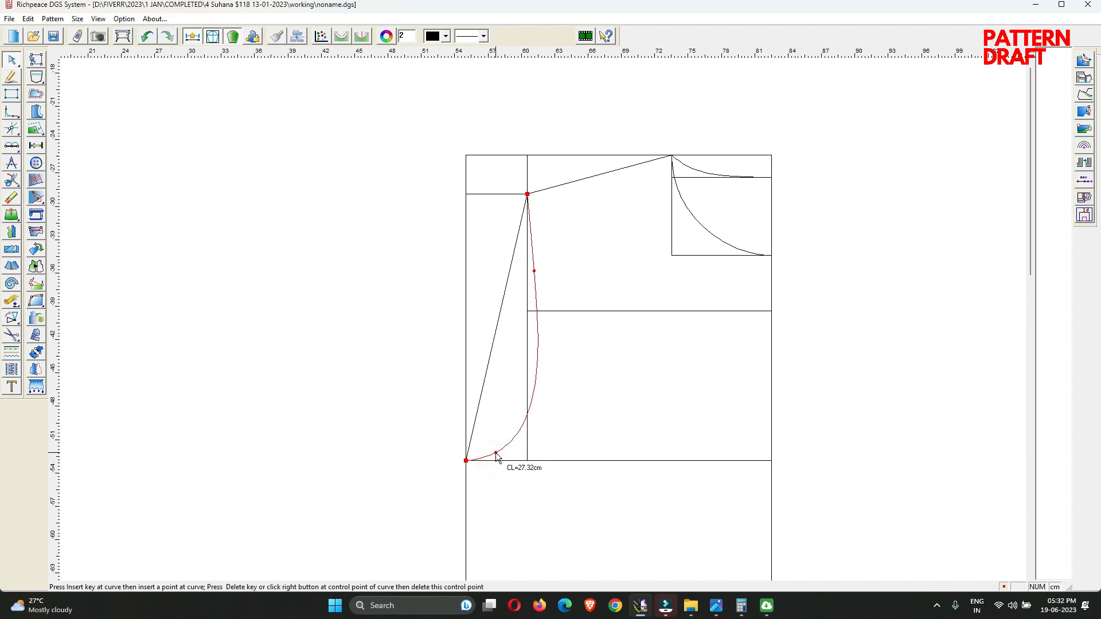
left_click(496, 453)
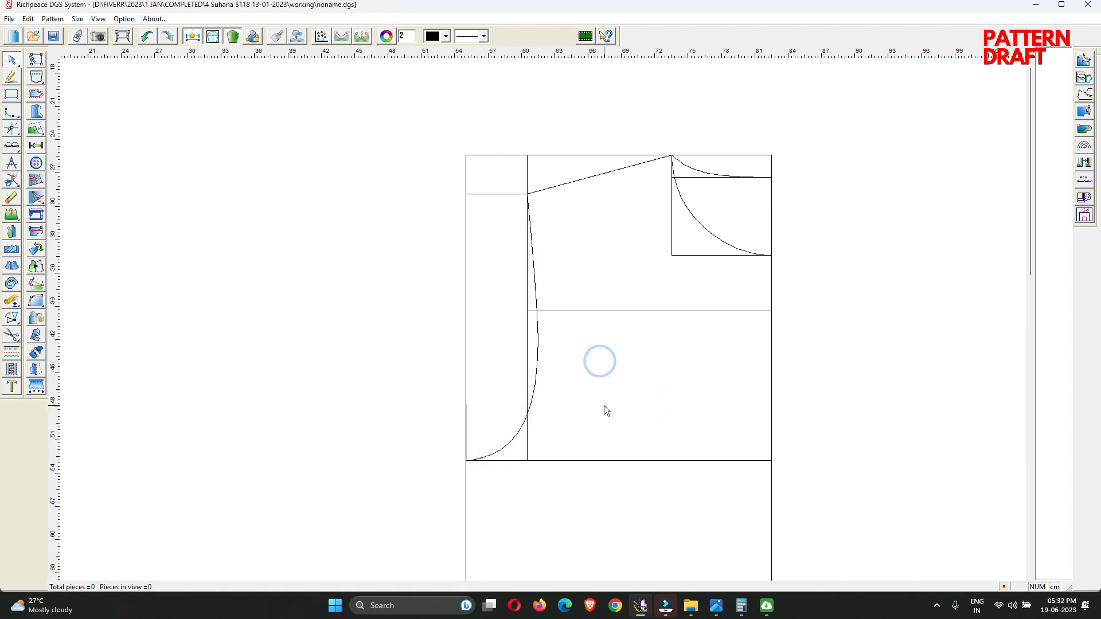
scroll(585, 395, "down", 3)
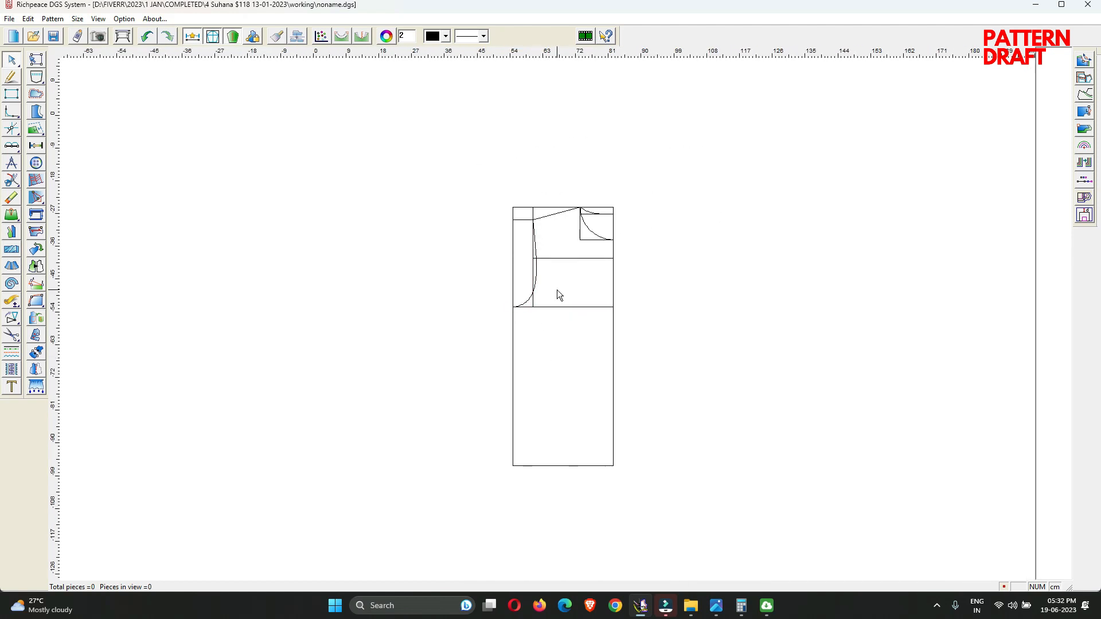
scroll(556, 290, "up", 2)
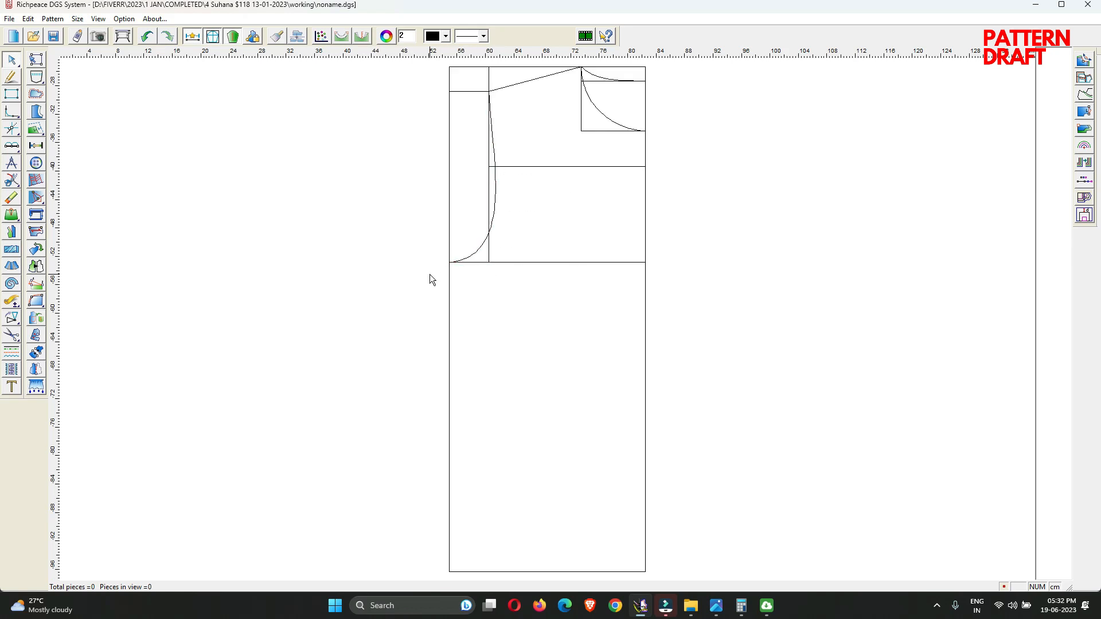
scroll(544, 336, "up", 1)
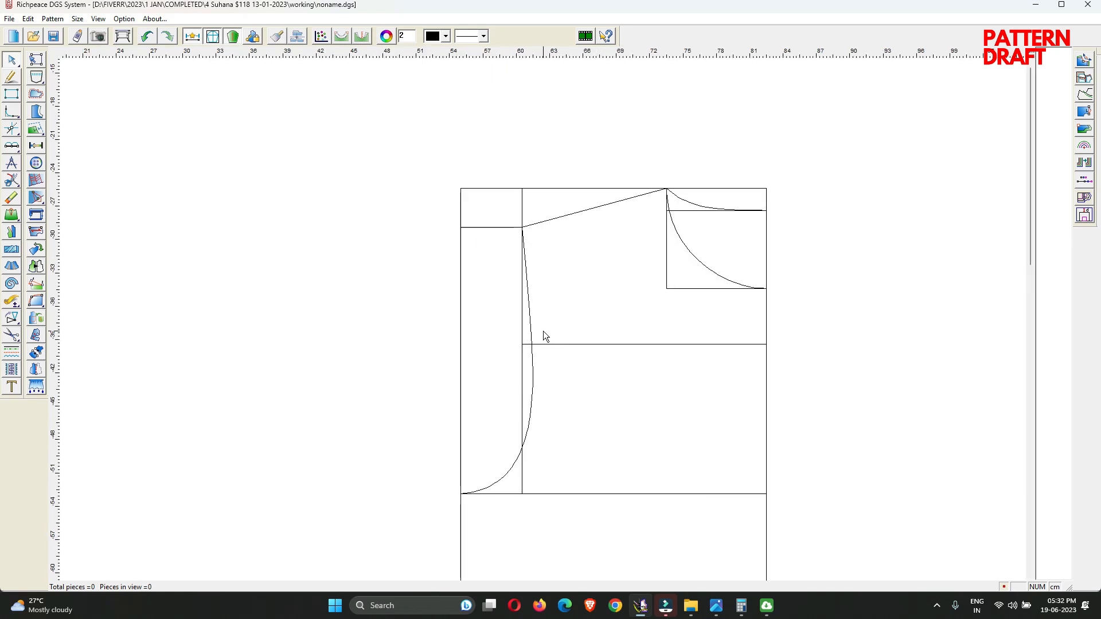
scroll(550, 405, "down", 5)
scroll(546, 319, "up", 2)
right_click(549, 310)
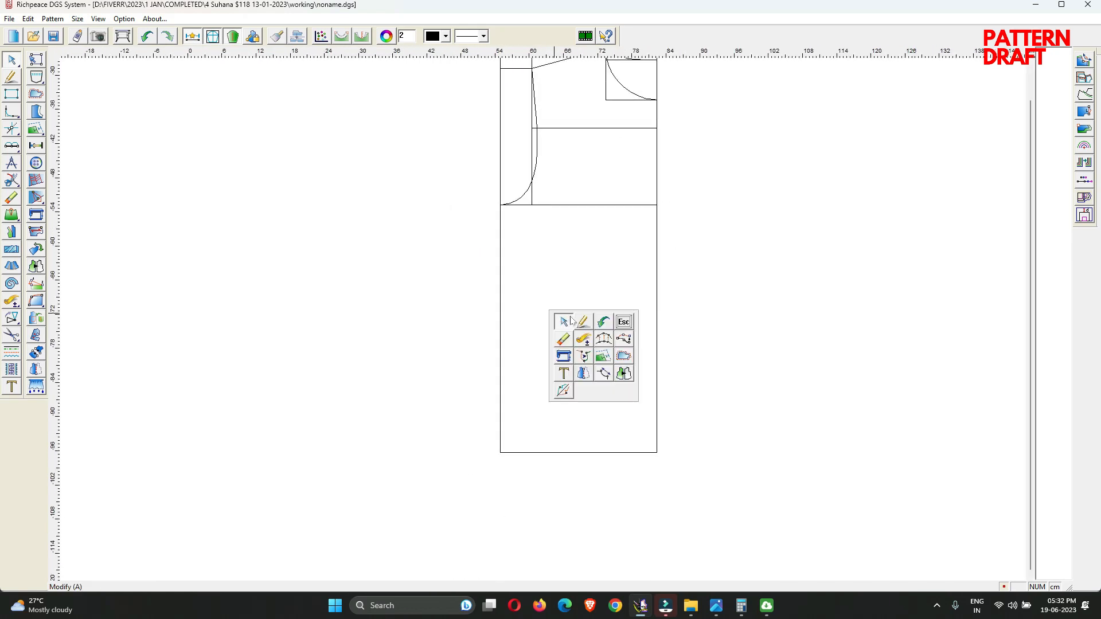
left_click(578, 321)
scroll(636, 189, "down", 1)
scroll(545, 319, "up", 1)
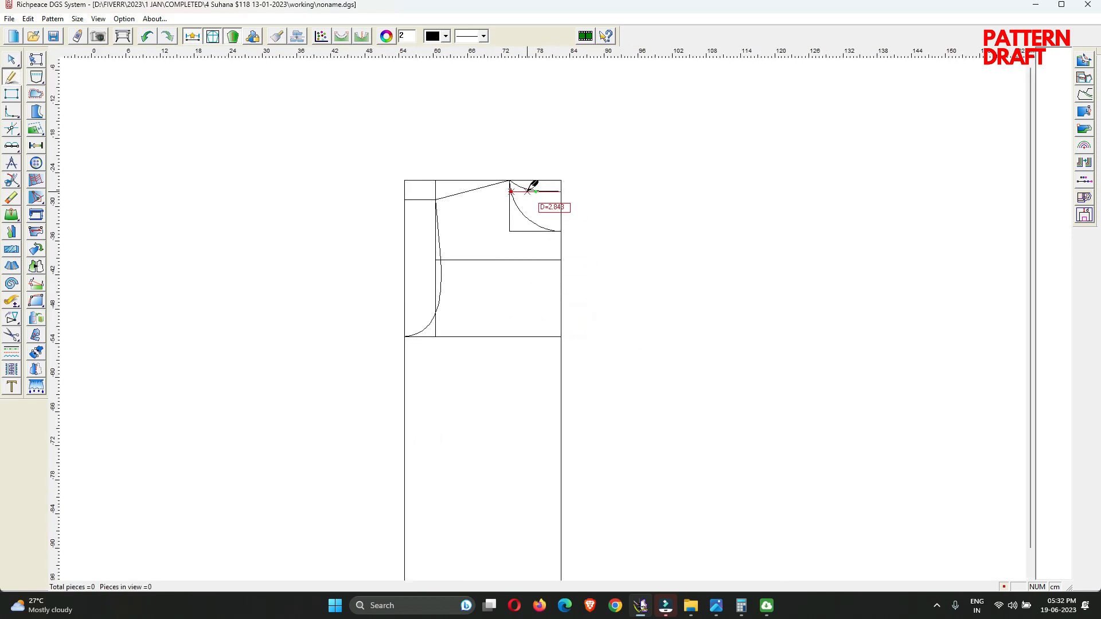
Consult the men's Medium measurements in the golf shirt size table
left_click(715, 606)
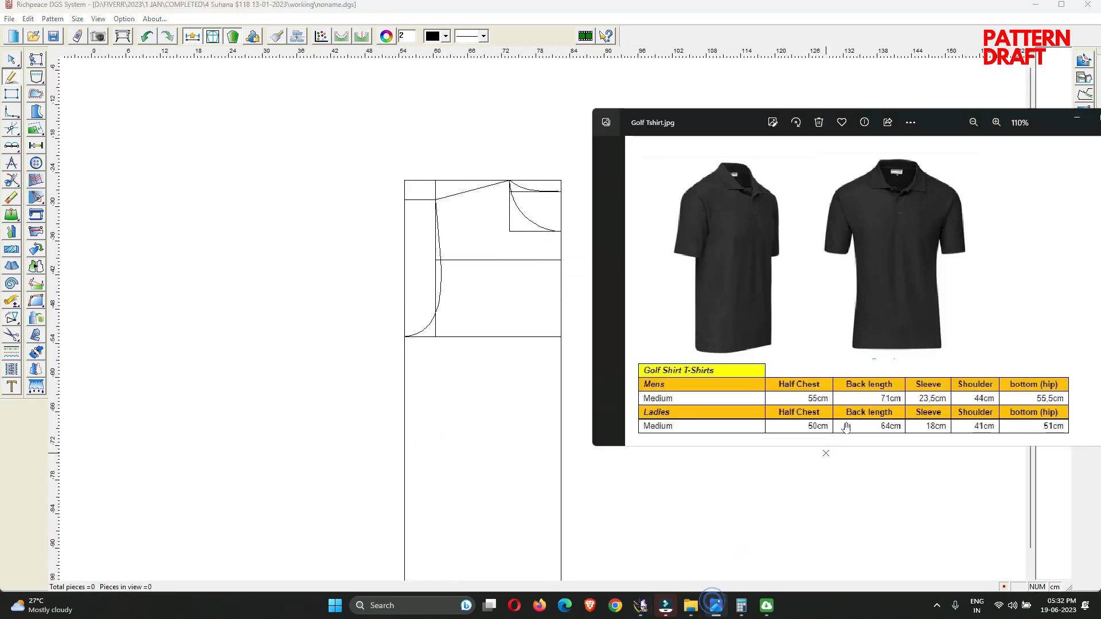
left_click(859, 389)
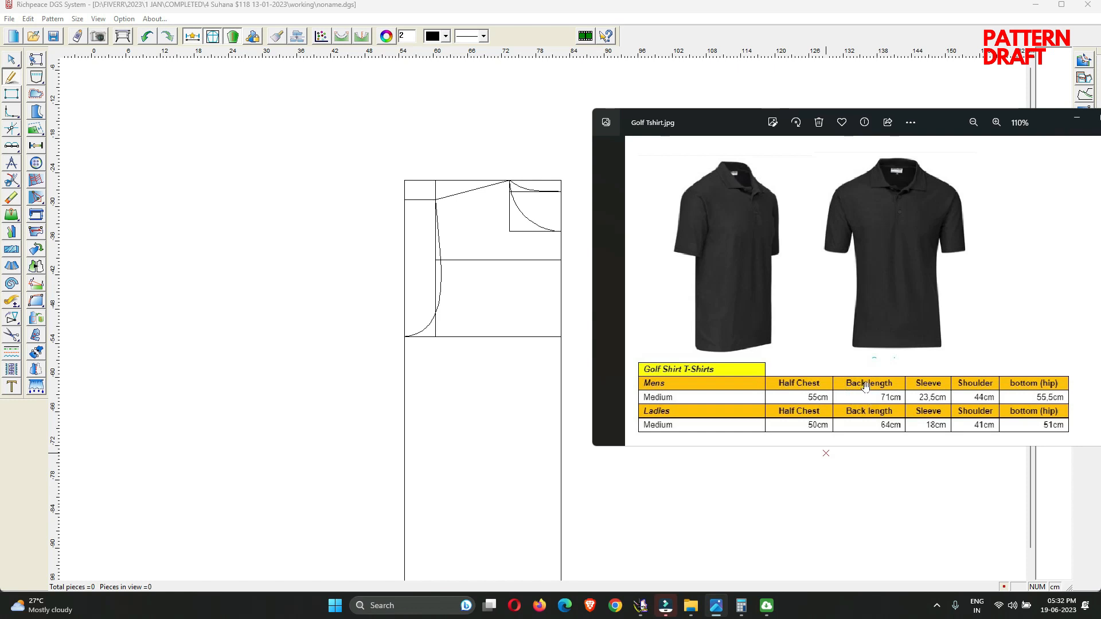
Create one parallel of the back neck base line 71 cm below it to mark the back length
left_click(536, 192)
left_click(524, 192)
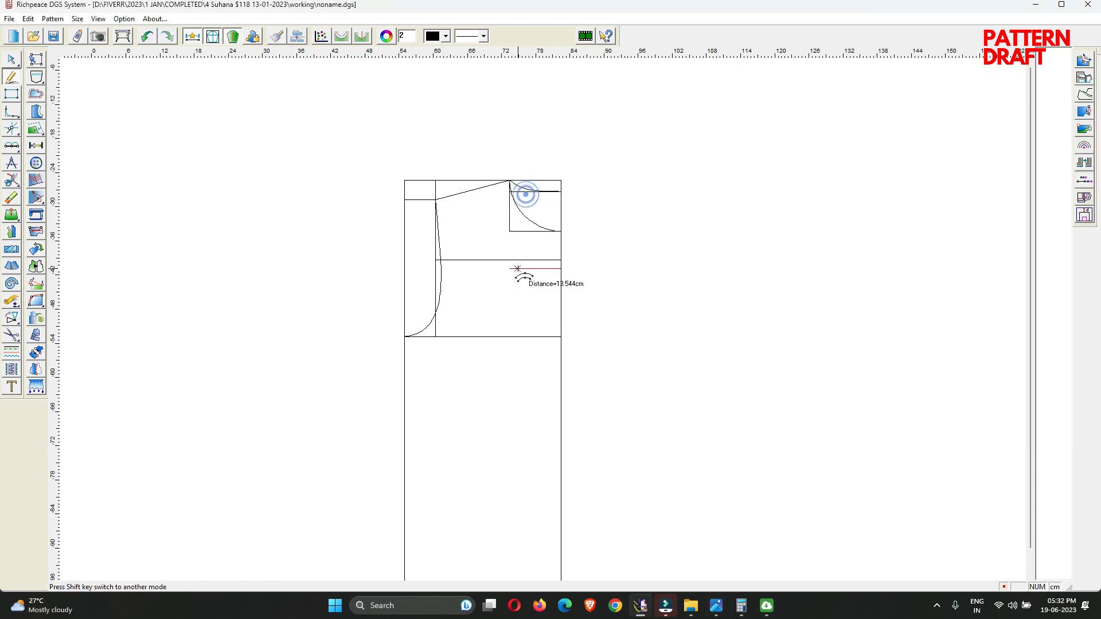
left_click(520, 293)
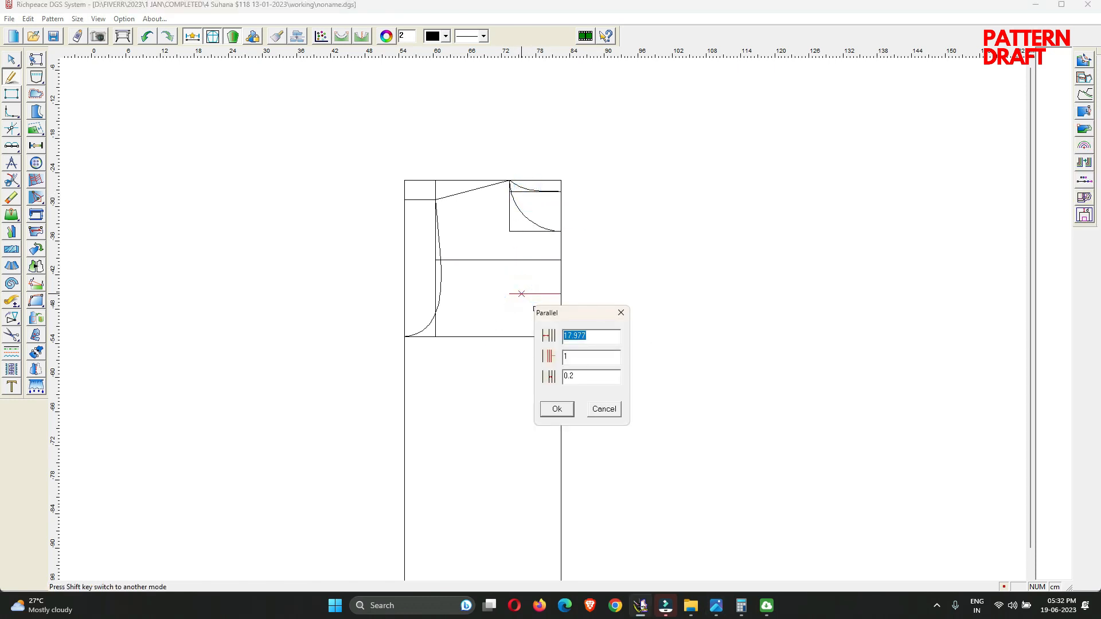
type("71")
key("Return")
scroll(464, 558, "down", 3)
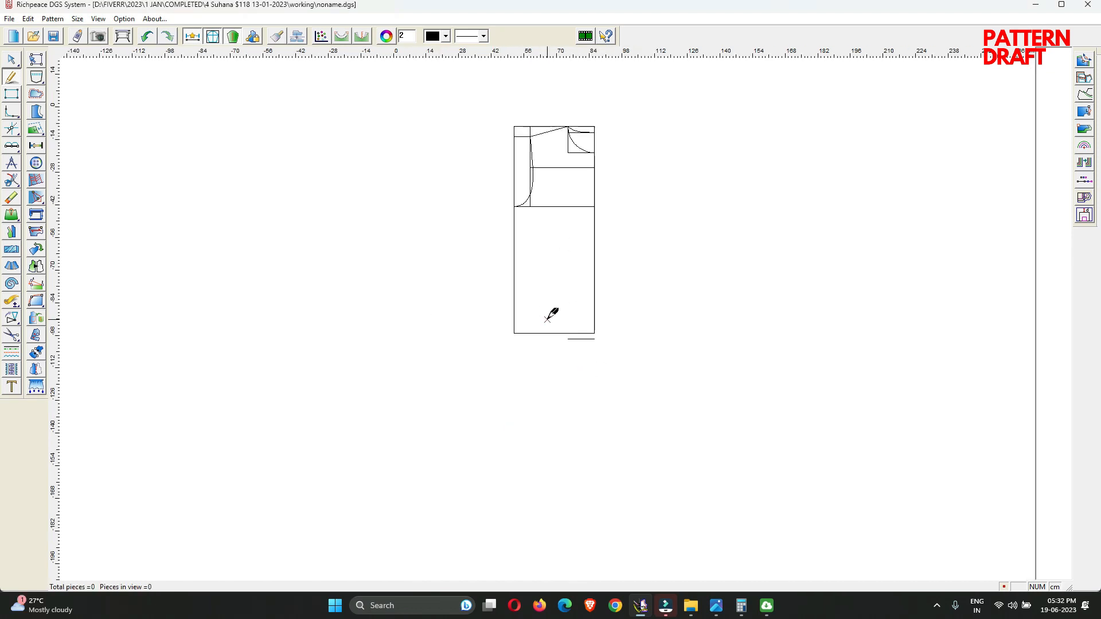
Extend the centre and side lines to the 71 cm length line and join it to both as the hem
scroll(557, 437, "up", 2)
left_click_drag(560, 118, 618, 123)
left_click(585, 167)
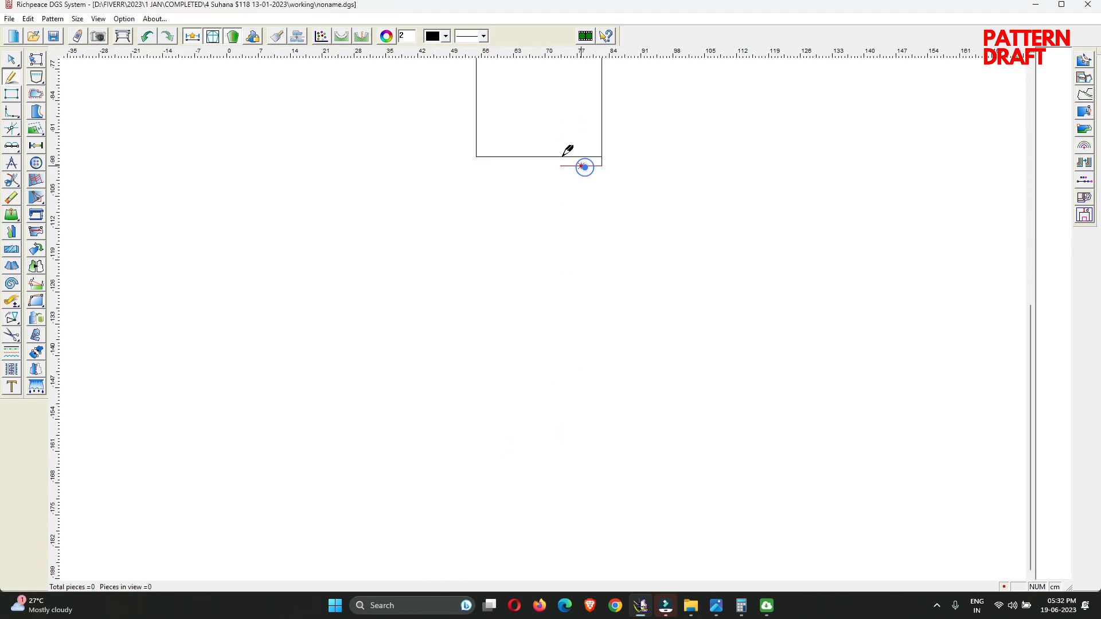
left_click_drag(459, 120, 523, 125)
left_click_drag(554, 222, 573, 164)
right_click(574, 164)
Delete the old hem line just above the new 71 cm back length hem
right_click(543, 110)
left_click(544, 110)
left_click(556, 156)
right_click(556, 156)
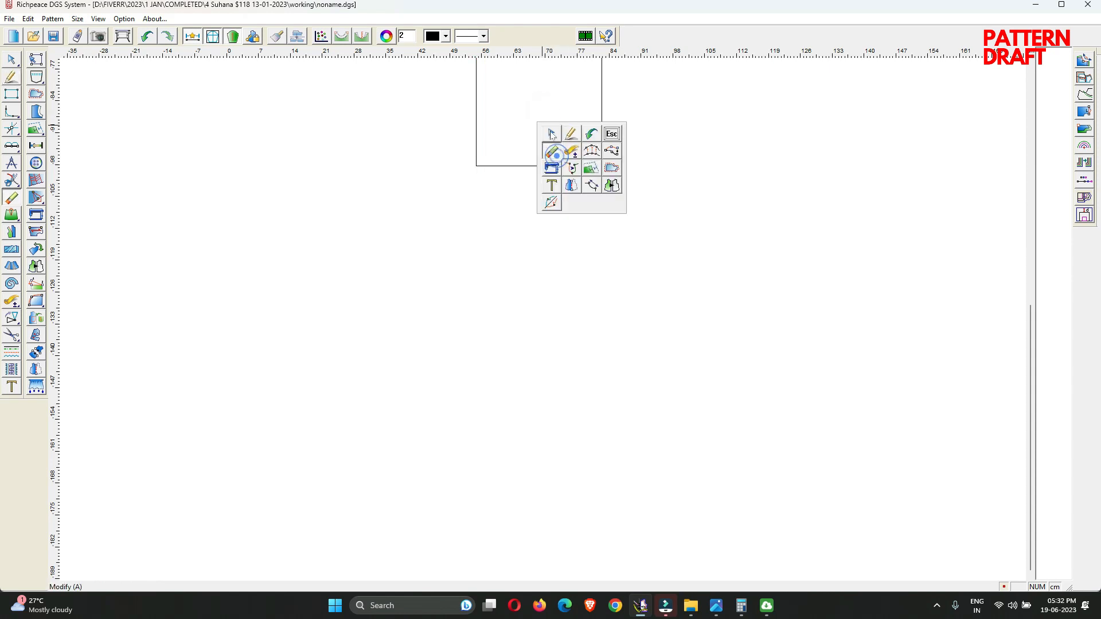
left_click(551, 132)
Examine the polo shirt photo closely and consult the men's Medium bottom (hip) measurement in the size table
scroll(549, 307, "down", 3)
scroll(552, 307, "up", 3)
middle_click_drag(536, 189, 548, 325)
scroll(548, 324, "up", 3)
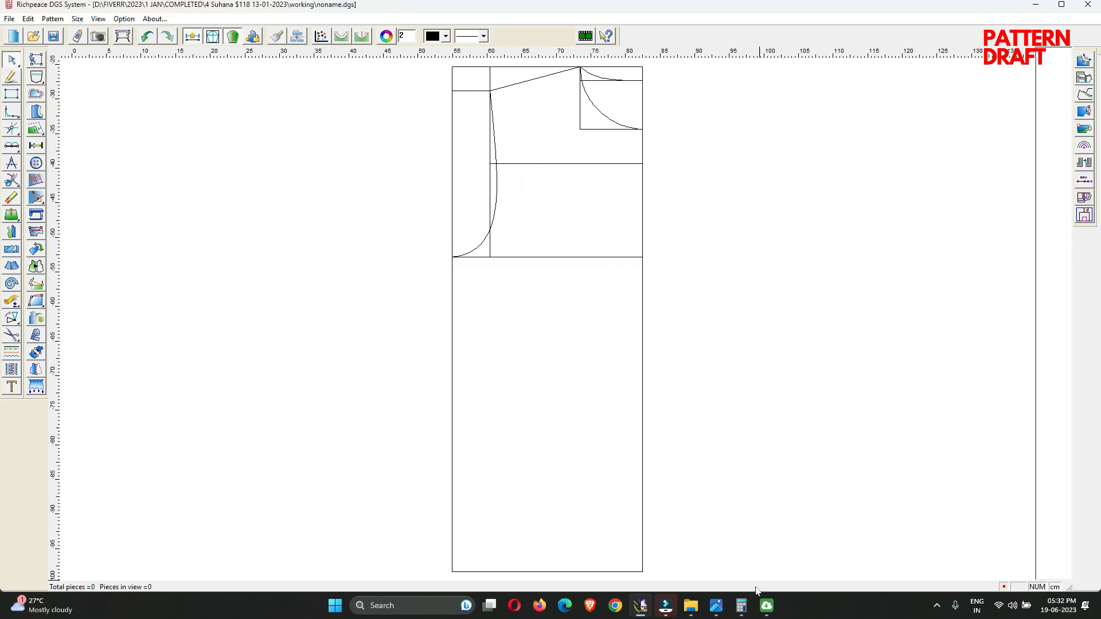
left_click(716, 605)
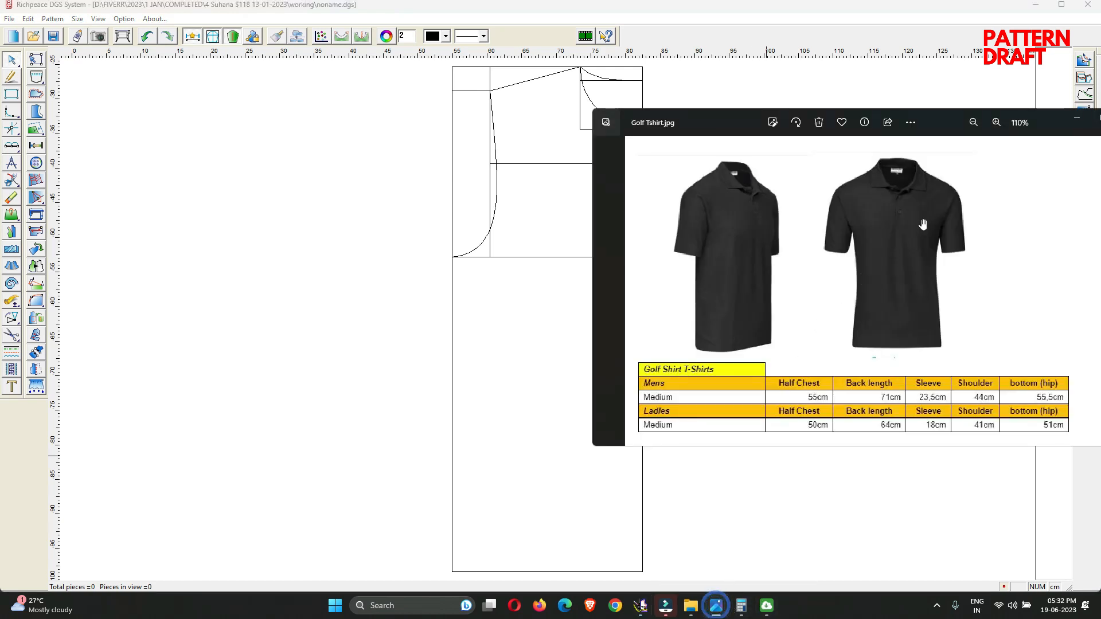
scroll(913, 189, "up", 5)
left_click_drag(912, 189, 820, 332)
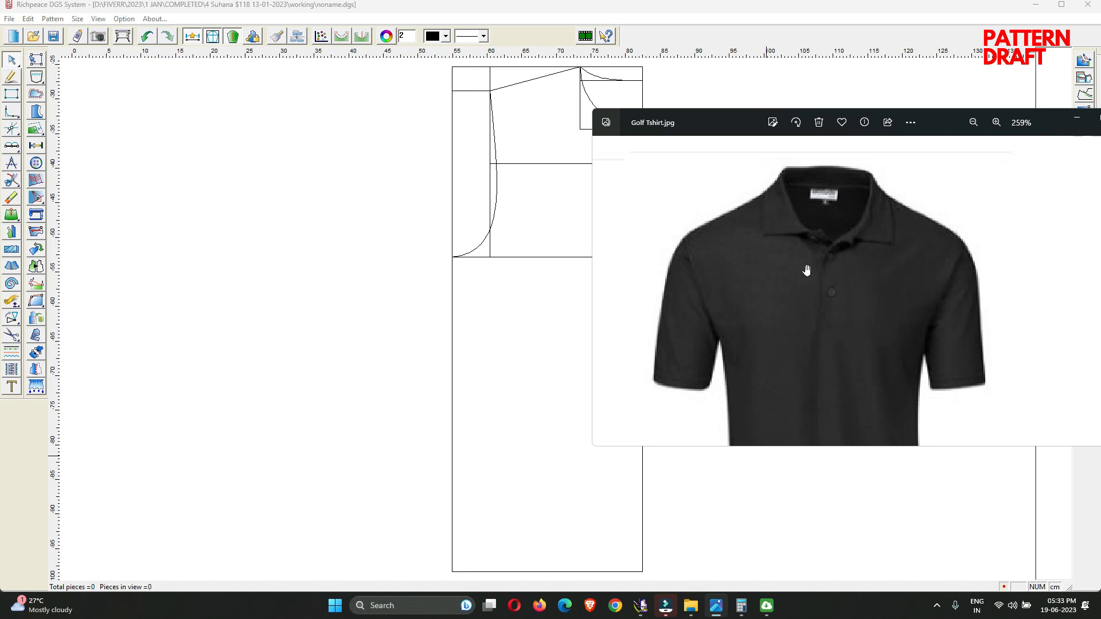
left_click_drag(814, 255, 839, 191)
left_click_drag(737, 302, 821, 332)
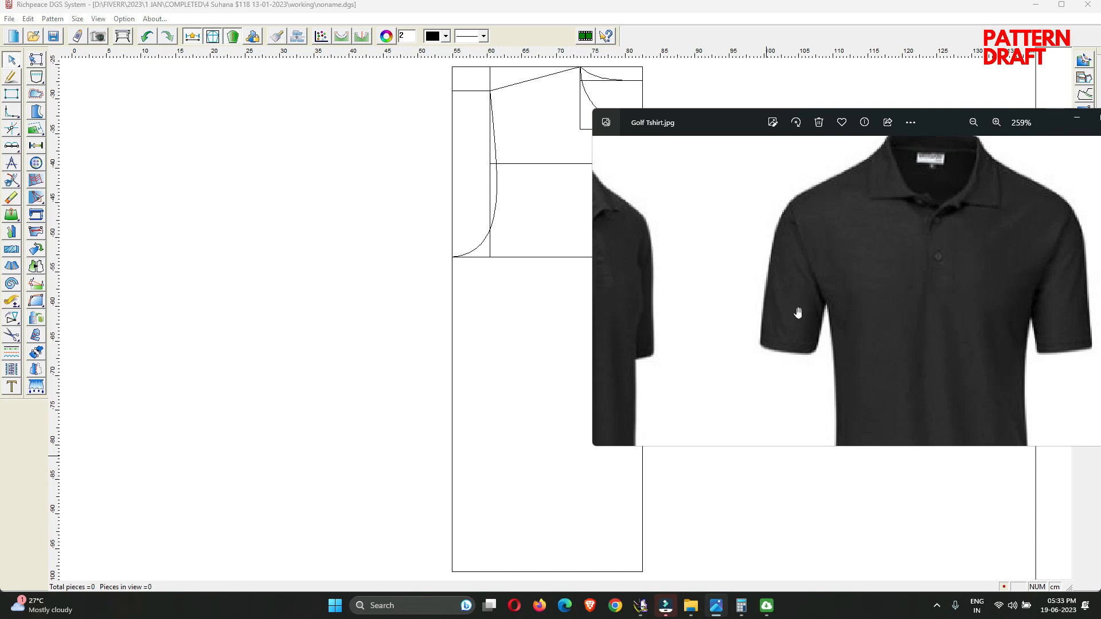
scroll(798, 313, "down", 4)
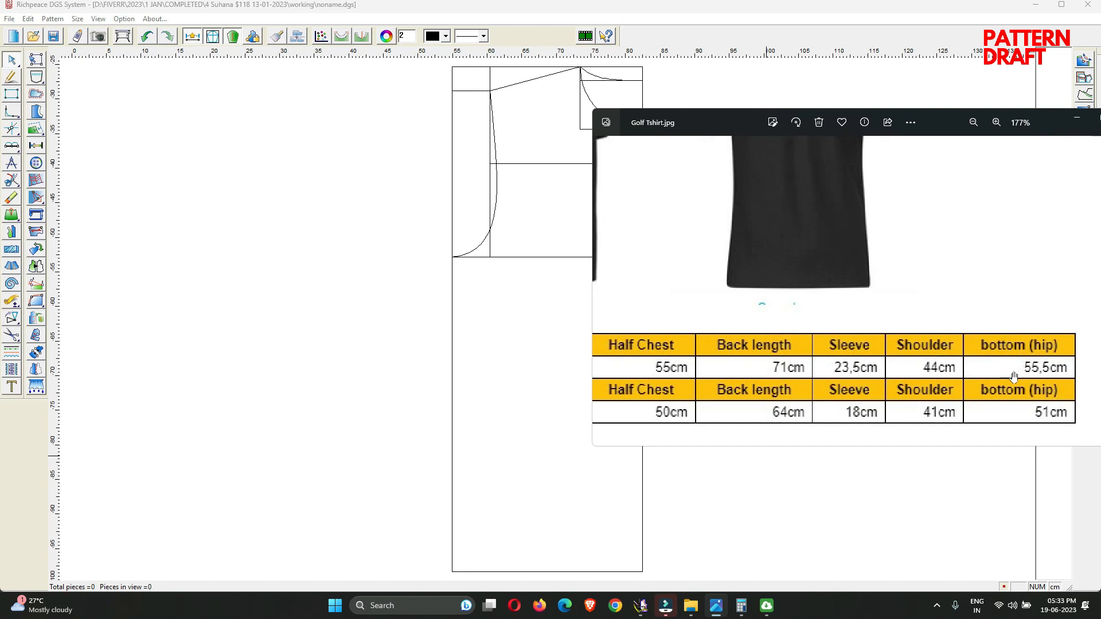
right_click(517, 397)
left_click(542, 400)
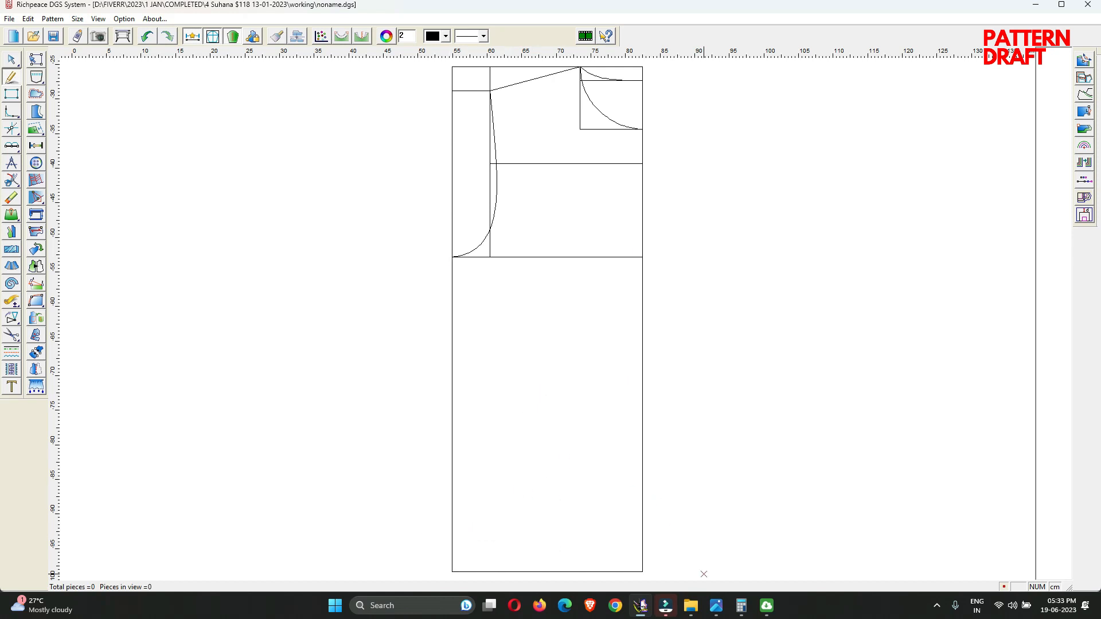
left_click(717, 606)
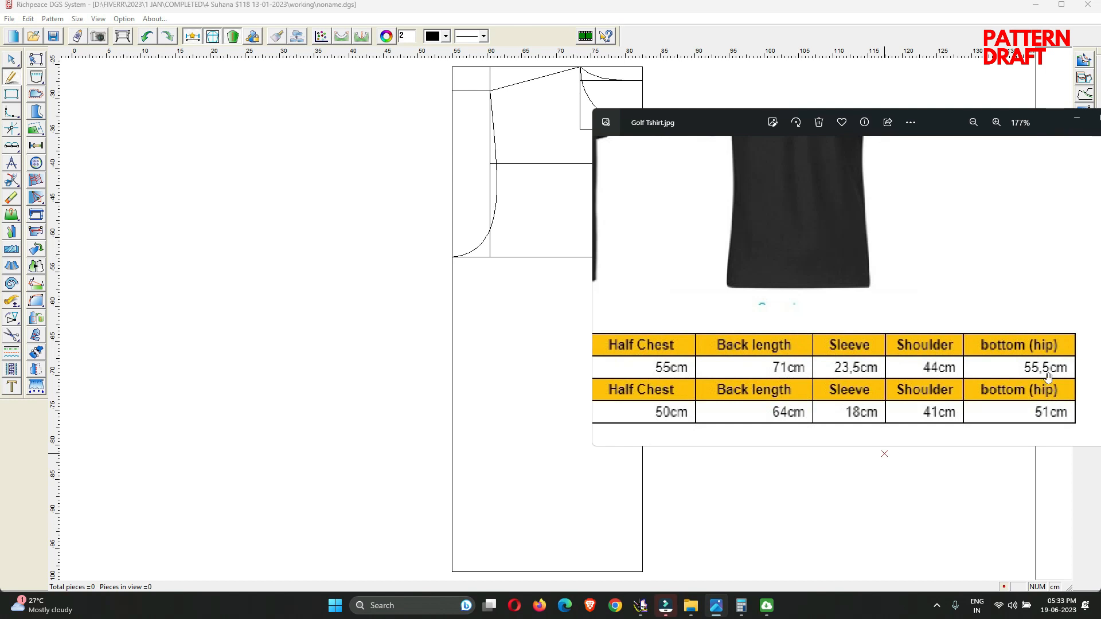
right_click(522, 384)
left_click(535, 392)
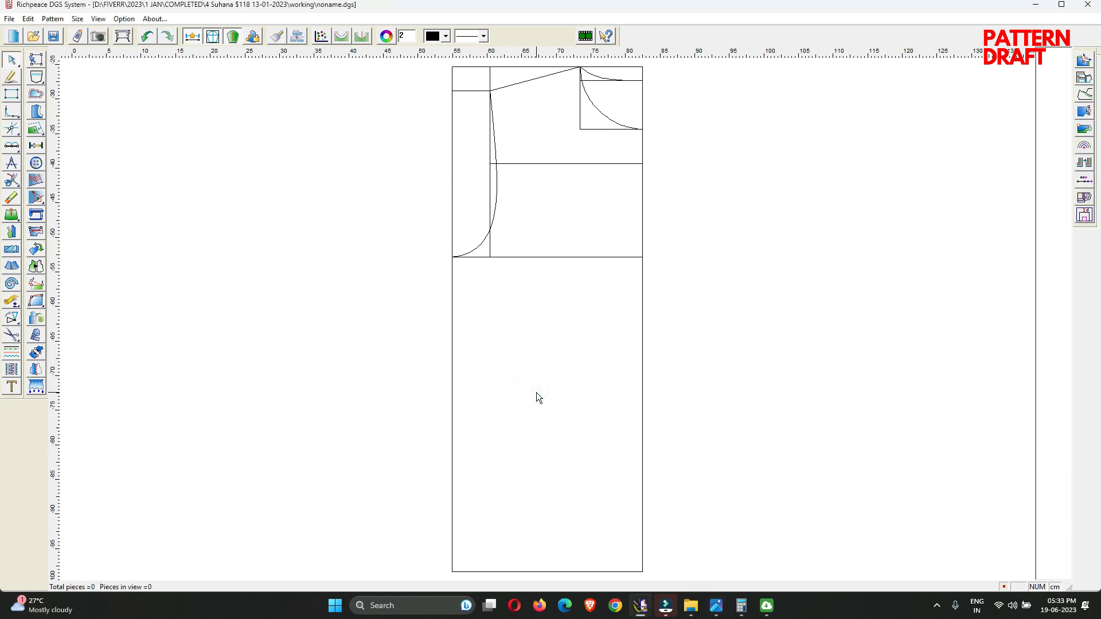
Mark two points 55.5 cm apart on the hem level, centred on the centre line's lower end, with Two way Divide set to Double
key("s")
key("d")
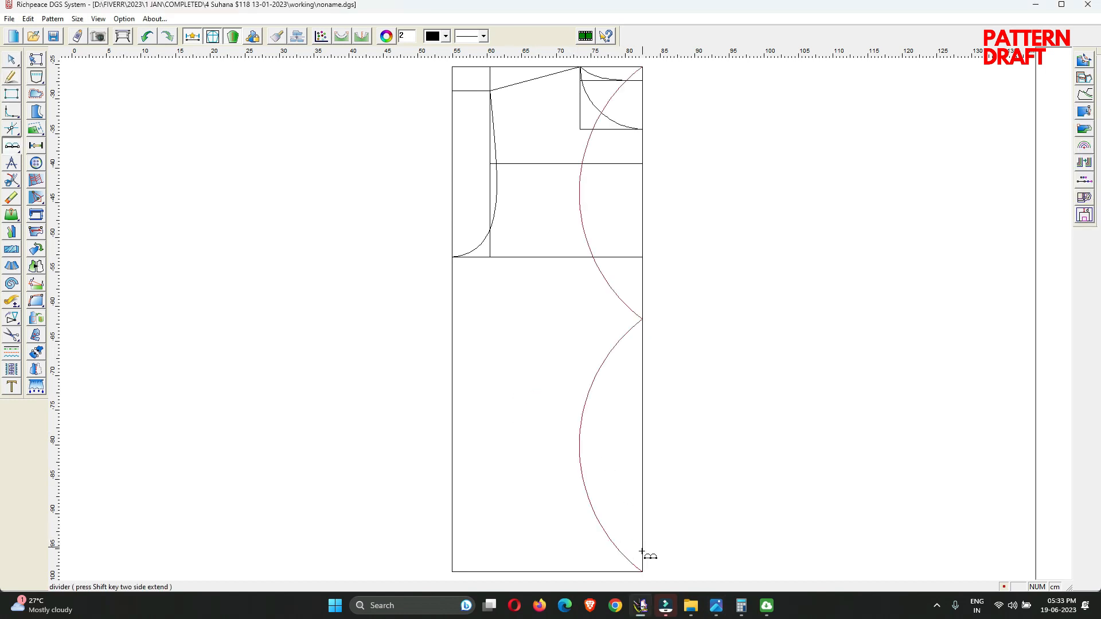
key("shift")
left_click(643, 573)
left_click(602, 572)
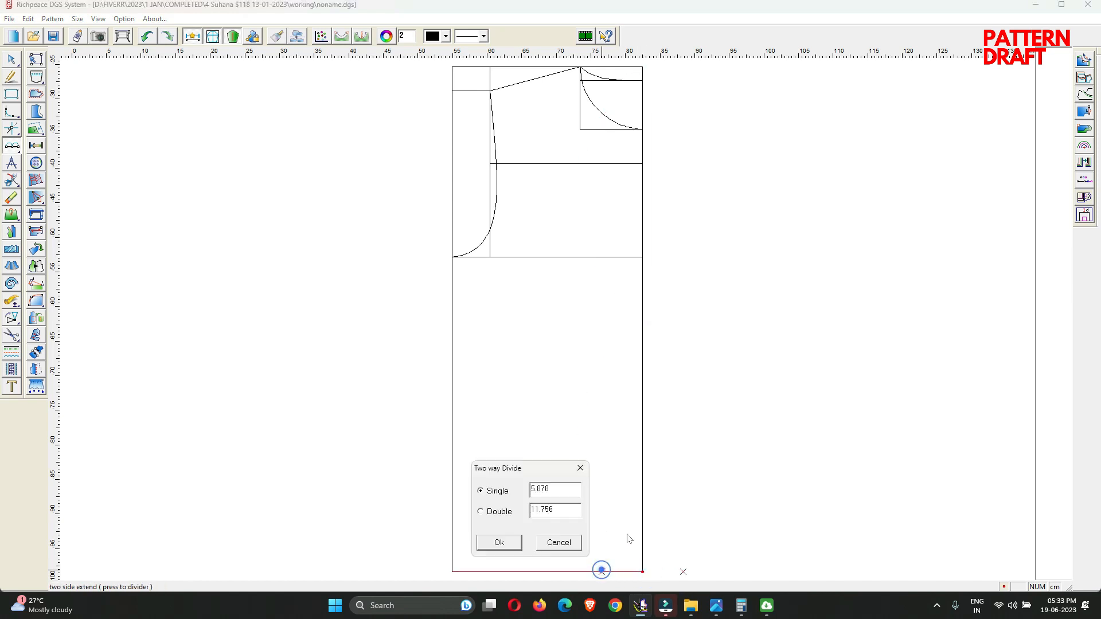
left_click_drag(524, 466, 708, 251)
left_click(678, 291)
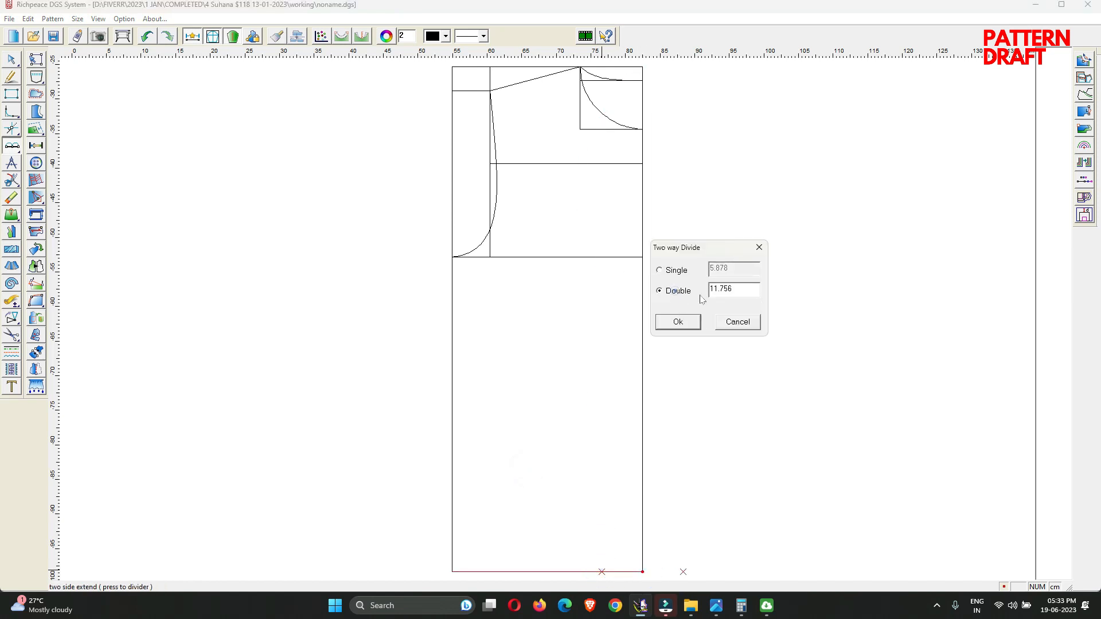
double_click(723, 289)
type("55.5")
left_click(684, 325)
right_click(520, 443)
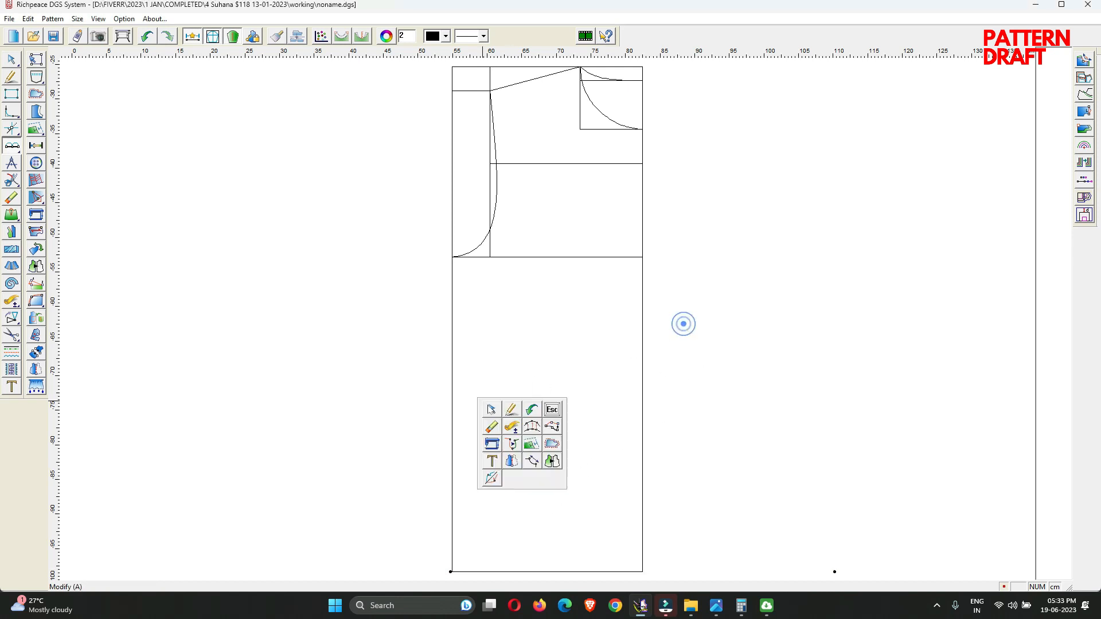
left_click(516, 410)
Move the lower side corner out to the hip mark so the side line and hem both end there
scroll(481, 504, "up", 4)
scroll(544, 320, "down", 5)
scroll(558, 252, "up", 7)
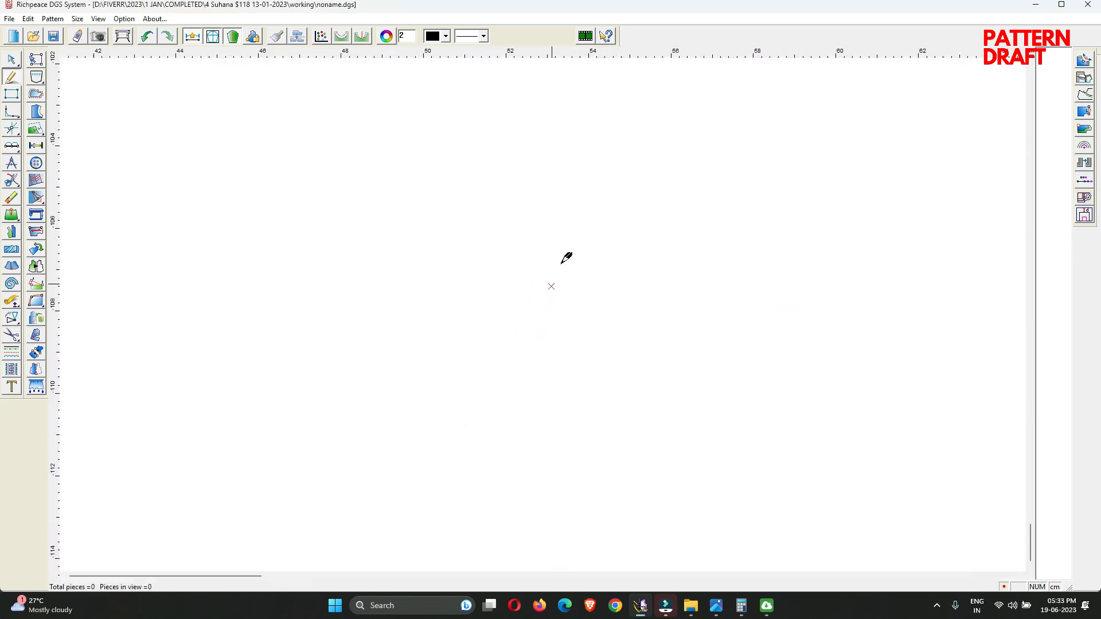
scroll(545, 310, "down", 5)
scroll(572, 201, "up", 5)
left_click_drag(585, 264, 585, 430)
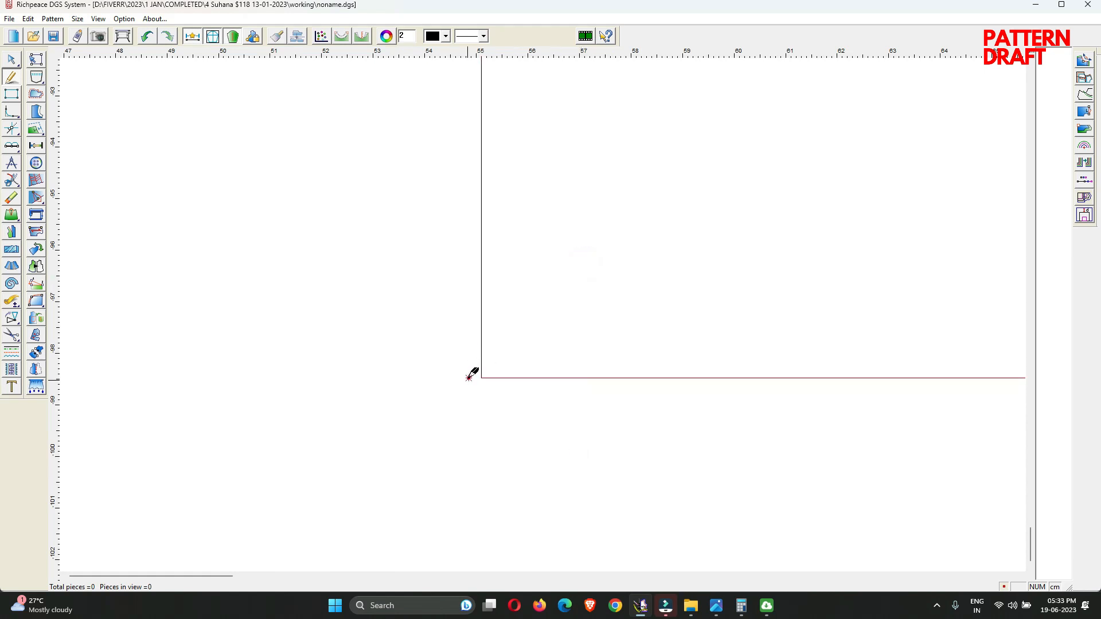
left_click(467, 376)
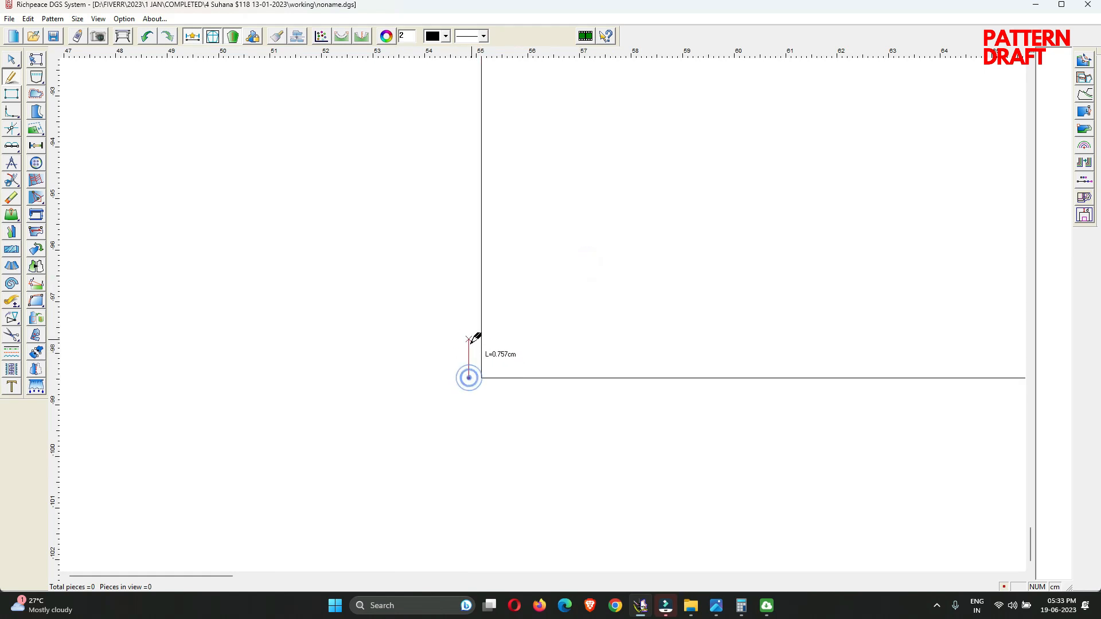
right_click(502, 342)
left_click(569, 374)
left_click_drag(481, 378, 471, 377)
right_click(514, 299)
left_click(541, 307)
left_click_drag(433, 455, 539, 305)
right_click(539, 305)
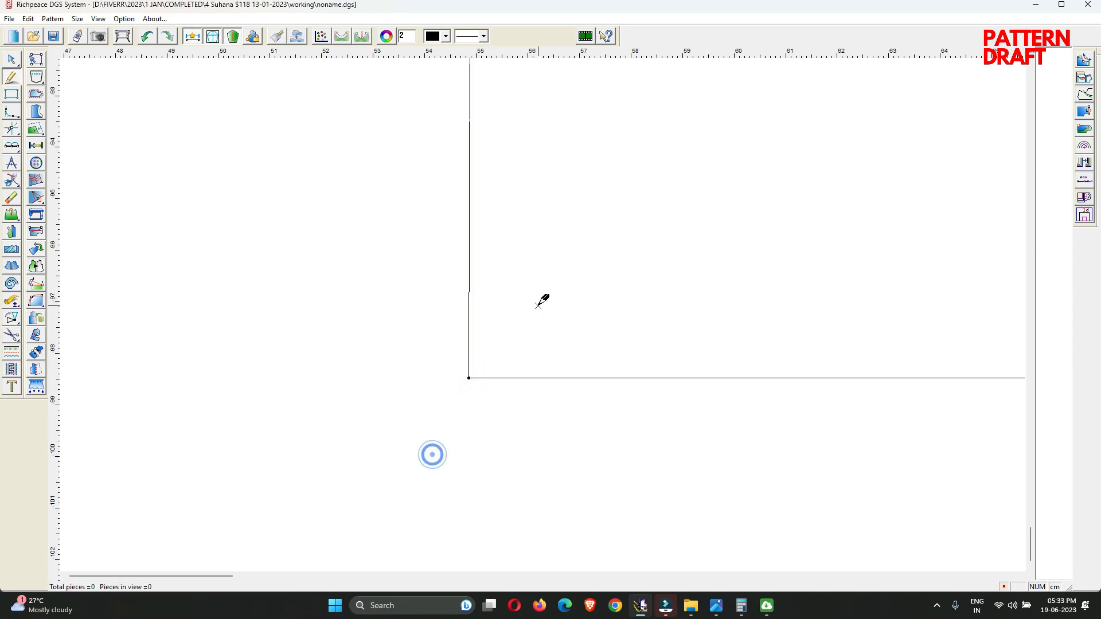
Delete the spare hip mark on the far side of the centre line
right_click(538, 305)
left_click(547, 332)
scroll(534, 325, "down", 5)
scroll(535, 325, "down", 1)
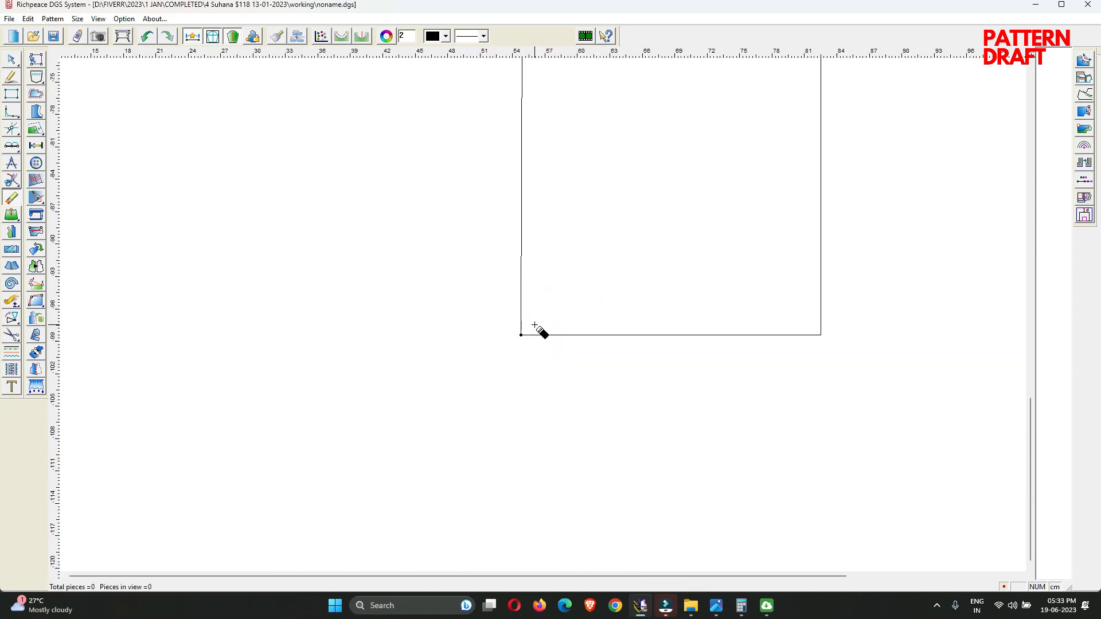
right_click(576, 257)
left_click(593, 273)
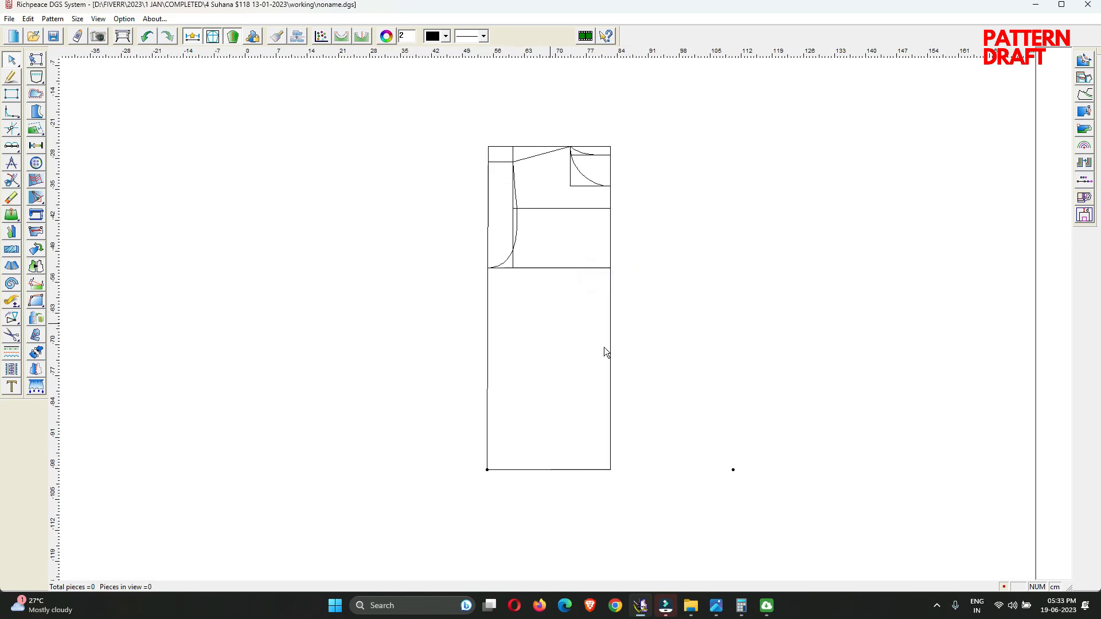
right_click(791, 438)
left_click(707, 382)
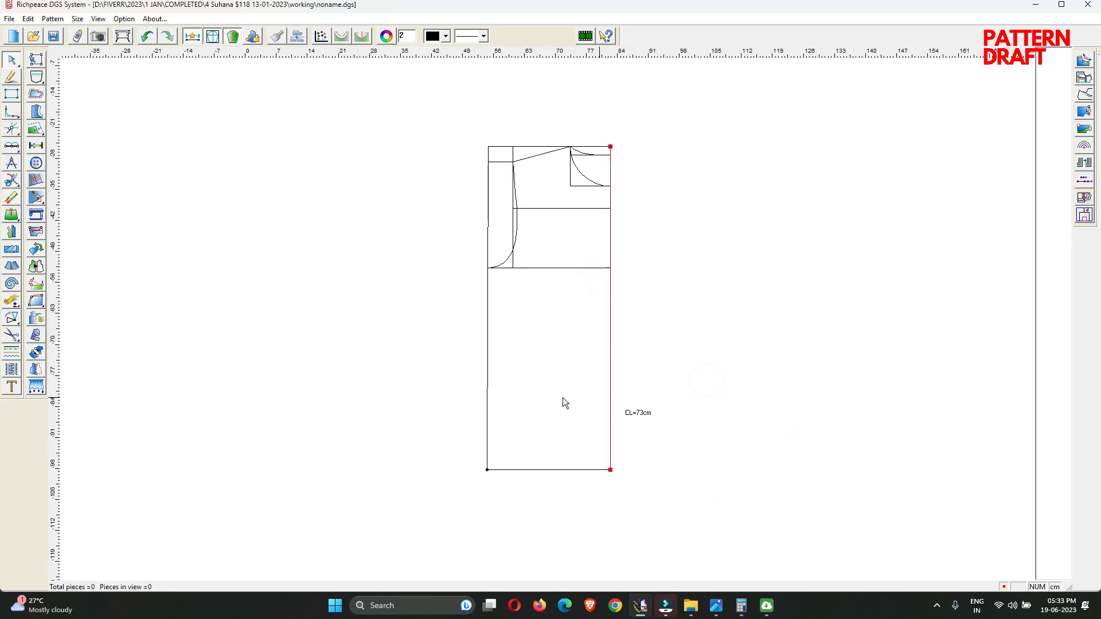
right_click(547, 320)
left_click(565, 317)
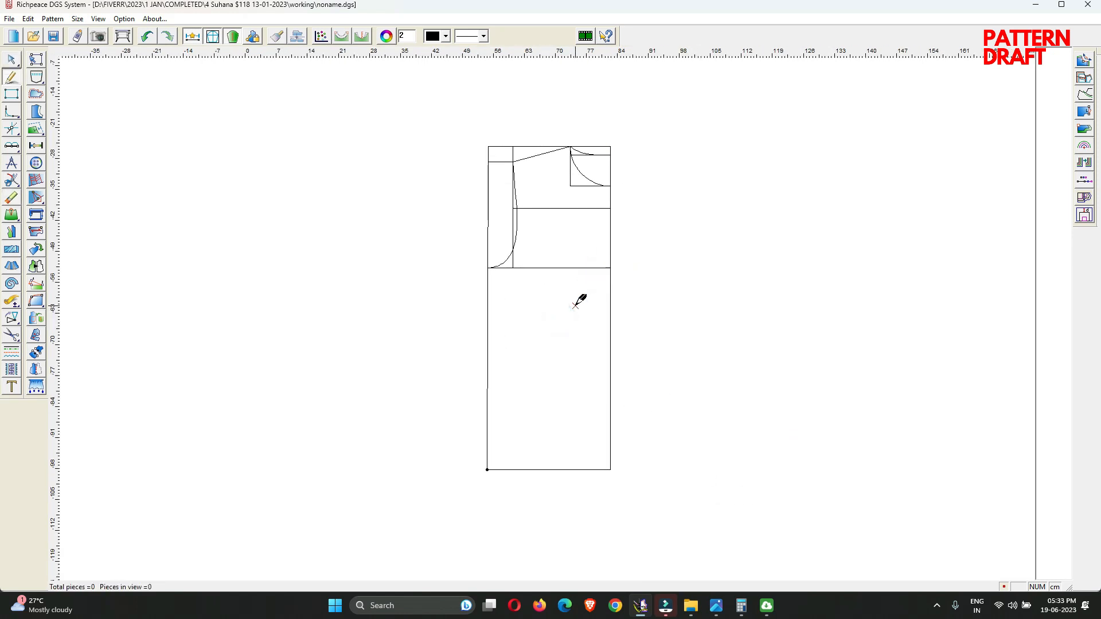
Set the armhole curve's length to 25.5 cm with Curve Adjust, letting its lower end shift vertically along the side
key("a")
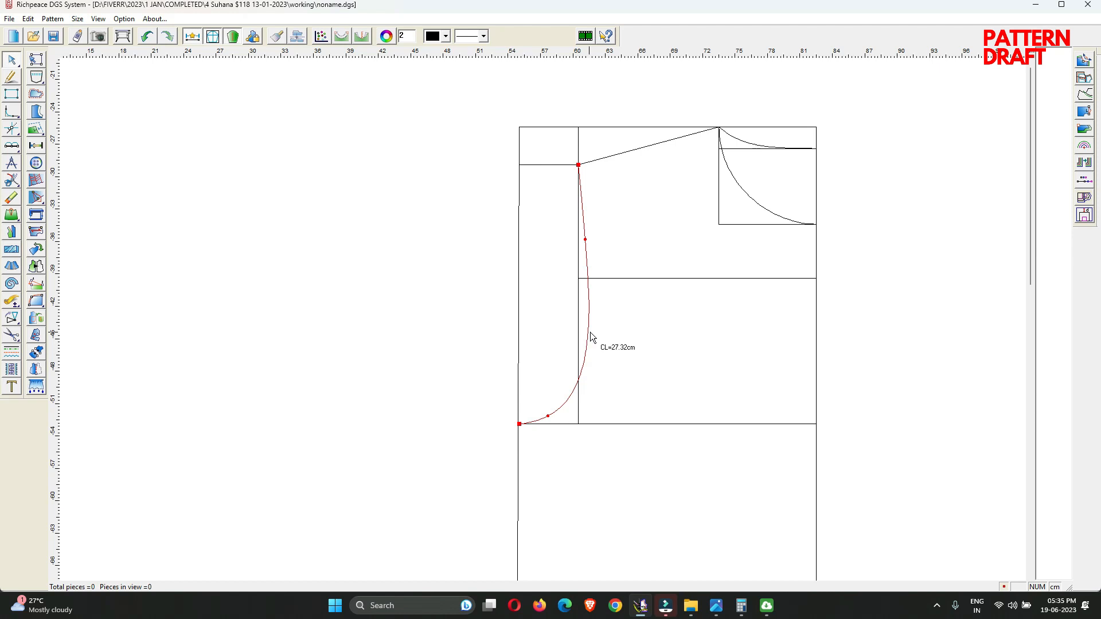
right_click(603, 335)
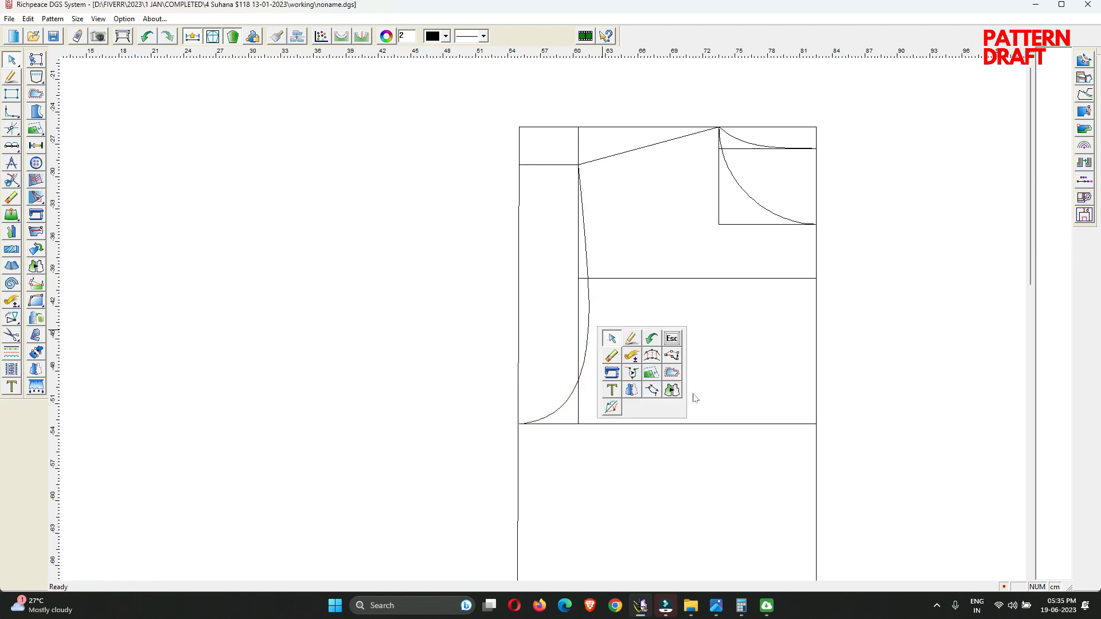
left_click(652, 390)
left_click(555, 418)
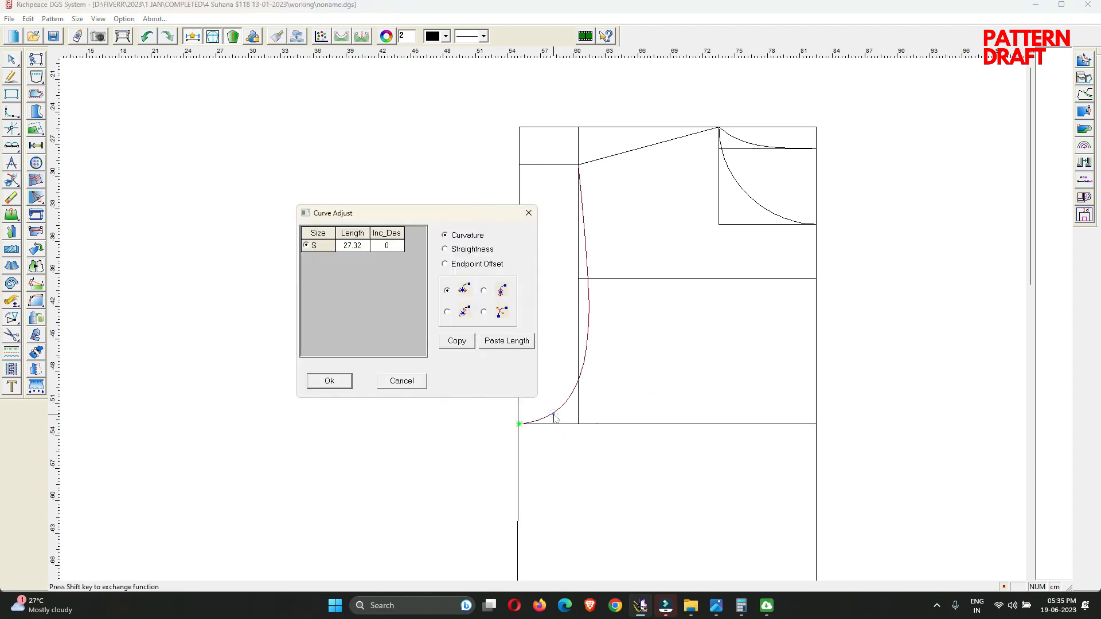
left_click_drag(380, 214, 766, 226)
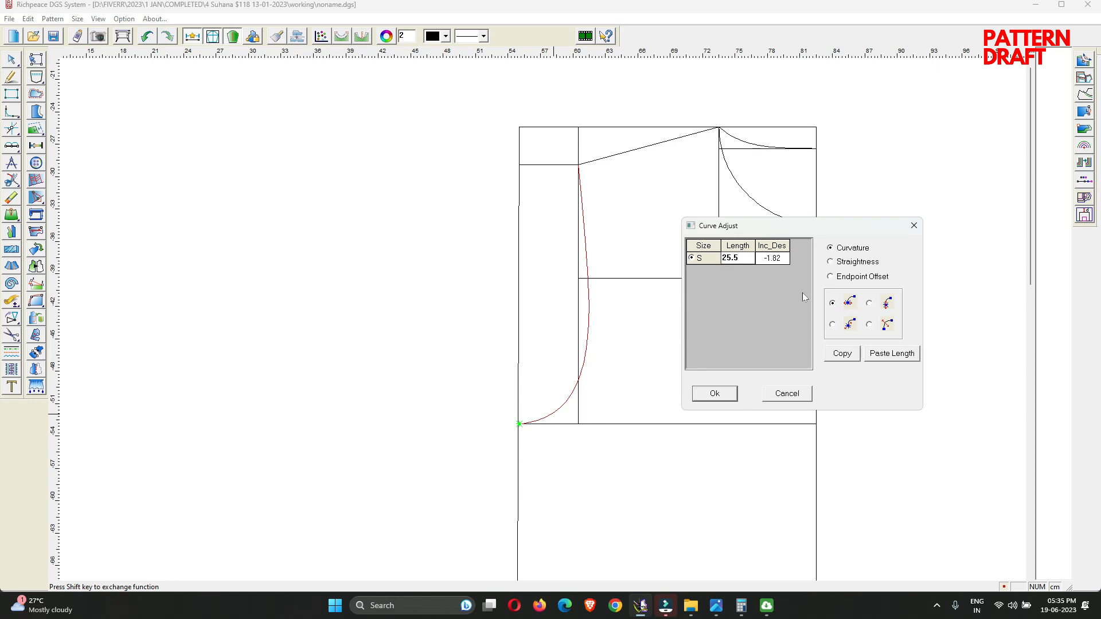
left_click(870, 303)
left_click(715, 394)
right_click(701, 369)
left_click(698, 365)
Replace the slanted chest line with a horizontal line from the armhole curve's lower end to the centre line
right_click(698, 365)
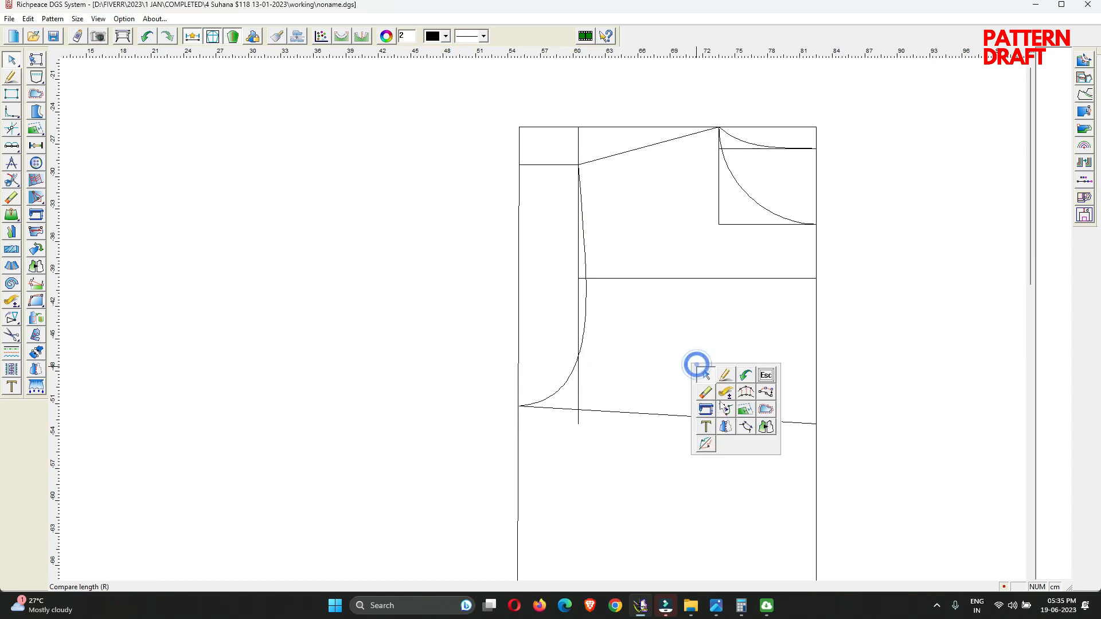
left_click(703, 384)
left_click_drag(716, 377, 717, 469)
right_click(686, 364)
left_click(715, 370)
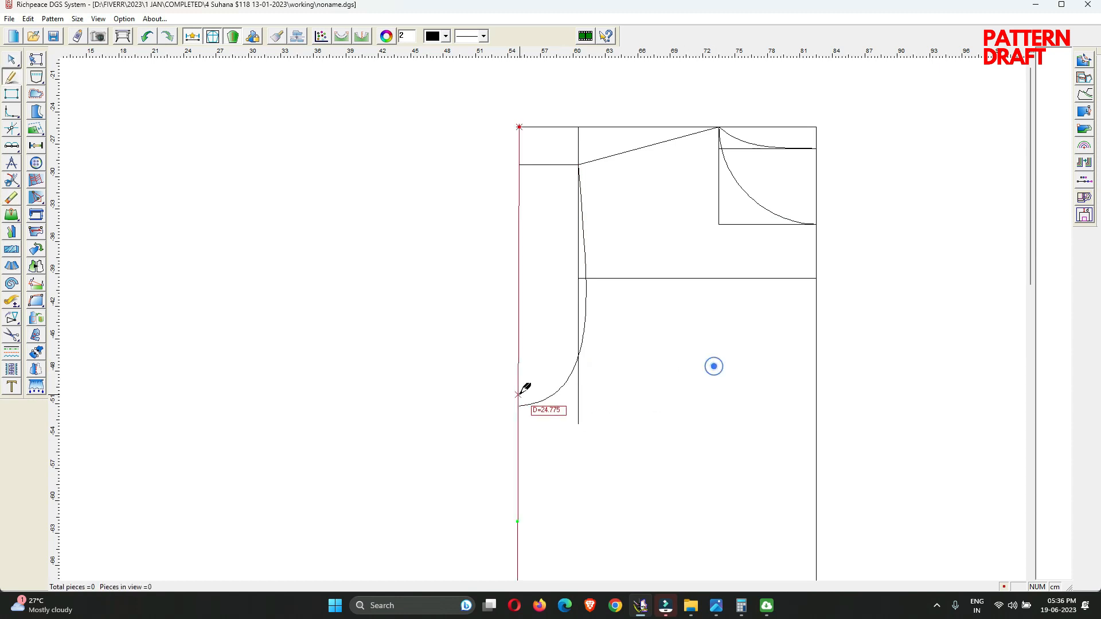
left_click(519, 406)
left_click(816, 406)
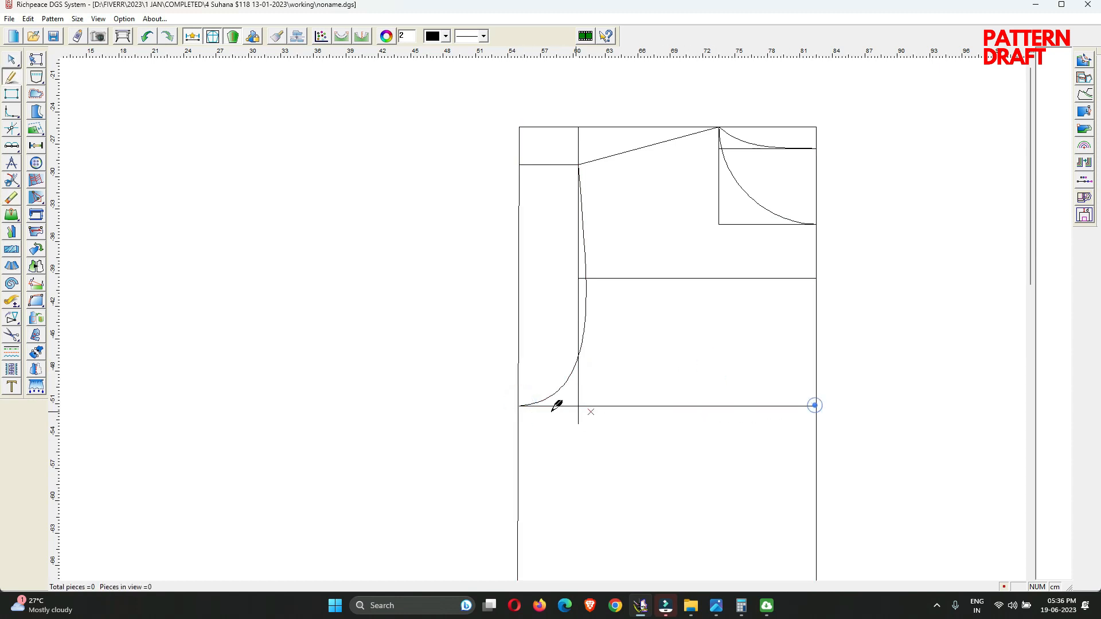
Extend the lower end of the armhole curve so that it meets the side line
scroll(549, 408, "up", 11)
left_click_drag(691, 352, 696, 413)
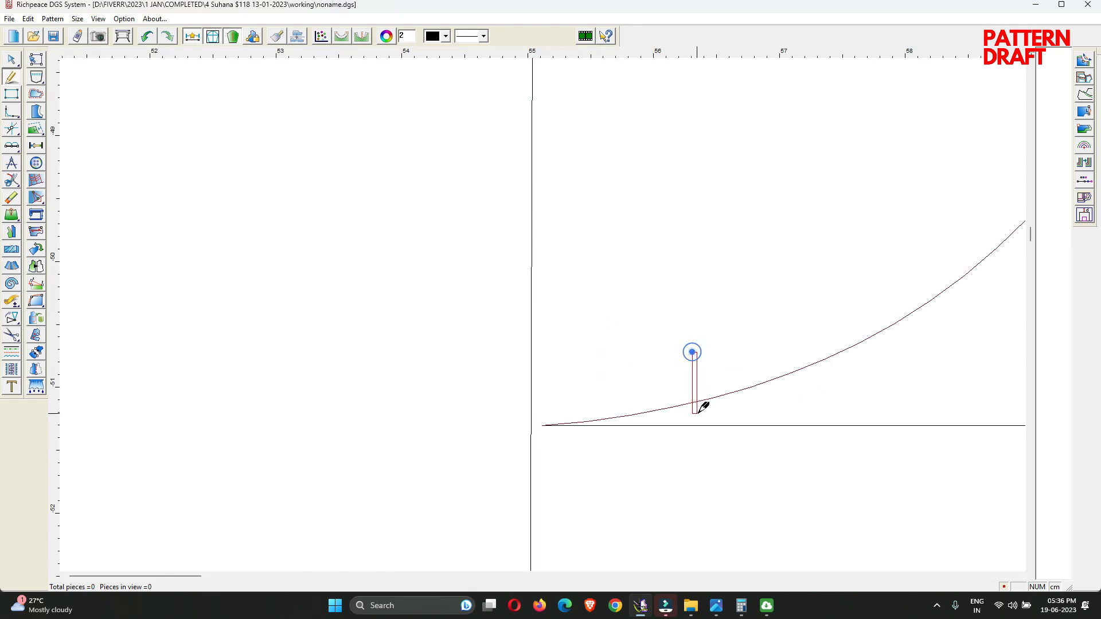
left_click(530, 402)
right_click(530, 402)
right_click(606, 327)
left_click(616, 338)
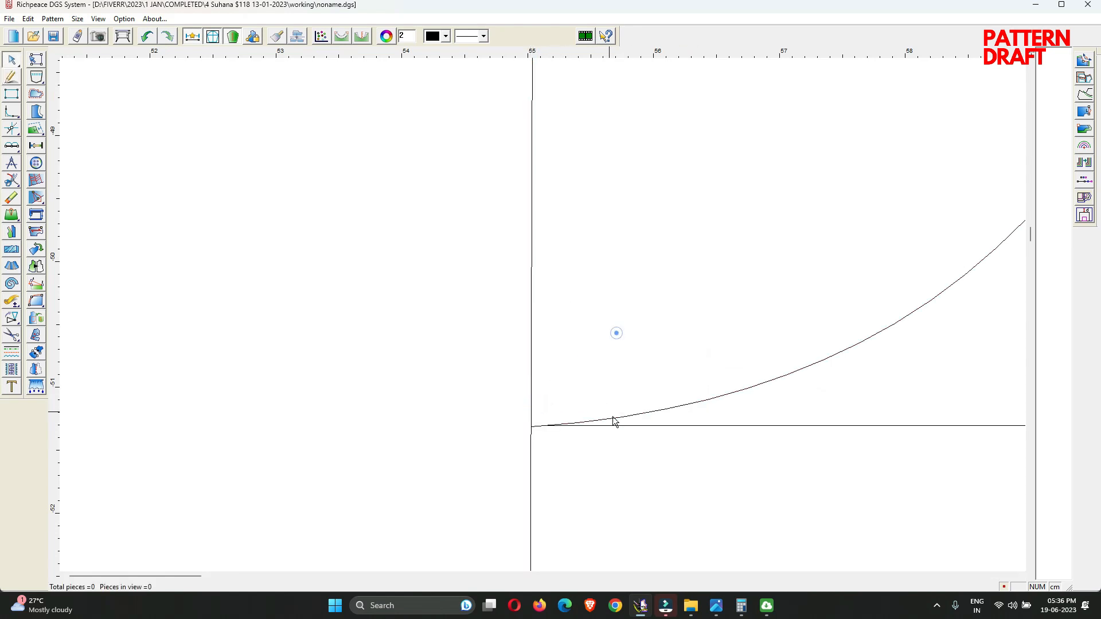
Delete the horizontal chest line that stops short of the side line below the armhole curve
right_click(623, 434)
left_click(632, 459)
right_click(657, 427)
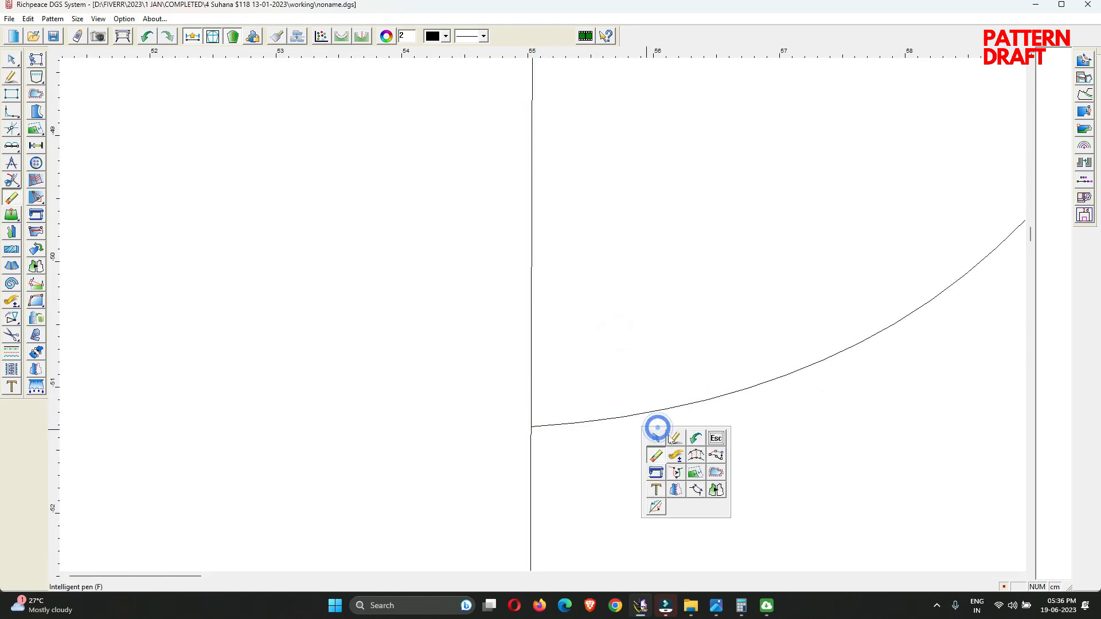
Undo the deletion of the horizontal chest line and the extension of the armhole curve's lower end
left_click(674, 437)
left_click(532, 427)
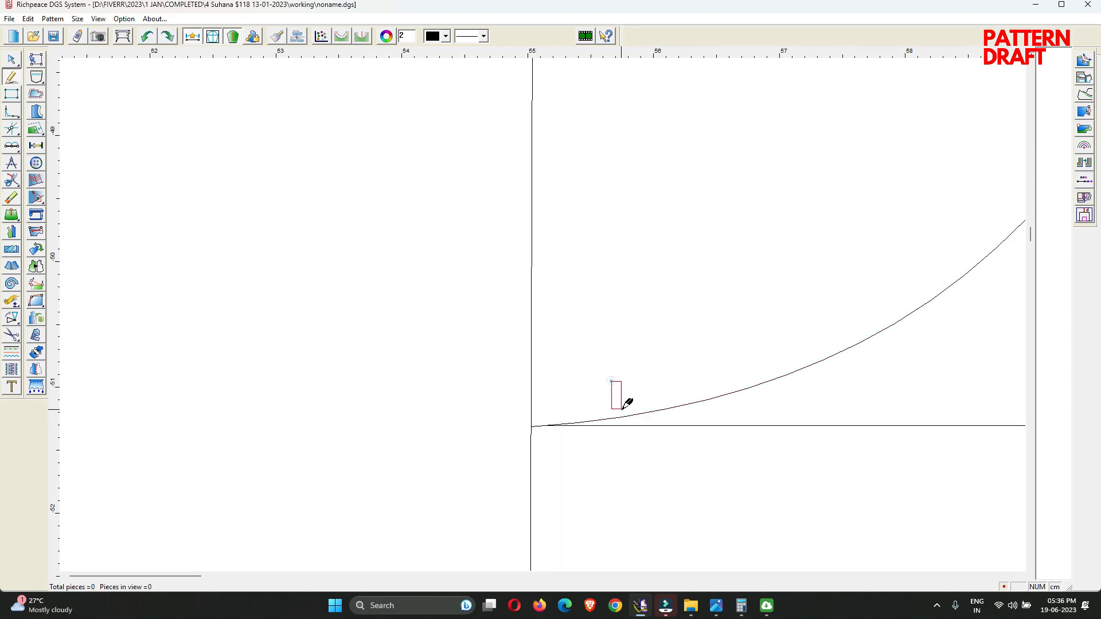
left_click_drag(623, 409, 622, 410)
left_click(578, 386)
key("ctrl+z")
right_click(607, 330)
left_click(611, 335)
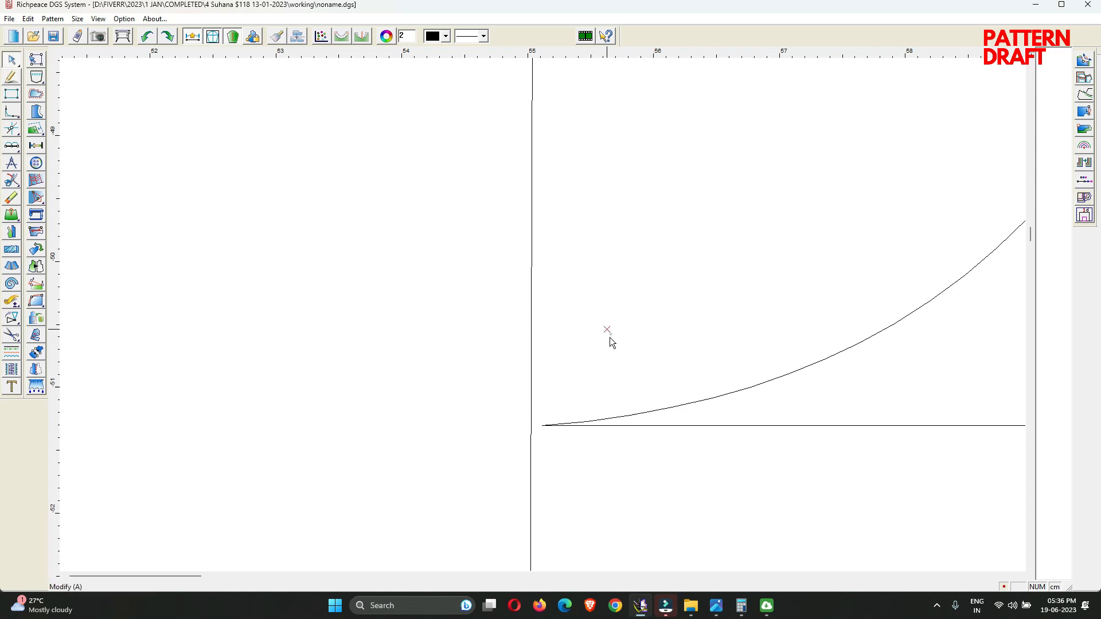
right_click(594, 367)
left_click(620, 373)
Split the side line a little above the armhole curve's lower end and delete the part above the split
right_click(579, 320)
left_click(579, 320)
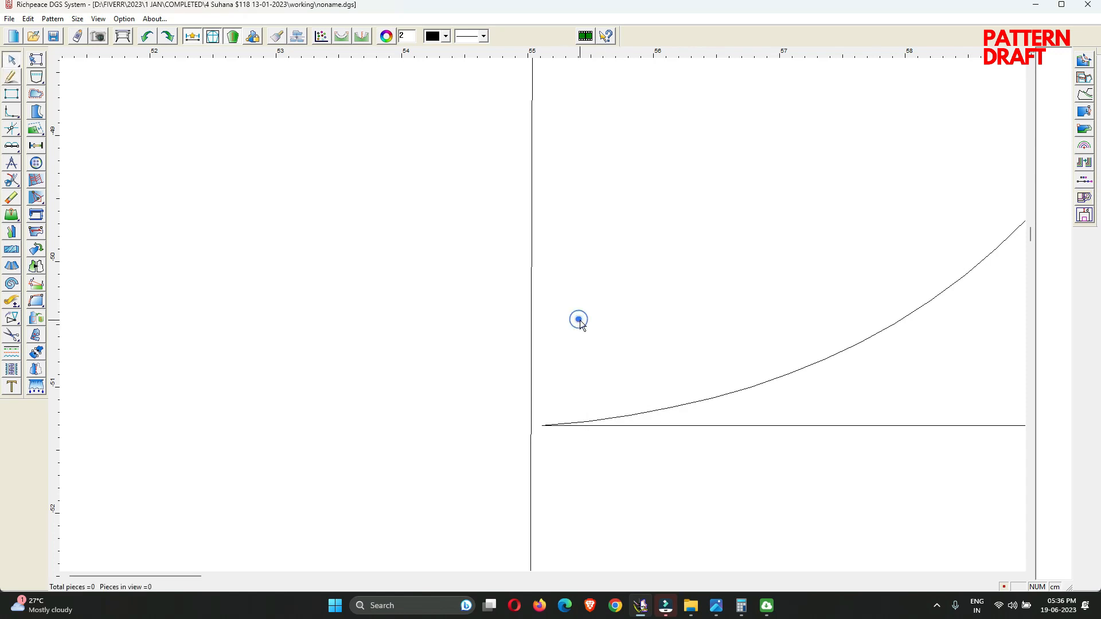
left_click(531, 337)
left_click(568, 308)
right_click(569, 308)
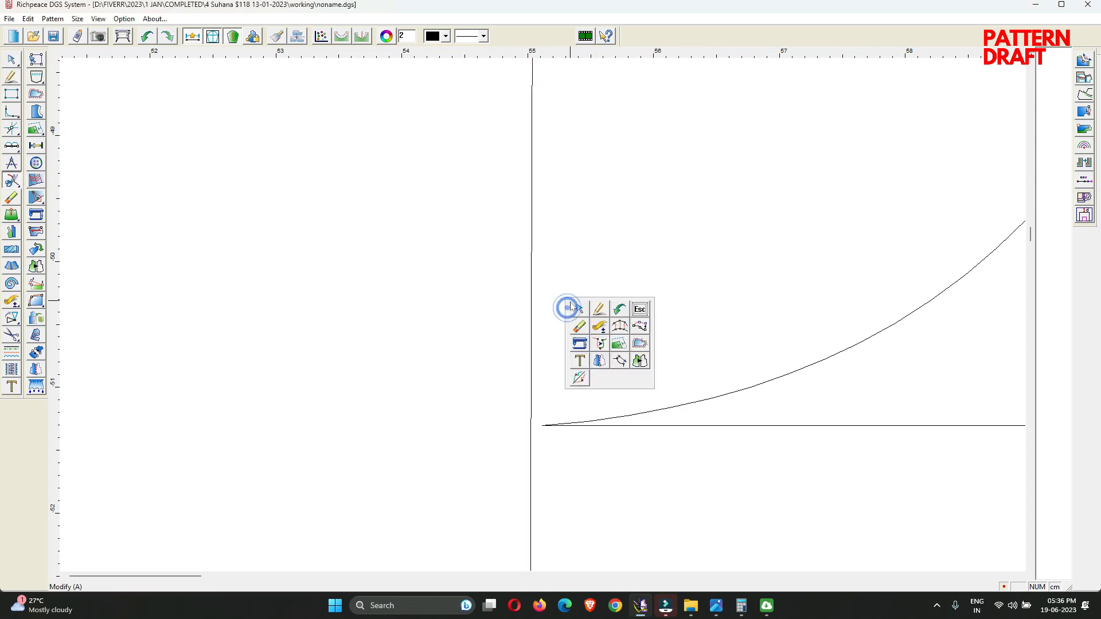
left_click(570, 302)
key("e")
left_click_drag(590, 236, 497, 232)
right_click(512, 231)
left_click(592, 260)
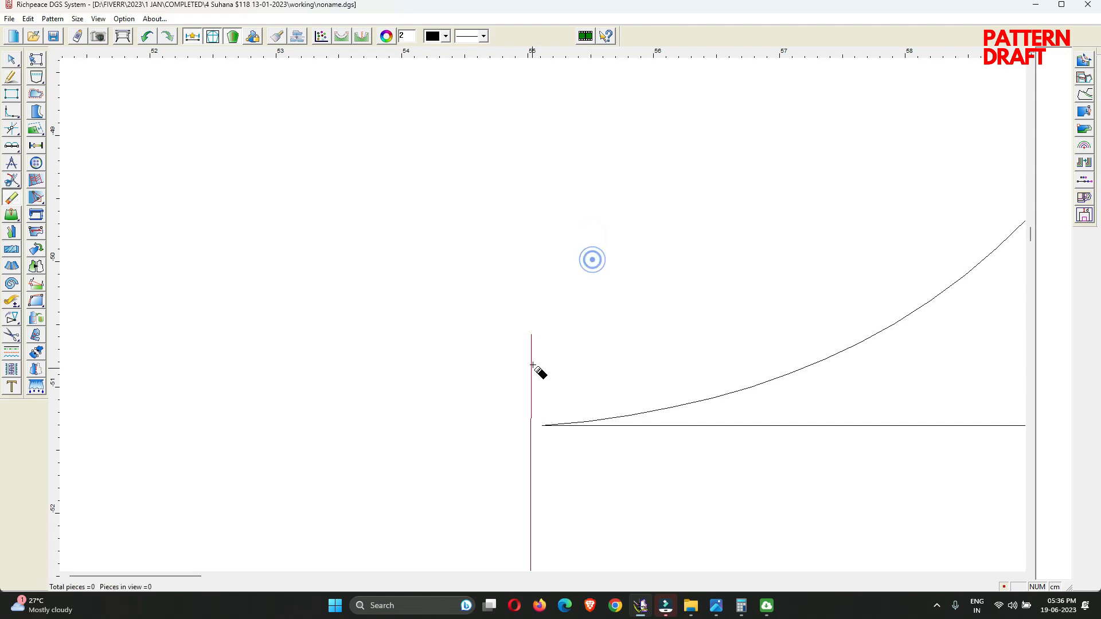
Move the upper end of the remaining side line onto the lower end of the armhole curve
right_click(533, 366)
left_click(623, 323)
left_click(531, 334)
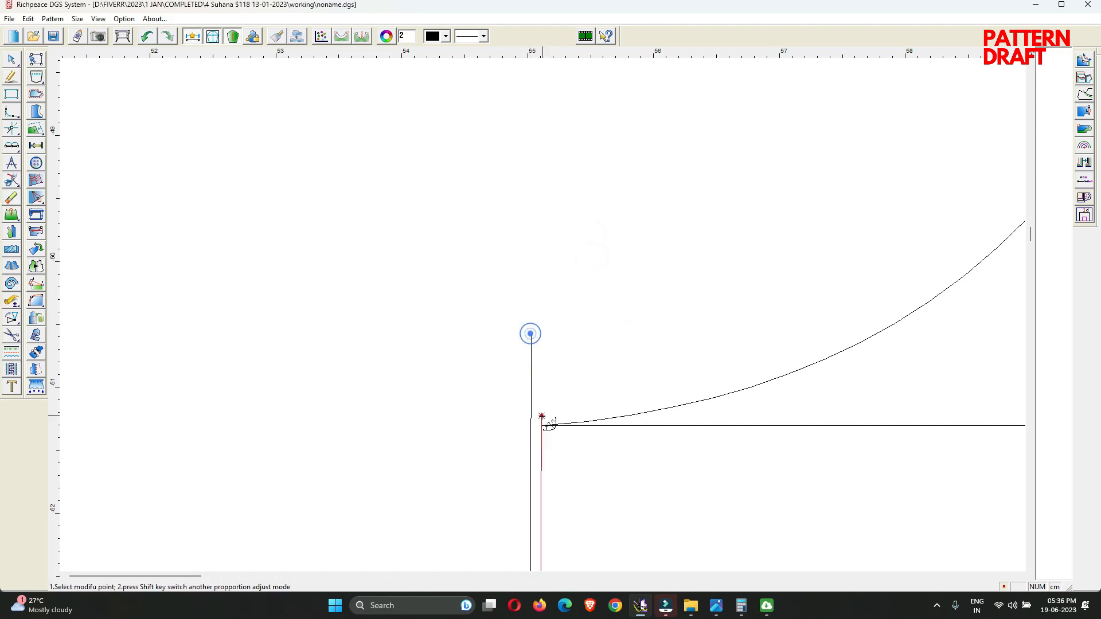
left_click(542, 425)
right_click(568, 328)
left_click(576, 337)
Delete the horizontal chest line running from the armhole curve's lower end to the centre line
scroll(608, 336, "down", 10)
key("e")
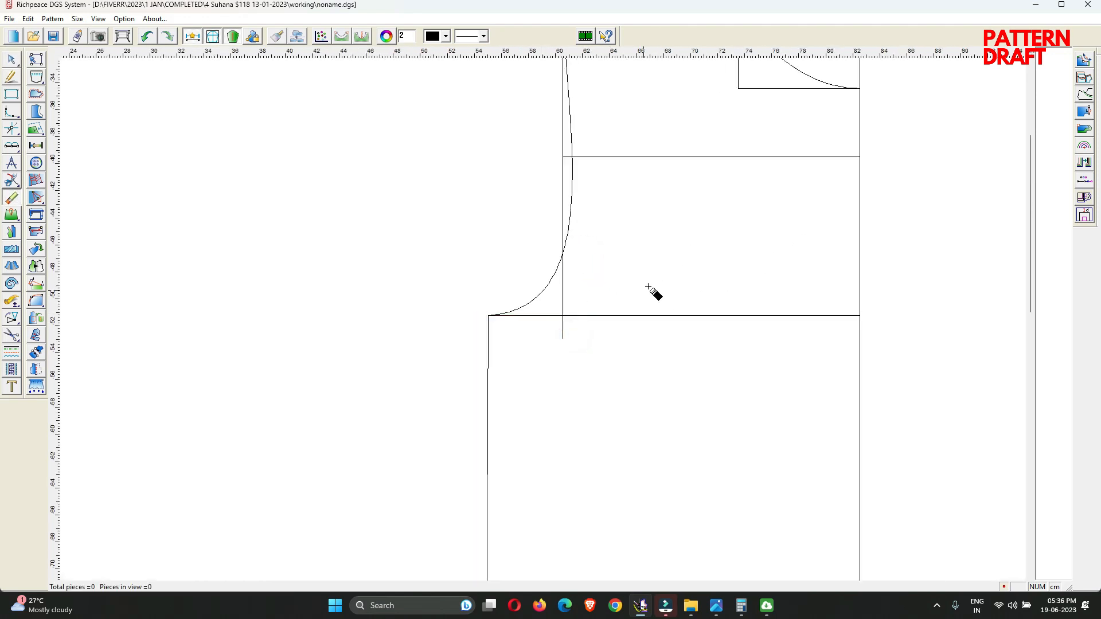
left_click_drag(662, 274, 839, 375)
key("a")
scroll(665, 269, "down", 5)
scroll(515, 305, "up", 3)
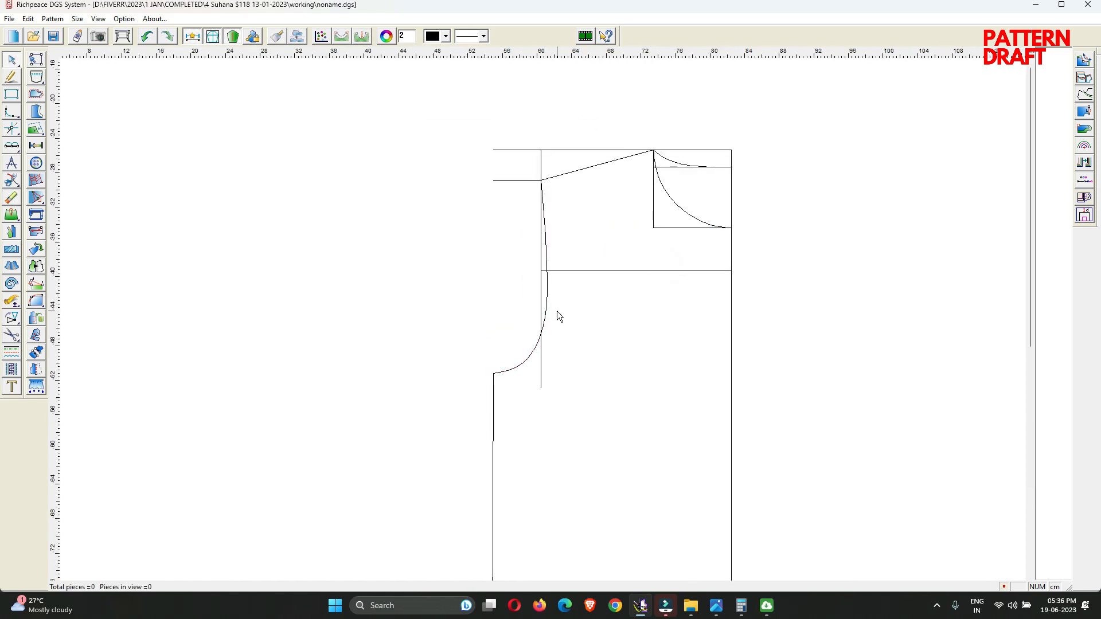
mouse_move(552, 306)
scroll(598, 342, "down", 3)
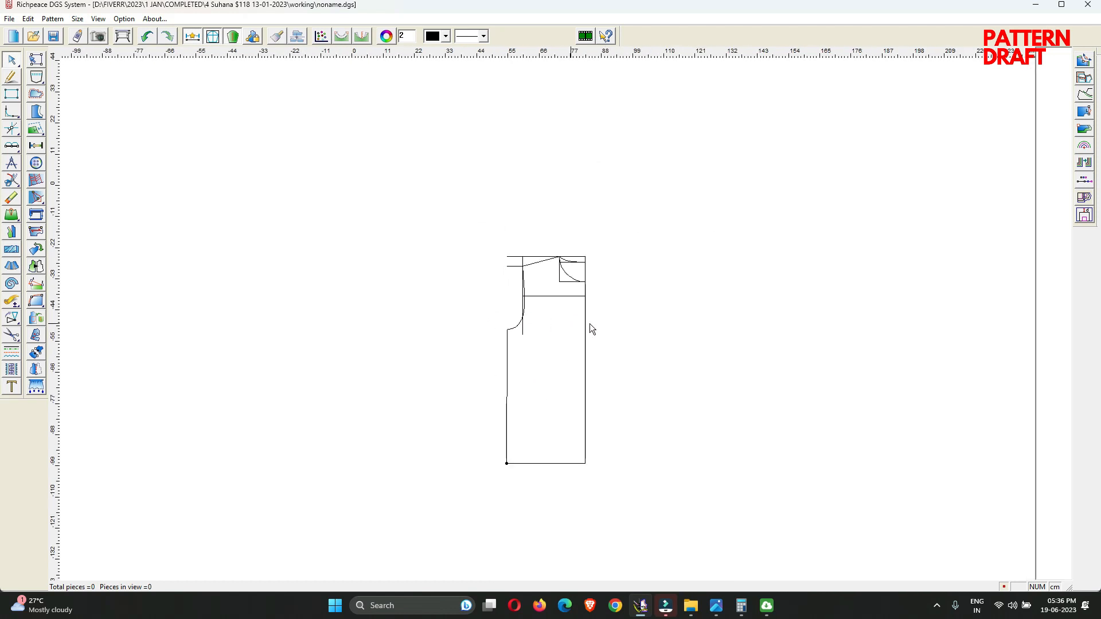
Draw a sleeve rectangle 22 cm wide and 23.5 cm high beside the body block, consulting the size table for the sleeve length
scroll(590, 323, "up", 2)
right_click(613, 210)
left_click(643, 216)
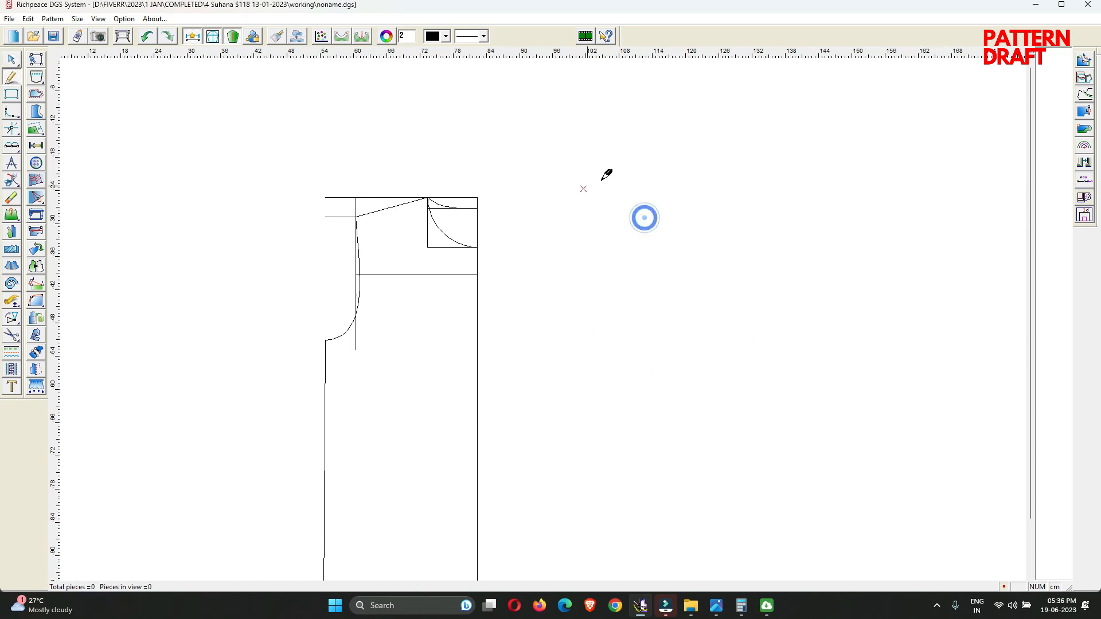
left_click(647, 193)
left_click(789, 360)
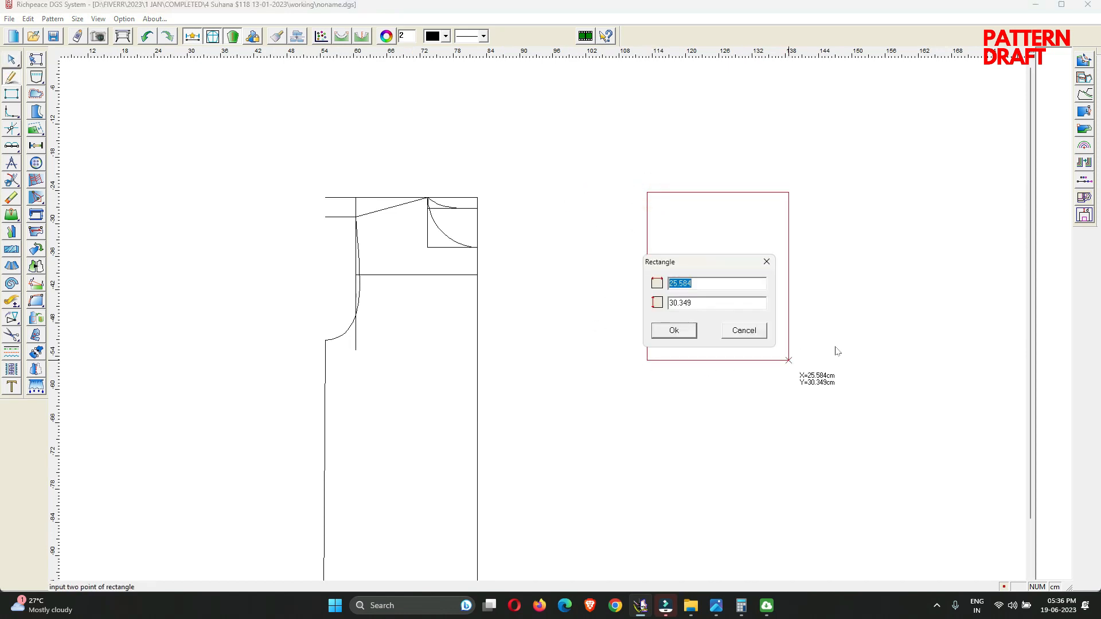
left_click(721, 604)
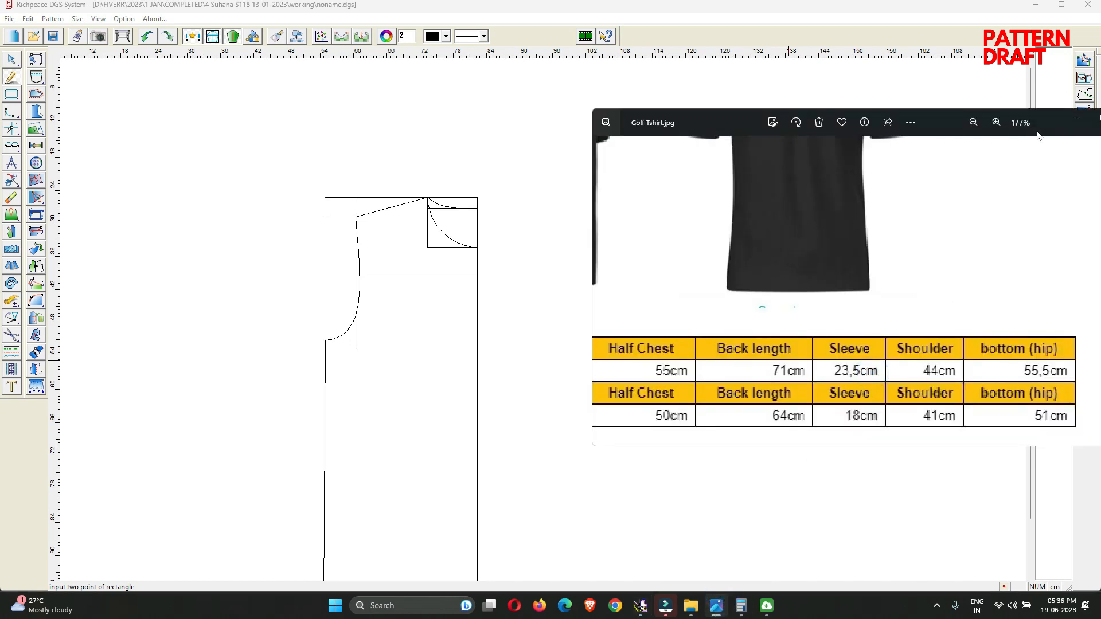
left_click(1076, 119)
left_click(707, 303)
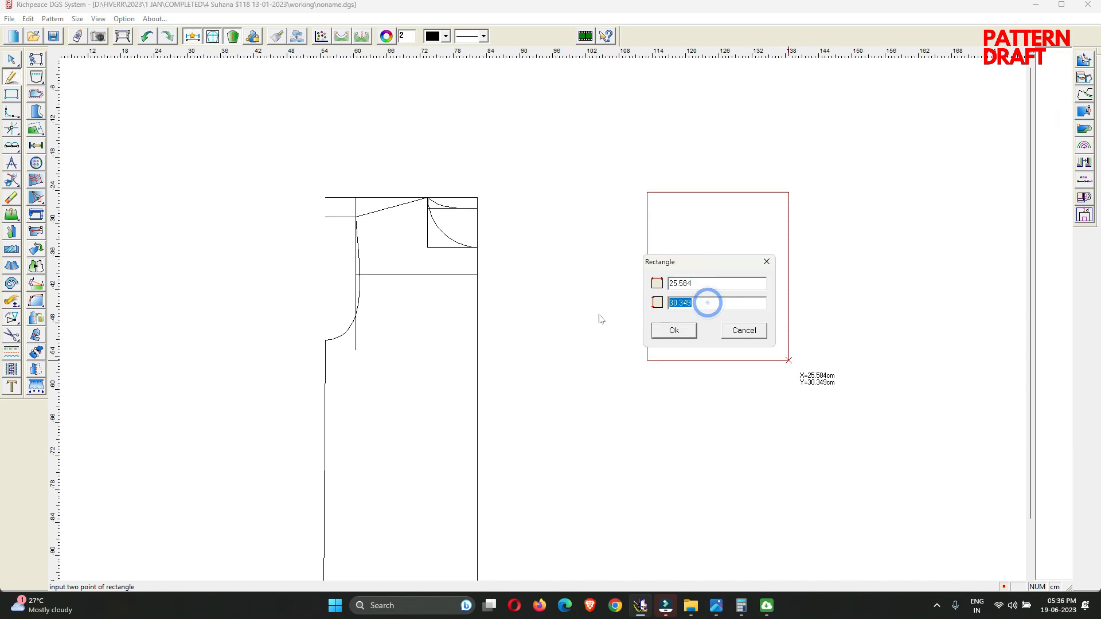
type("23.5")
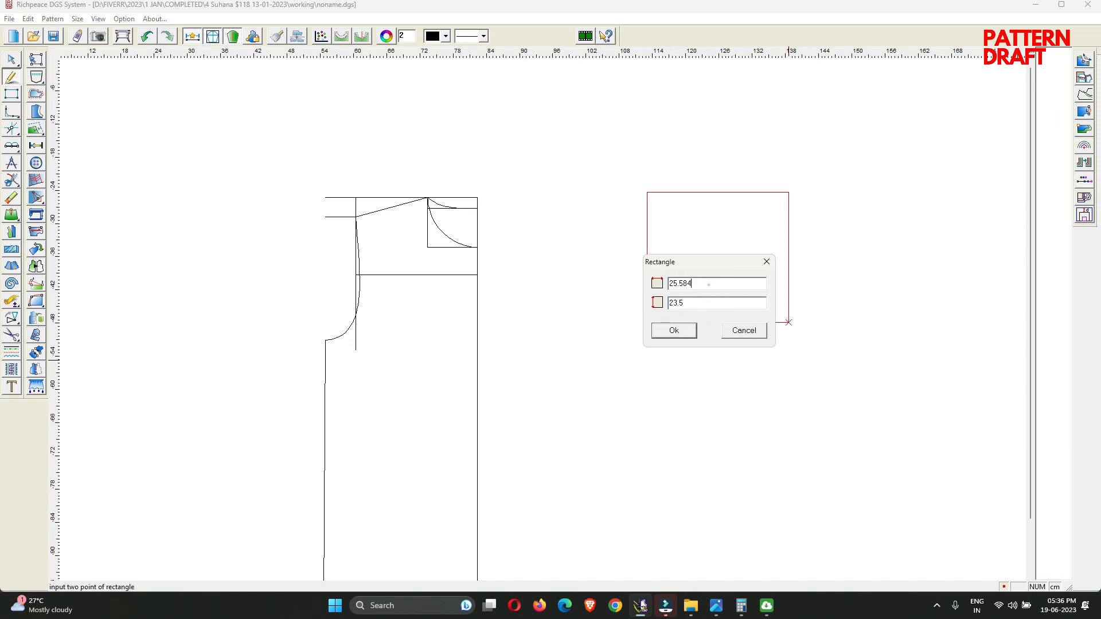
double_click(709, 283)
type("22")
left_click(676, 331)
right_click(576, 189)
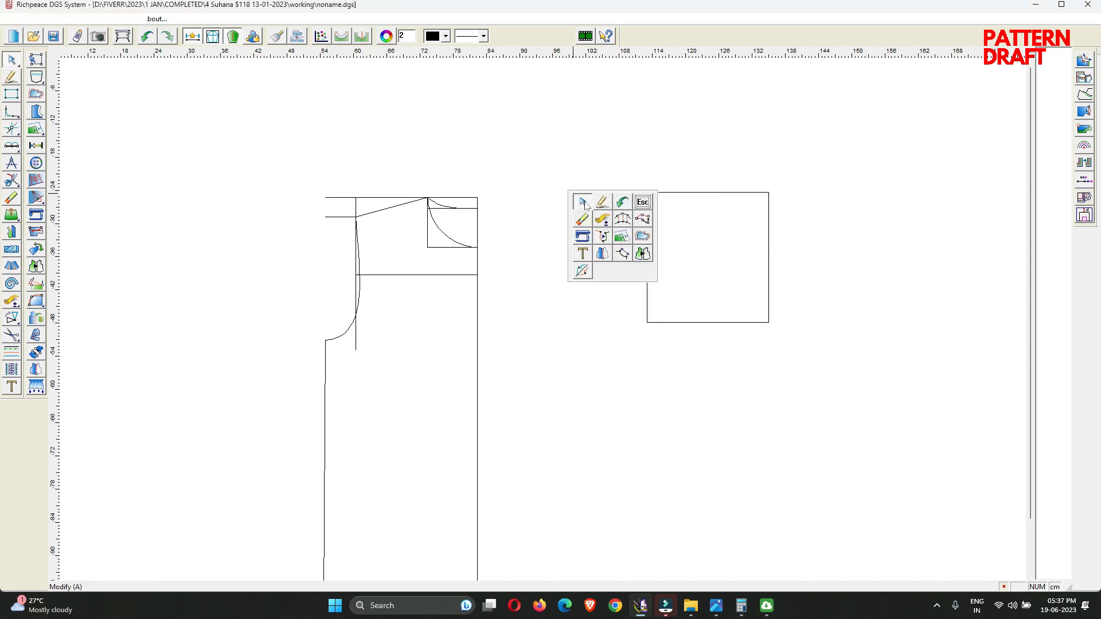
left_click(585, 201)
Add one parallel line 13 cm below the top edge of the sleeve rectangle
right_click(724, 229)
left_click(753, 237)
left_click(750, 193)
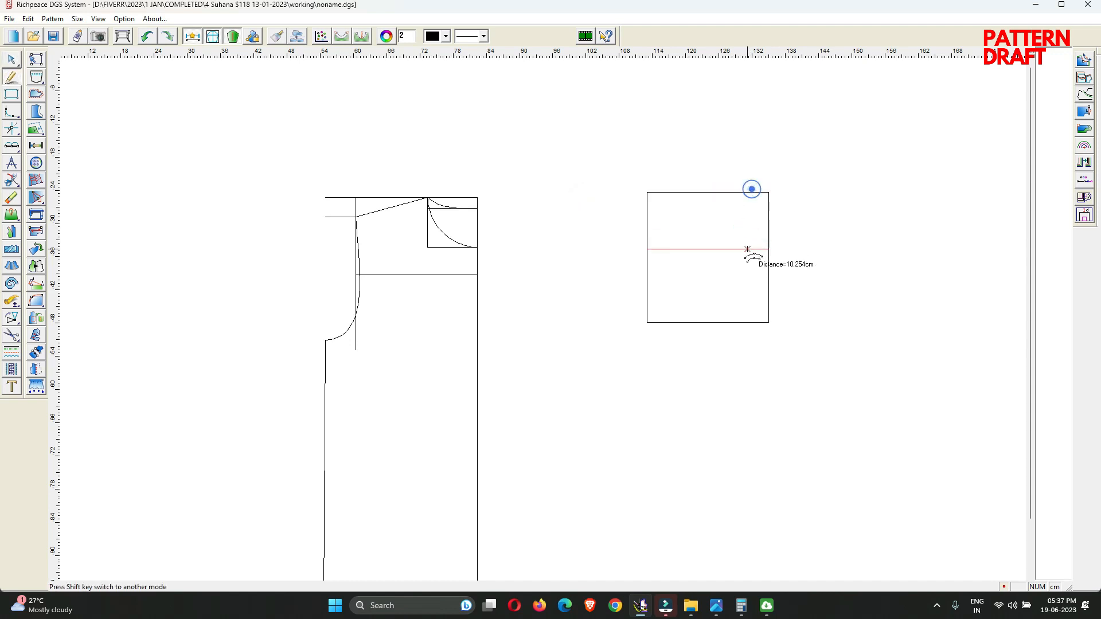
left_click(748, 249)
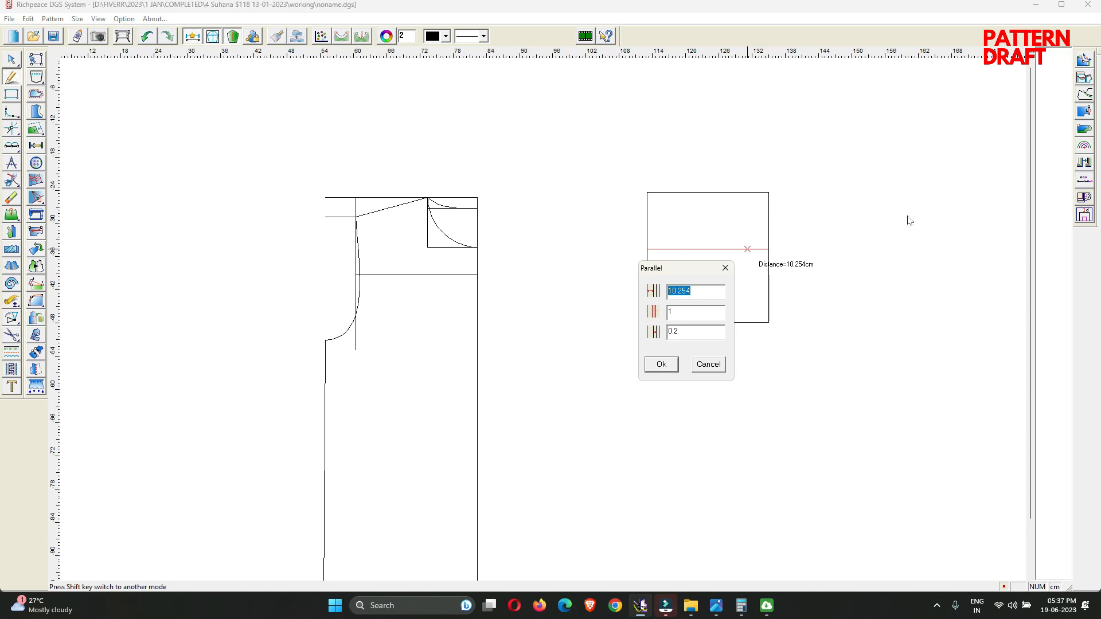
type("15")
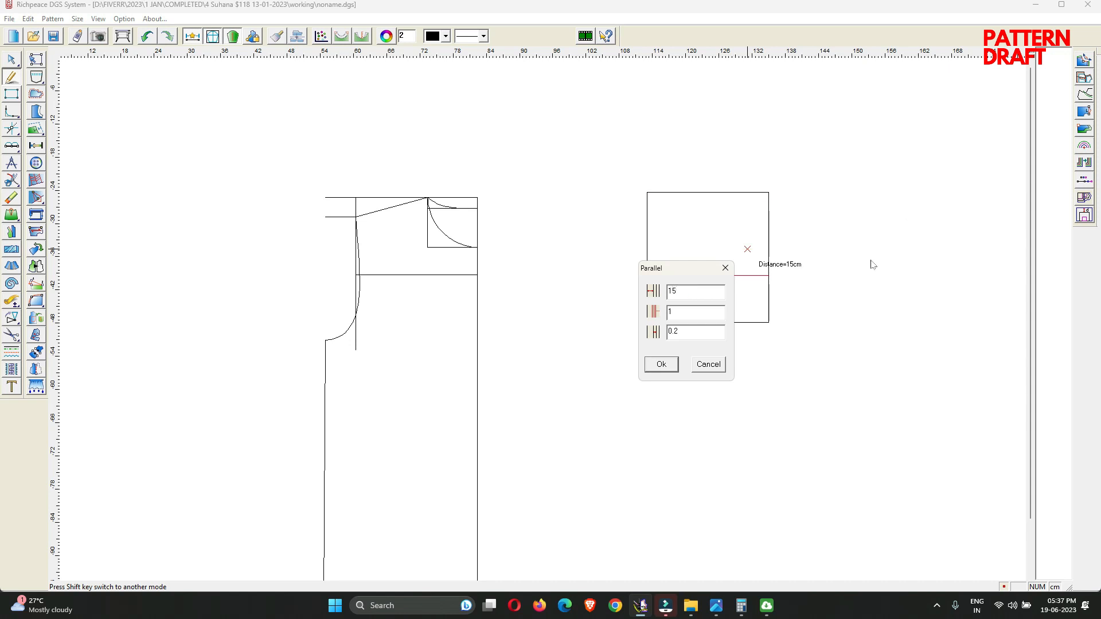
double_click(703, 289)
type("13")
left_click_drag(679, 268, 867, 217)
left_click(854, 314)
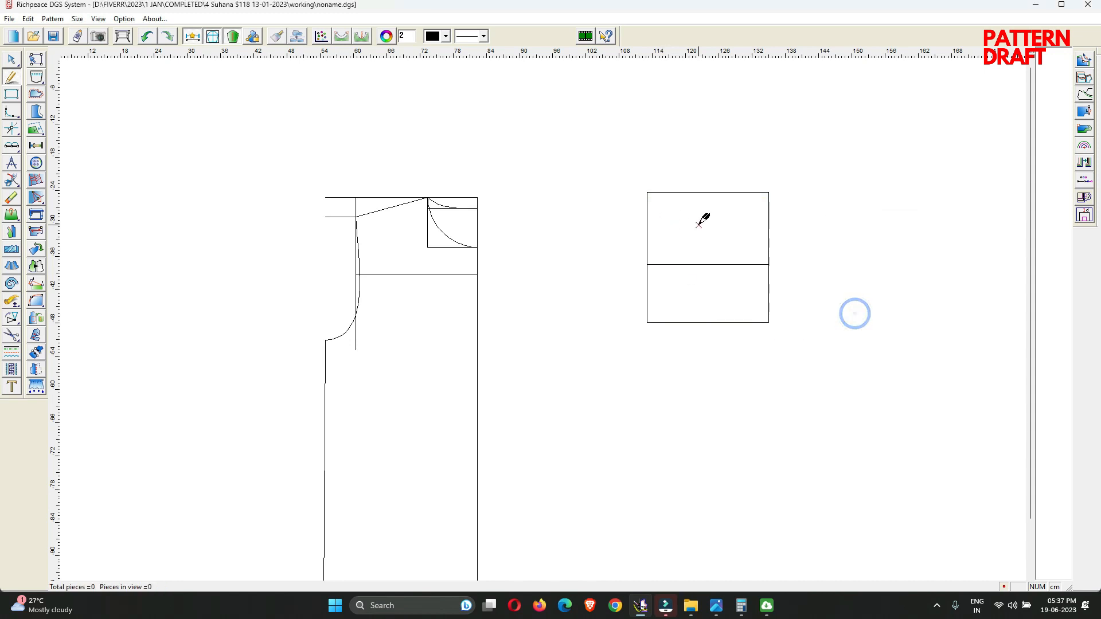
Draw a straight diagonal from the left end of the 13 cm parallel line to the sleeve rectangle's upper right corner
left_click(647, 271)
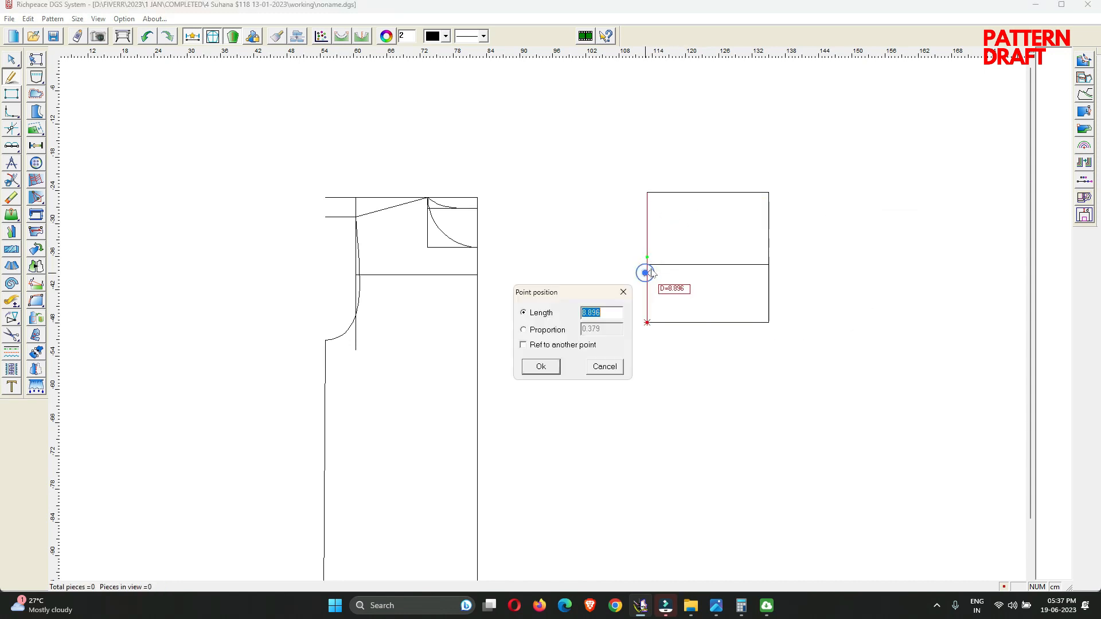
left_click(623, 288)
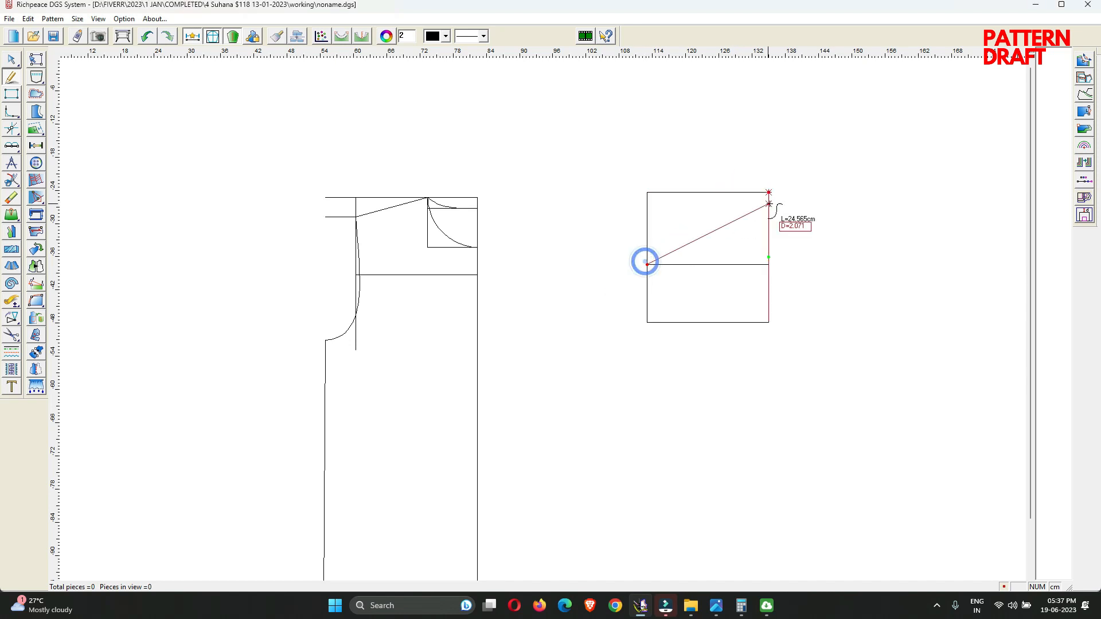
left_click(768, 194)
right_click(817, 154)
scroll(726, 221, "down", 1)
scroll(542, 319, "up", 4)
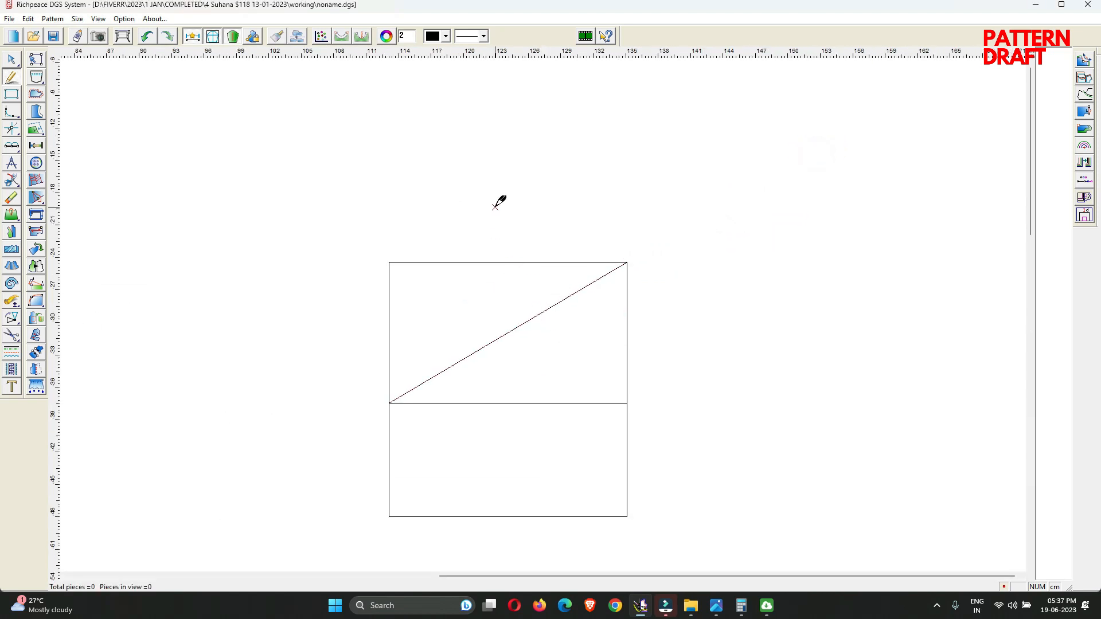
right_click(499, 209)
scroll(542, 317, "down", 4)
scroll(556, 342, "up", 4)
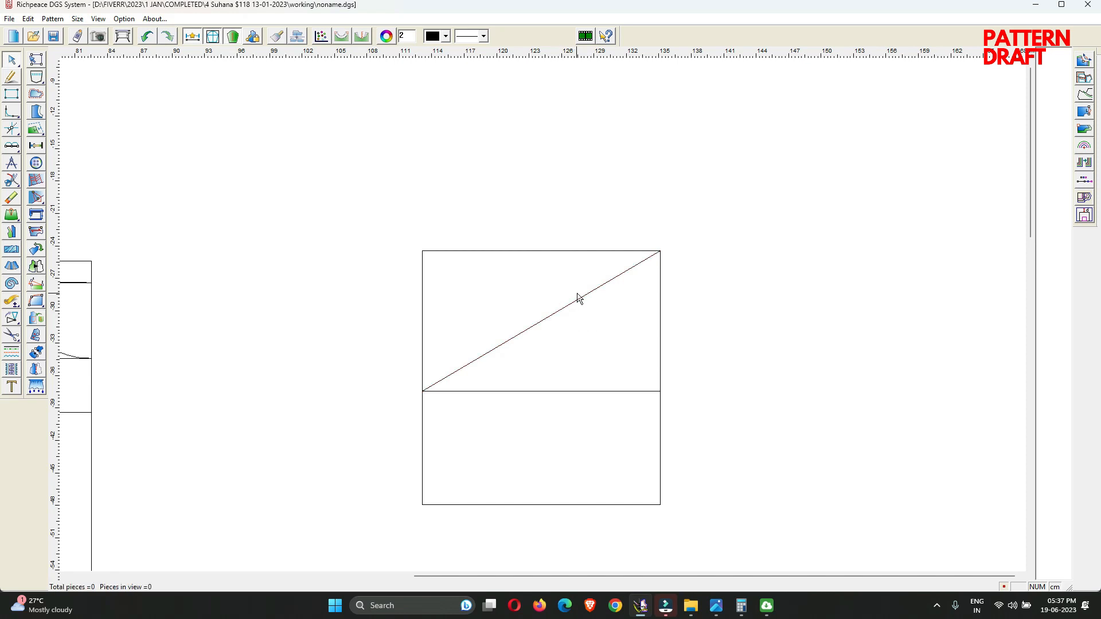
Bend the sleeve diagonal into an S-shaped cap curve, bulging upward near the top corner and hollowed near its lower end
left_click(576, 293)
scroll(601, 274, "up", 4)
left_click(586, 315)
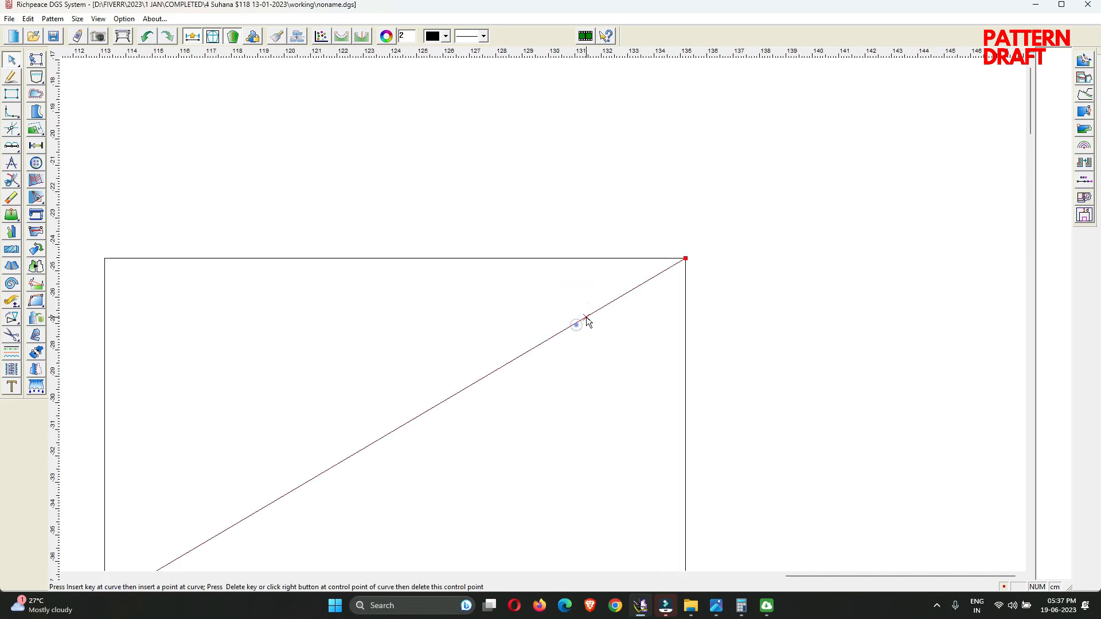
left_click(665, 259)
scroll(487, 332, "down", 4)
scroll(457, 344, "up", 4)
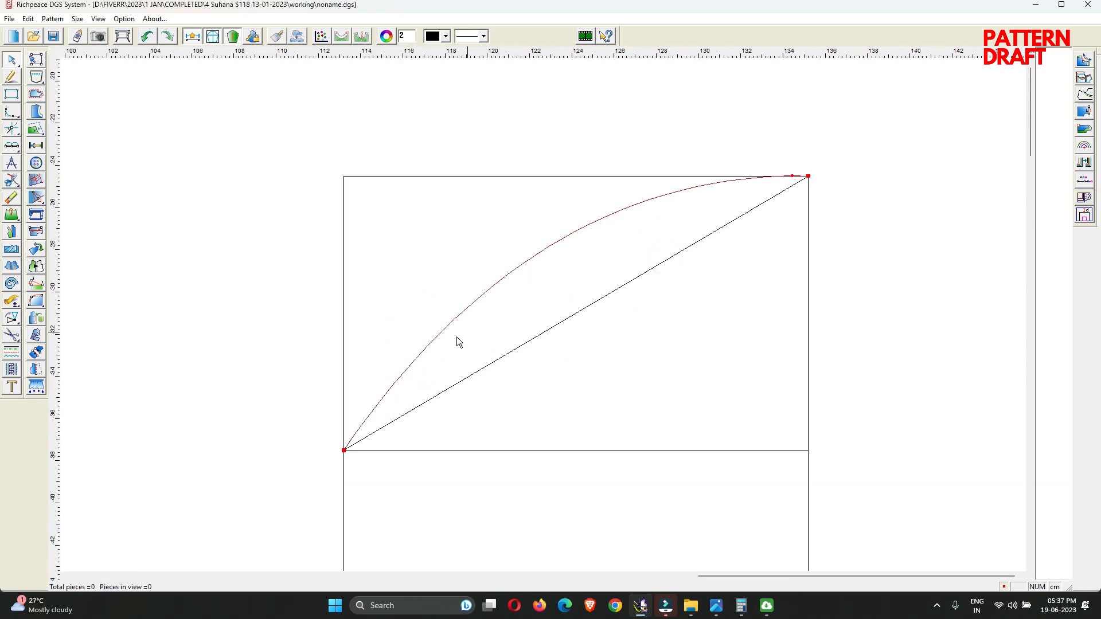
left_click(423, 352)
left_click(371, 445)
left_click(513, 359)
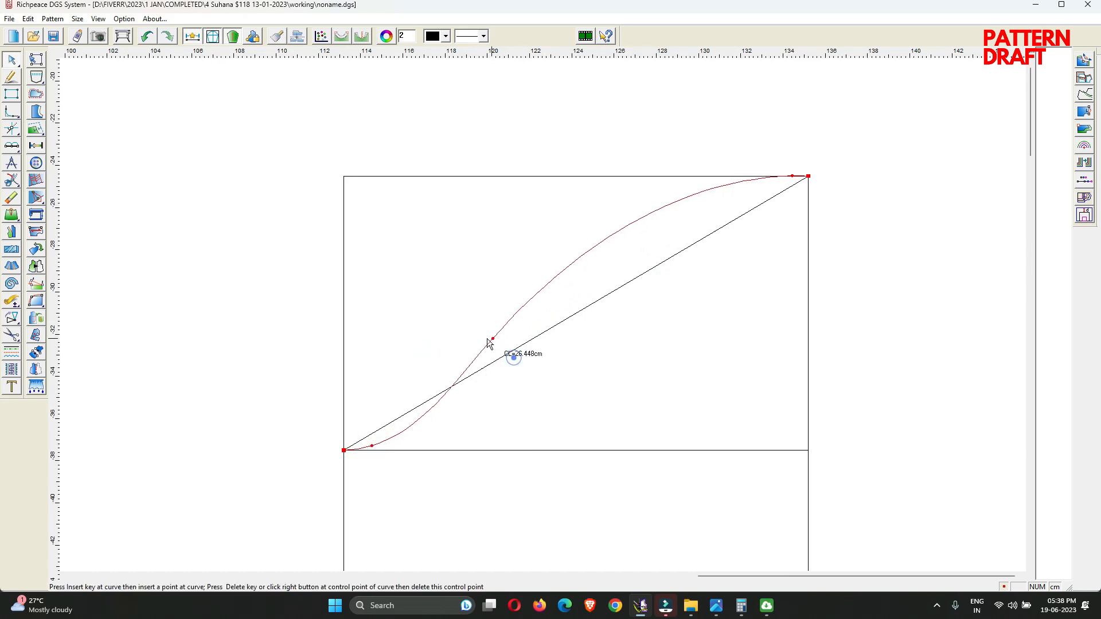
left_click(488, 344)
Refine the sleeve cap curve by moving its top control point closer to the corner and raising its middle point slightly
scroll(543, 319, "up", 5)
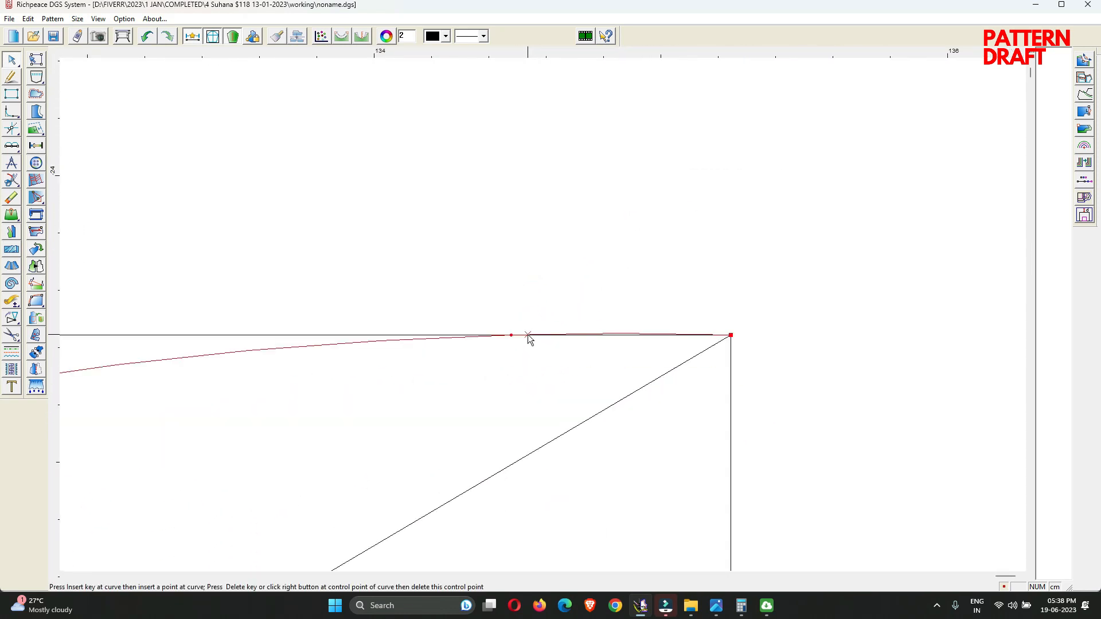
left_click_drag(511, 336, 645, 336)
left_click(618, 390)
scroll(543, 315, "down", 5)
scroll(543, 319, "down", 3)
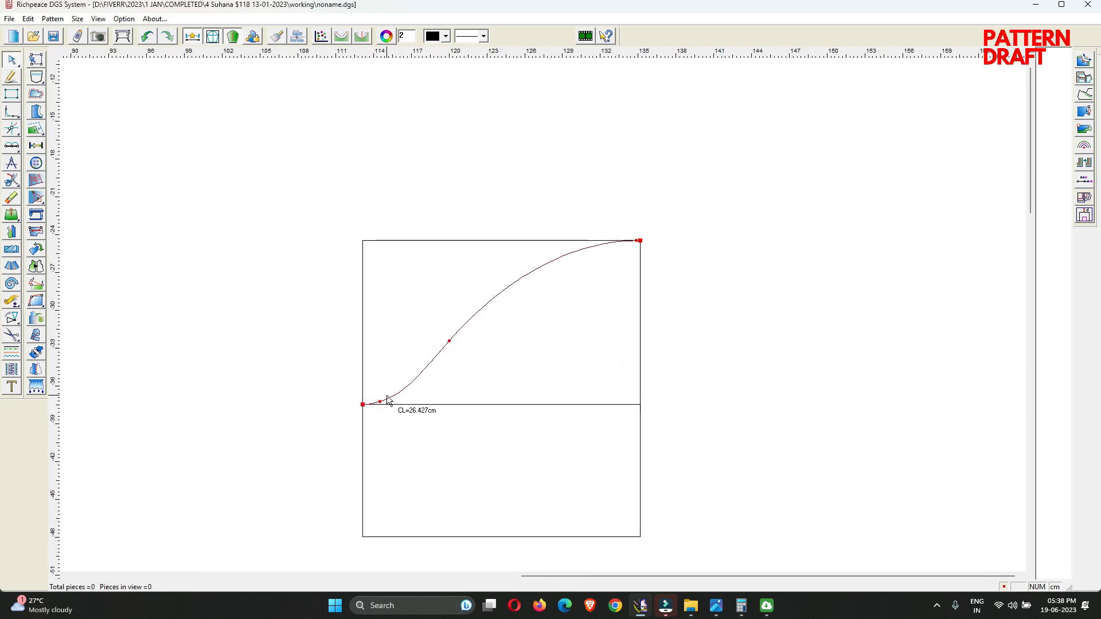
left_click(450, 342)
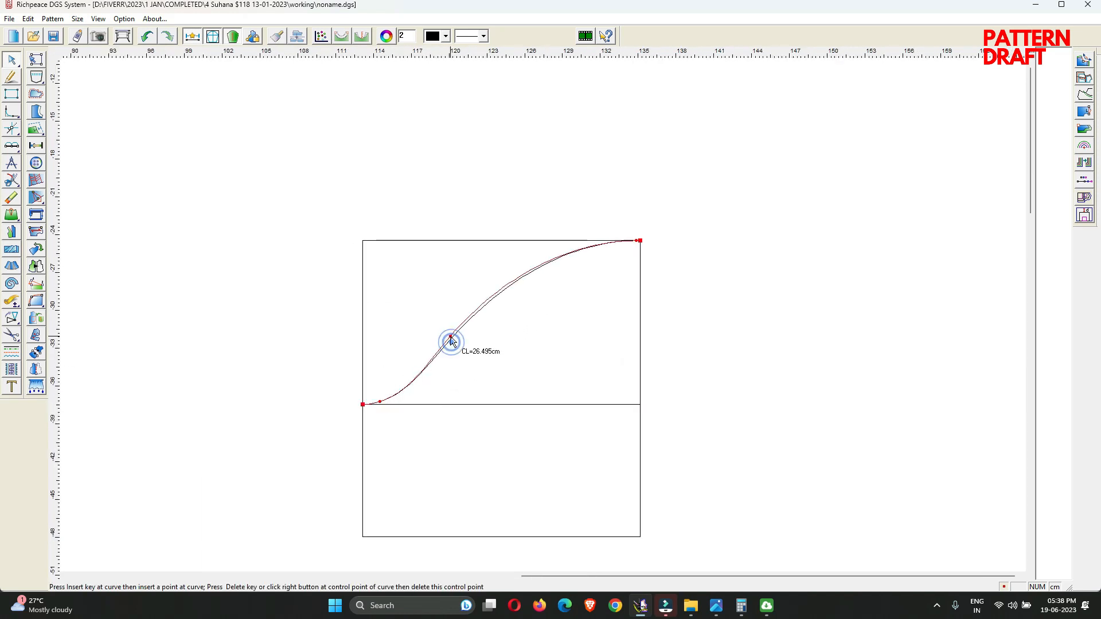
right_click(492, 315)
left_click(505, 394)
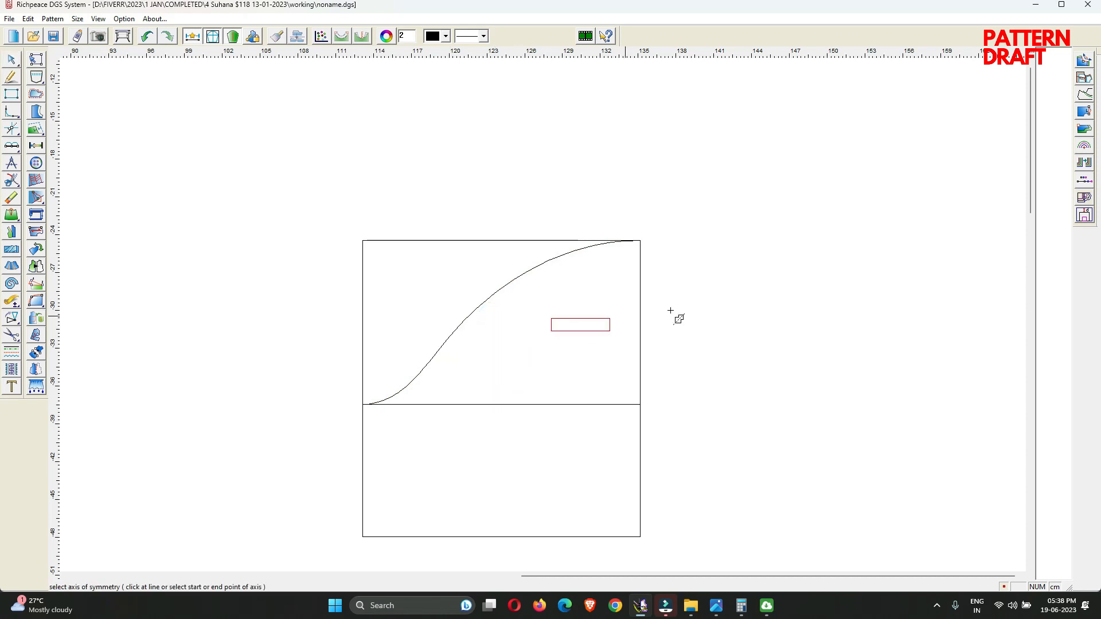
left_click(550, 329)
left_click(507, 271)
right_click(554, 321)
left_click(559, 325)
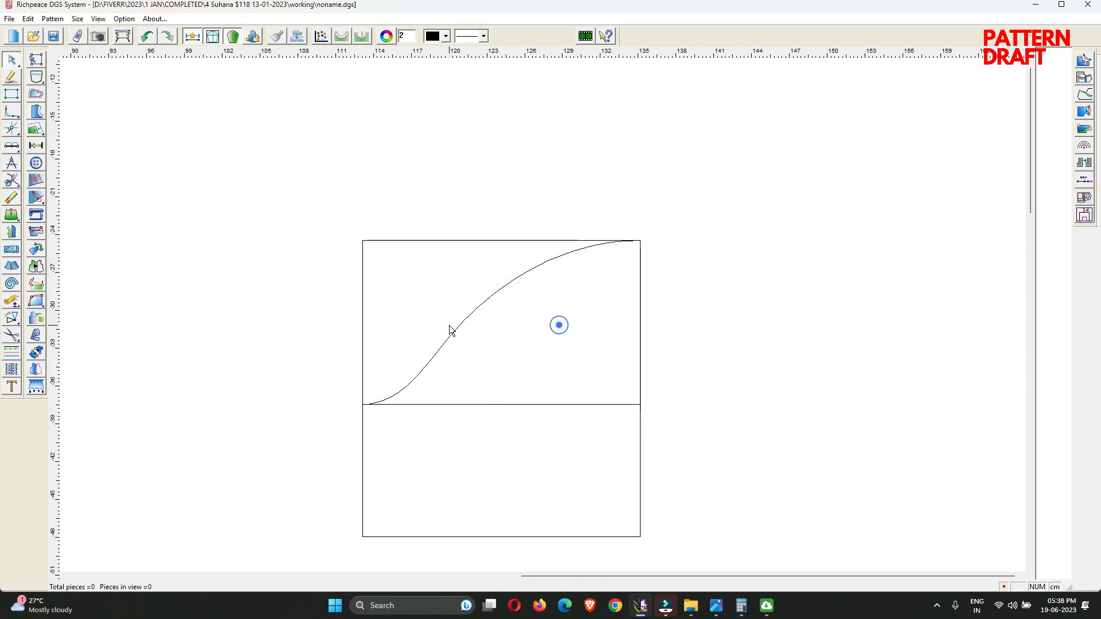
Set the sleeve cap curve's length to 26 cm with Curve Adjust
scroll(450, 326, "down", 3)
middle_click_drag(201, 401, 480, 329)
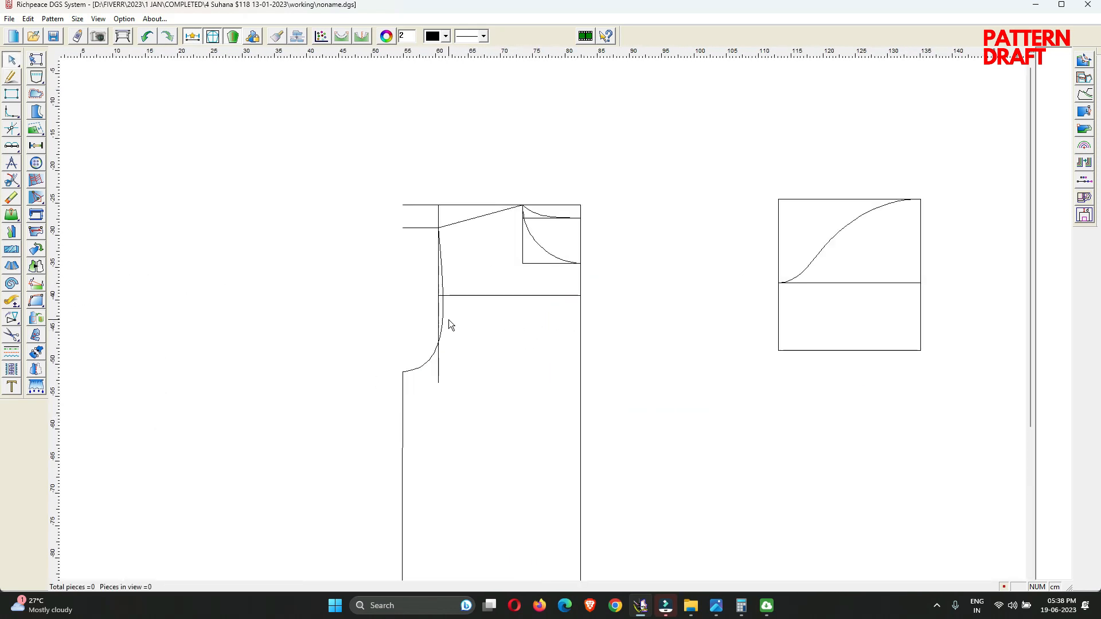
right_click(857, 247)
left_click(867, 251)
right_click(866, 250)
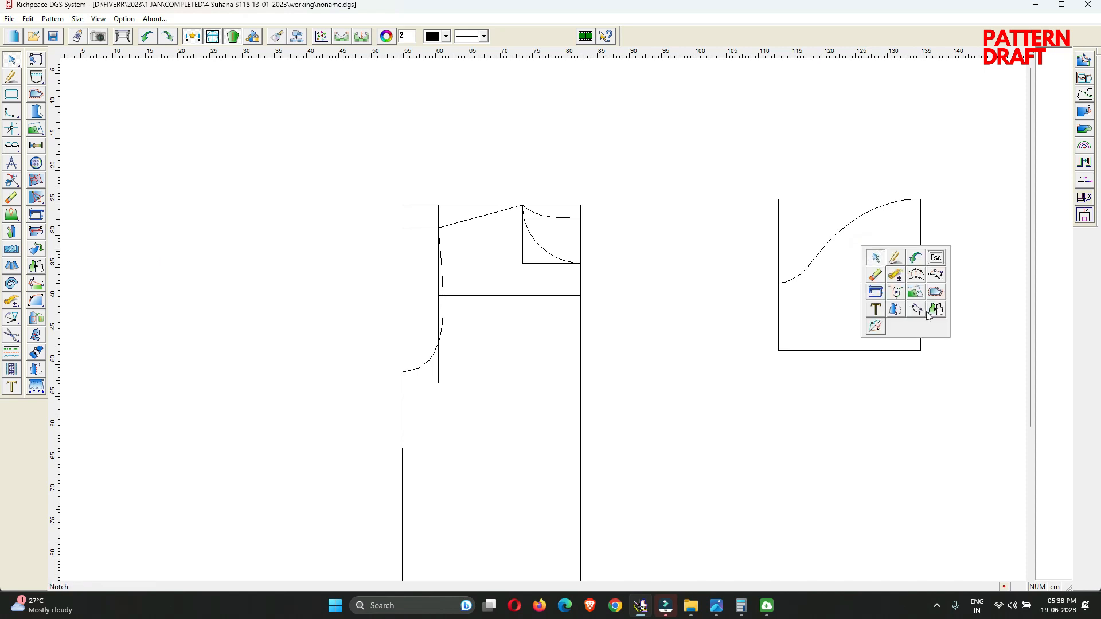
left_click(915, 304)
left_click(802, 273)
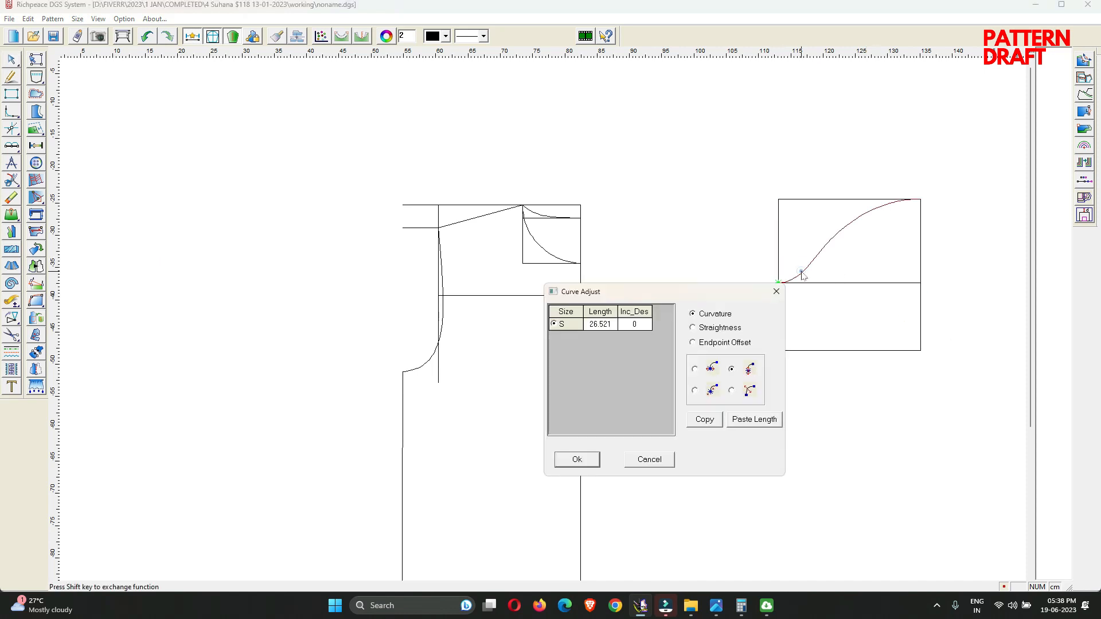
left_click(608, 325)
type("26")
left_click(577, 459)
right_click(802, 305)
left_click(817, 317)
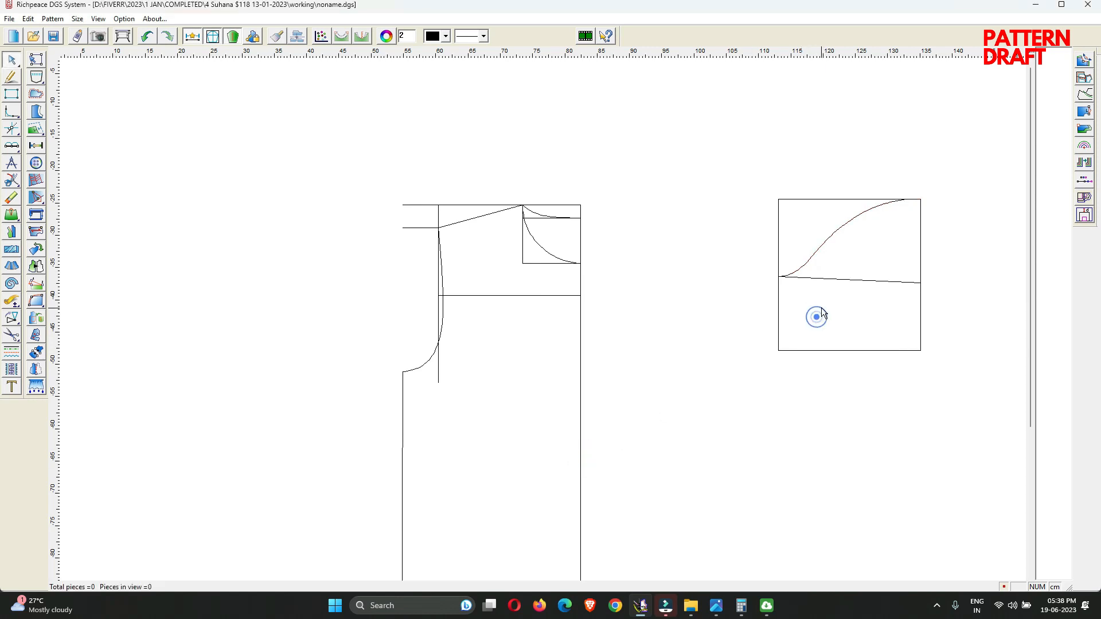
Erase the slanted line crossing the sleeve rectangle from the cap curve's lower end to the opposite side
right_click(821, 308)
left_click(834, 330)
left_click_drag(871, 259, 851, 305)
right_click(875, 260)
left_click(877, 258)
Flatten the sleeve cap curve near the rectangle's upper right corner so it no longer rises above the upper edge
scroll(878, 258, "up", 4)
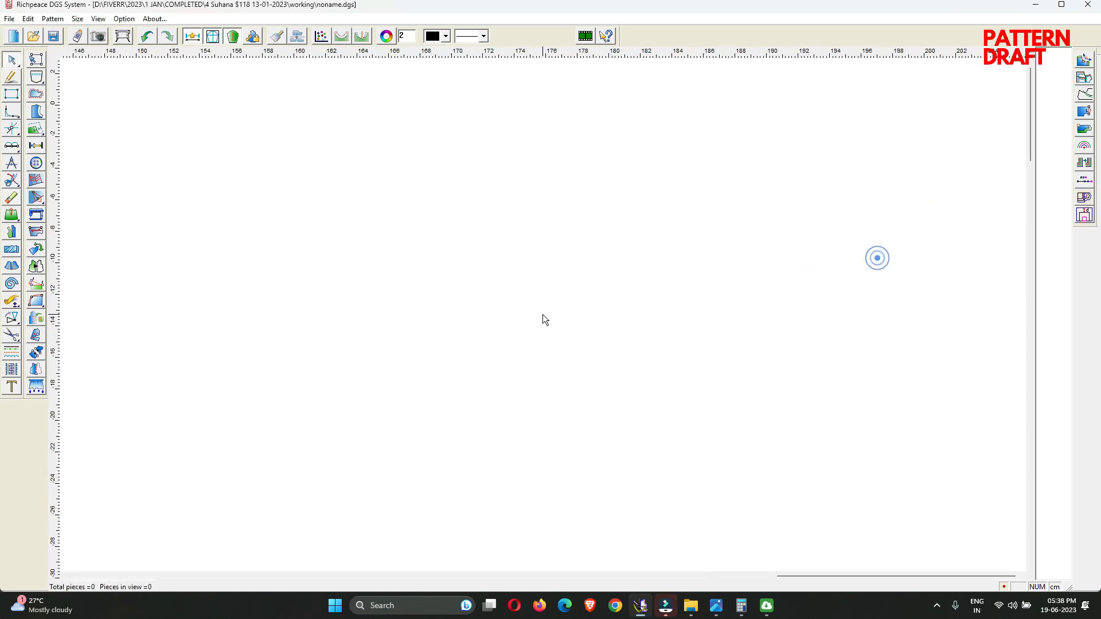
scroll(542, 314, "up", 2)
scroll(543, 314, "down", 6)
scroll(379, 355, "up", 4)
scroll(625, 341, "up", 5)
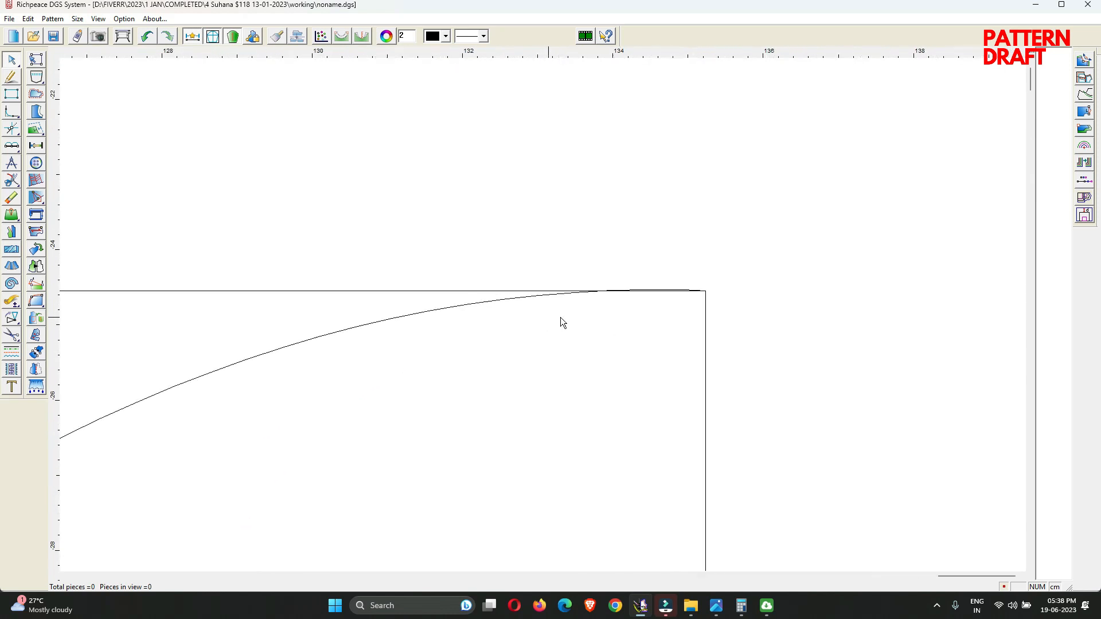
scroll(644, 290, "up", 3)
scroll(623, 314, "up", 2)
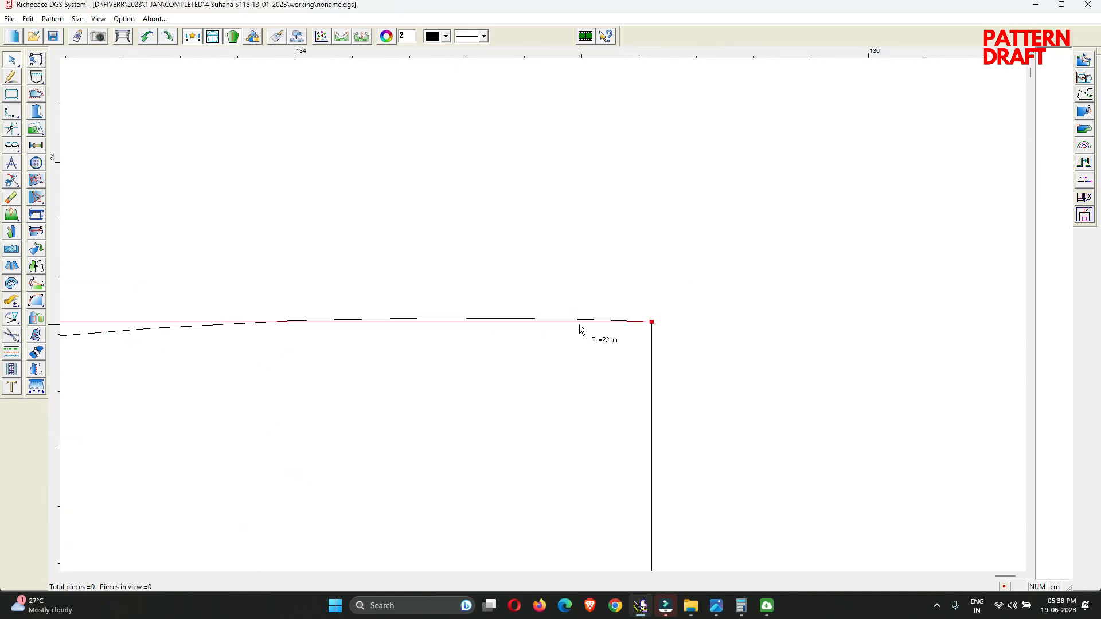
left_click(570, 319)
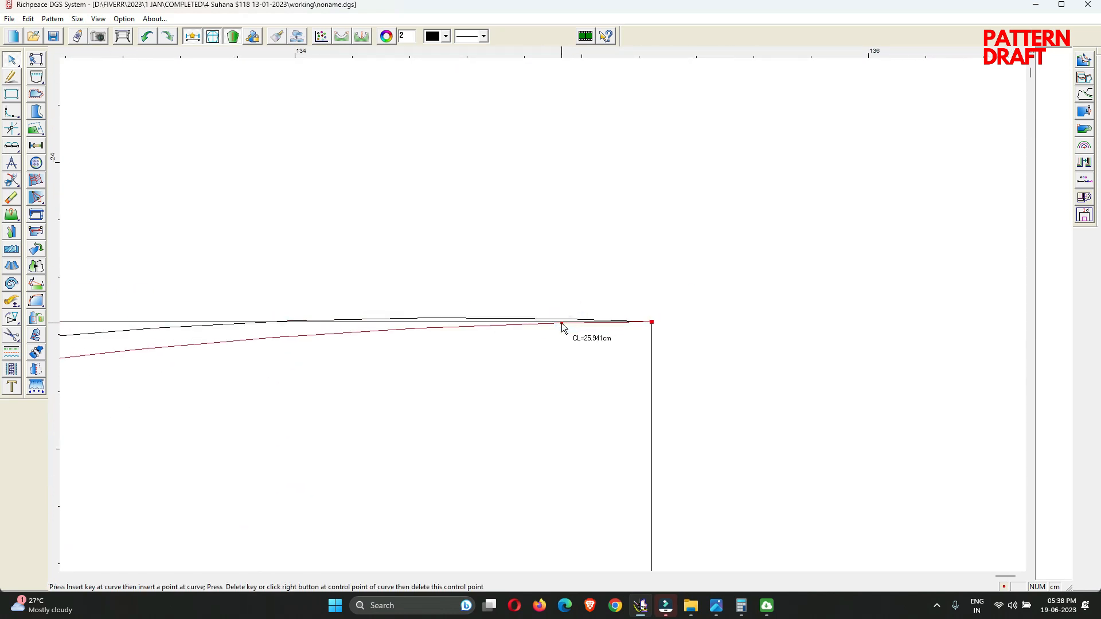
left_click(552, 324)
scroll(551, 344, "down", 8)
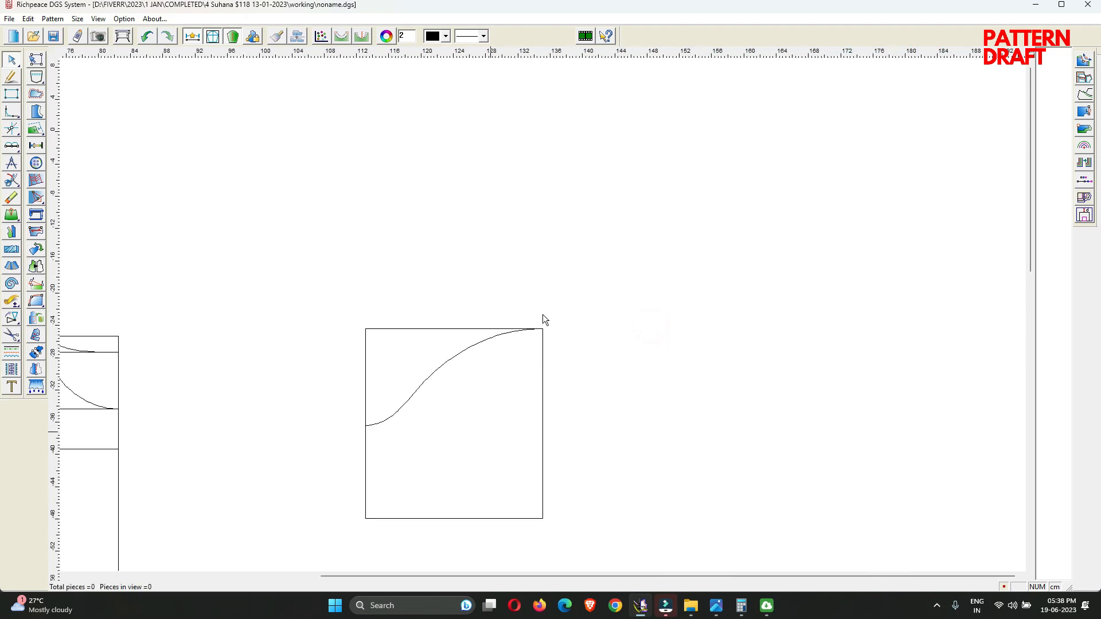
middle_click_drag(490, 431, 542, 314)
scroll(543, 314, "down", 1)
scroll(532, 314, "up", 1)
scroll(532, 314, "down", 4)
scroll(304, 356, "up", 2)
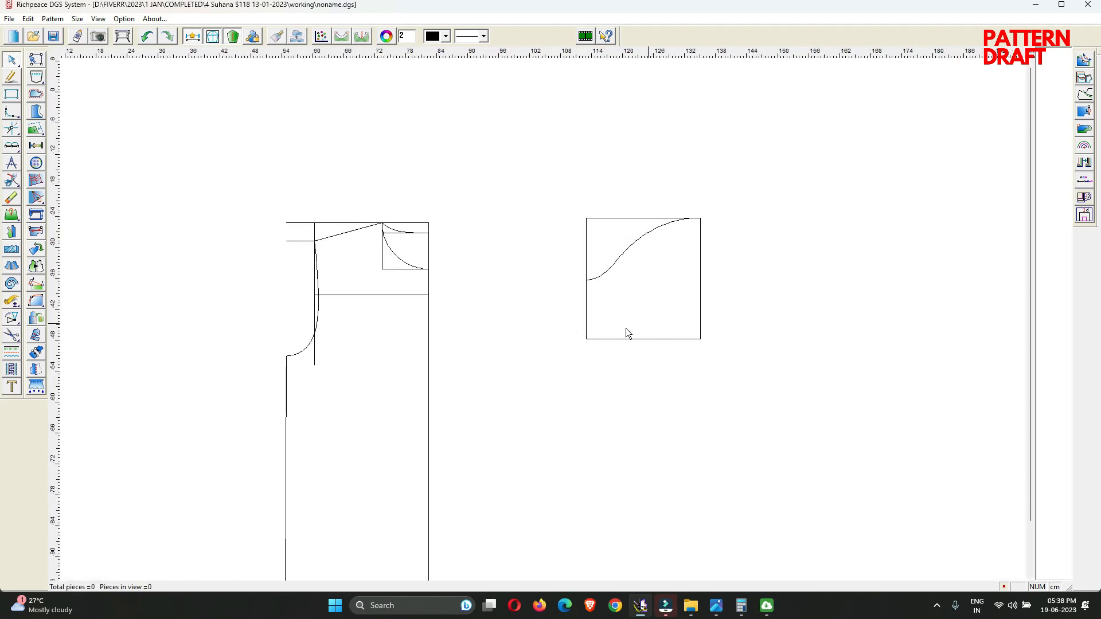
Start a line from a point on the sleeve's hem and check the sleeve in the golf shirt image and size table
right_click(661, 343)
left_click(683, 315)
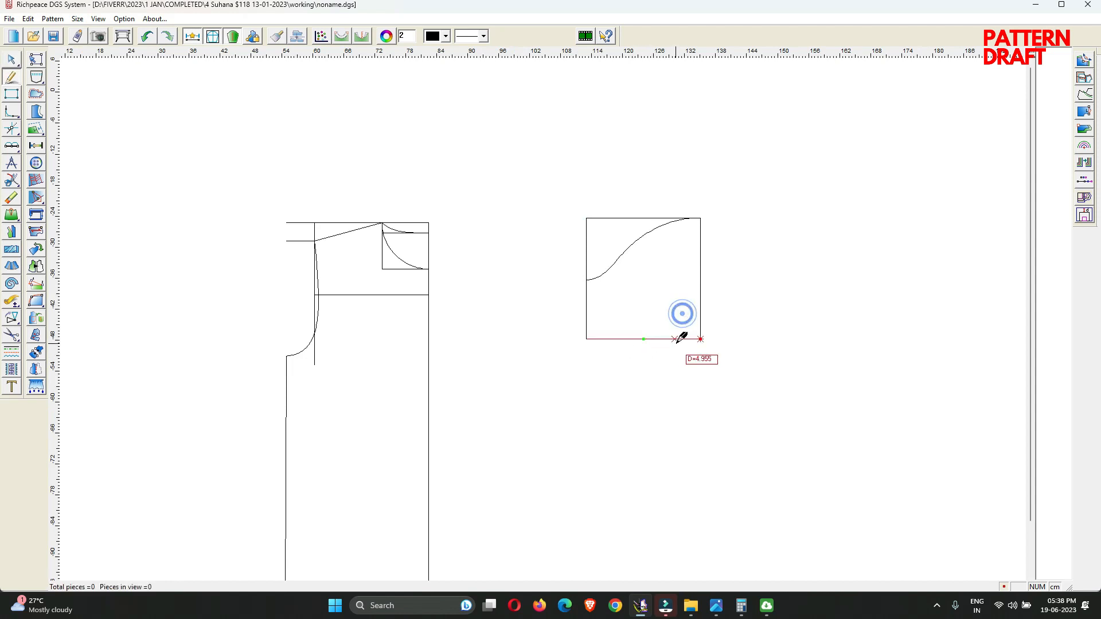
left_click(678, 341)
left_click_drag(575, 244, 811, 223)
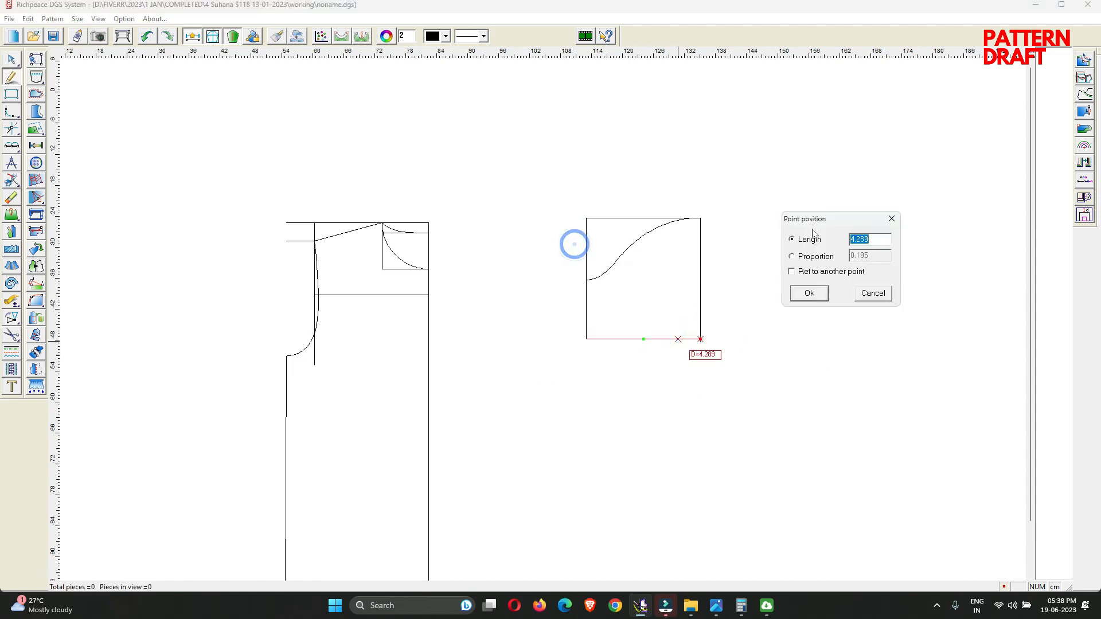
left_click(717, 606)
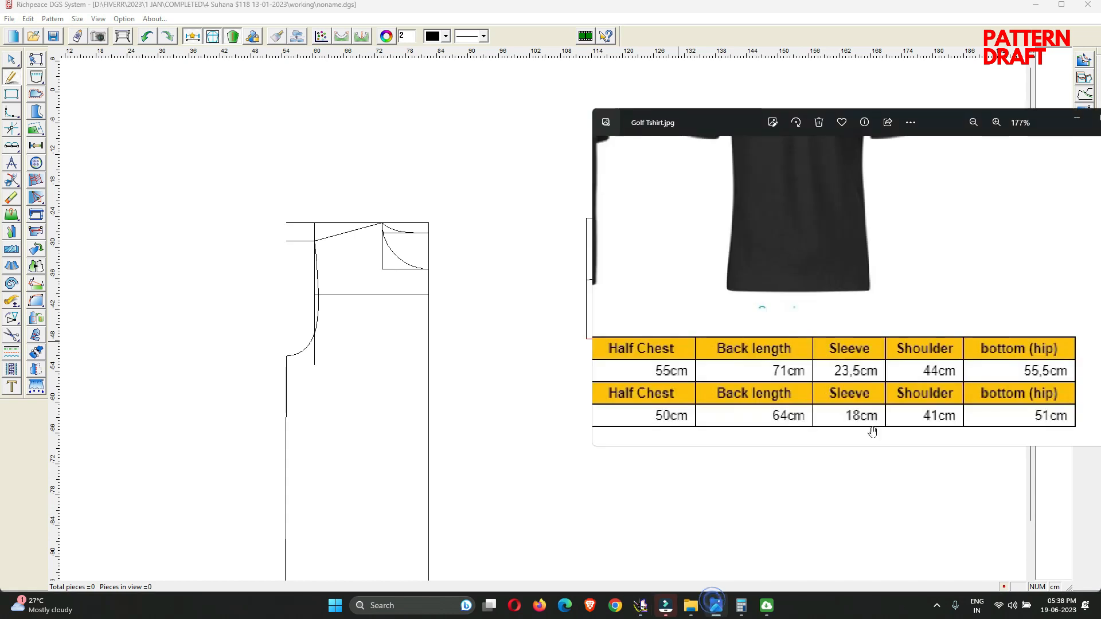
scroll(777, 361, "up", 5)
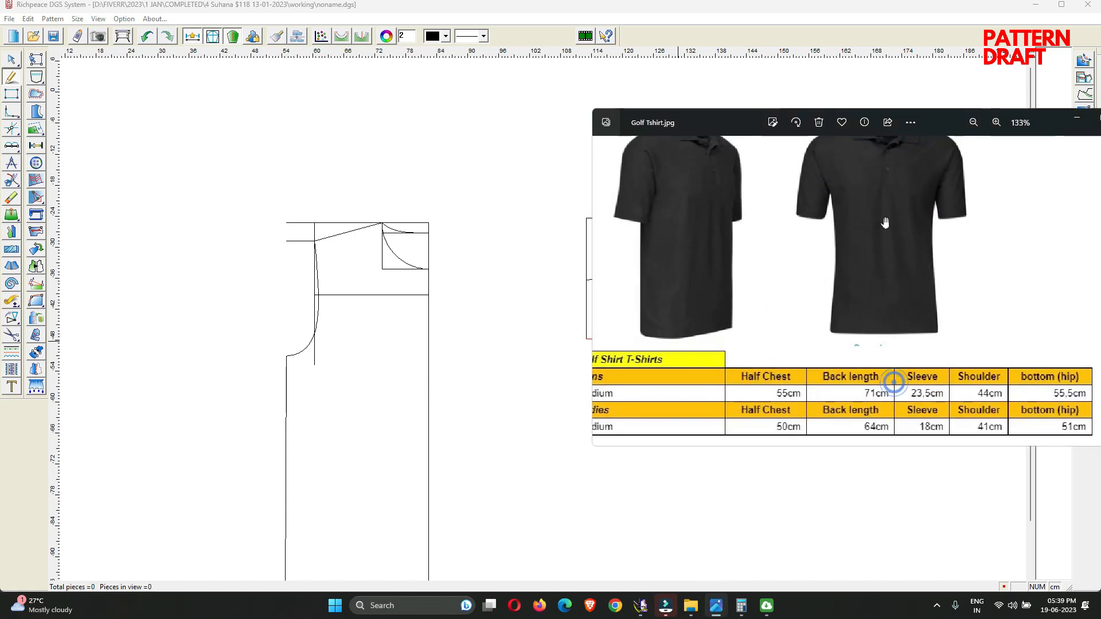
scroll(841, 373, "down", 4)
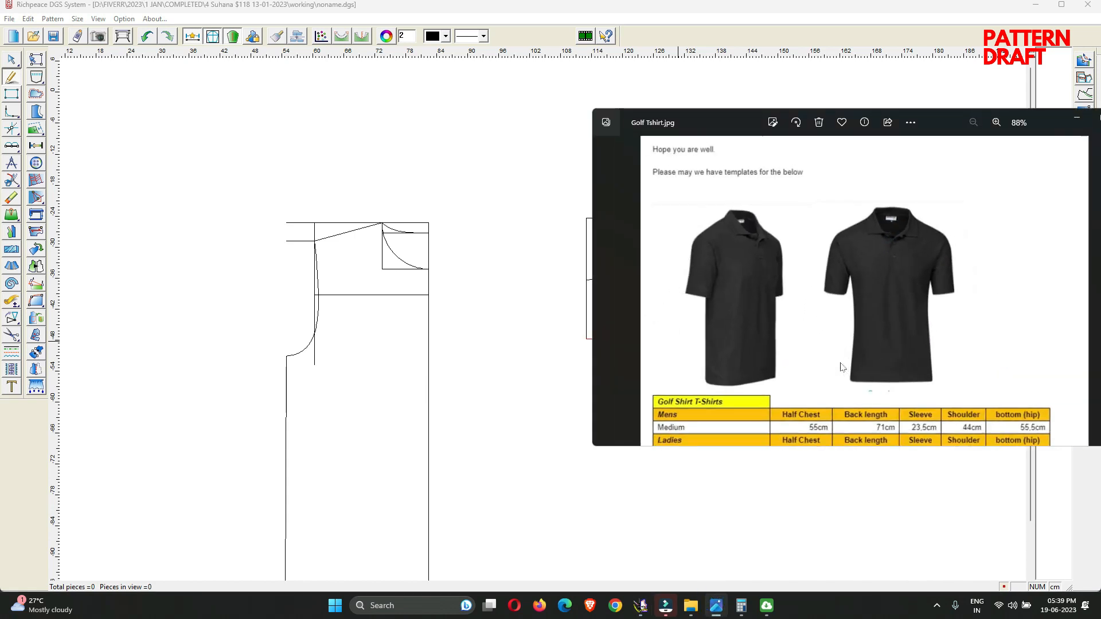
scroll(932, 406, "up", 3)
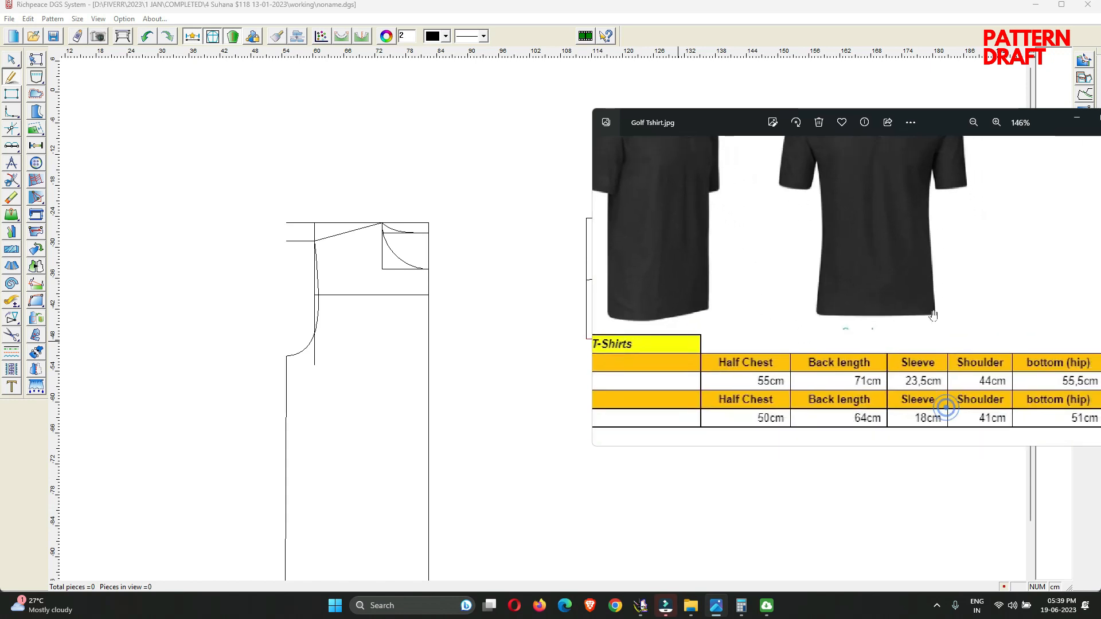
left_click(1077, 118)
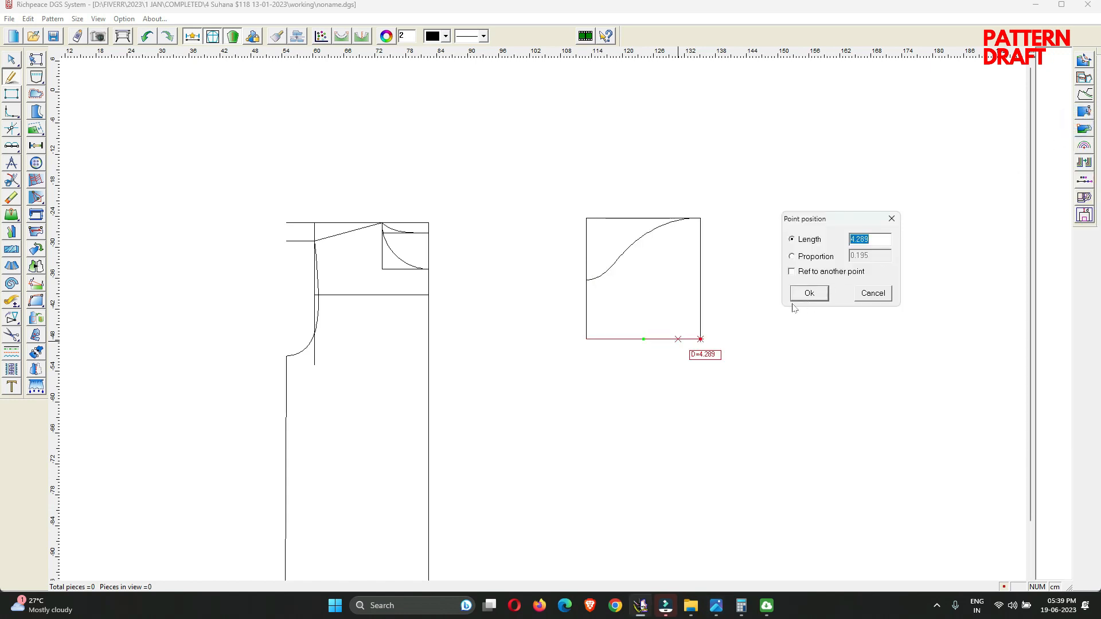
Place the line's start 19 cm from the hem's right corner and draw it to the cap curve's lower end
left_click_drag(878, 240, 829, 246)
type("20")
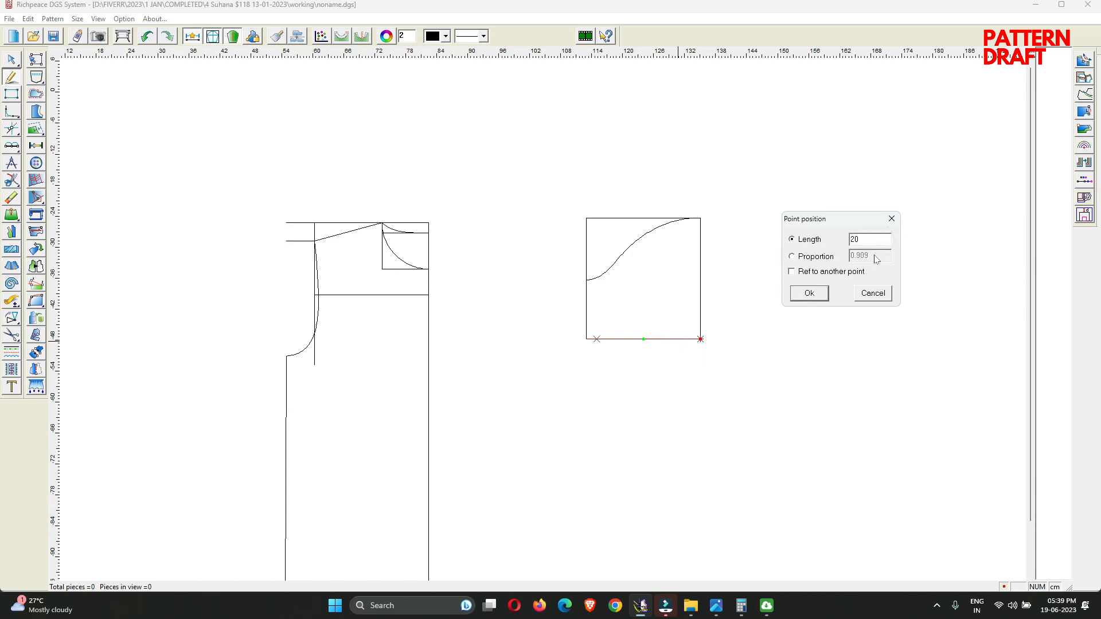
left_click_drag(878, 239, 773, 243)
left_click_drag(867, 239, 803, 241)
type("19")
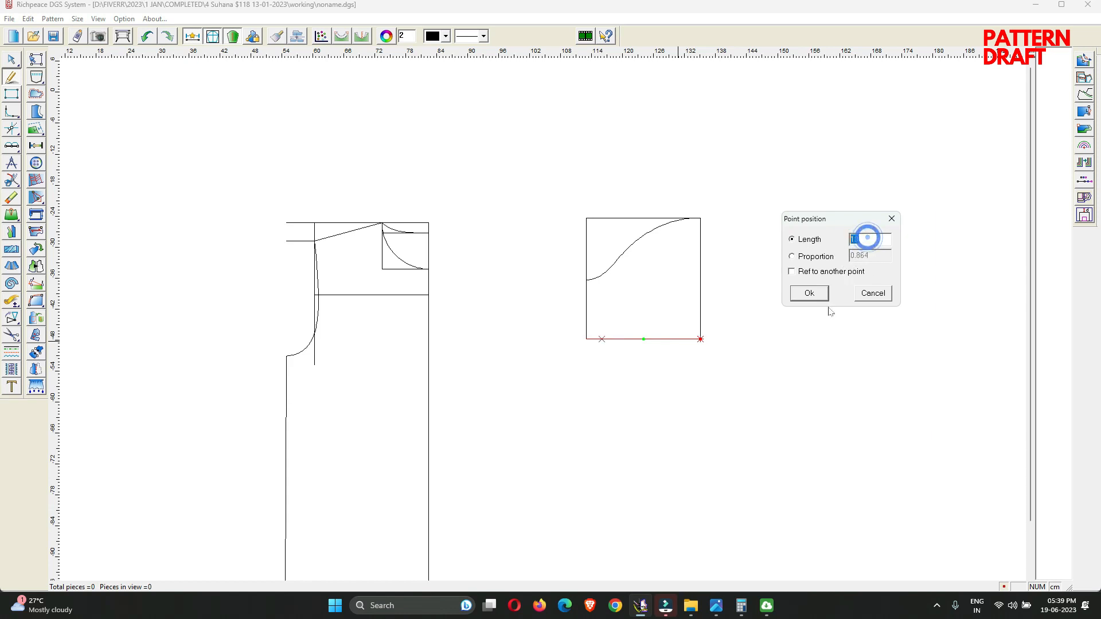
left_click(809, 293)
left_click(589, 277)
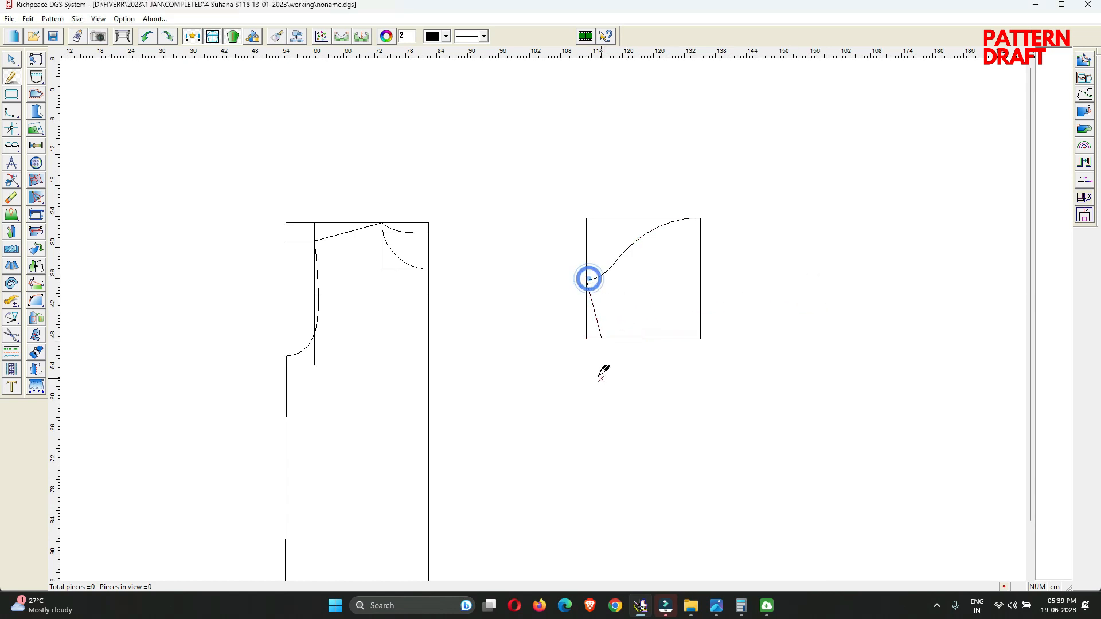
Erase the hem segment lying outside the slanted sleeve underarm line
left_click_drag(594, 372, 618, 322)
right_click(620, 319)
right_click(626, 304)
left_click(631, 309)
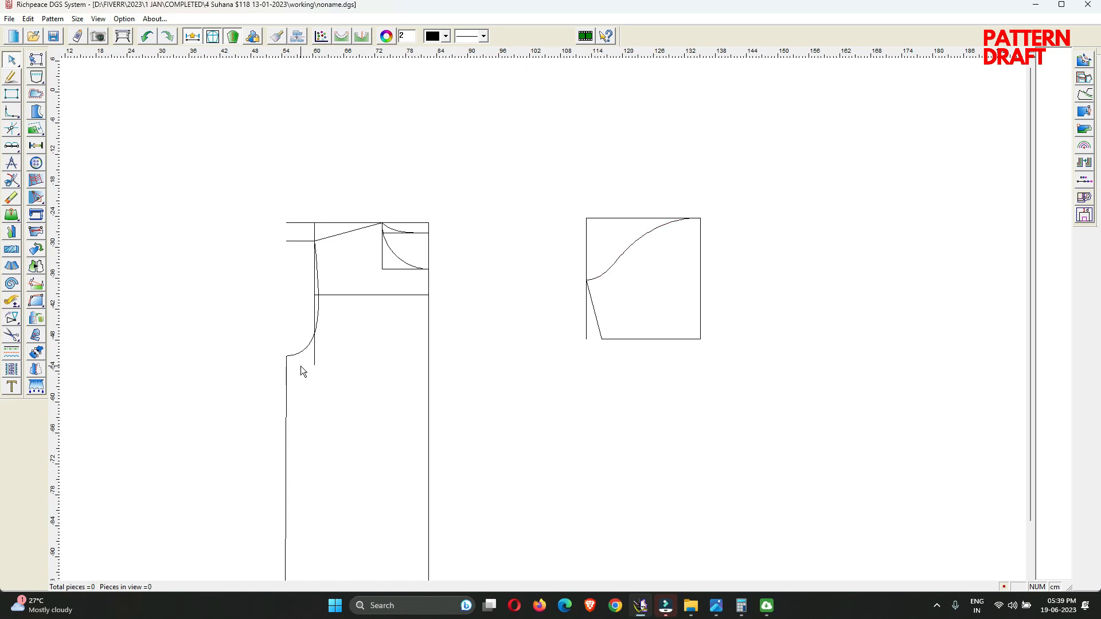
Mirror a copy of the whole body block across a vertical axis just outside its side line
scroll(304, 373, "down", 2)
scroll(543, 319, "up", 1)
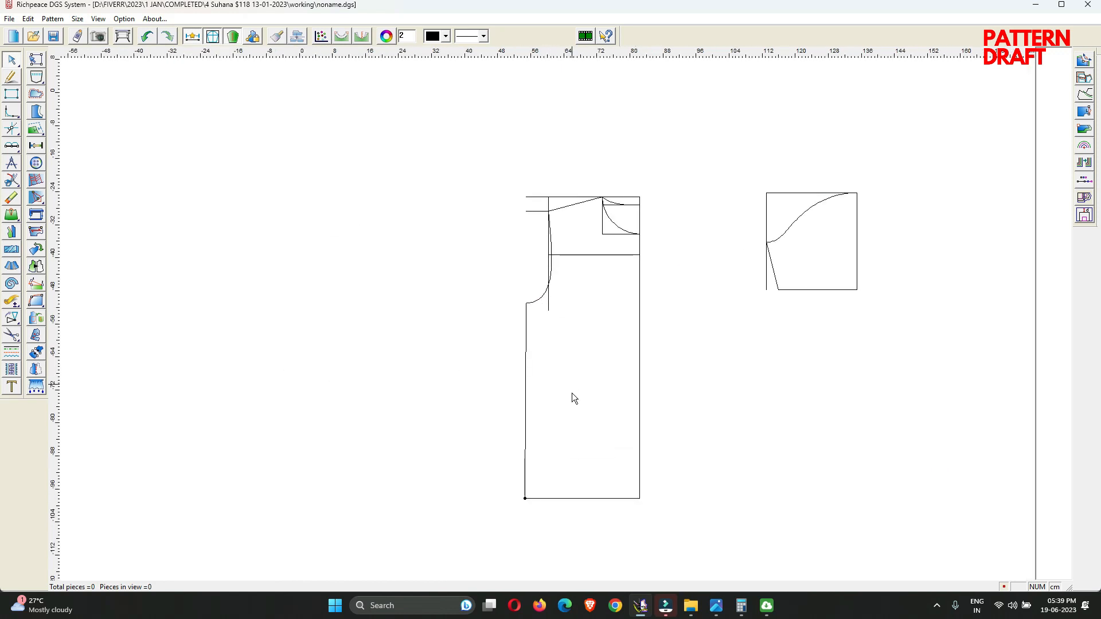
key("k")
left_click(513, 298)
left_click(512, 510)
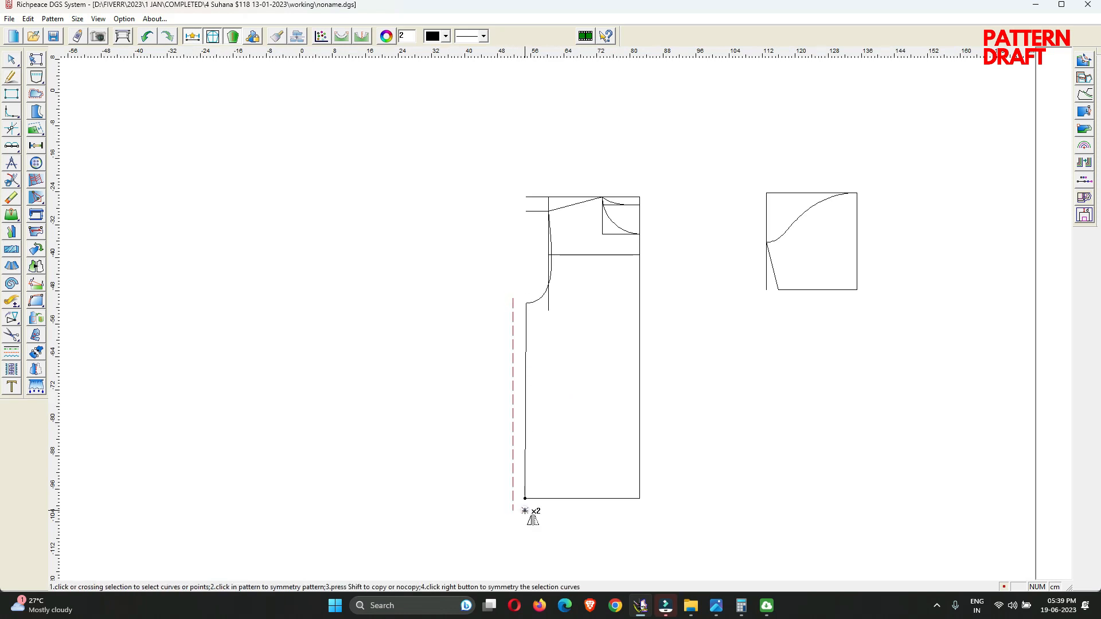
left_click_drag(513, 528, 656, 191)
right_click(656, 124)
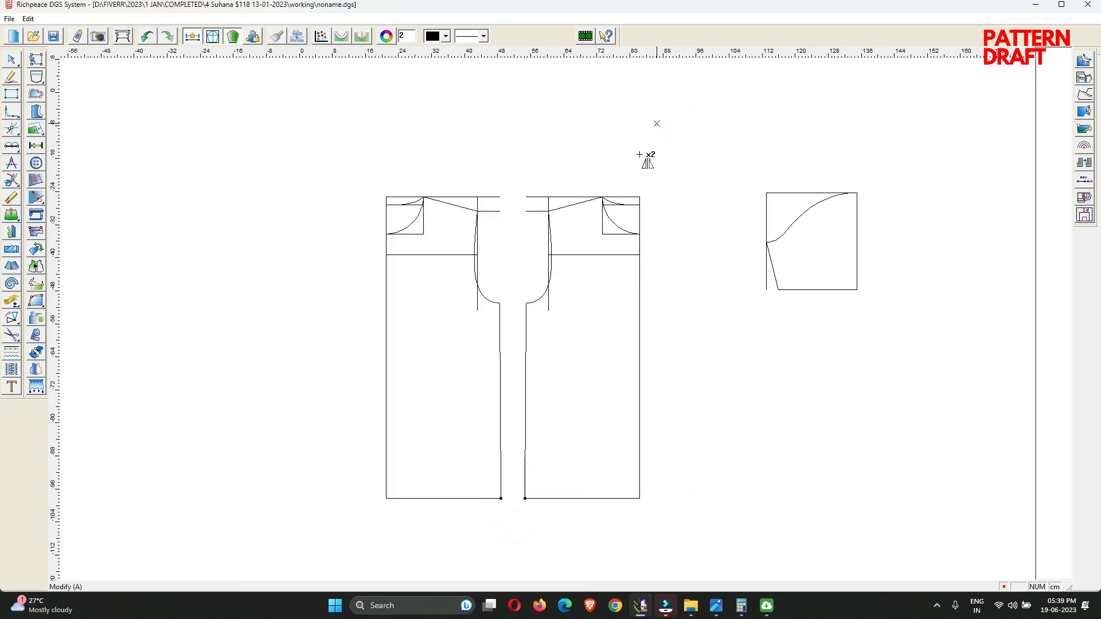
Erase the deep neckline with its guides from the mirrored block, and the horizontal chest lines and vertical armhole guides from both blocks
right_click(492, 232)
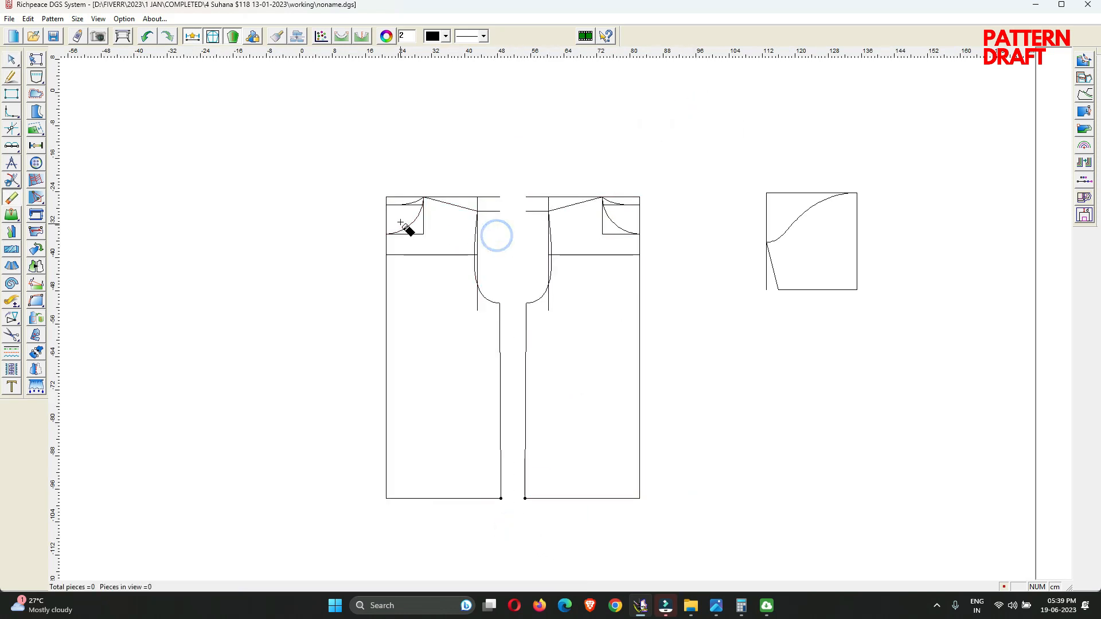
left_click_drag(401, 215, 454, 297)
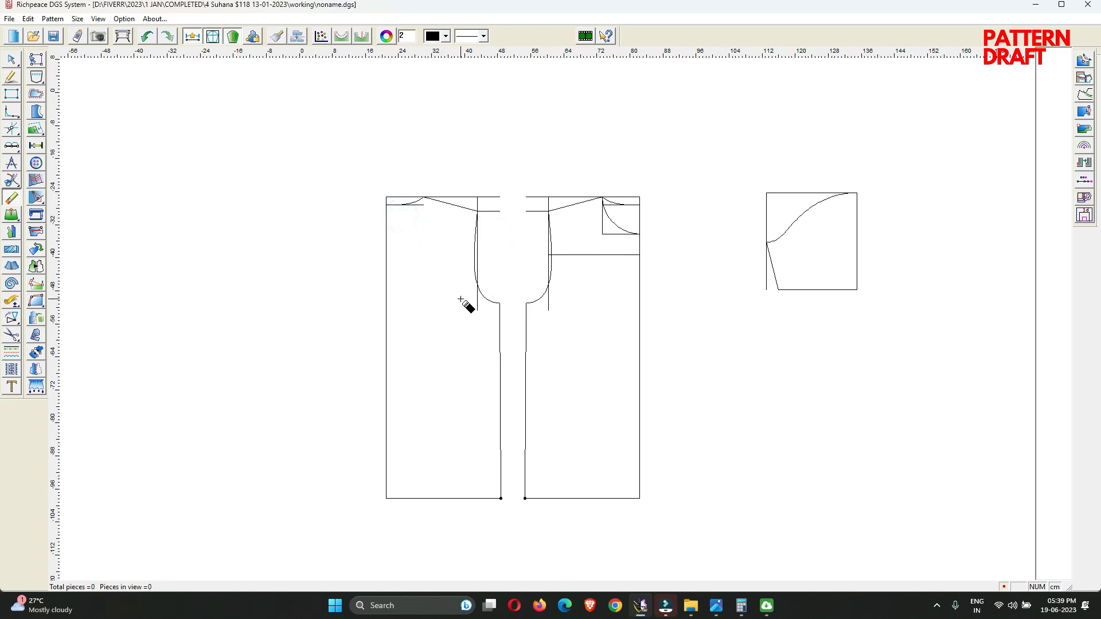
left_click(480, 255)
left_click(549, 259)
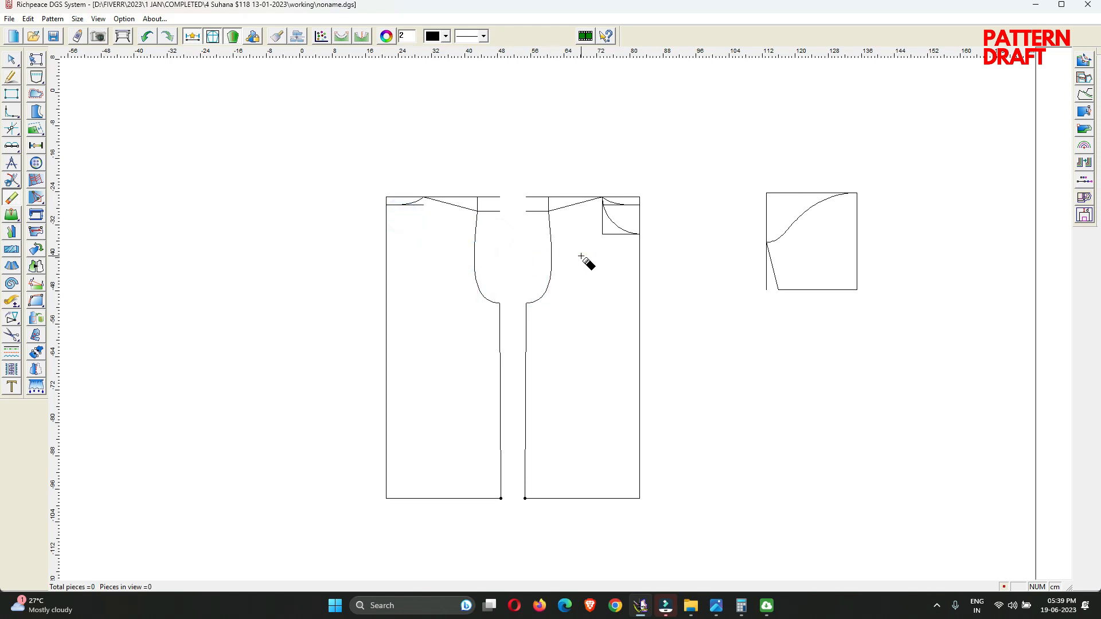
left_click(581, 255)
Erase the short horizontal shoulder guides from both blocks and the deep neckline's rectangular guide lines from the original block
left_click(504, 211)
left_click(525, 212)
left_click(606, 234)
left_click(605, 234)
right_click(561, 265)
left_click(576, 273)
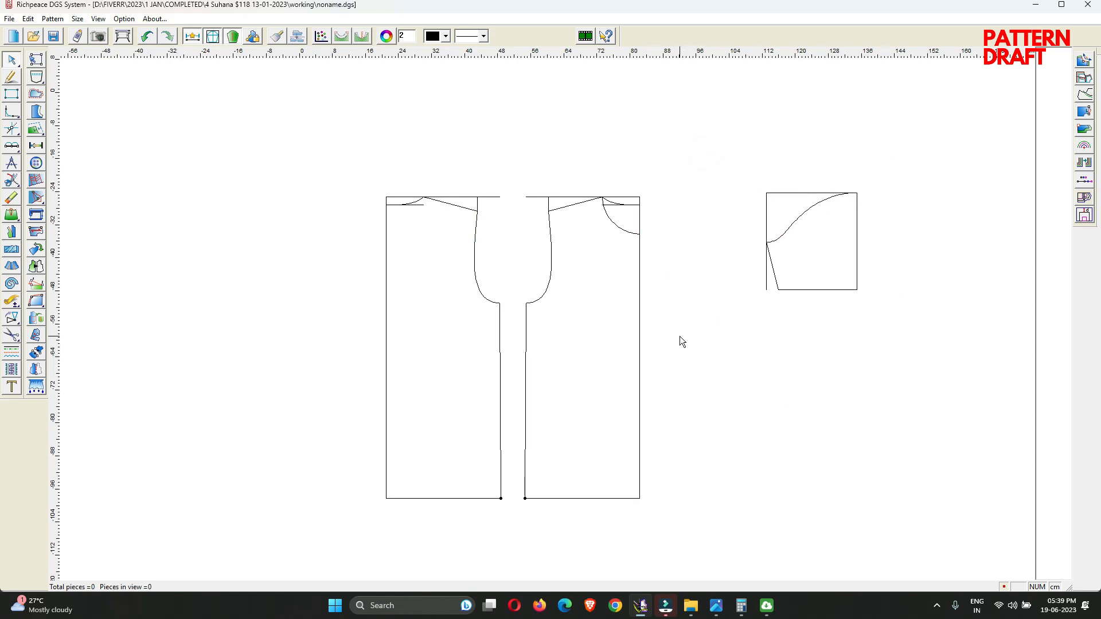
Examine the collar and front placket in the golf shirt reference image
left_click(715, 610)
left_click_drag(826, 224, 818, 401)
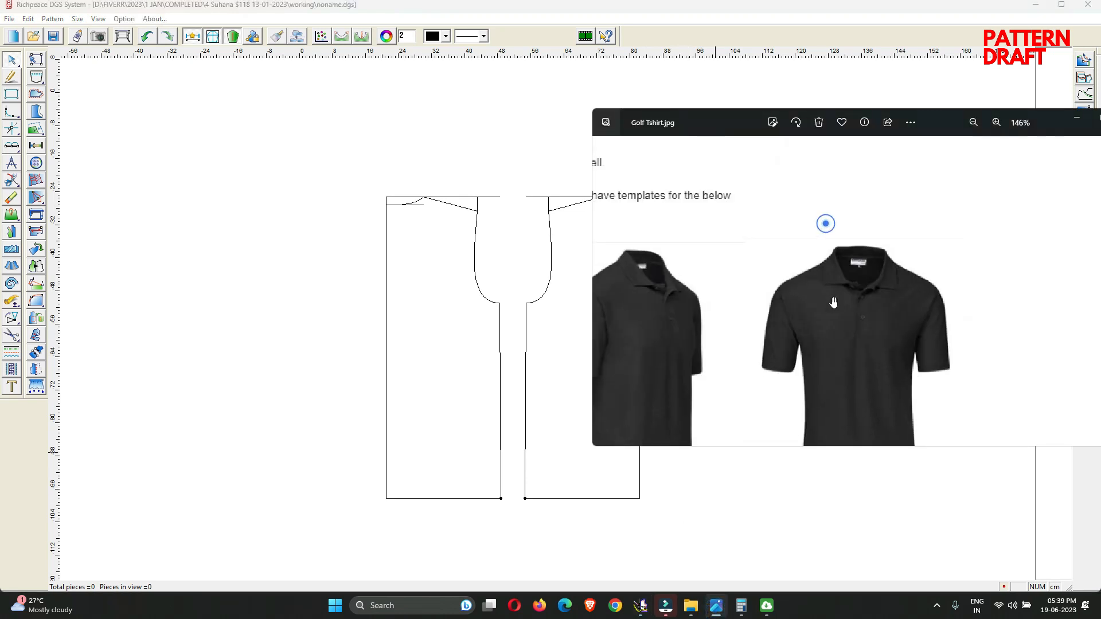
left_click_drag(832, 296, 866, 161)
scroll(855, 318, "up", 5)
left_click_drag(959, 184, 928, 258)
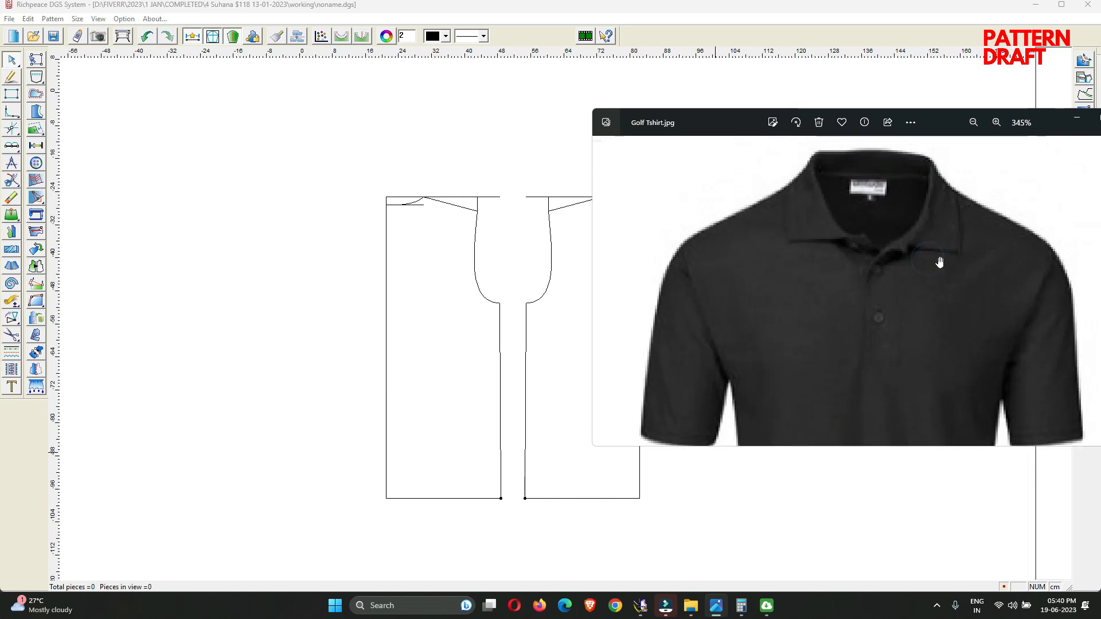
left_click(551, 326)
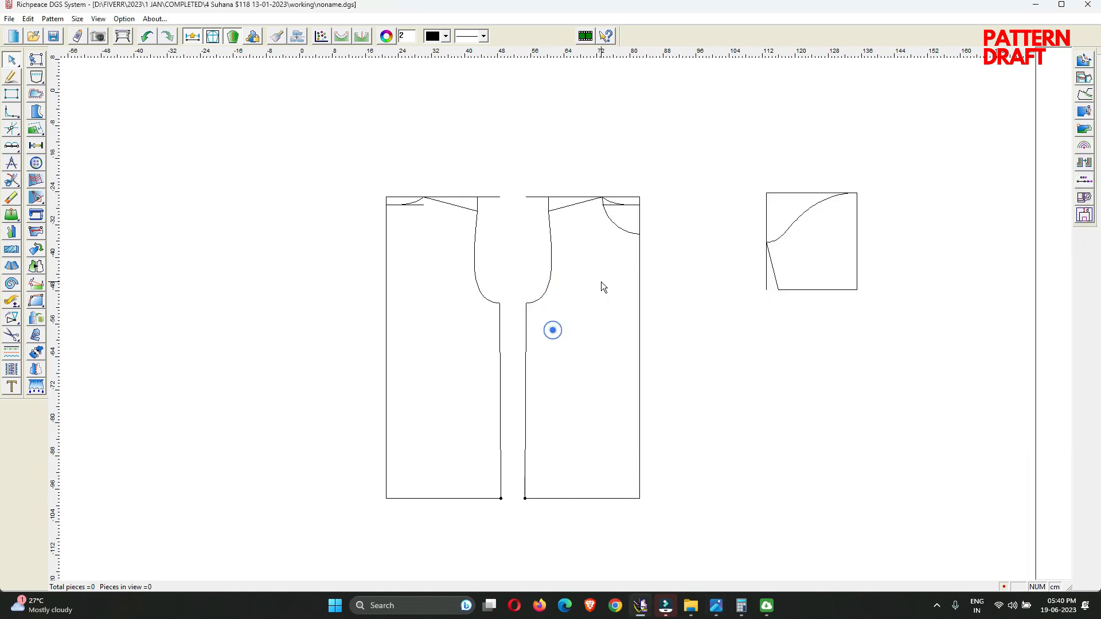
Draw a horizontal line about 7.5 cm long outward from the deep neckline's lower end at the center front
left_click(700, 268)
scroll(653, 268, "up", 4)
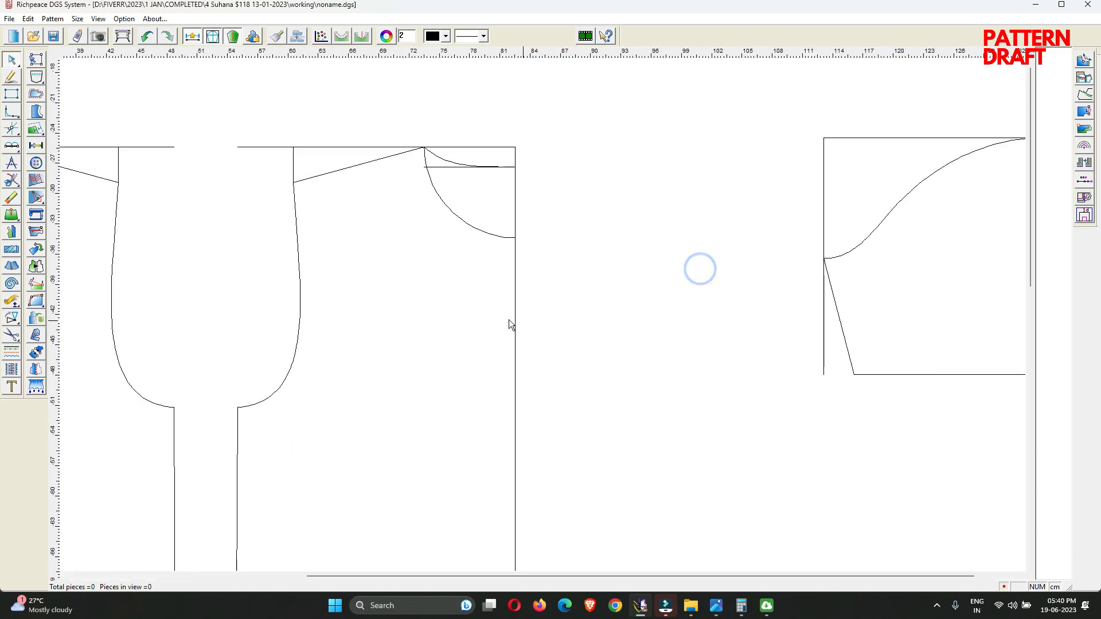
right_click(508, 320)
left_click(486, 308)
left_click(515, 237)
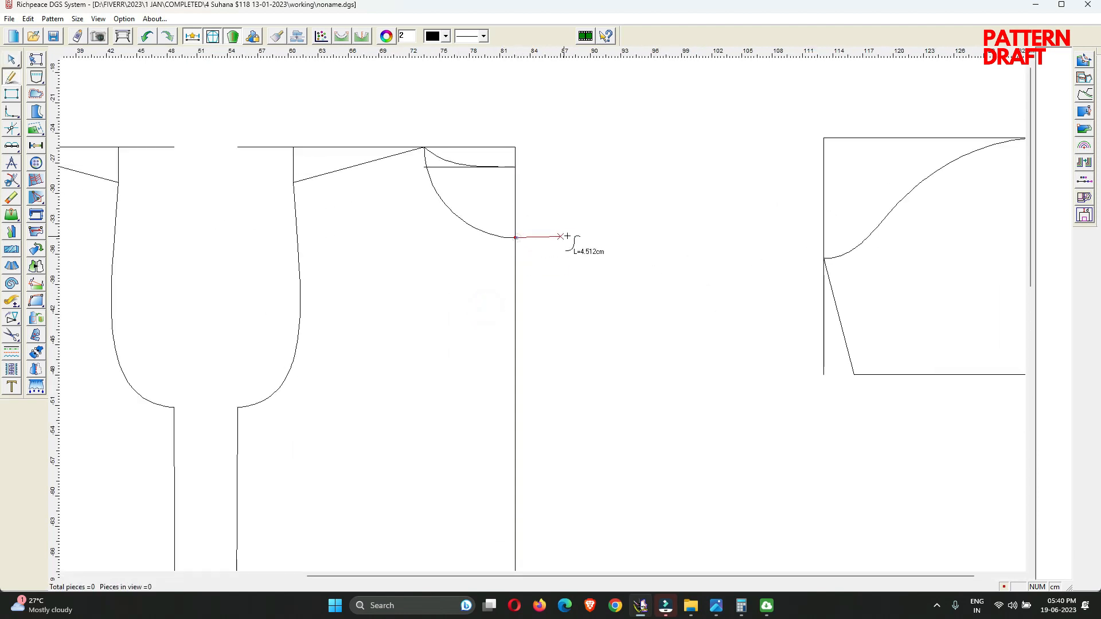
left_click(591, 238)
left_click(484, 308)
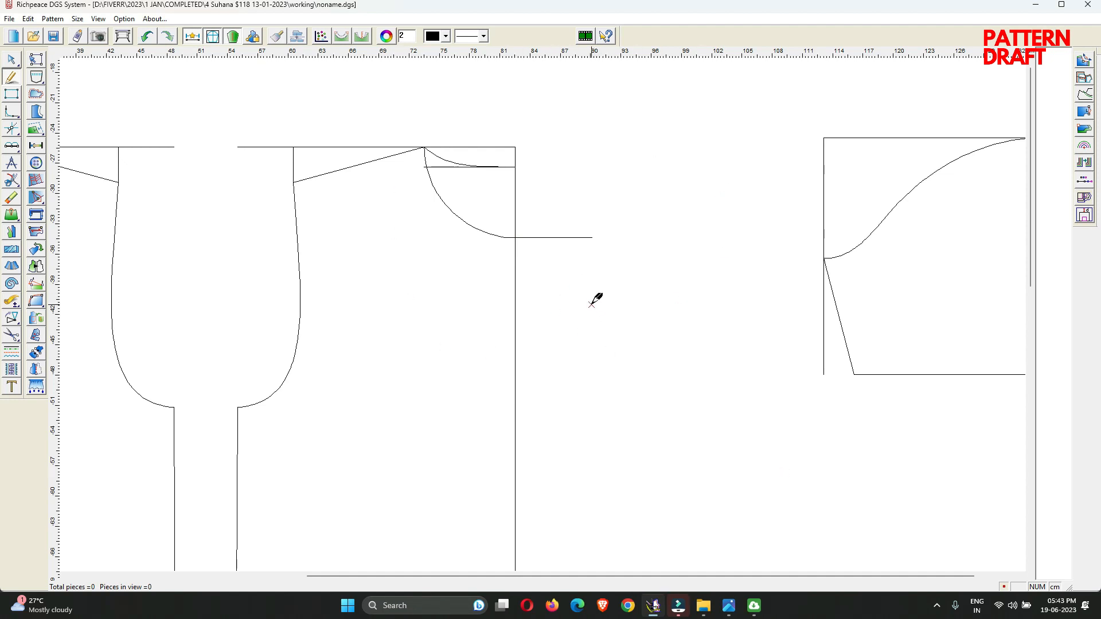
Create a parallel line about 7.5 cm below the horizontal line extending from the front neckline
left_click(537, 237)
left_click(548, 313)
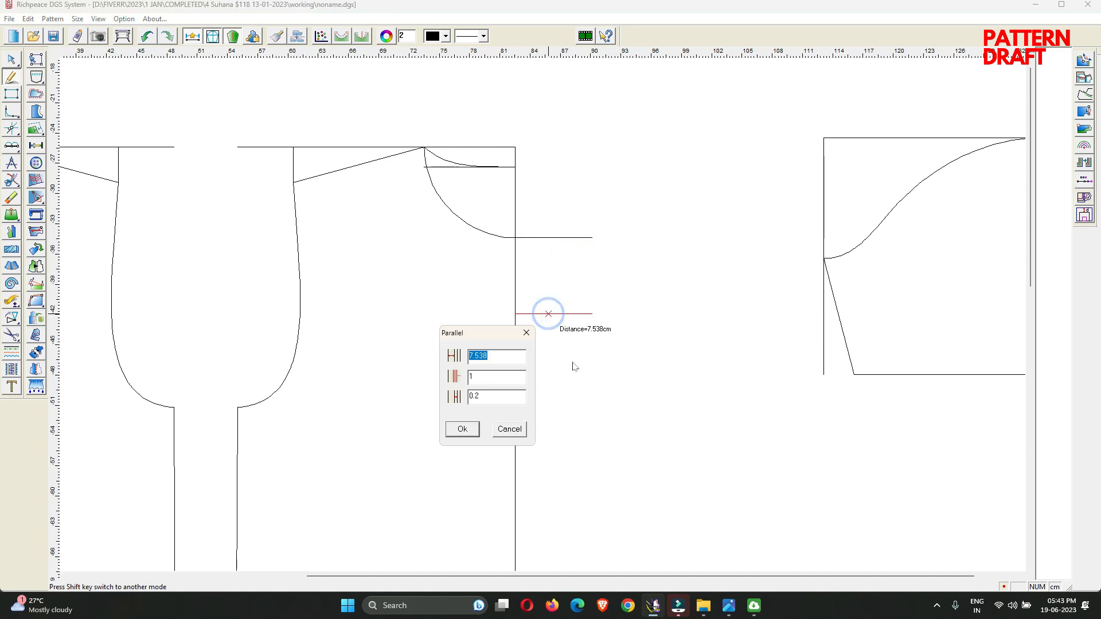
Offset a parallel line 11.5 cm below the horizontal guide at the base of the front neckline
type("11.5")
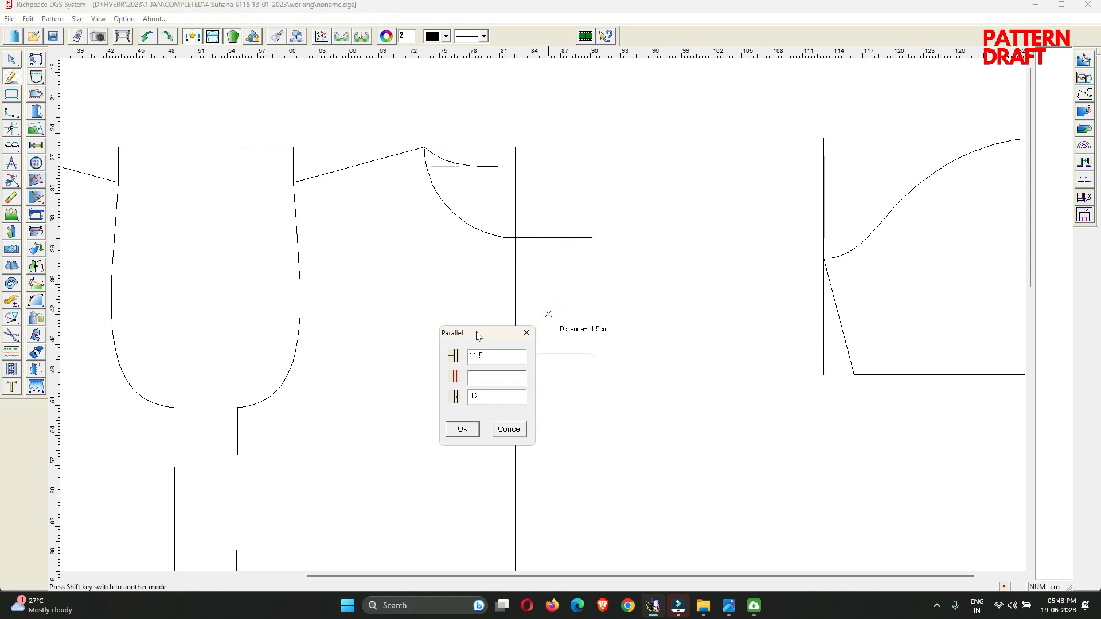
left_click_drag(477, 336, 752, 325)
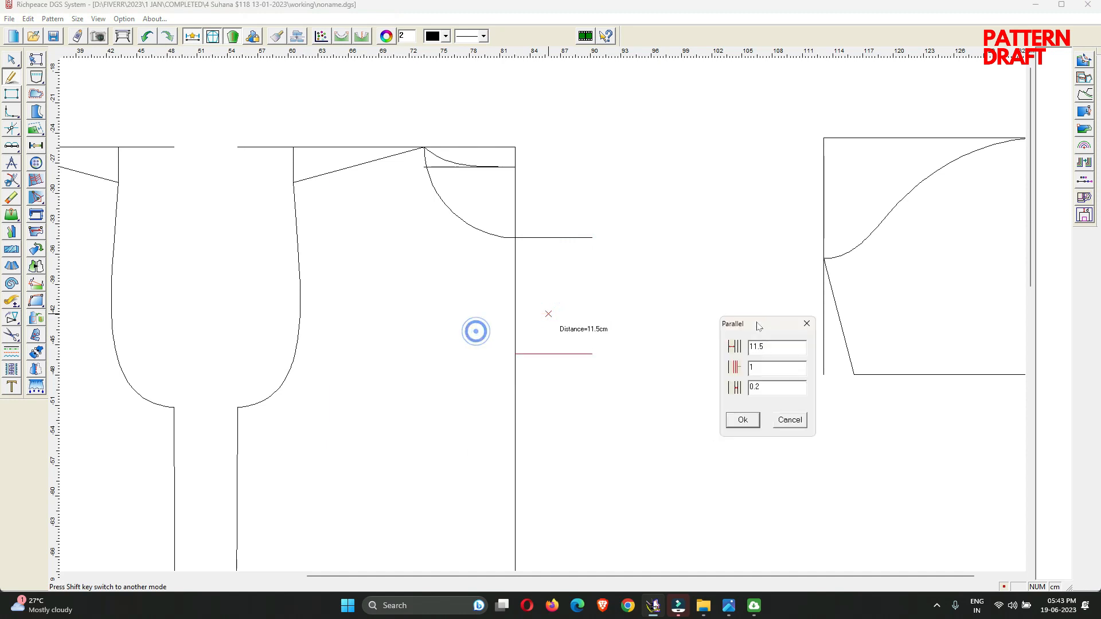
left_click(745, 424)
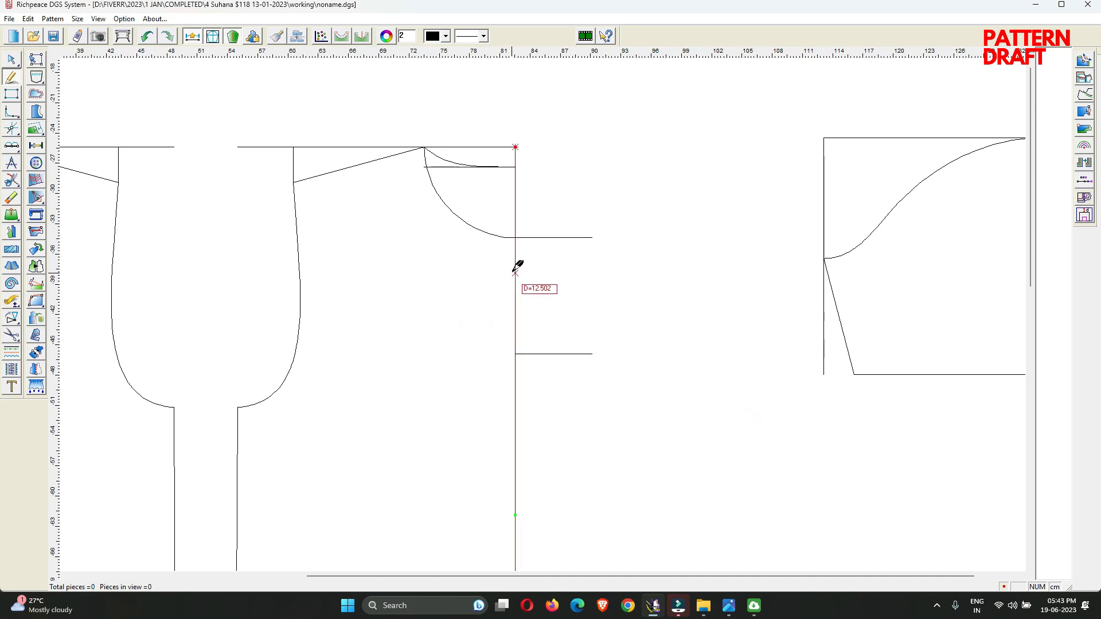
left_click(516, 316)
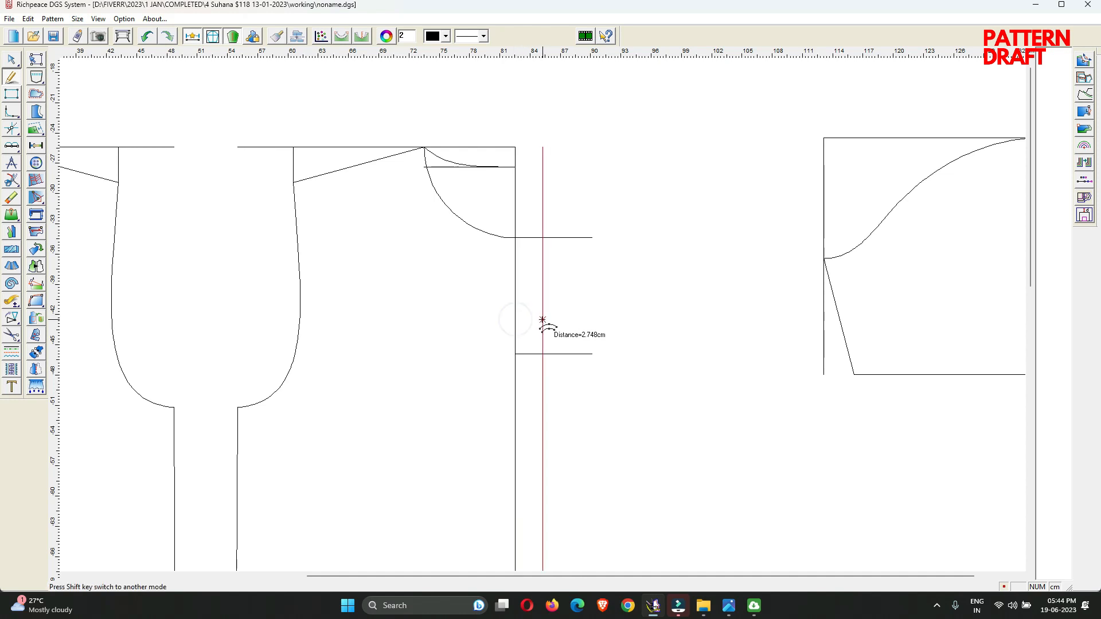
left_click(543, 321)
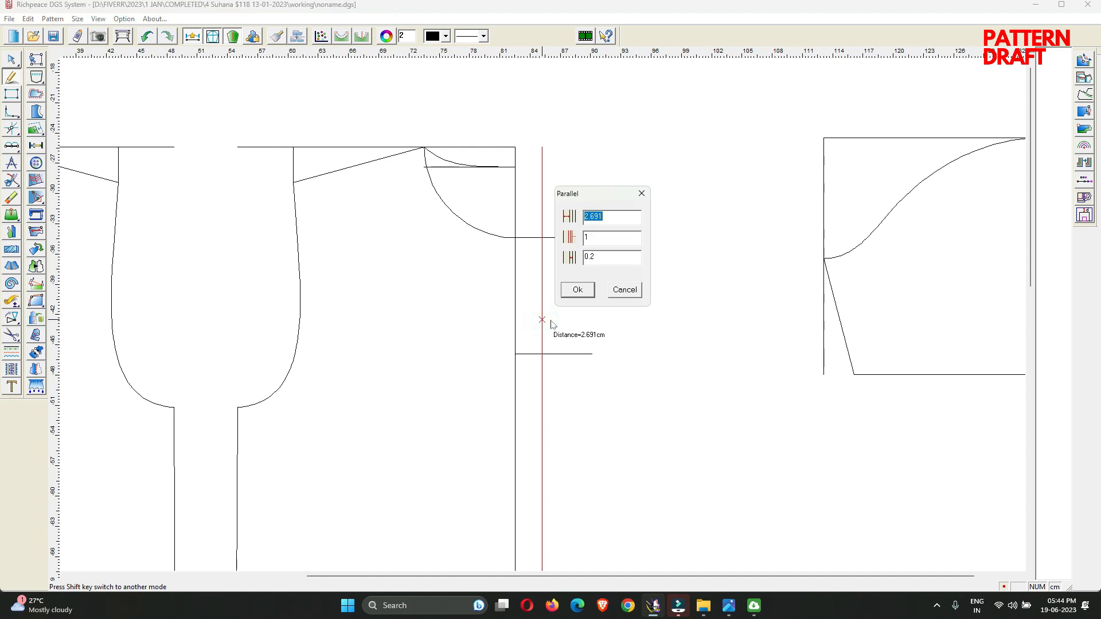
type("1.5")
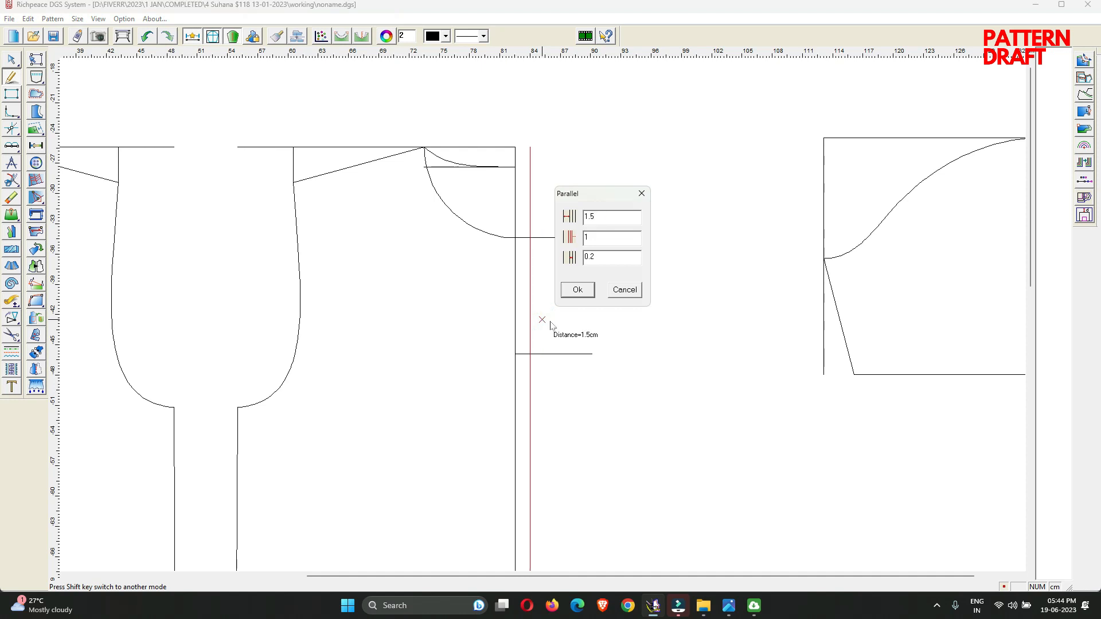
left_click(614, 295)
Offset a parallel of the centre front line 1.5 cm inward, towards the armhole
left_click(516, 289)
left_click(467, 290)
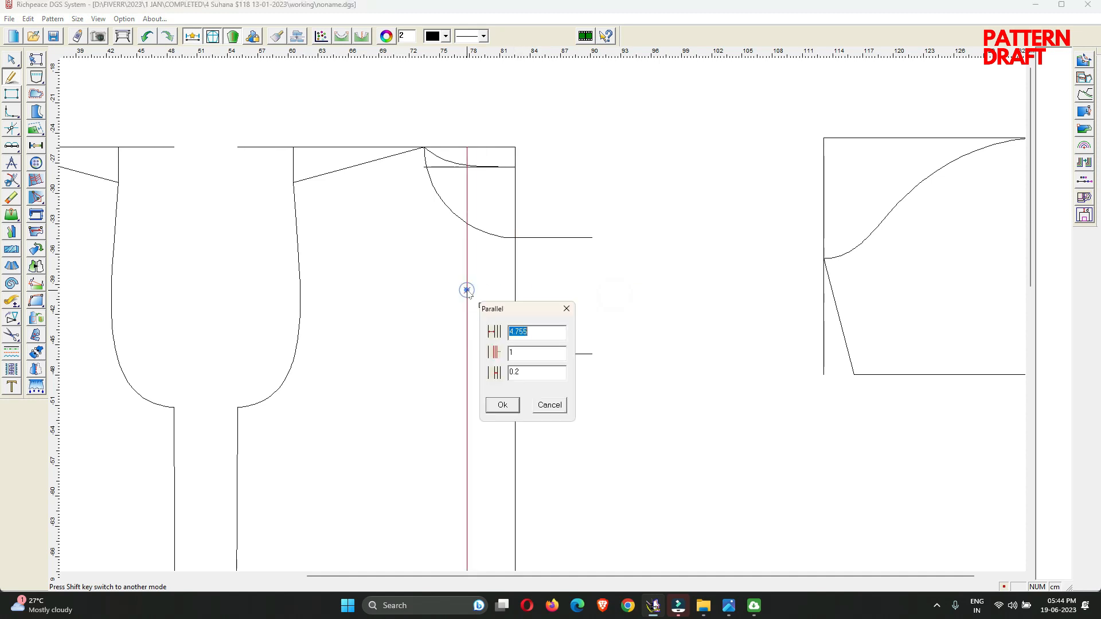
type("1.5")
key("Return")
Join the inner placket line with the lower horizontal line in a corner and extend the upper horizontal line to it
scroll(527, 335, "up", 1)
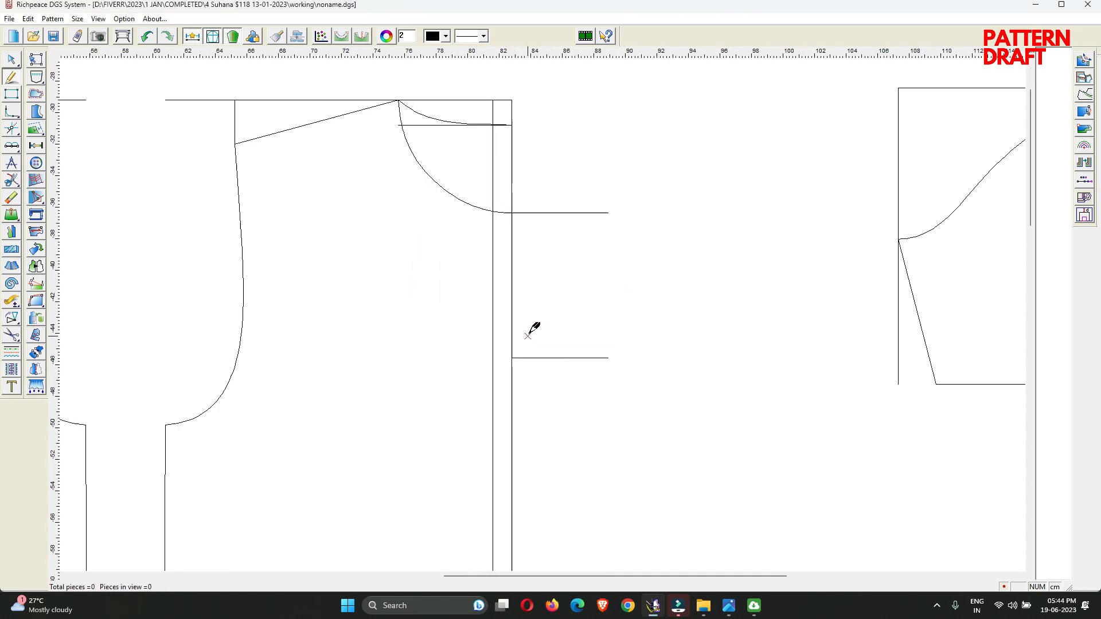
scroll(528, 336, "up", 1)
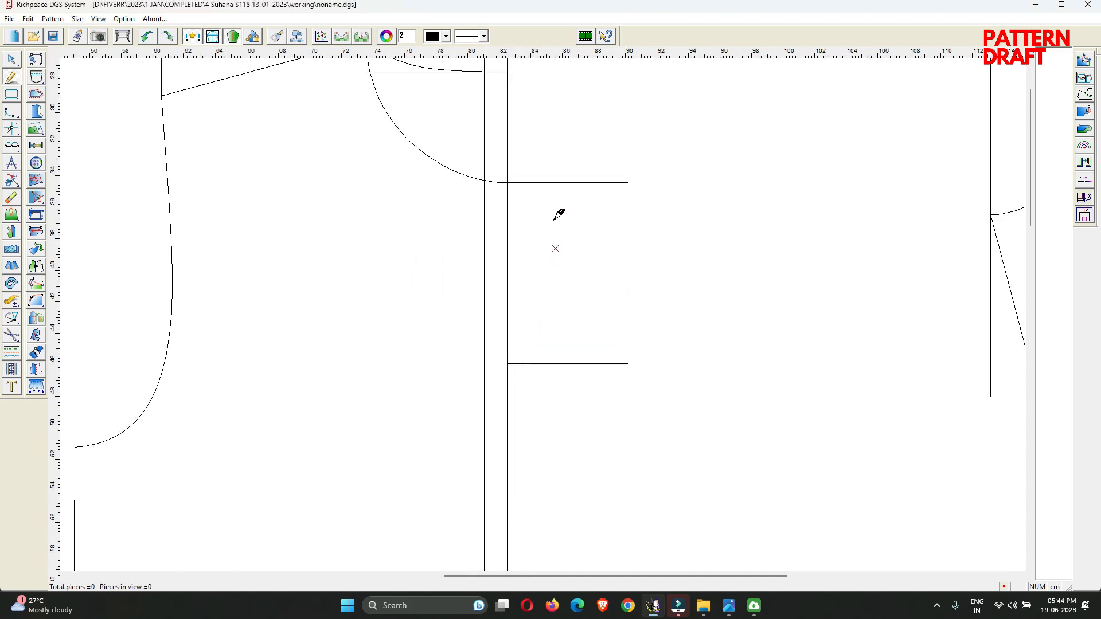
left_click_drag(435, 443, 497, 347)
right_click(497, 347)
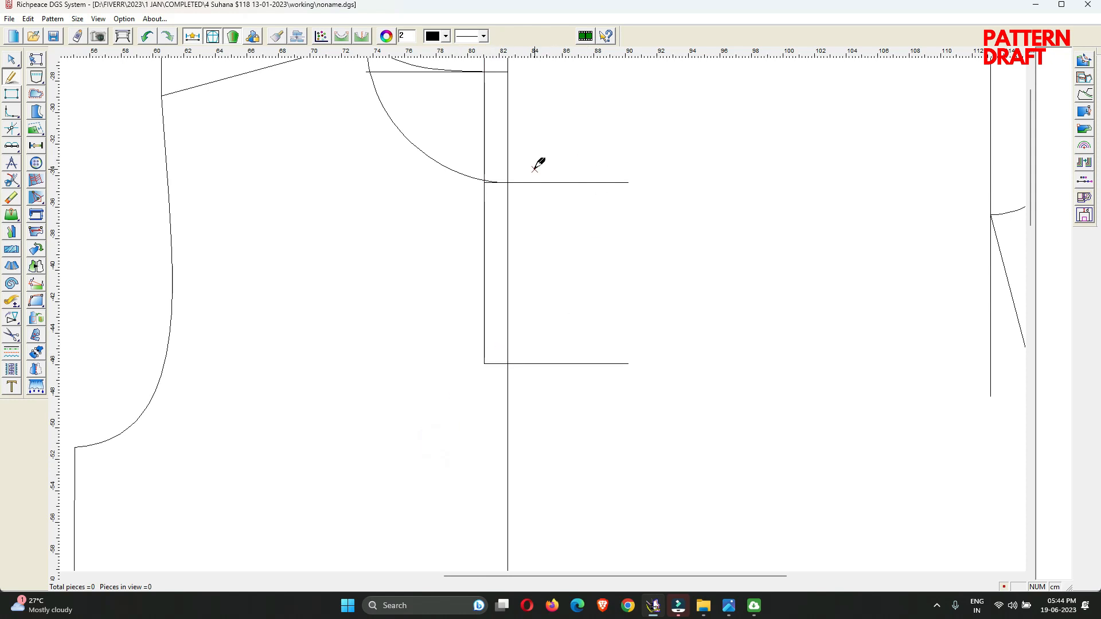
right_click(520, 244)
left_click(549, 238)
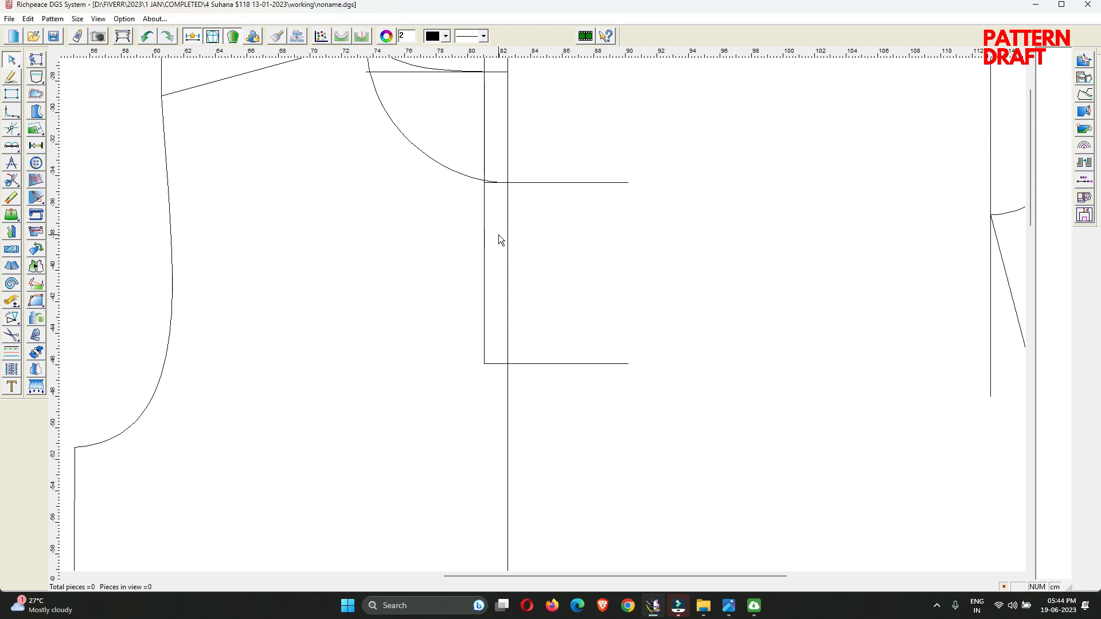
Trim the two horizontal placket lines at the centre front line, removing the parts that extend outside the front
right_click(539, 232)
left_click(566, 239)
left_click_drag(541, 136, 557, 379)
left_click(511, 318)
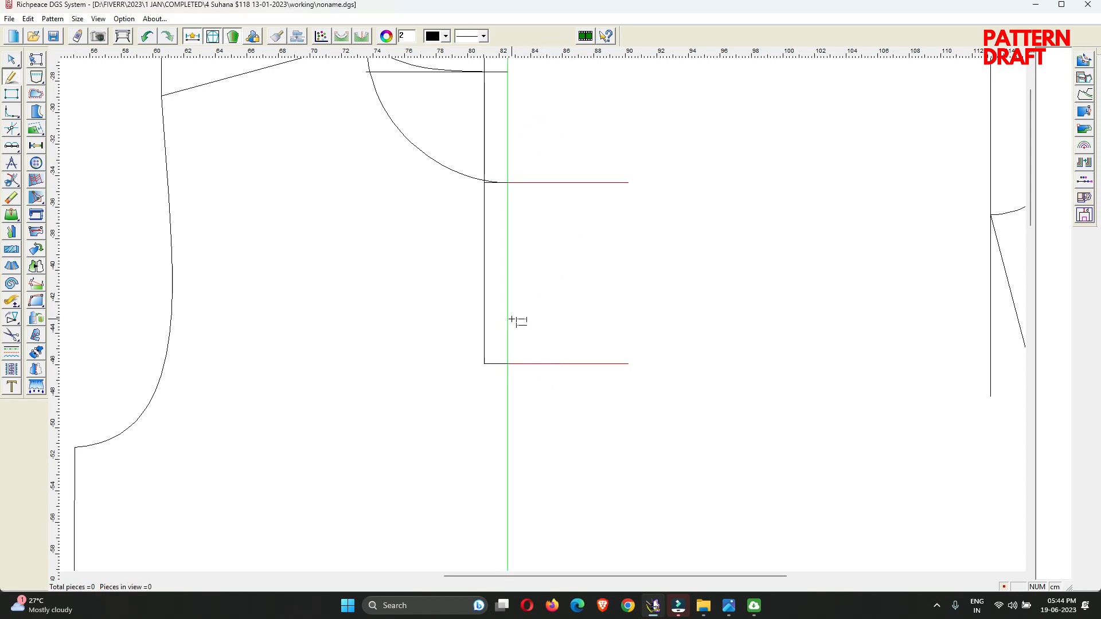
right_click(501, 310)
right_click(521, 170)
left_click(542, 182)
Trim the inner placket line at the front neckline curve, removing the part above it
scroll(565, 316, "down", 5)
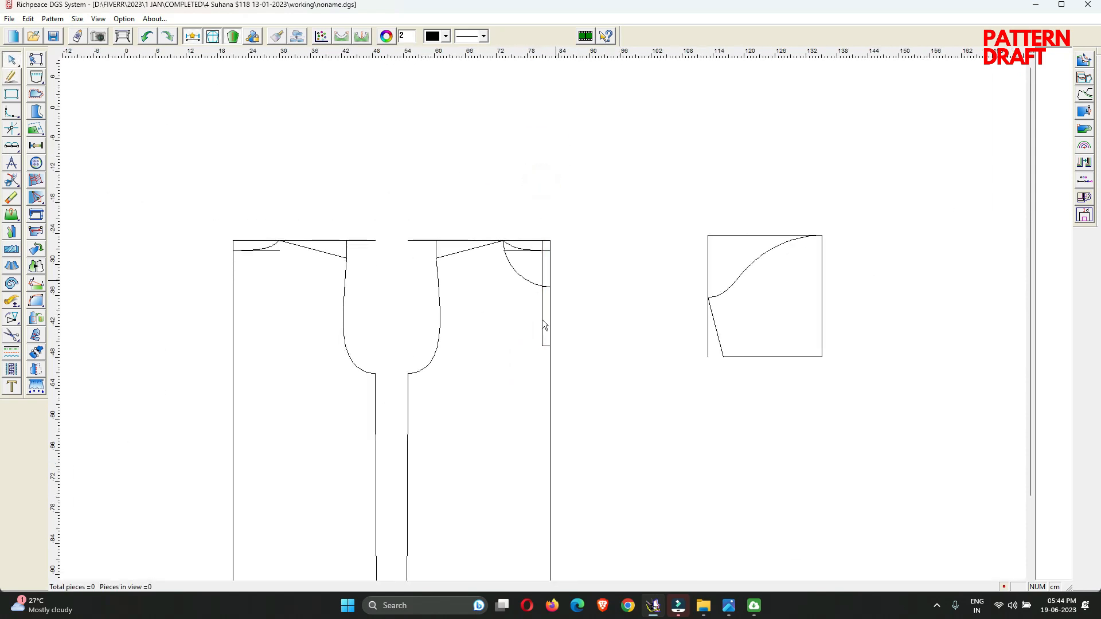
scroll(547, 281, "up", 10)
right_click(475, 409)
left_click(428, 420)
left_click(435, 435)
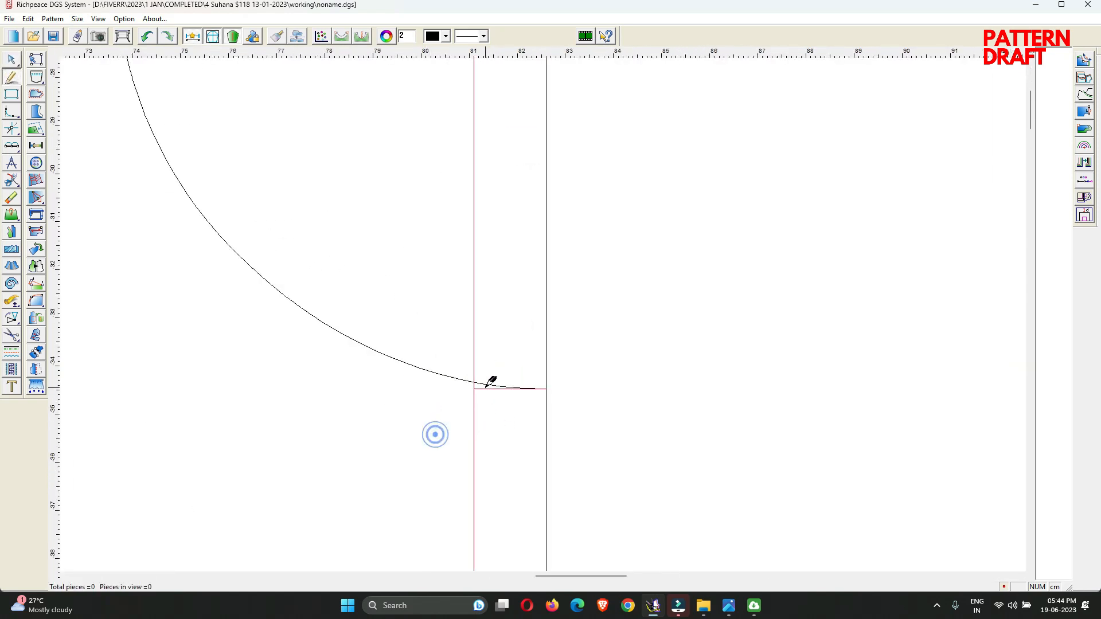
left_click(486, 385)
right_click(490, 425)
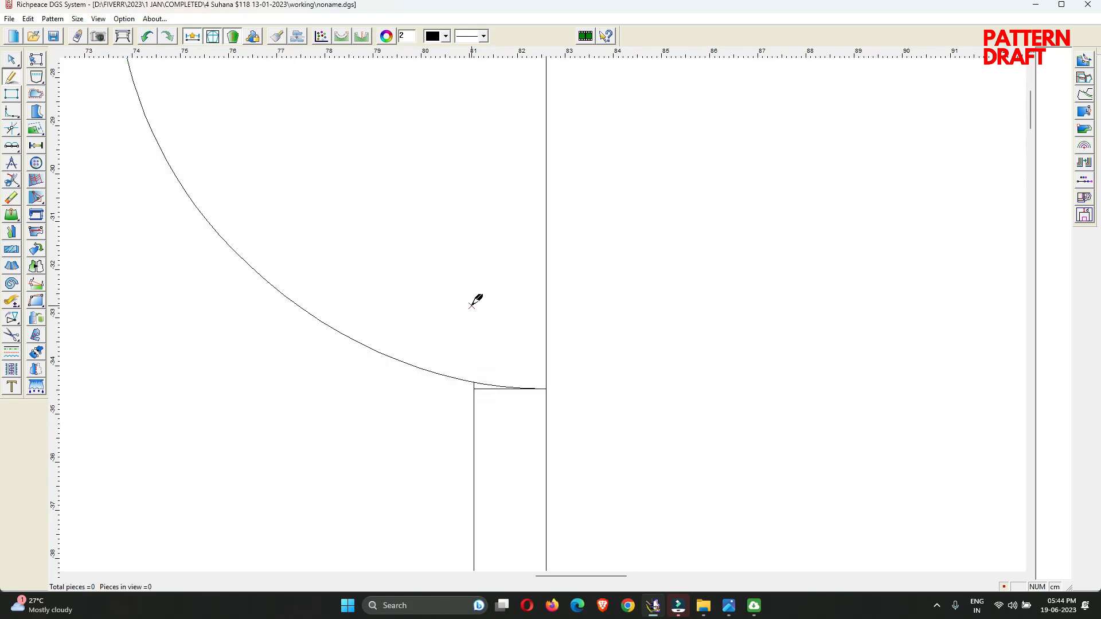
right_click(476, 308)
scroll(511, 457, "down", 4)
scroll(542, 314, "down", 2)
right_click(606, 300)
left_click(607, 301)
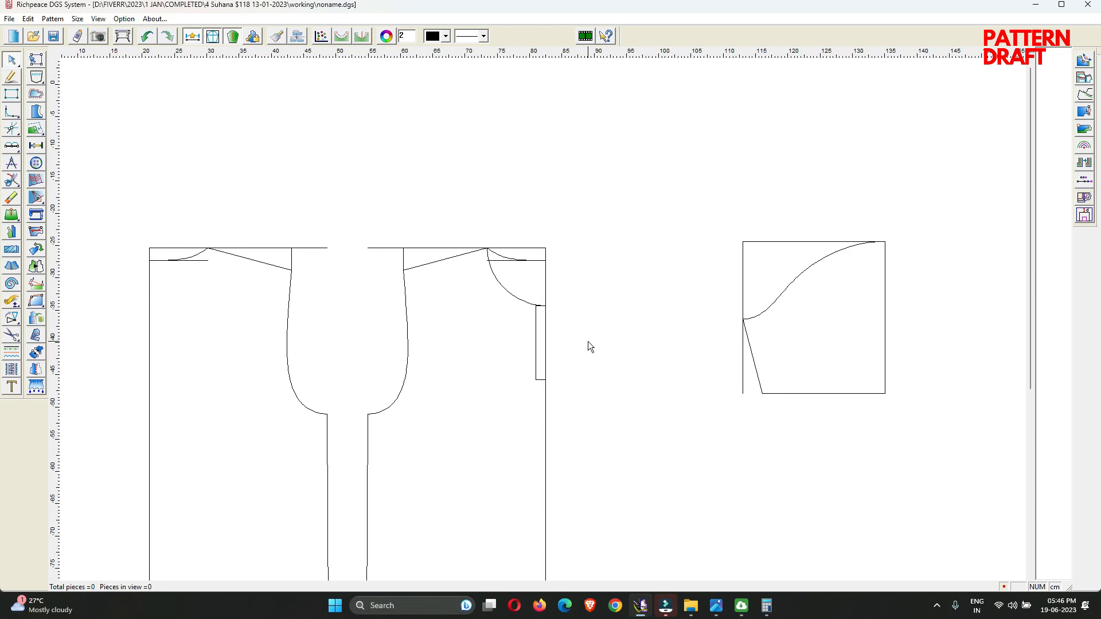
left_click(596, 178)
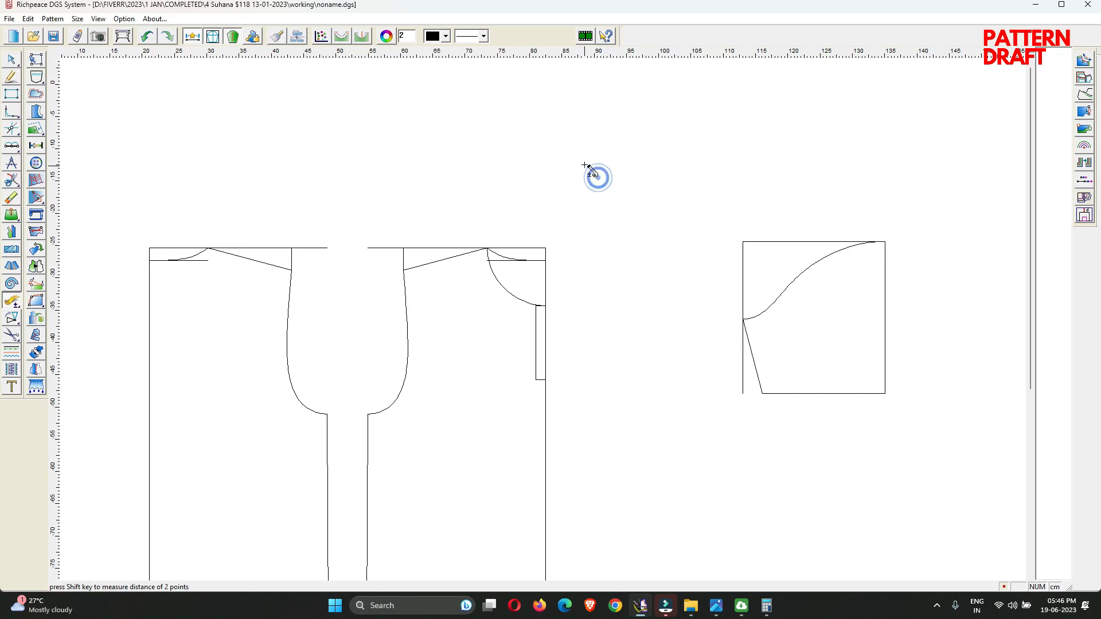
right_click(585, 166)
left_click(611, 170)
left_click_drag(450, 112, 780, 169)
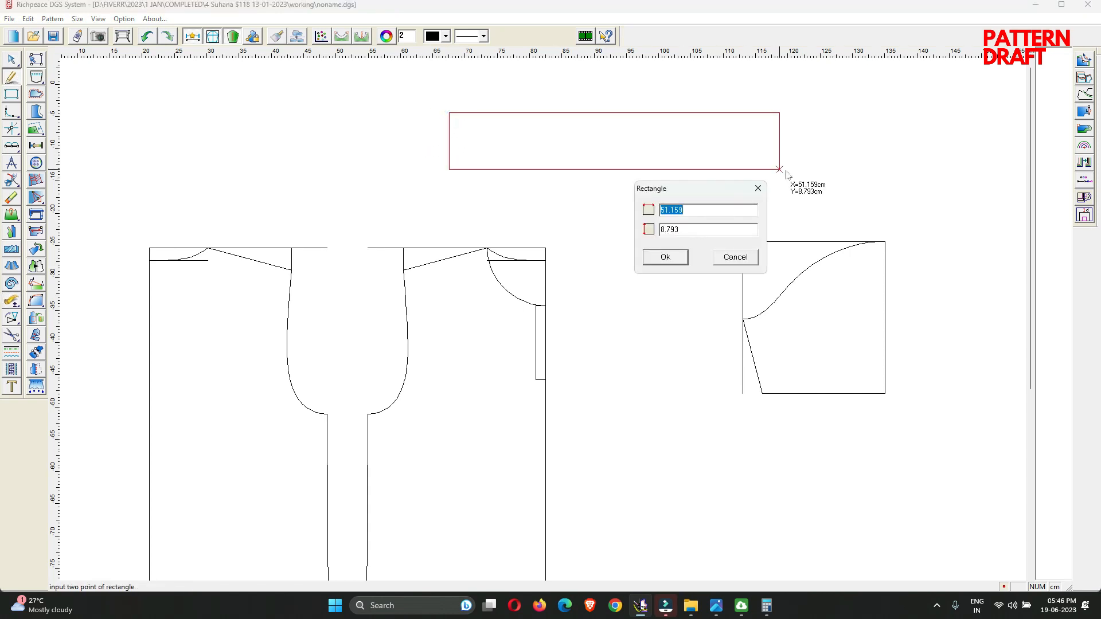
key("Escape")
Measure the length of the front neckline curve with the Compare length tool
key("r")
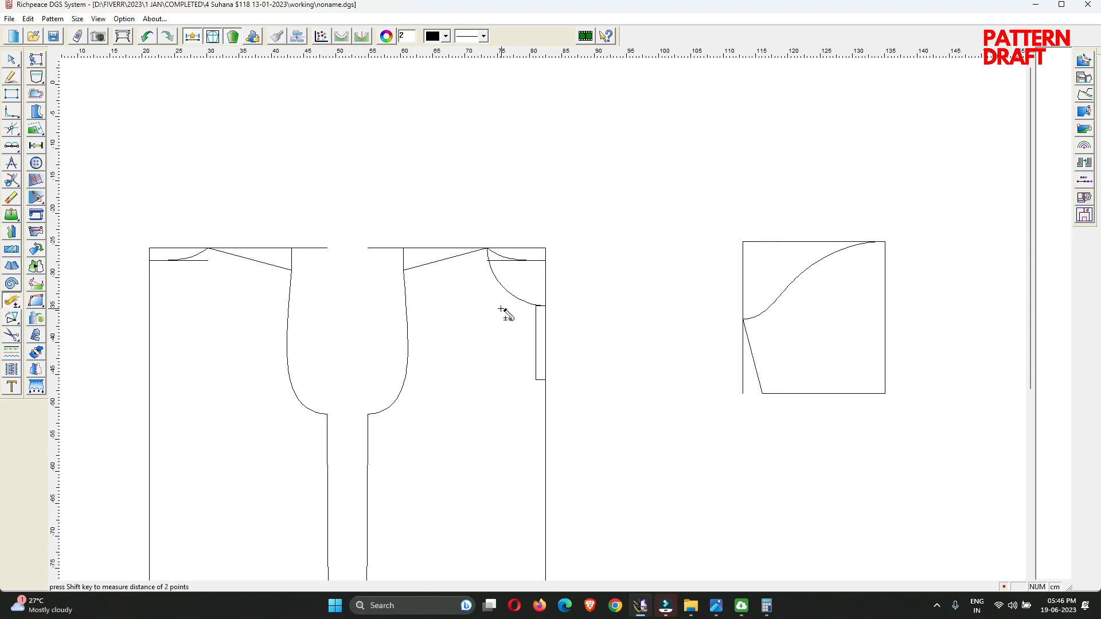
left_click_drag(499, 309, 518, 285)
scroll(509, 256, "up", 5)
key("r")
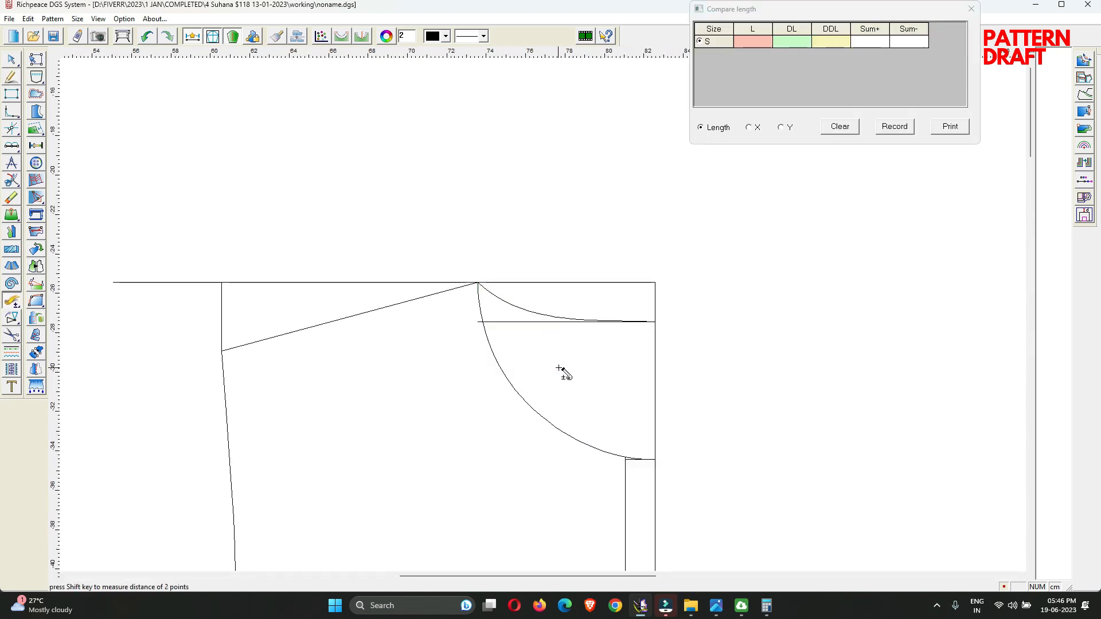
left_click_drag(559, 368, 548, 429)
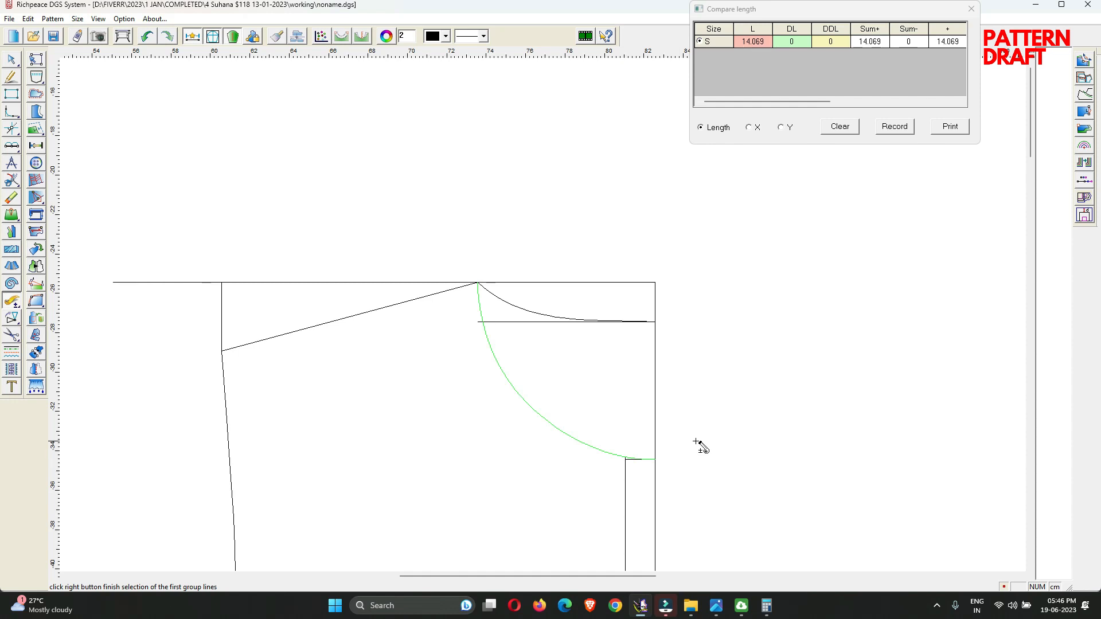
right_click(729, 334)
left_click(759, 344)
Mirror the placket's inner vertical and bottom lines across the centre front line
scroll(646, 477, "down", 2)
scroll(544, 319, "up", 2)
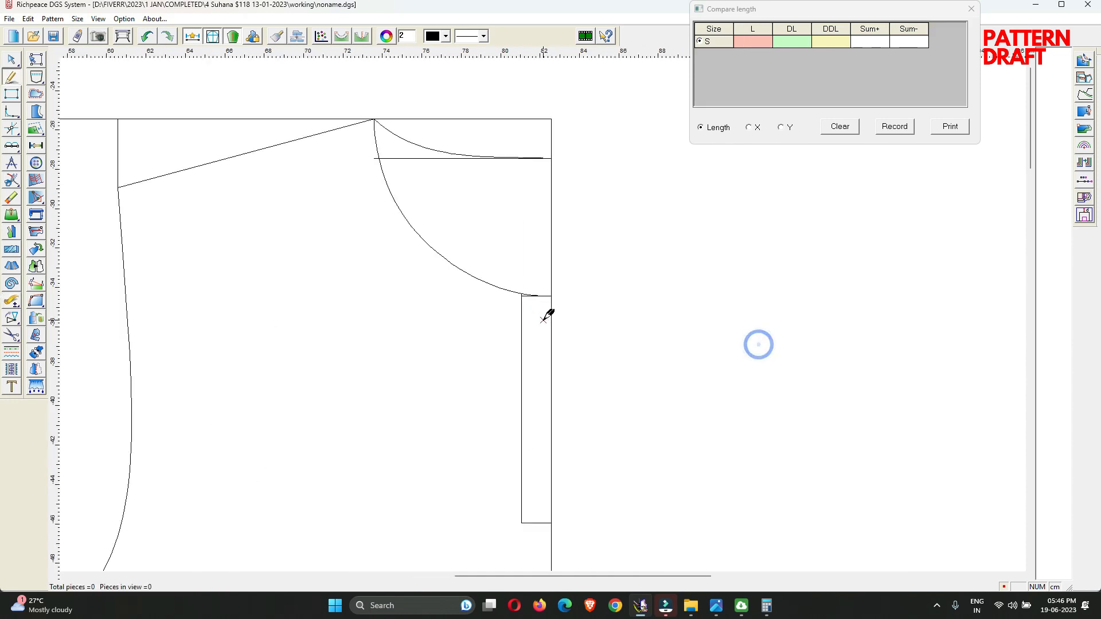
key("k")
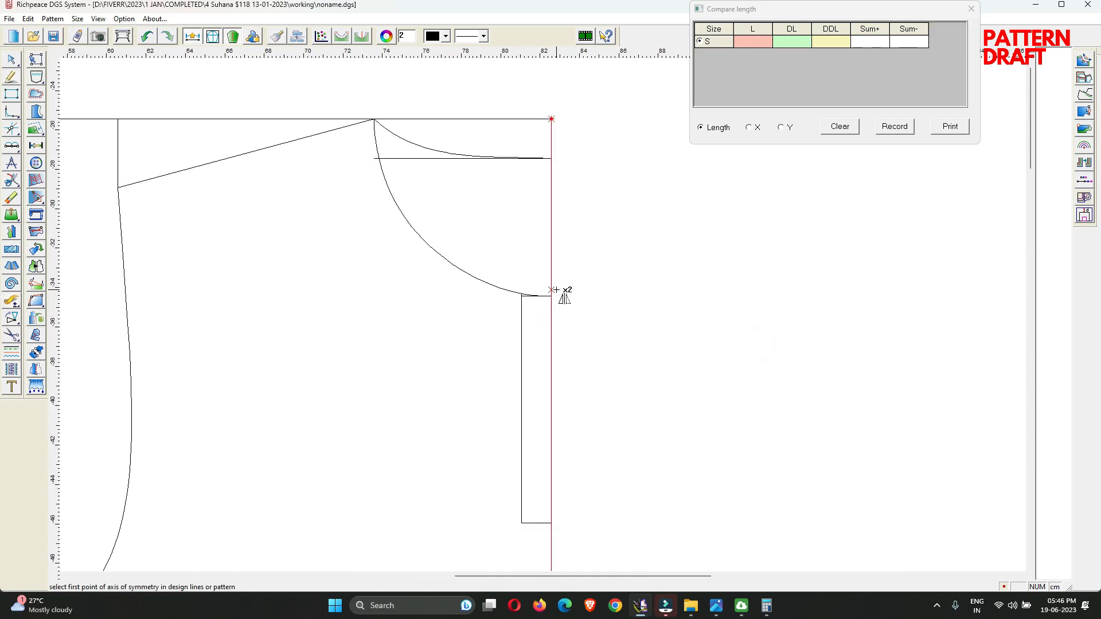
left_click(553, 291)
left_click_drag(492, 512, 532, 488)
right_click(531, 496)
Draw a 1.5 cm horizontal line from the centre front to the mirrored placket edge, closing the placket's top
scroll(553, 300, "up", 3)
right_click(608, 241)
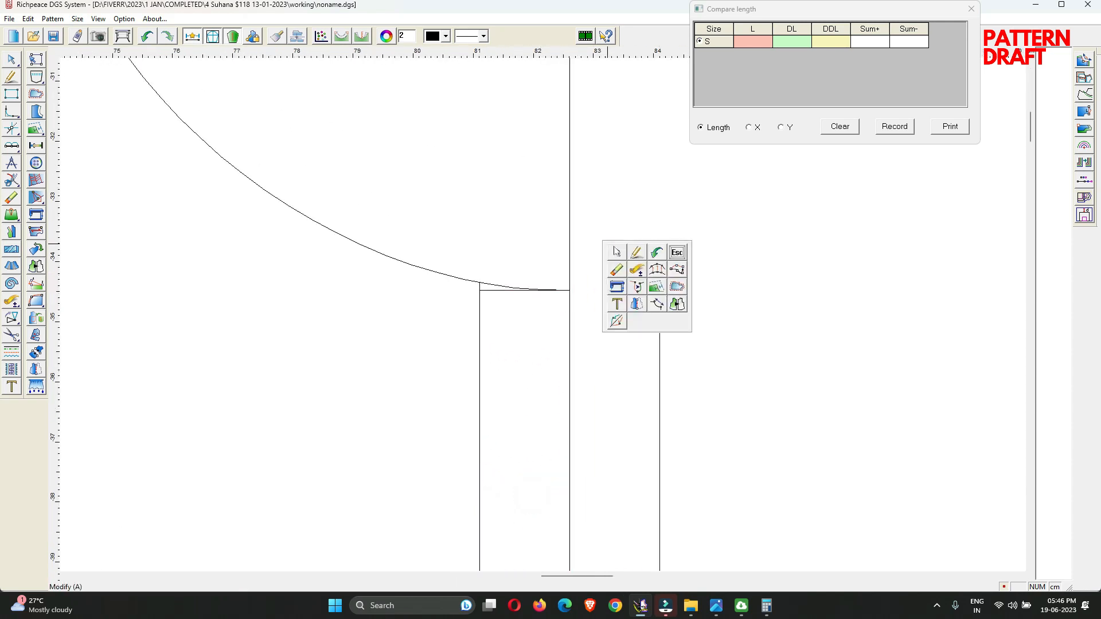
left_click(644, 251)
left_click(571, 291)
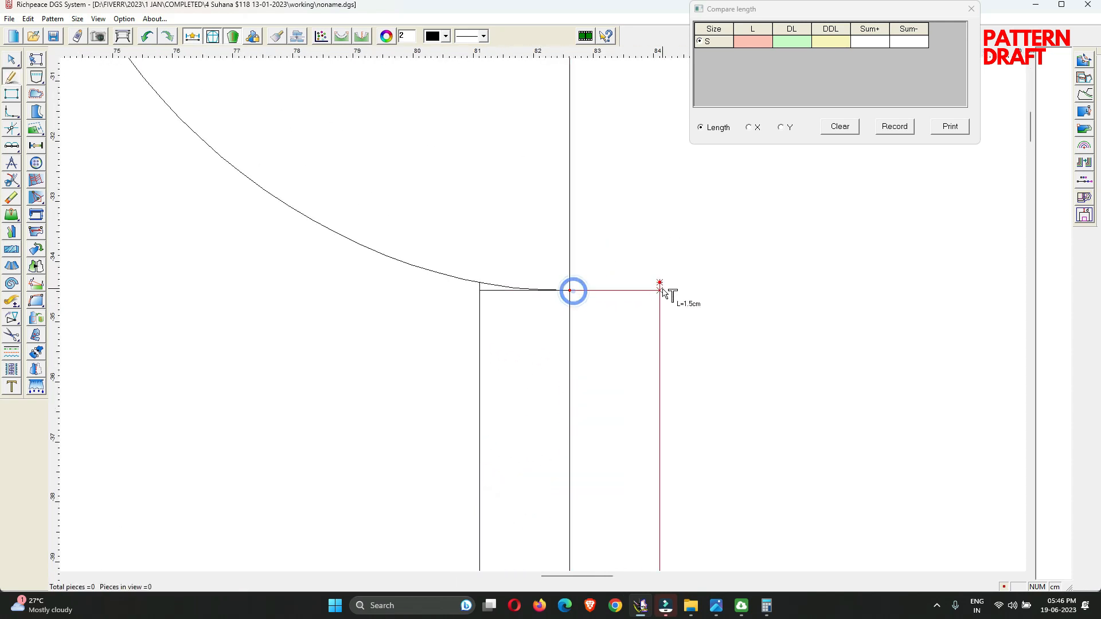
left_click(661, 291)
right_click(676, 279)
right_click(641, 239)
left_click(649, 244)
scroll(611, 284, "down", 3)
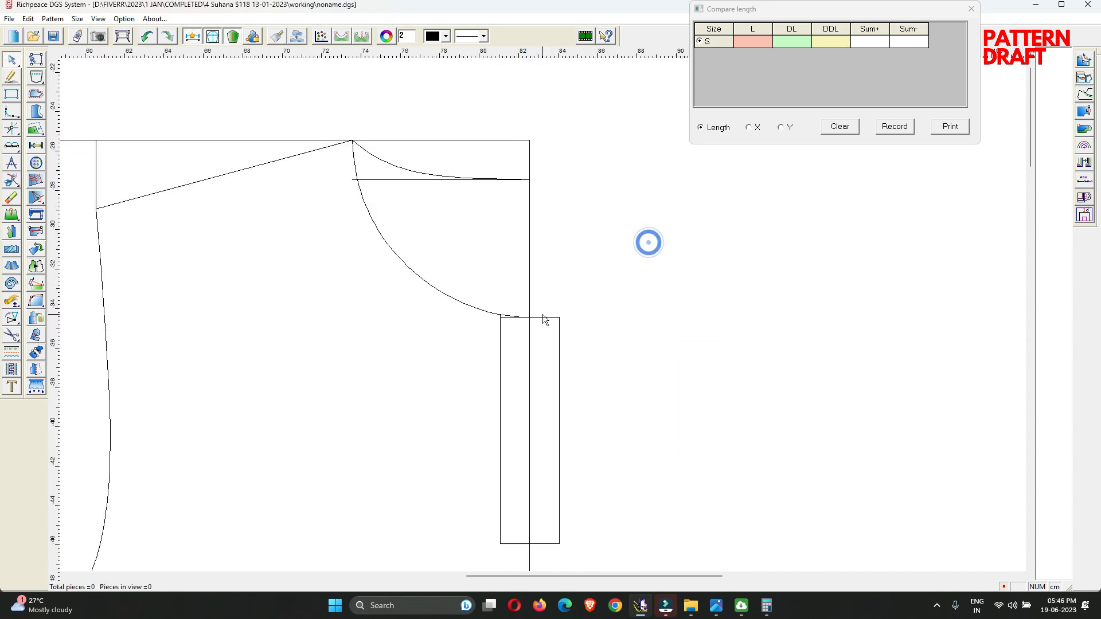
Measure the combined length of the front and back neckline curves including the placket's top extension
key("r")
left_click_drag(459, 228, 373, 297)
left_click_drag(547, 296, 542, 324)
left_click(423, 172)
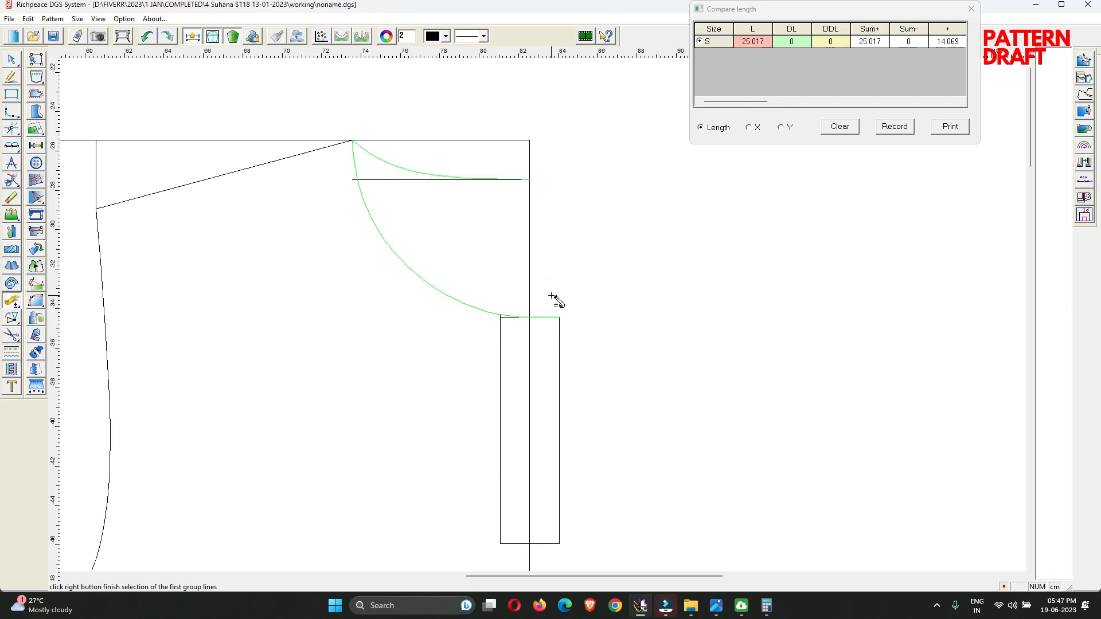
left_click_drag(550, 295, 546, 337)
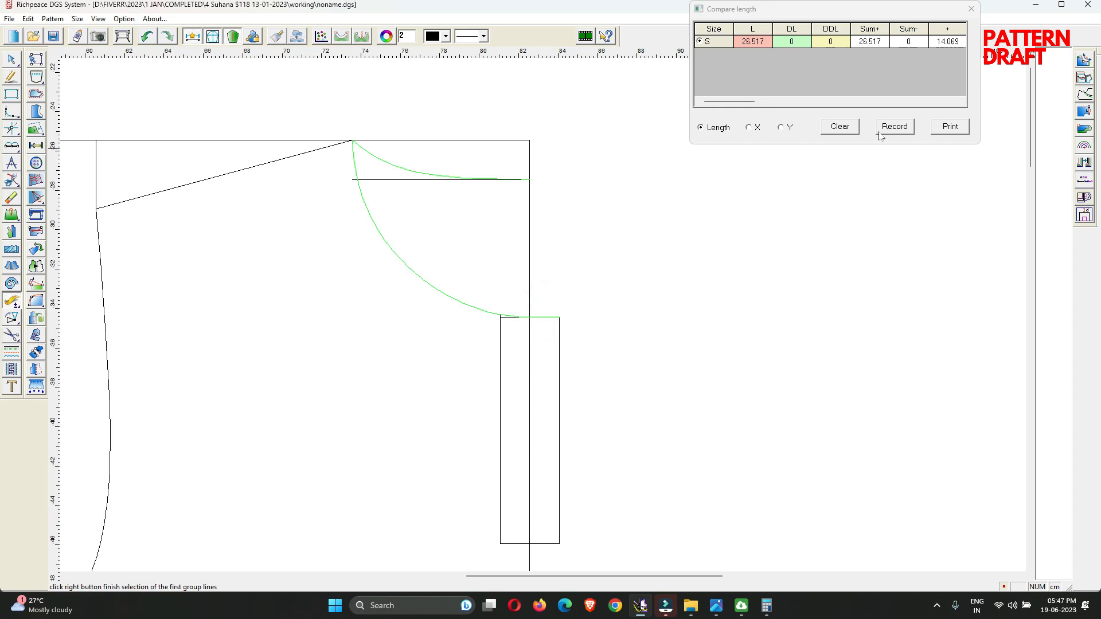
Clear the measurement and measure the back and front neckline curves together, only up to the centre front line
left_click(841, 126)
left_click(396, 168)
left_click_drag(441, 244, 380, 358)
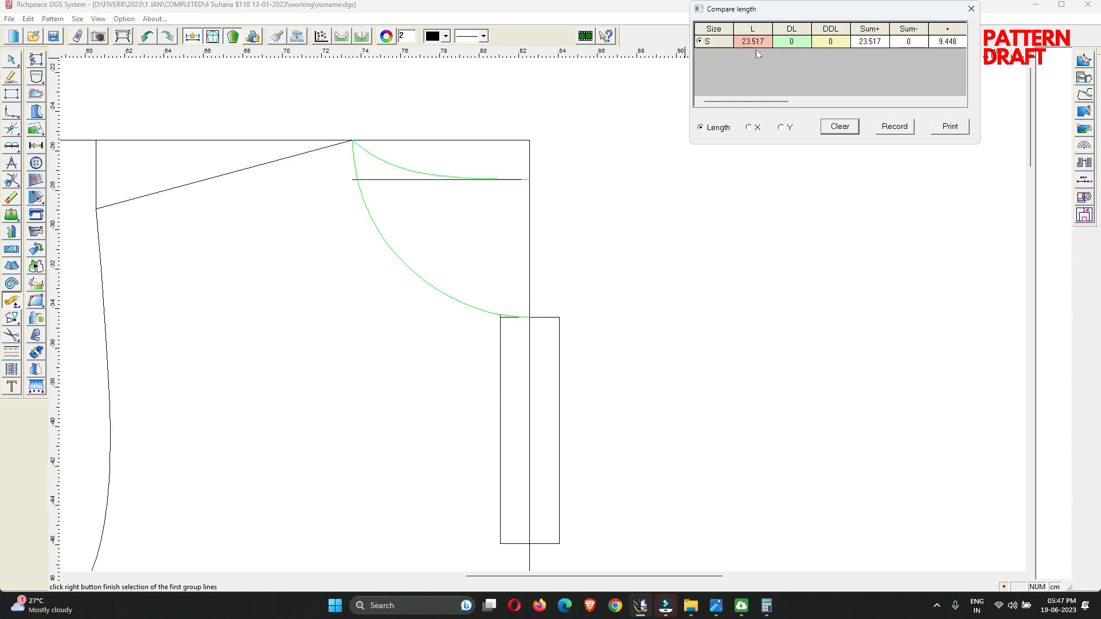
left_click(645, 178)
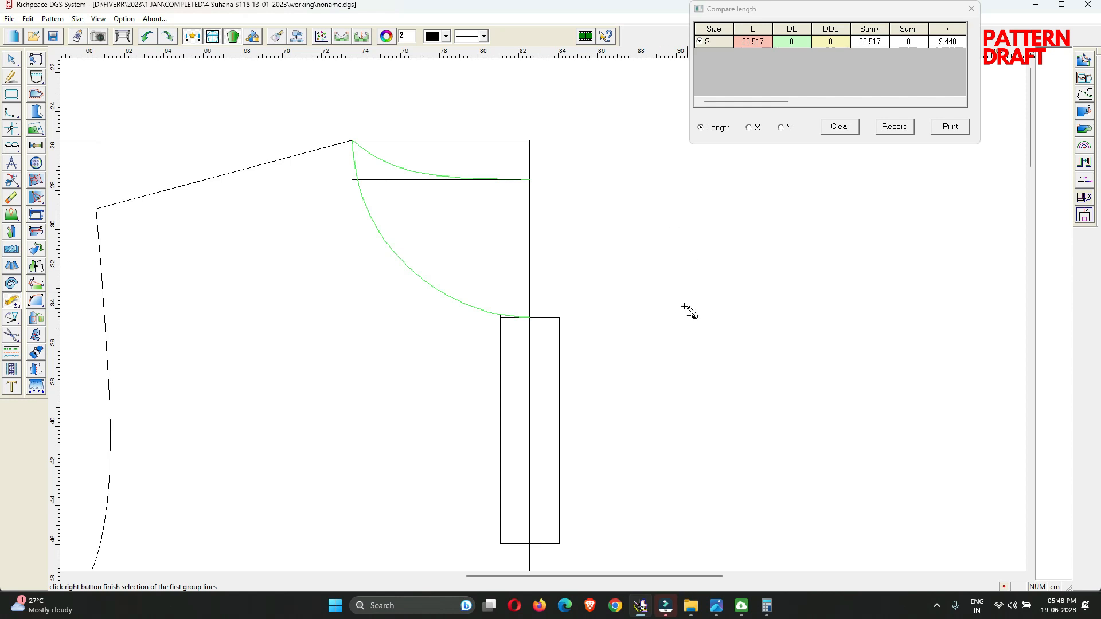
right_click(706, 356)
Draw a collar rectangle 23.517 cm wide and 9 cm high in the empty space above the front bodice
right_click(763, 256)
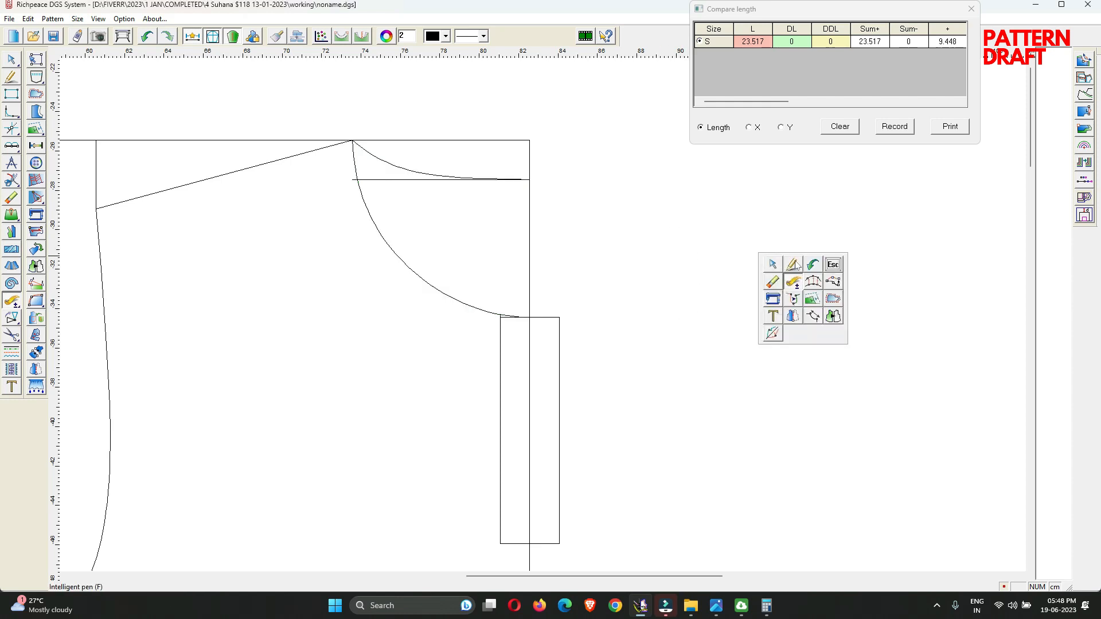
left_click(795, 261)
scroll(542, 264, "down", 7)
scroll(538, 252, "up", 3)
left_click_drag(423, 195, 645, 274)
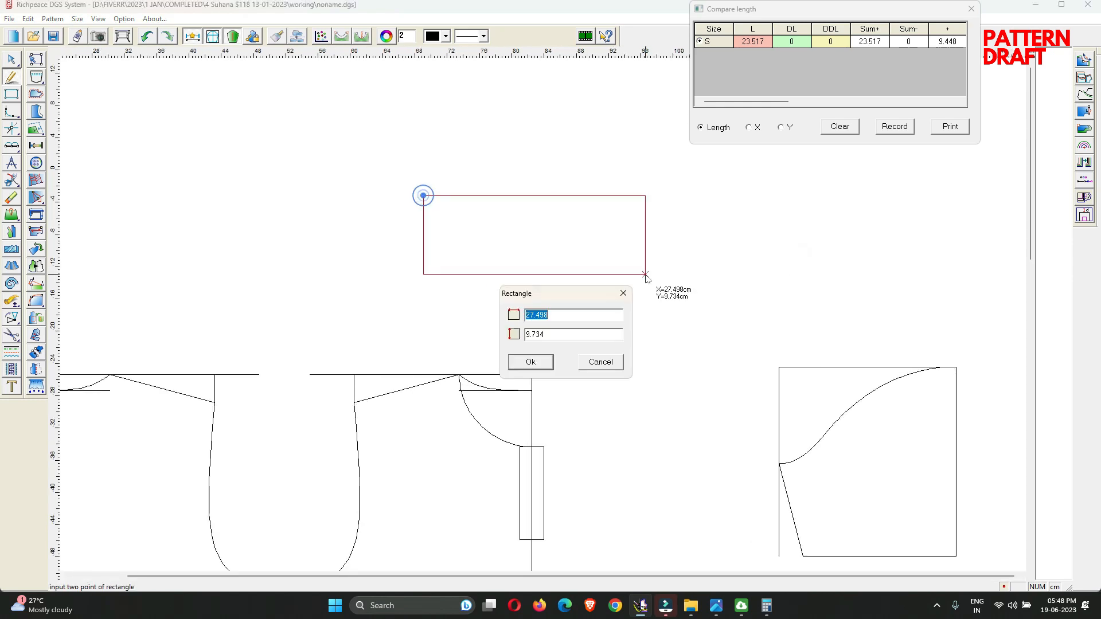
type("23")
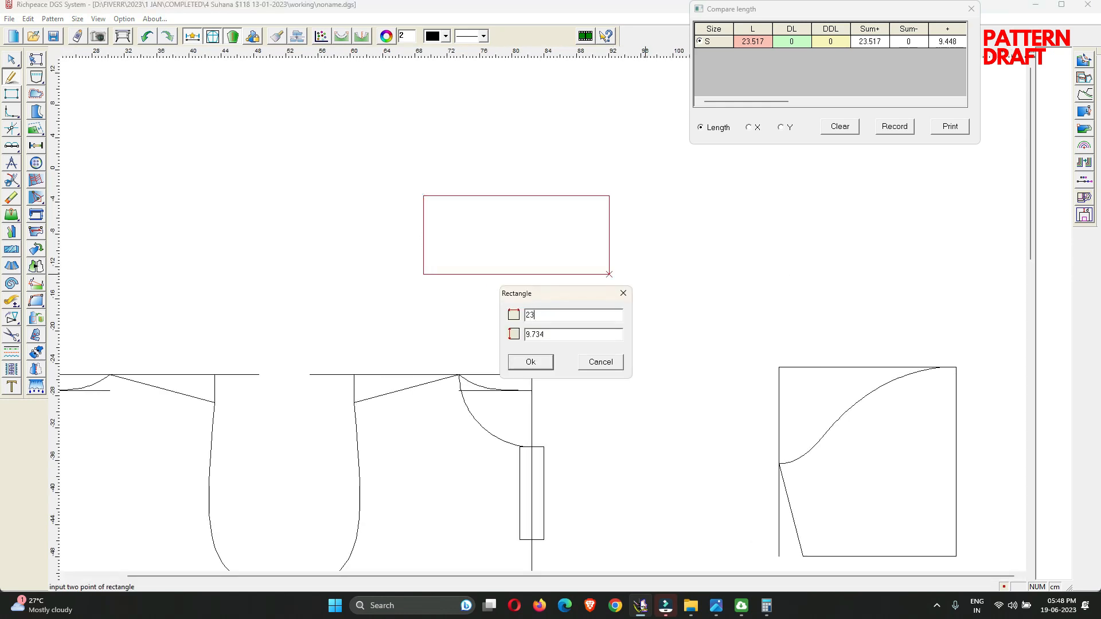
type(".517")
key("Tab")
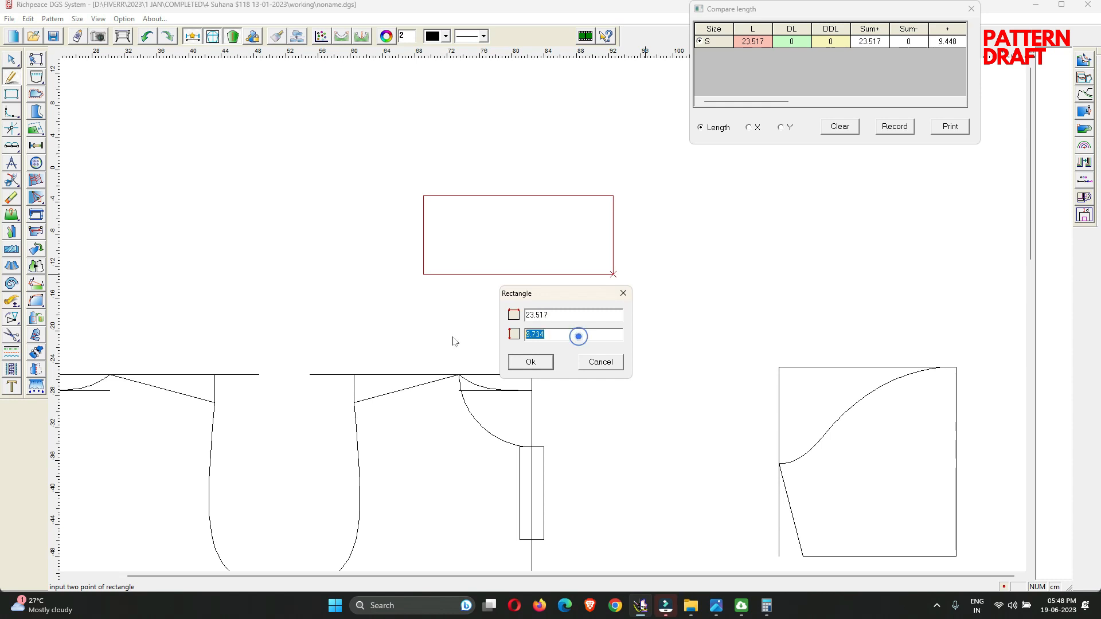
type("9")
left_click(532, 360)
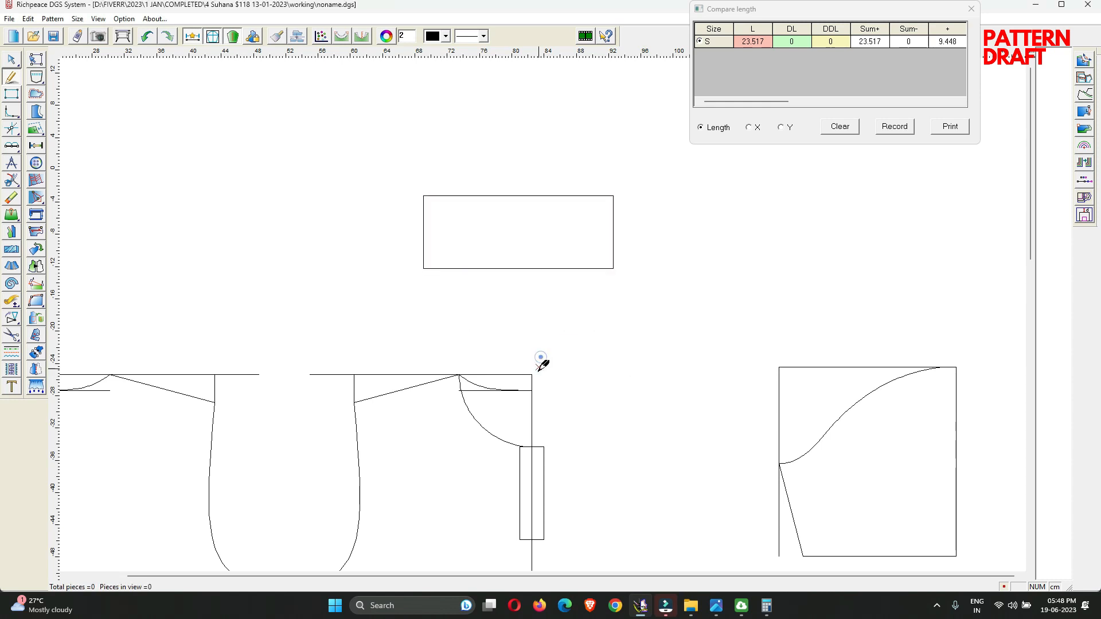
Apply Flouncing to the collar rectangle with Helix3 and 20 pleats, spreading the lower edge to curve the collar from its fixed right end
right_click(353, 239)
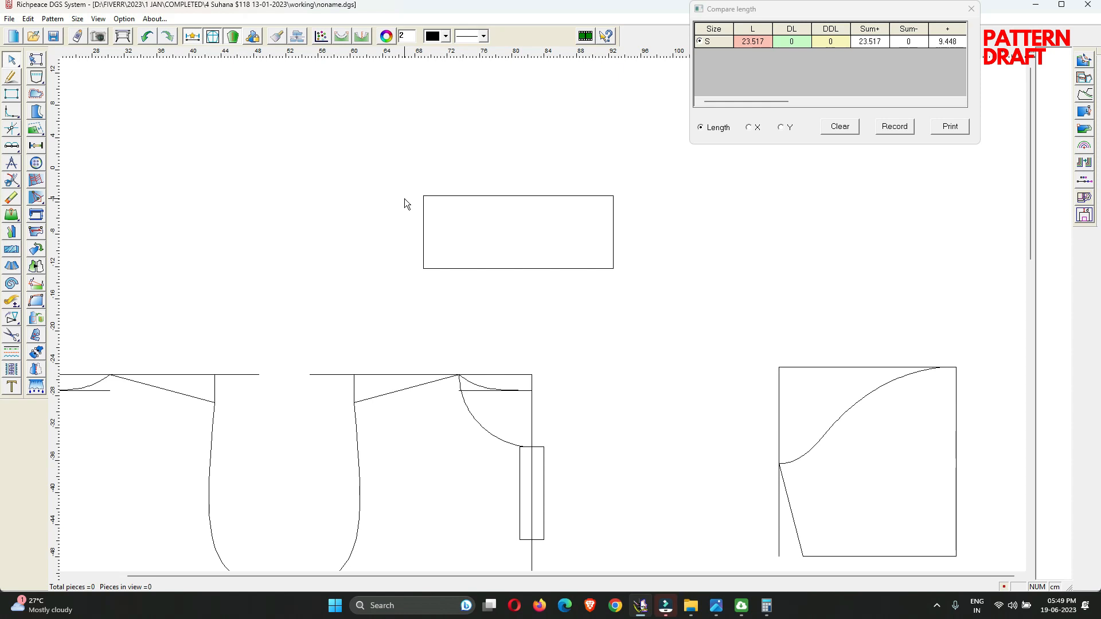
left_click(637, 326)
scroll(537, 202, "up", 2)
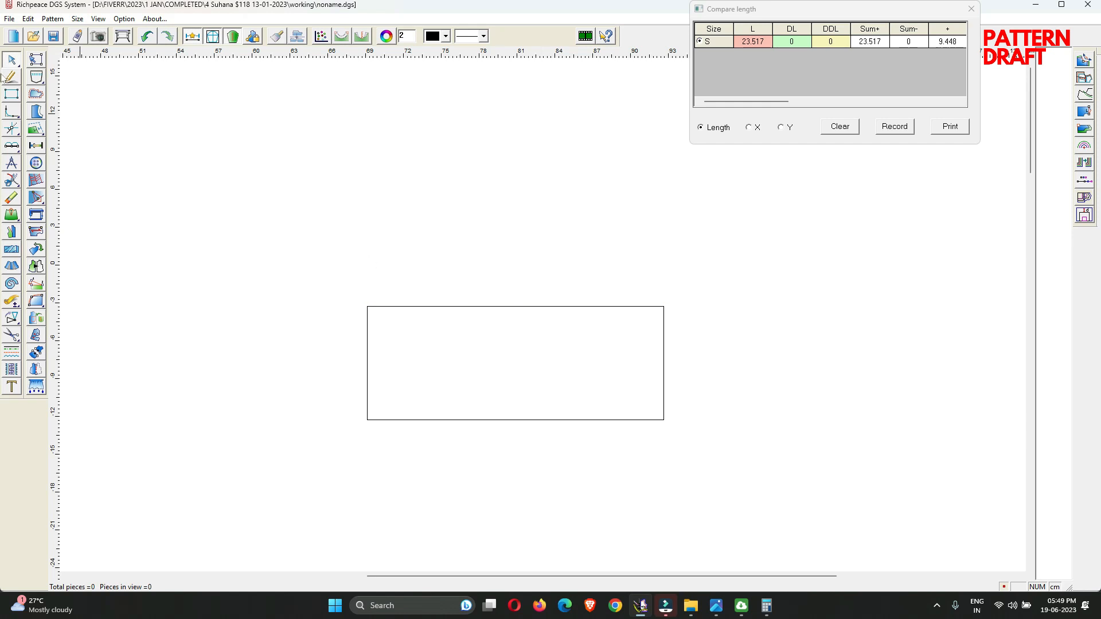
left_click(12, 282)
left_click_drag(238, 228, 757, 470)
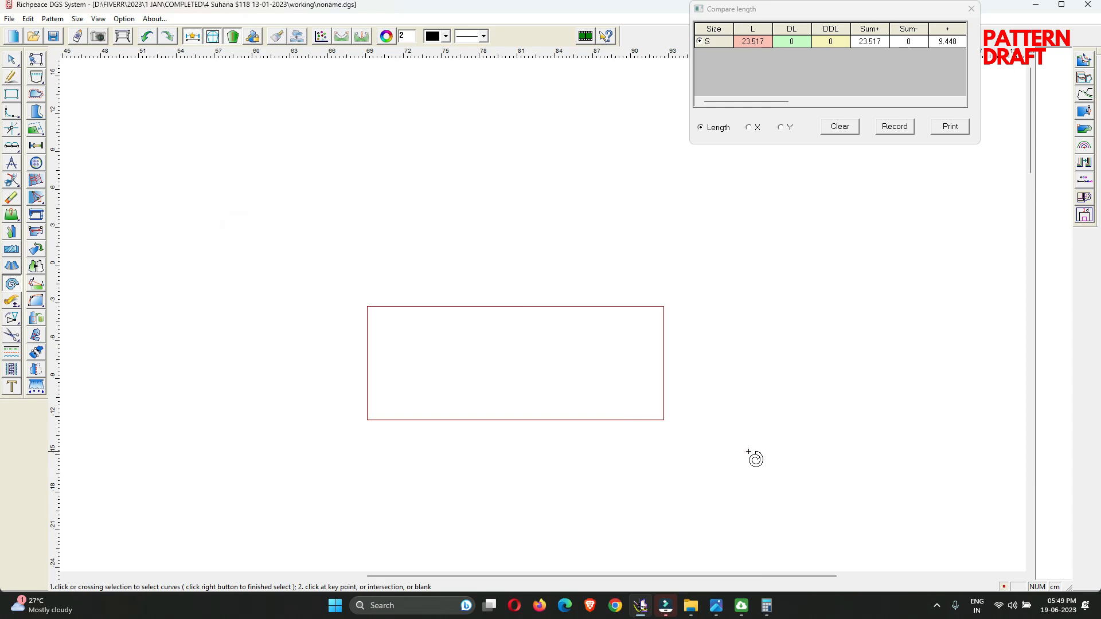
right_click(632, 315)
left_click(634, 306)
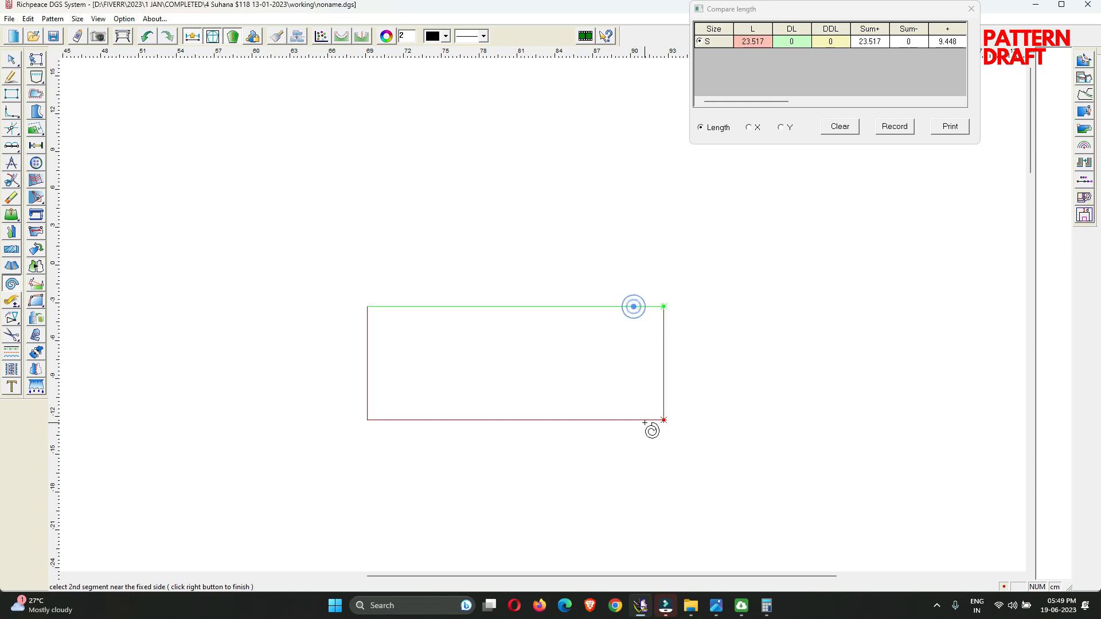
left_click(644, 420)
left_click_drag(586, 219, 891, 219)
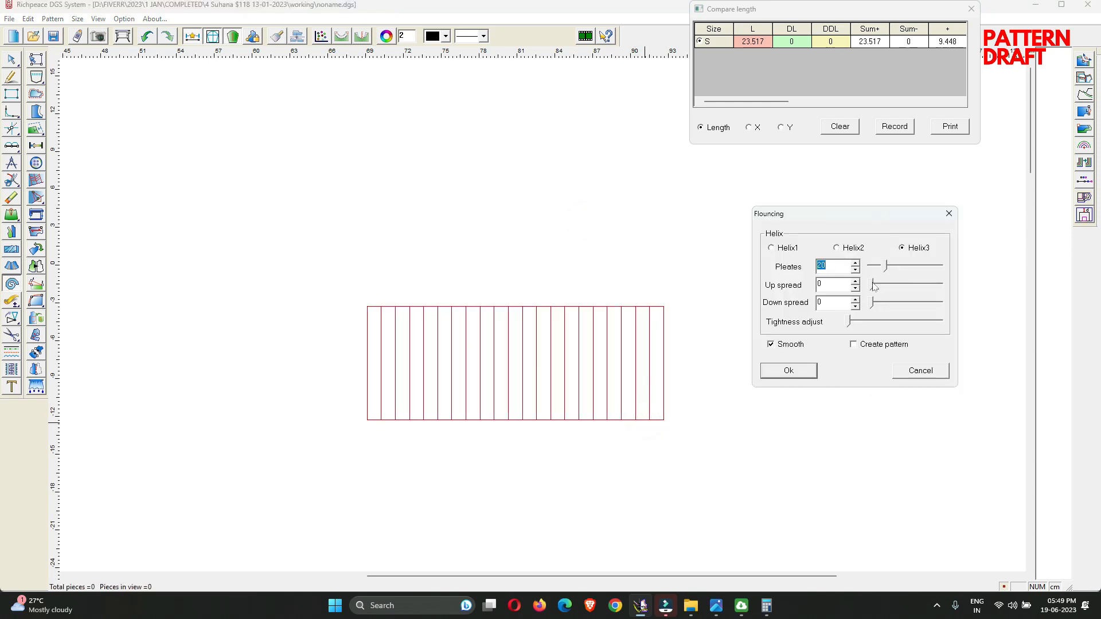
left_click_drag(872, 284, 876, 308)
left_click(806, 373)
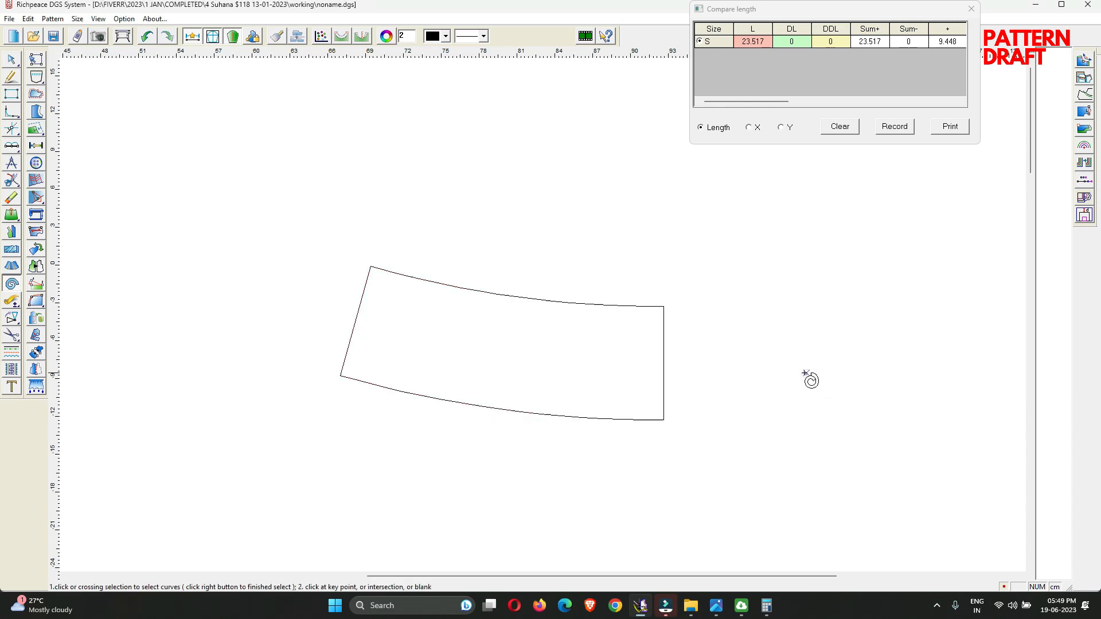
right_click(807, 376)
left_click(433, 187)
right_click(616, 234)
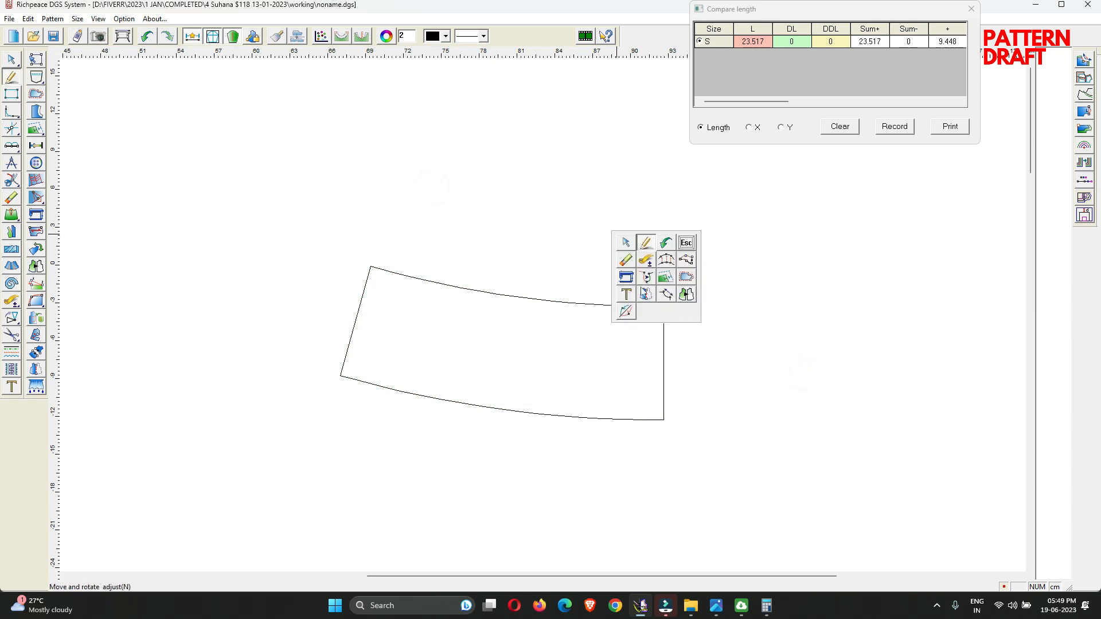
left_click(642, 288)
left_click_drag(625, 324, 711, 347)
left_click_drag(552, 367, 508, 443)
right_click(654, 184)
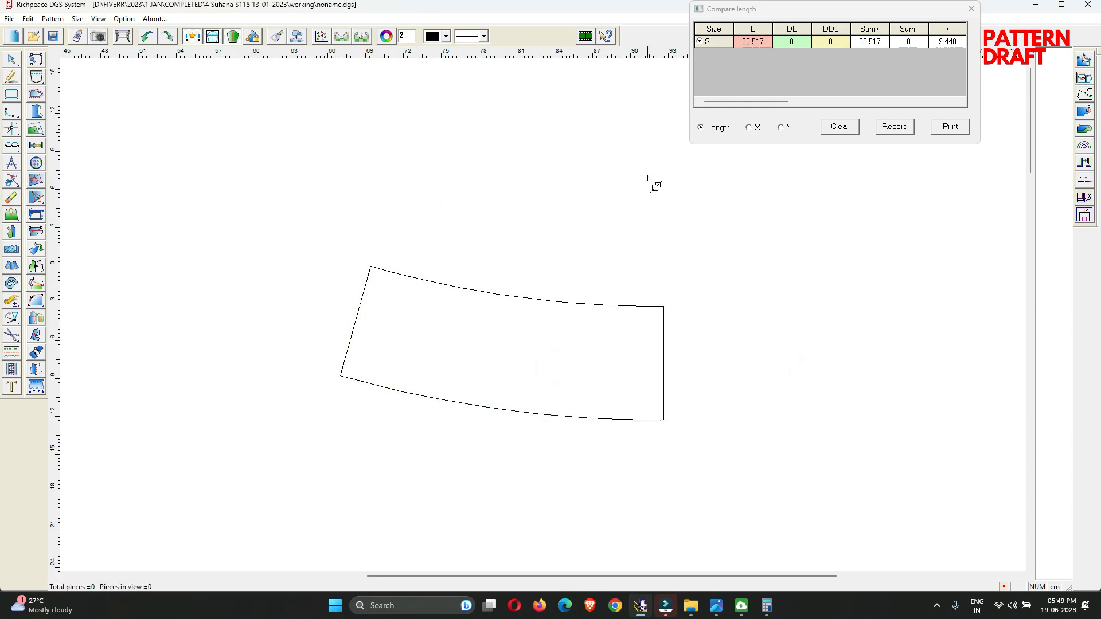
right_click(653, 182)
left_click(671, 186)
right_click(566, 206)
left_click(587, 214)
Draw a vertical helper line 6.594 cm long downward from the point 23.517 cm along the collar's lower curve, measured from its right end
scroll(610, 198, "down", 6)
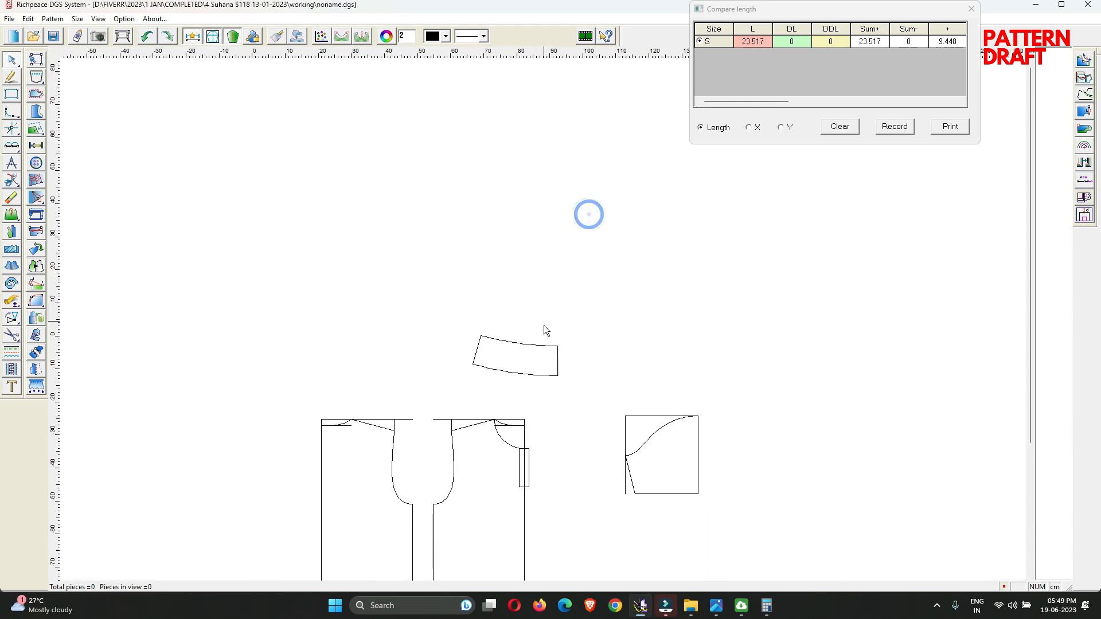
scroll(511, 473, "up", 2)
scroll(544, 254, "up", 2)
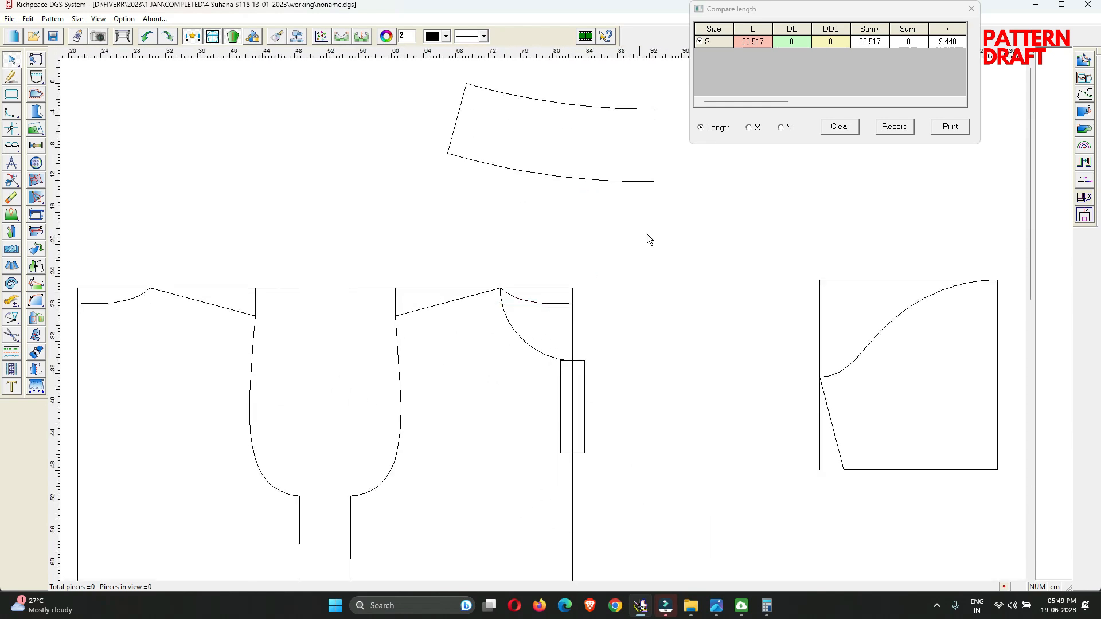
scroll(647, 234, "down", 1)
scroll(467, 284, "up", 2)
right_click(544, 264)
left_click(578, 272)
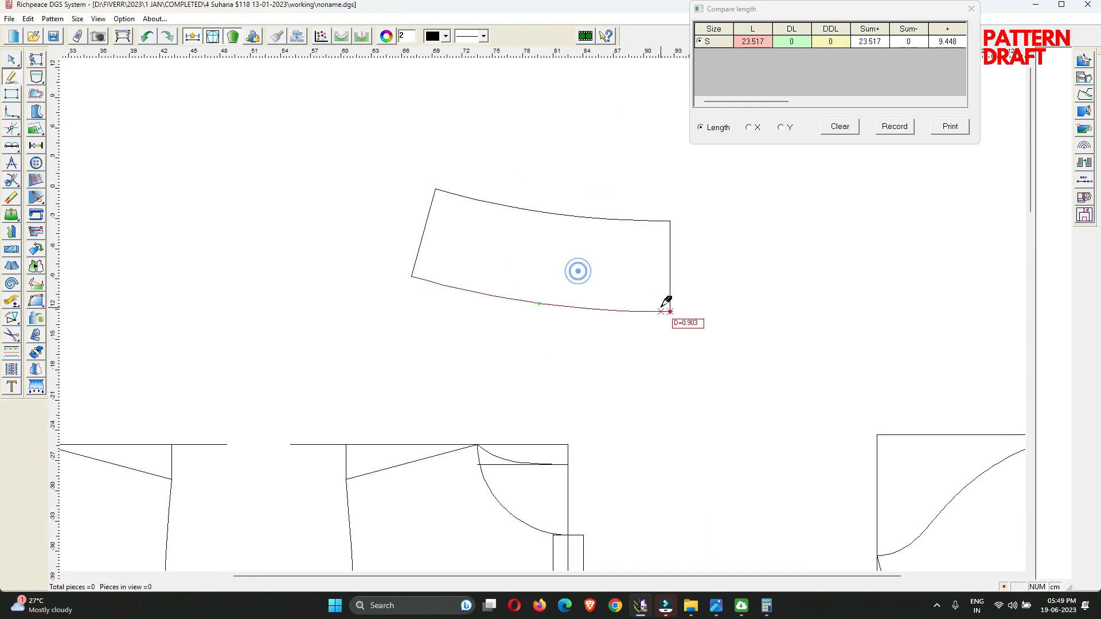
left_click(660, 312)
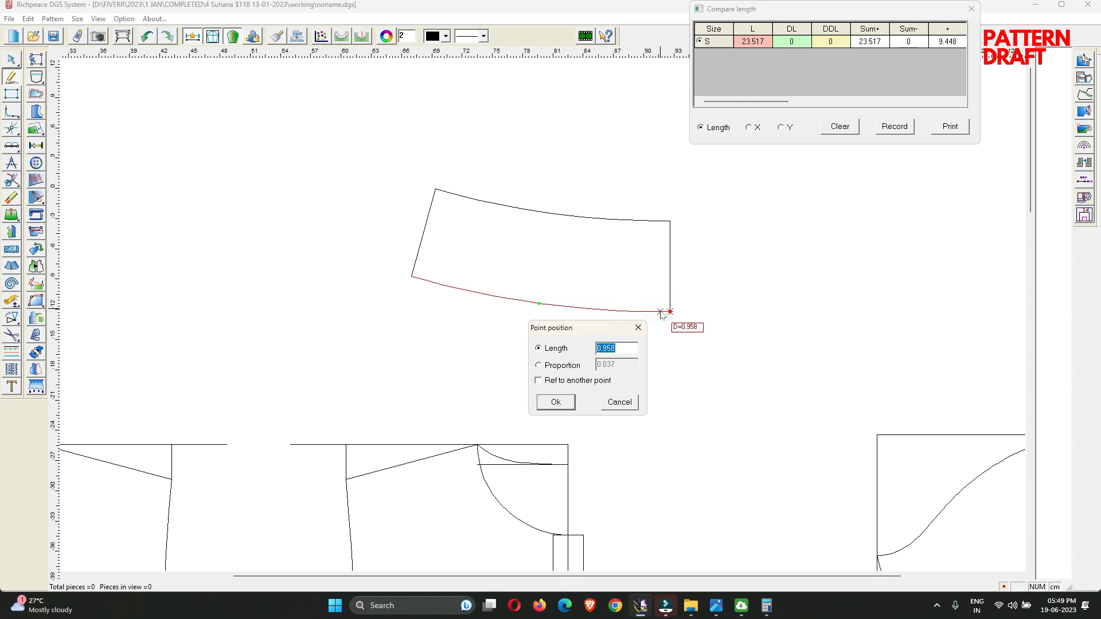
type("23.517")
key("Return")
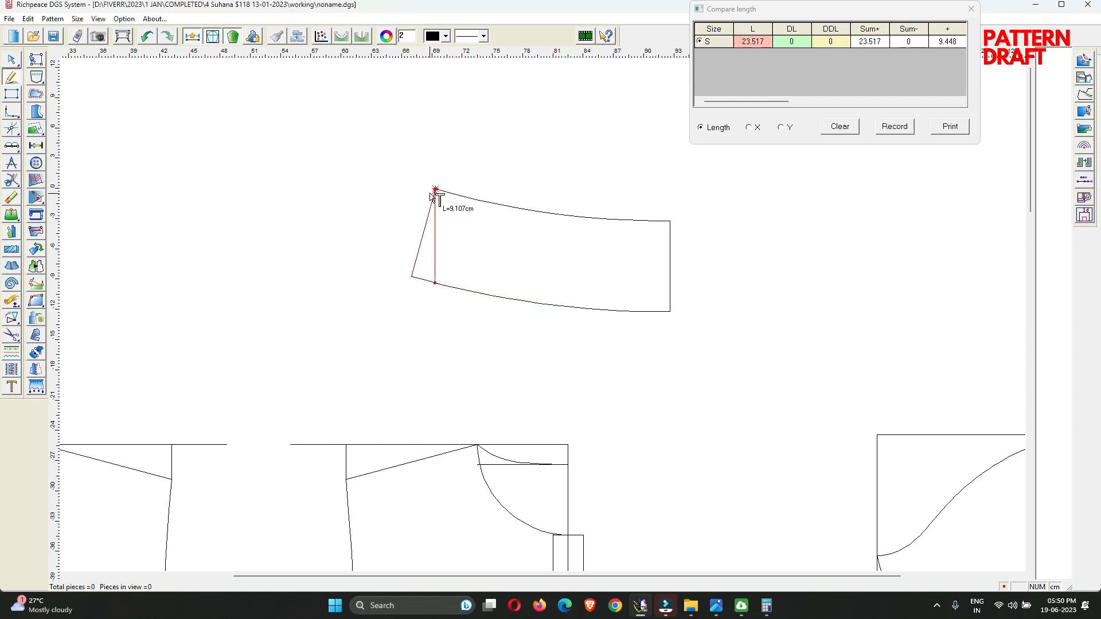
left_click(420, 347)
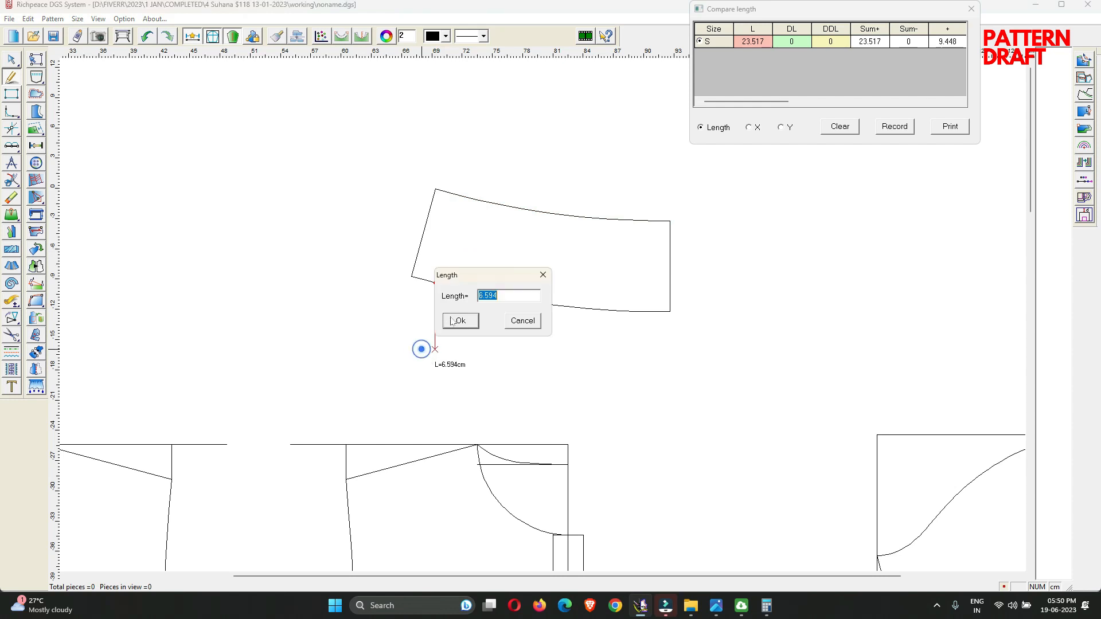
left_click(454, 317)
Draw a parallel of the collar's slanted end through the marked point and trim the upper and lower curves to it
left_click(418, 251)
left_click(434, 283)
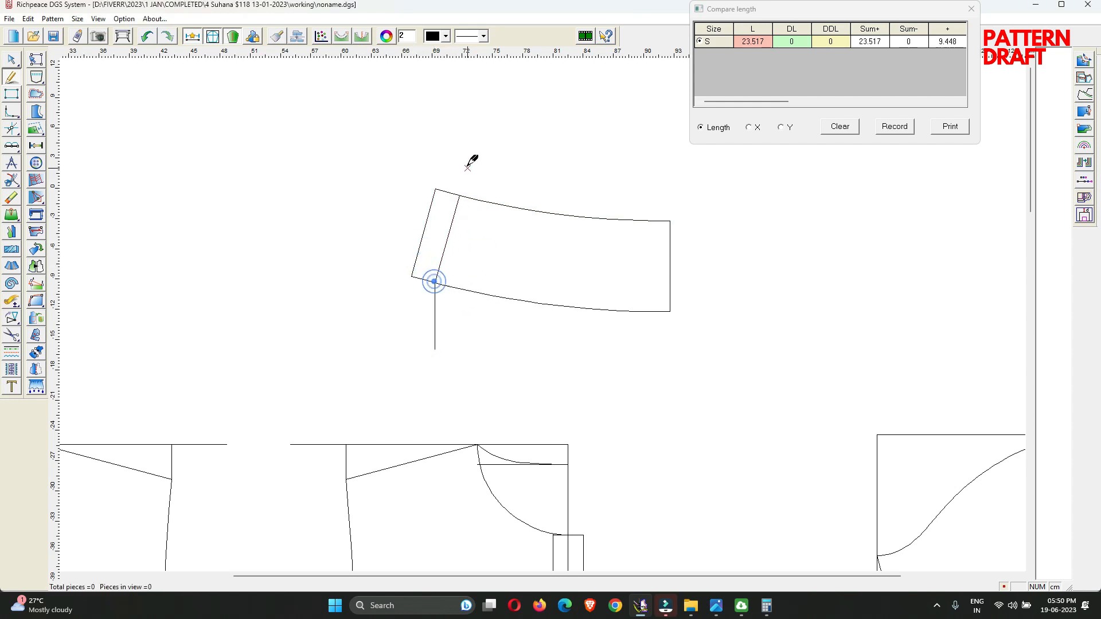
left_click(455, 157)
left_click_drag(485, 313, 476, 254)
left_click(450, 247)
right_click(477, 247)
Erase the collar's old slanted end and the vertical helper line
key("e")
left_click(420, 239)
left_click(433, 325)
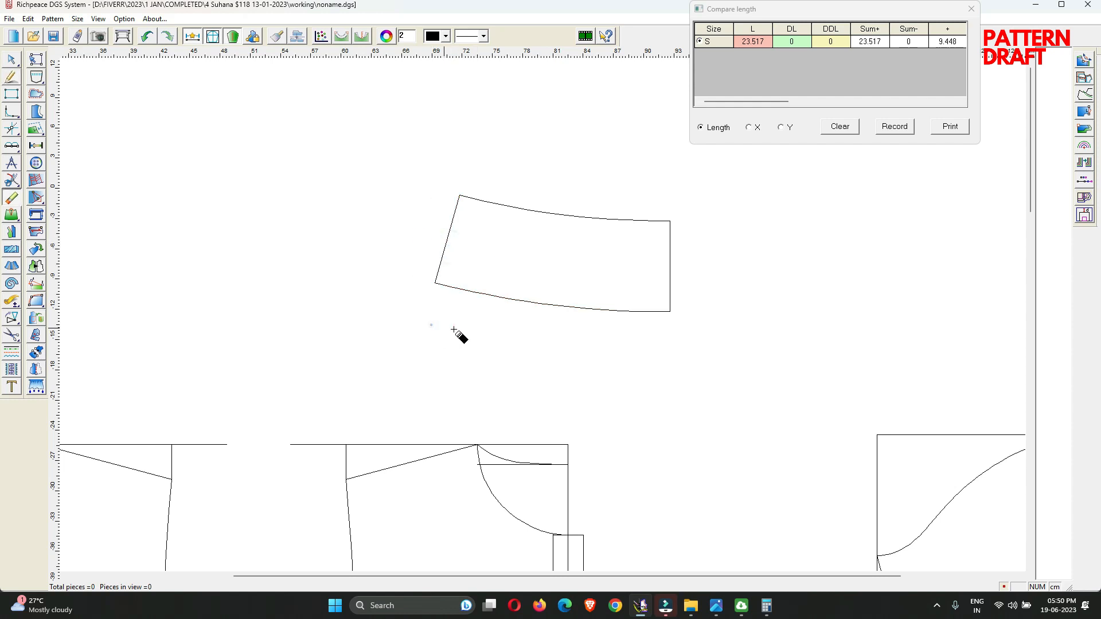
Check the length of the collar's trimmed lower curve against the neckline and close the length comparison
right_click(452, 326)
left_click(462, 334)
scroll(545, 314, "down", 4)
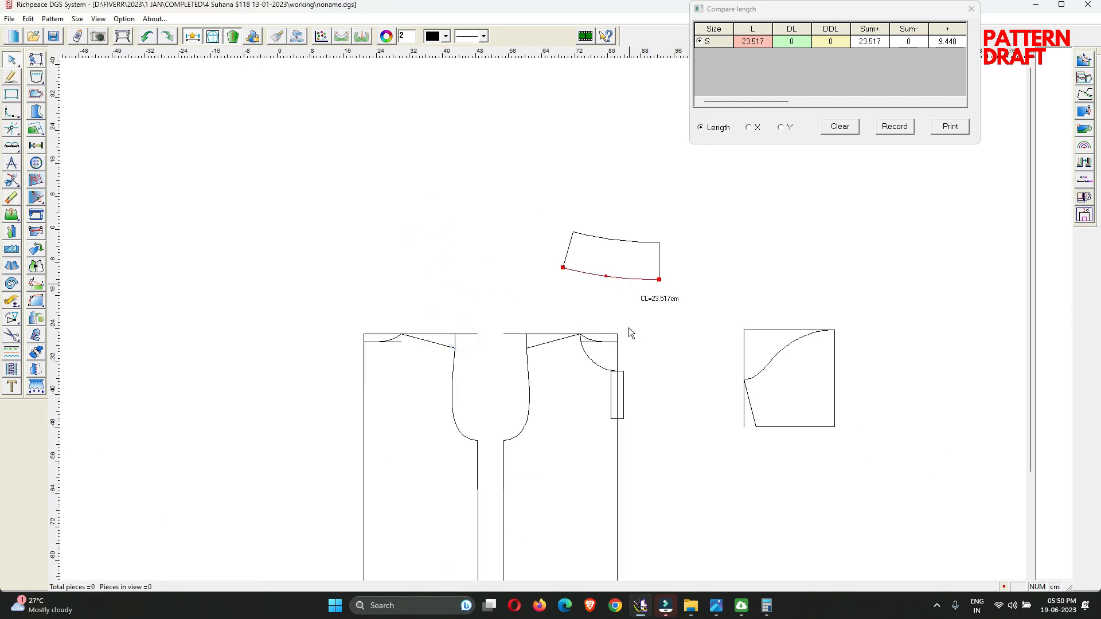
scroll(658, 398, "down", 2)
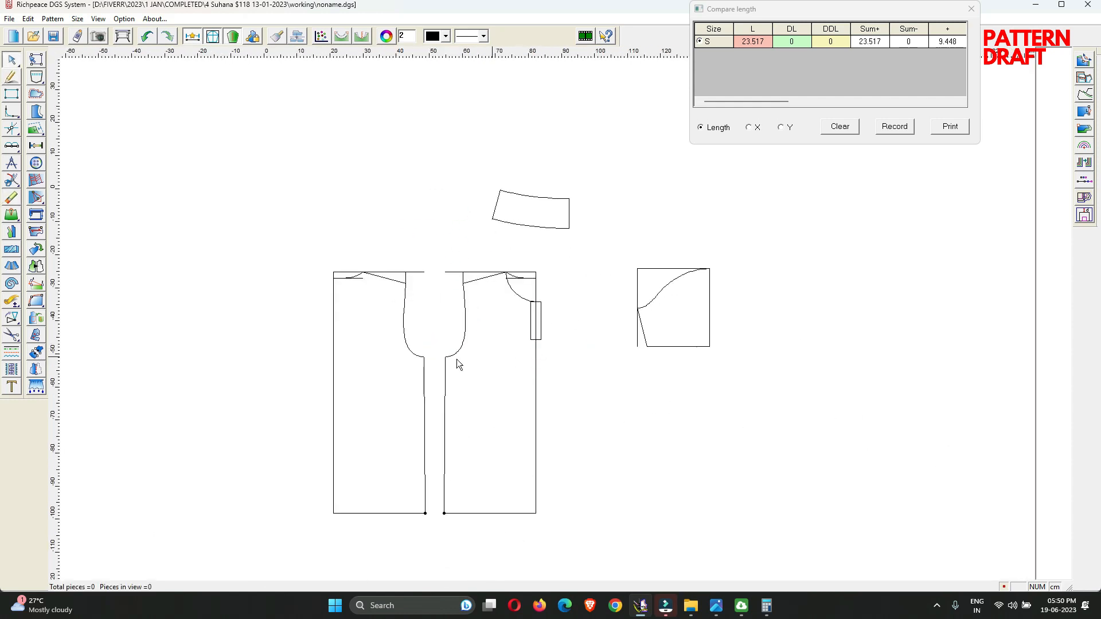
scroll(582, 348, "up", 2)
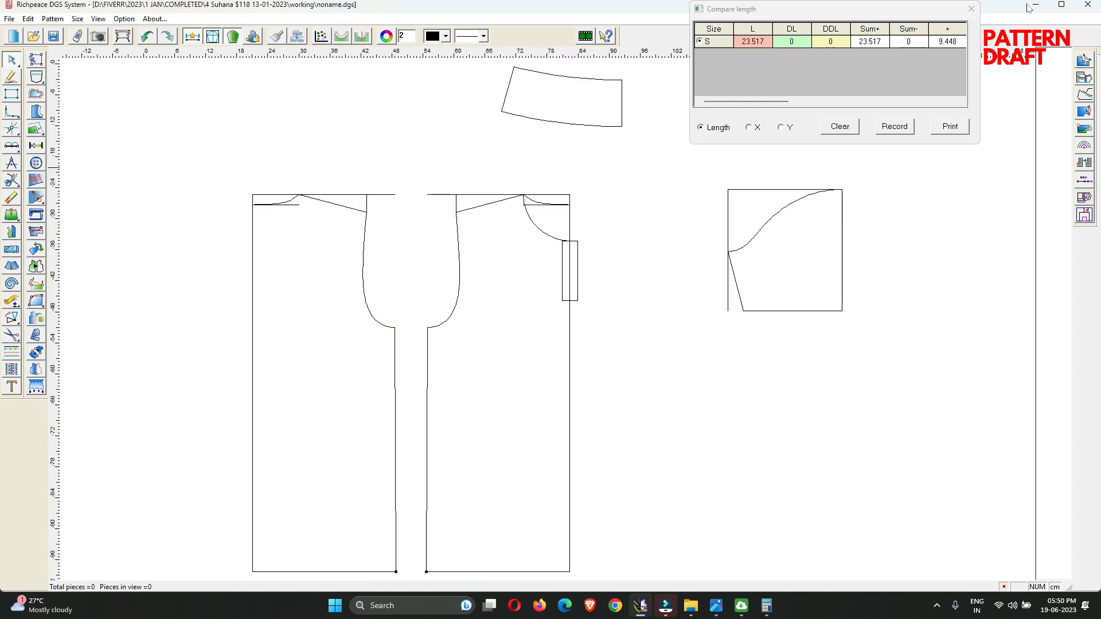
left_click(971, 8)
left_click(886, 137)
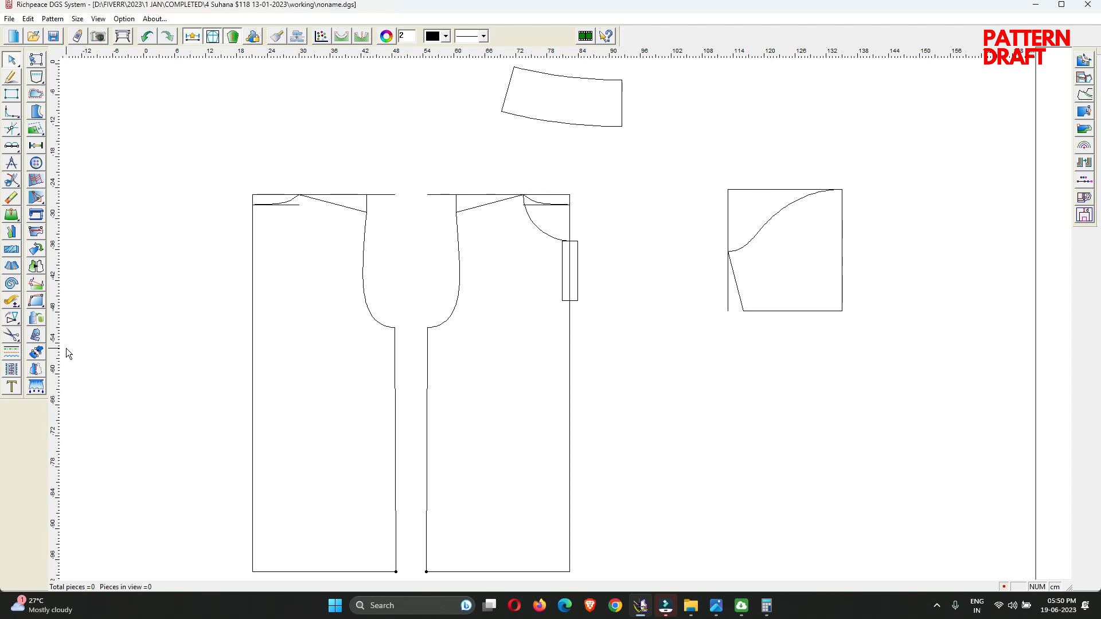
Cut the front bodice out as a pattern piece with the placket lines inside it and place it to the right of the draft
left_click(11, 336)
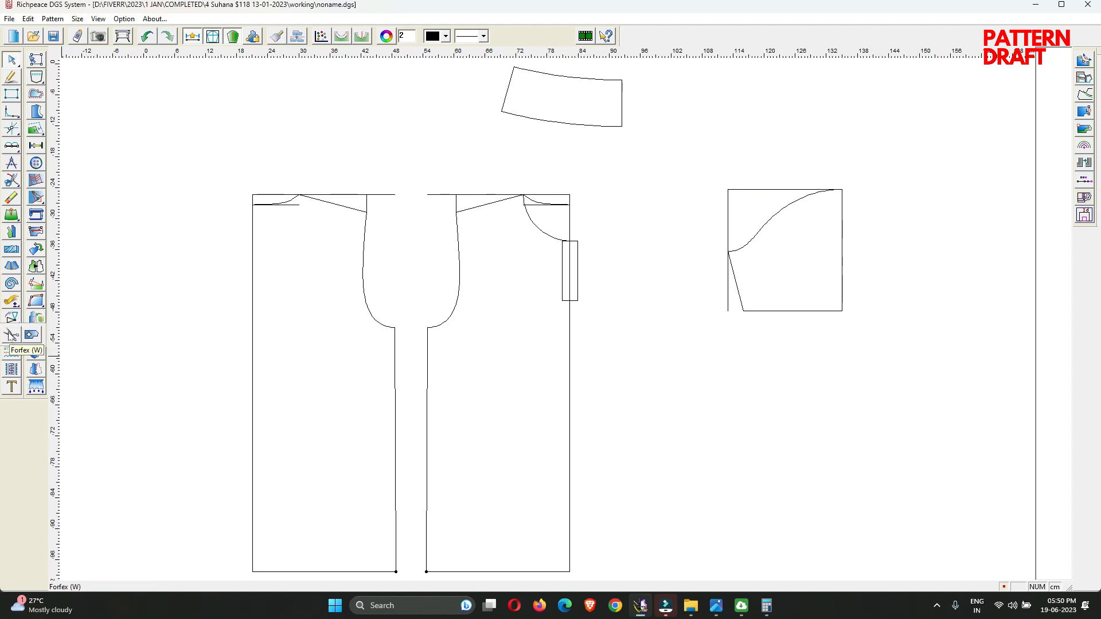
left_click(11, 336)
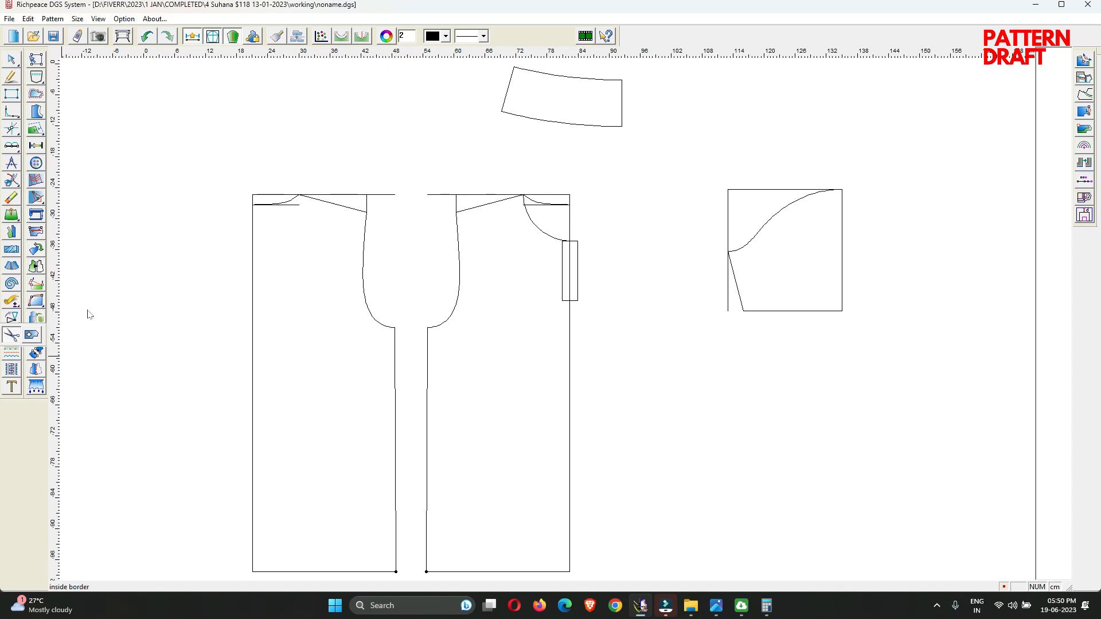
left_click(412, 264)
left_click(475, 207)
left_click(535, 230)
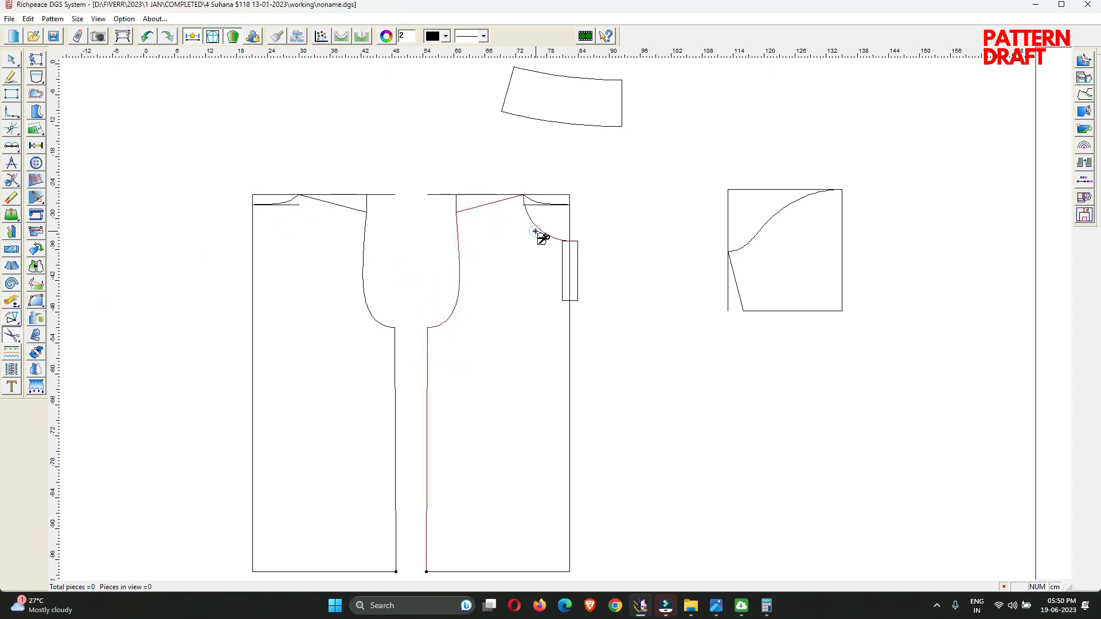
key("KP_Add")
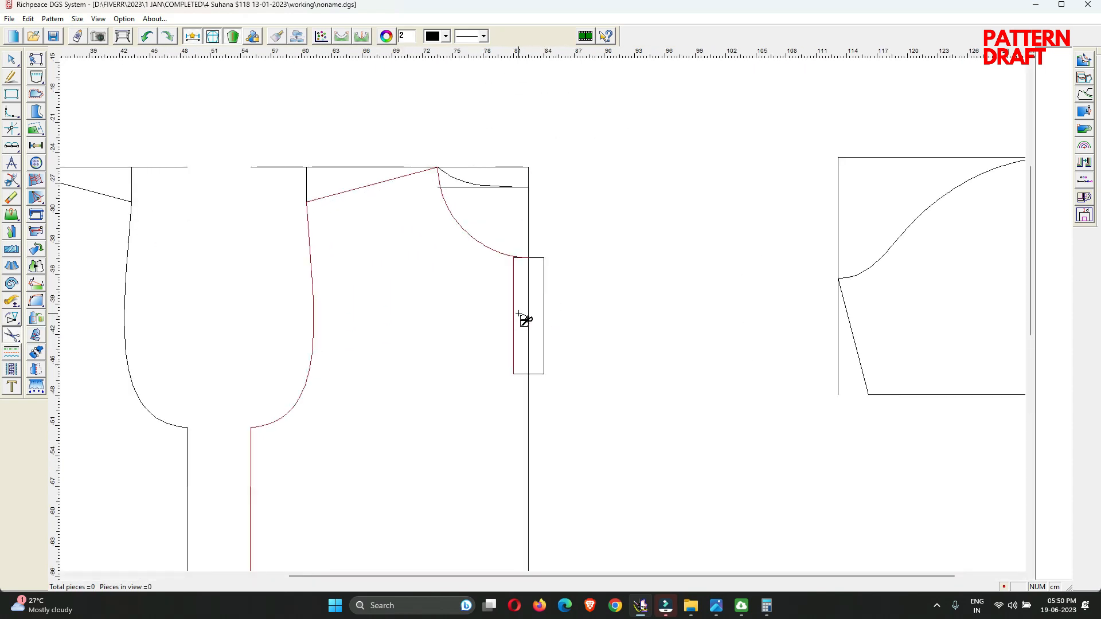
left_click(522, 313)
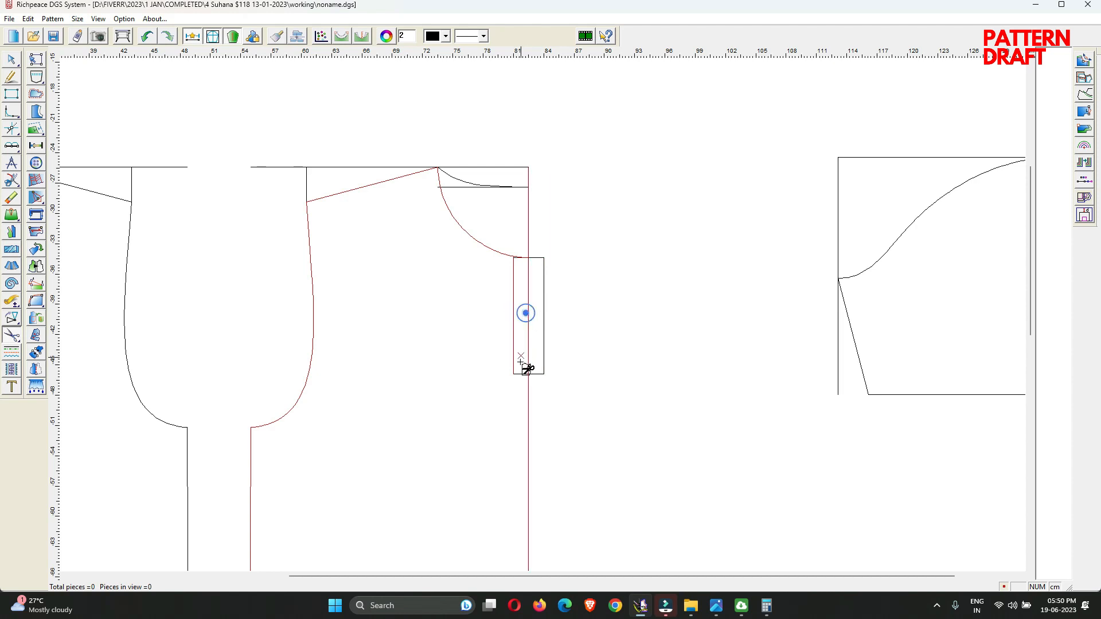
left_click(517, 374)
scroll(527, 323, "up", 3)
scroll(533, 300, "down", 5)
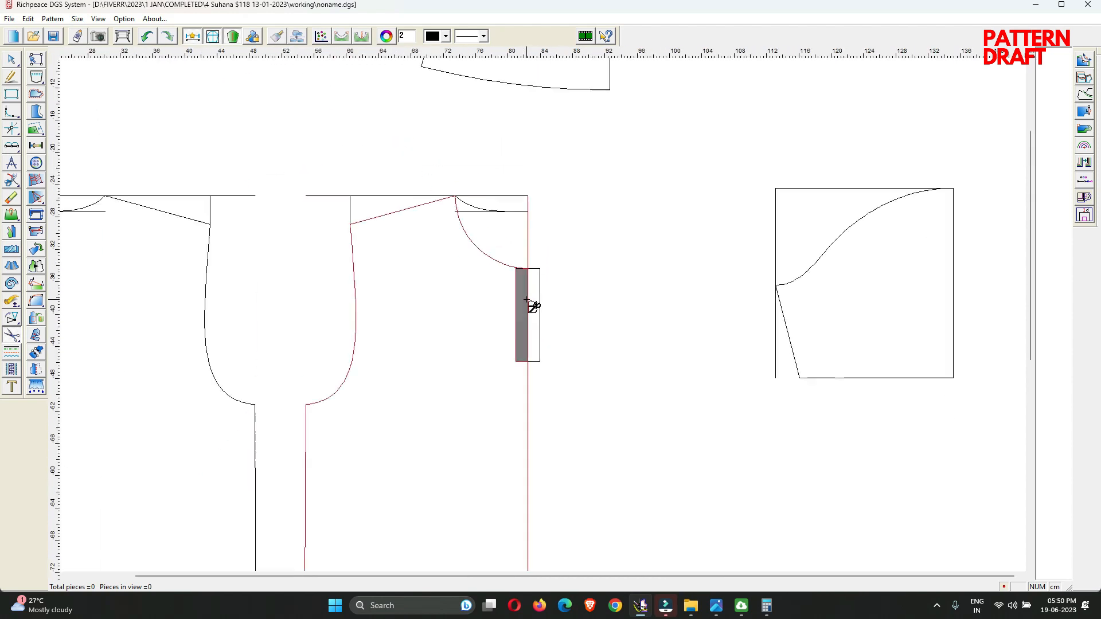
left_click(481, 546)
right_click(484, 344)
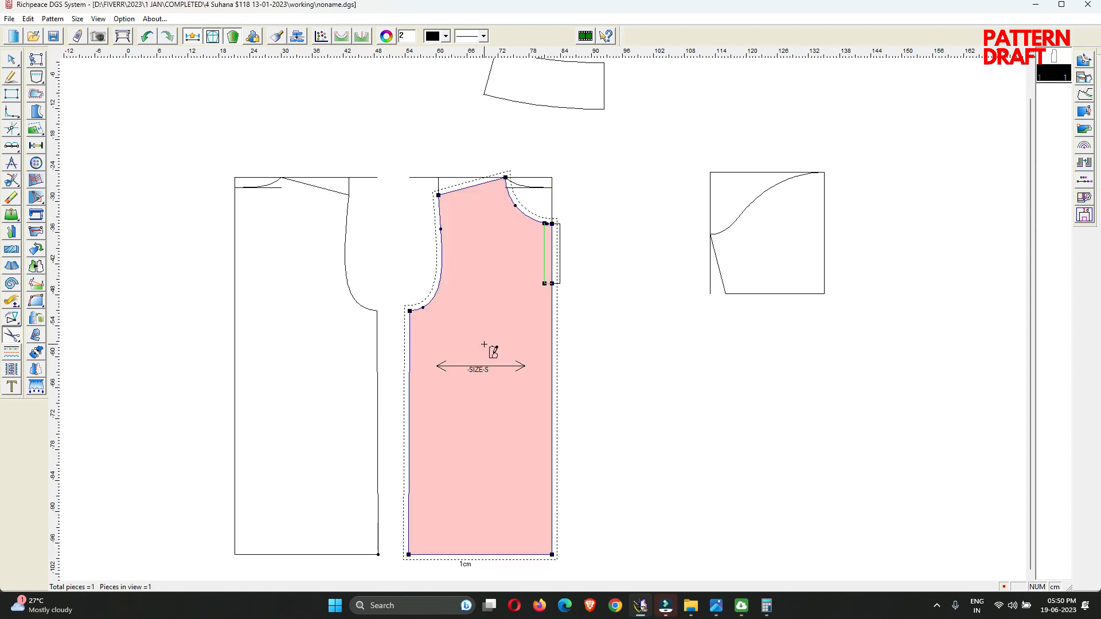
left_click_drag(470, 344, 865, 344)
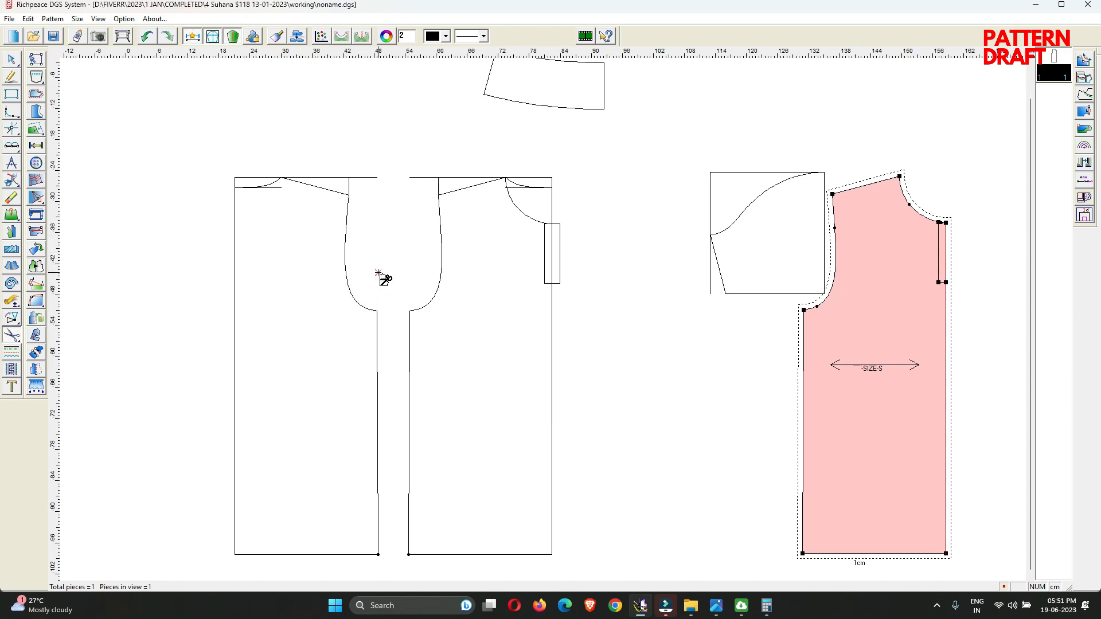
Cut the back bodice out as a pattern piece along its lower neckline and place it beside the front piece
left_click(183, 347)
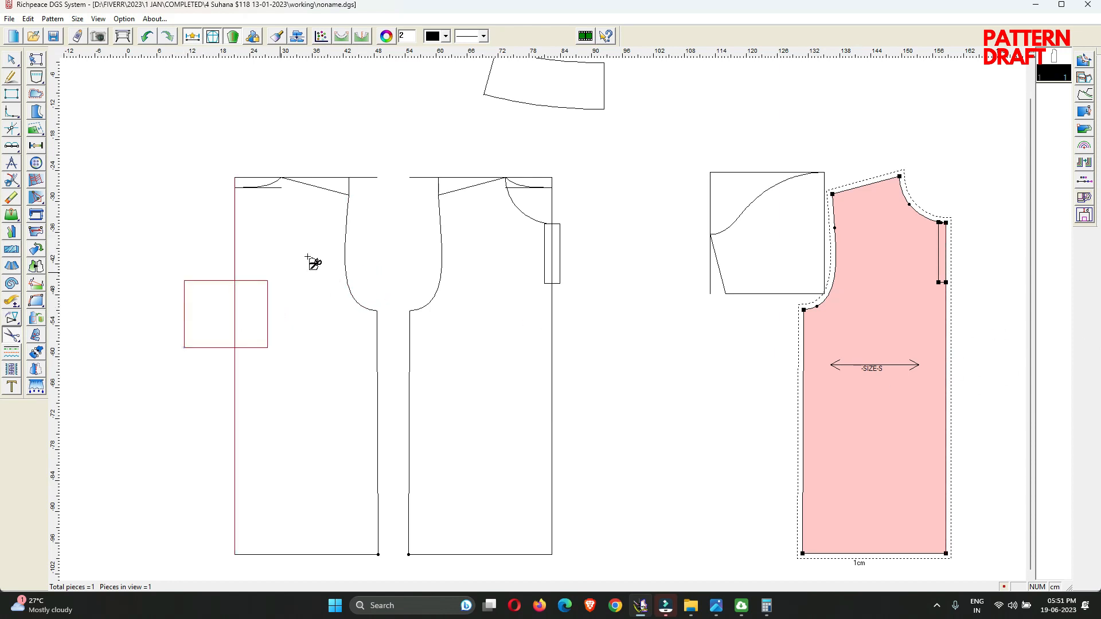
left_click(331, 190)
left_click(268, 184)
left_click_drag(361, 395, 386, 297)
left_click(352, 553)
right_click(352, 551)
key("space")
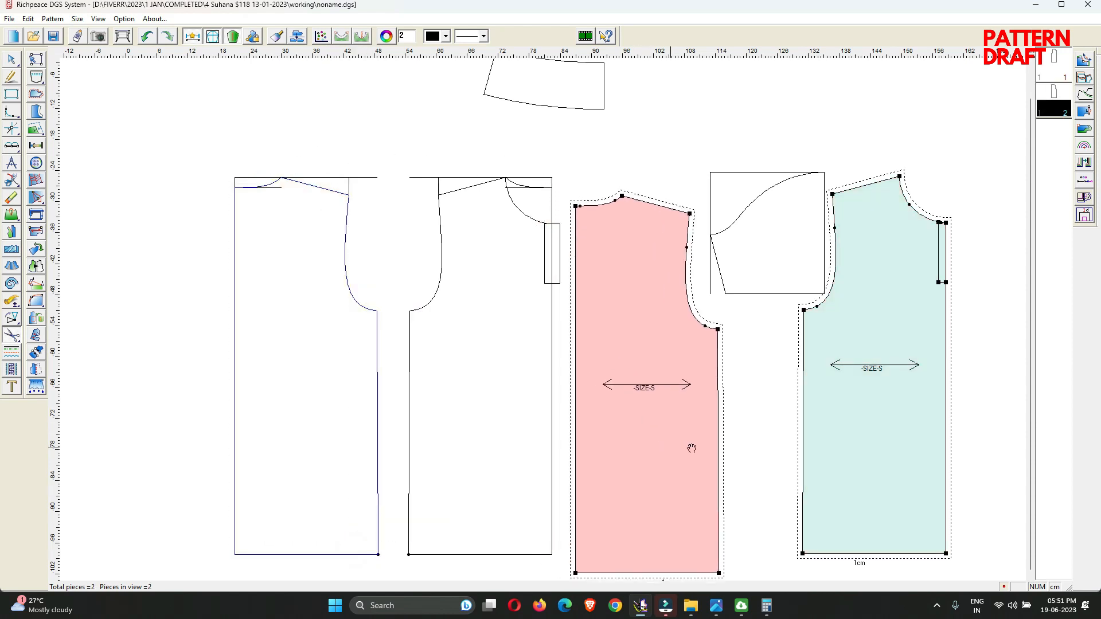
left_click(707, 434)
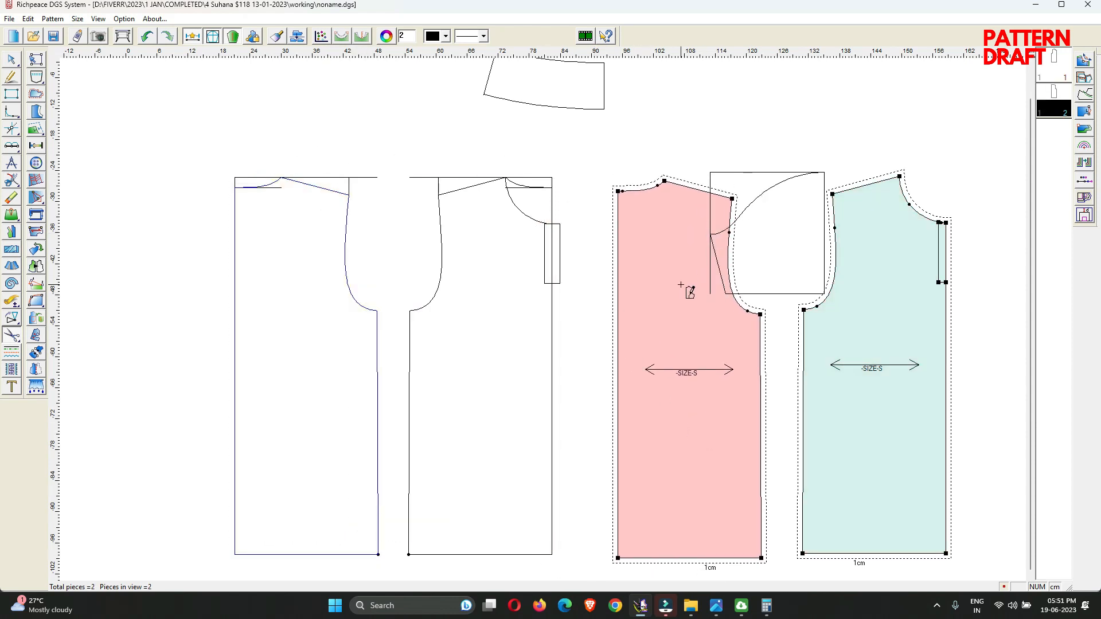
Clear the cut pieces from the work area and cut the sleeve out as a pattern piece
left_click(233, 40)
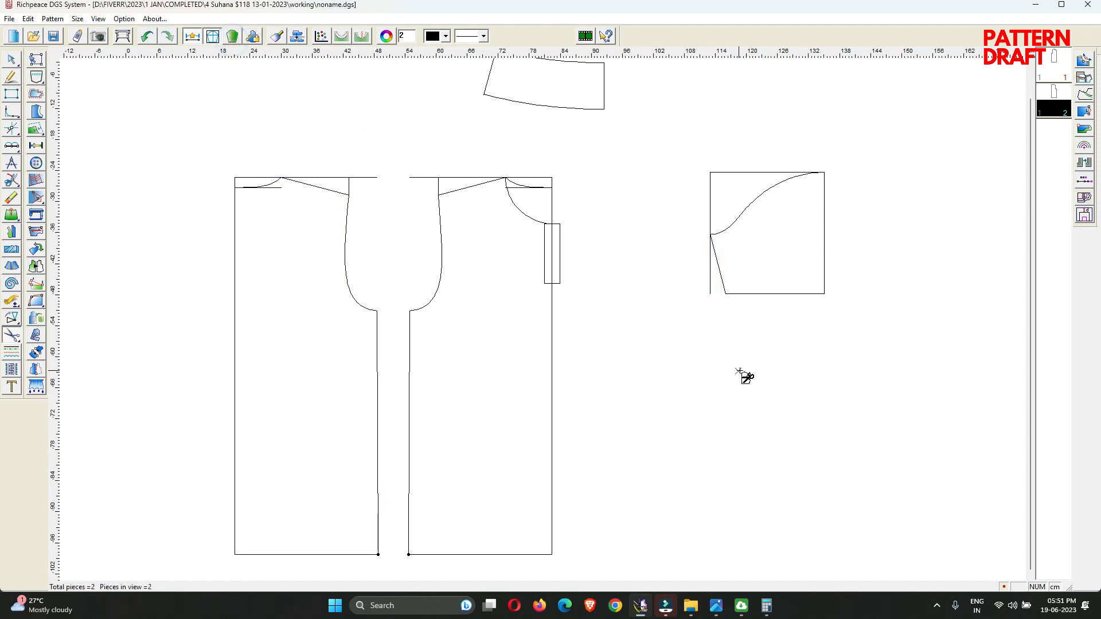
left_click_drag(729, 357, 794, 195)
left_click(806, 218)
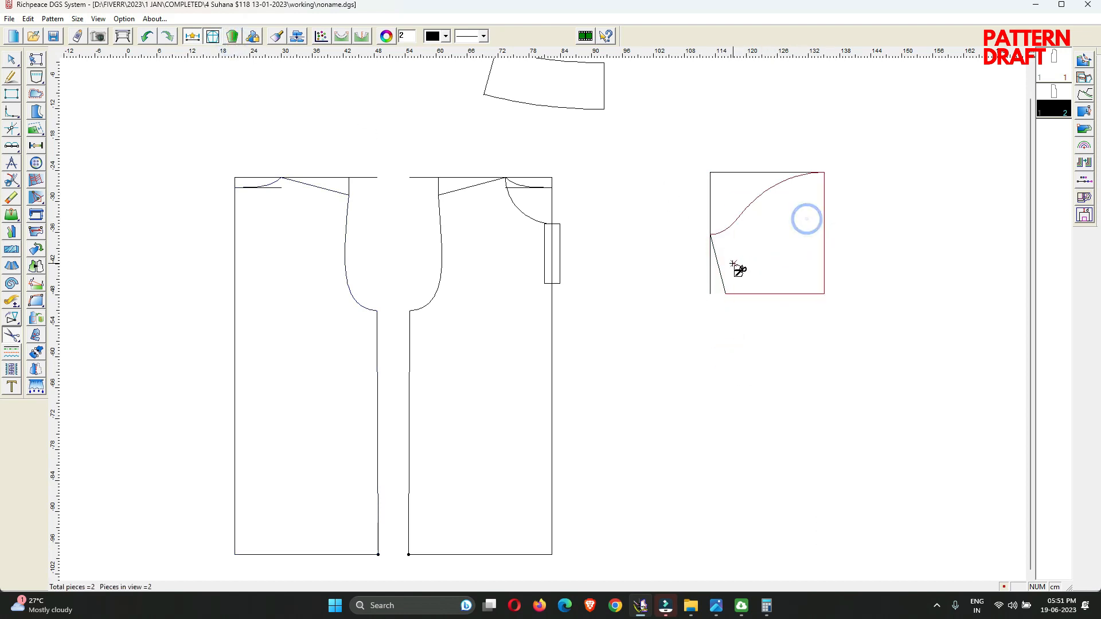
left_click(715, 264)
right_click(715, 263)
Cut the curved collar outline out as a pattern piece
scroll(499, 160, "down", 1)
scroll(542, 319, "up", 1)
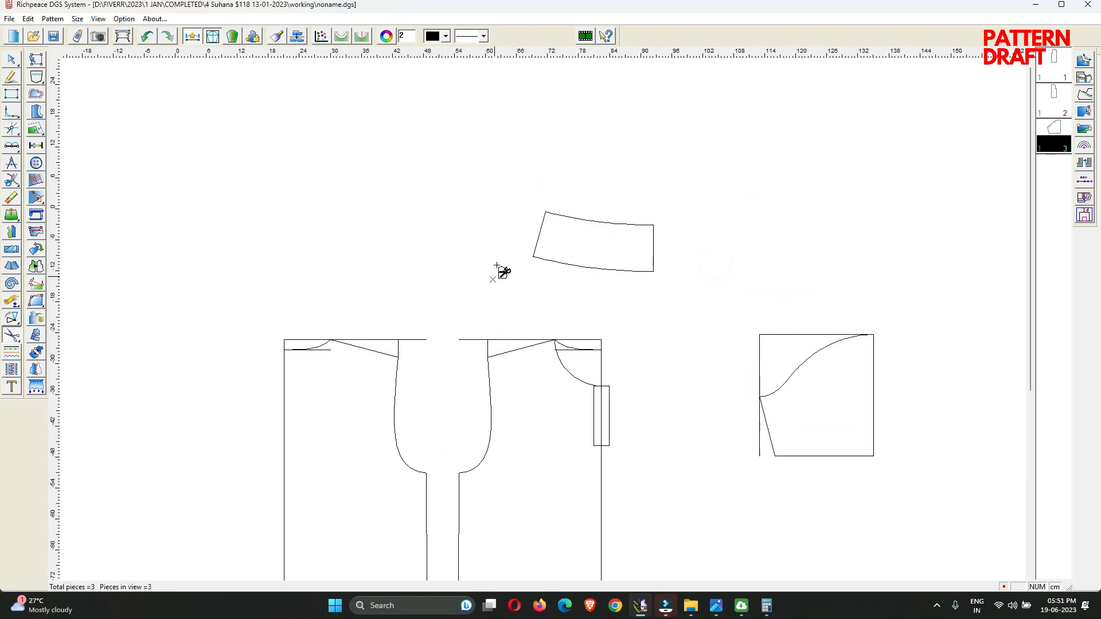
left_click_drag(502, 201, 690, 290)
right_click(689, 291)
scroll(546, 322, "up", 3)
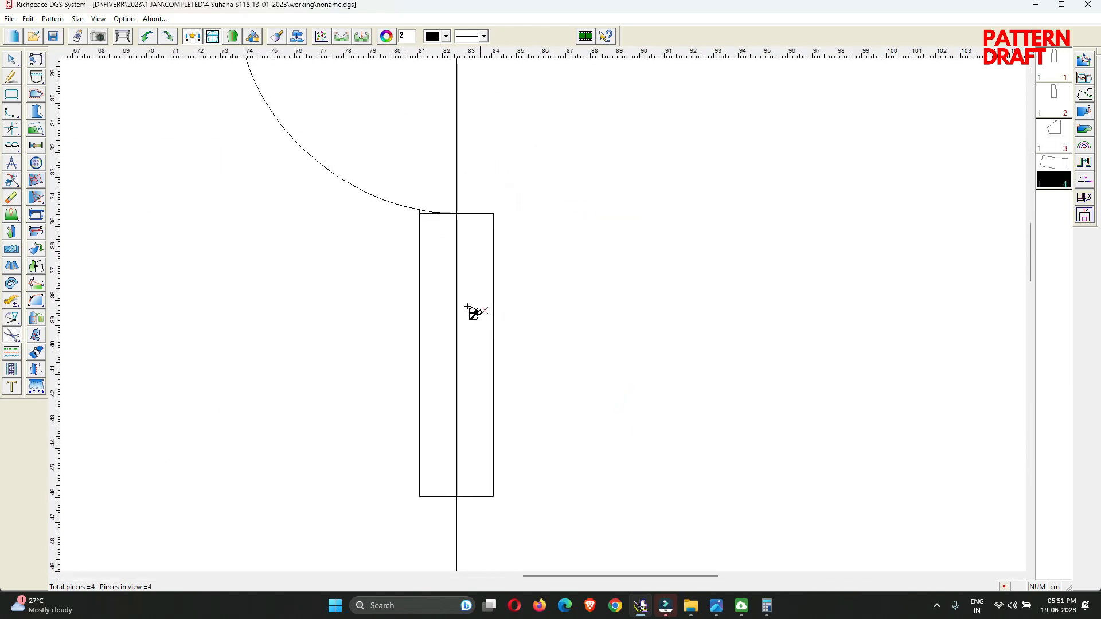
Mirror the front neckline curve across the centre front line above the placket with the Symmetry tool
right_click(471, 223)
left_click(503, 182)
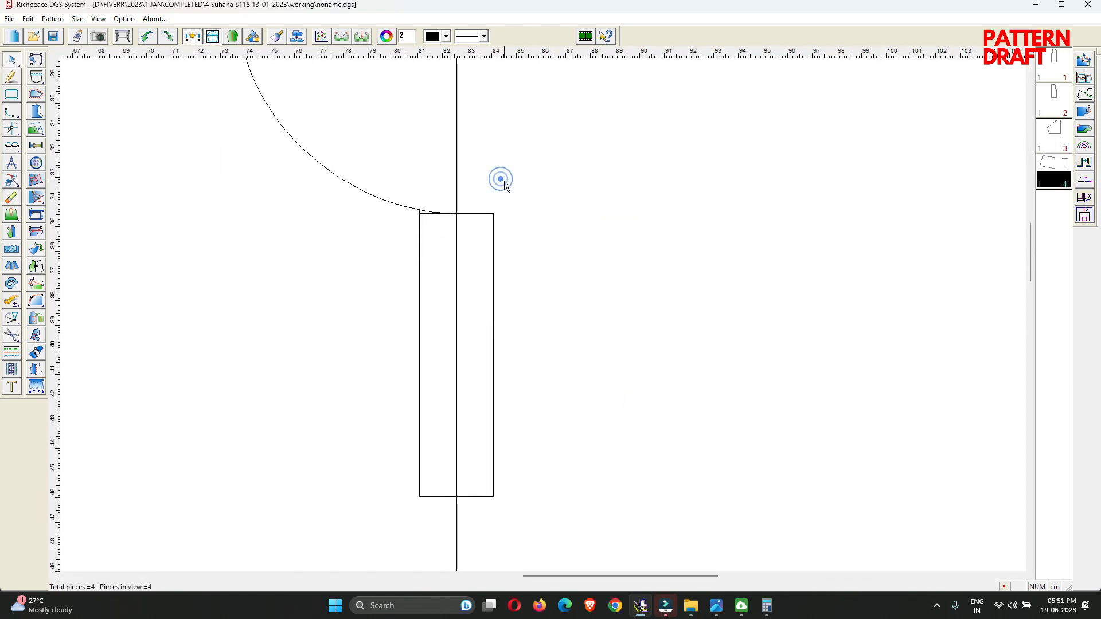
left_click(462, 223)
left_click(472, 370)
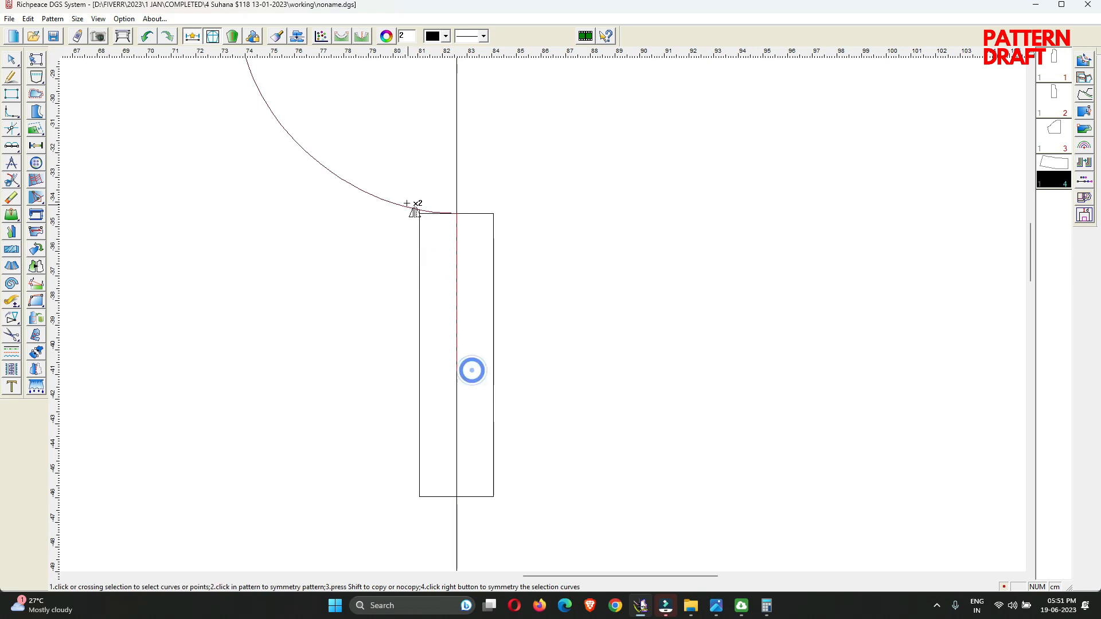
left_click(406, 201)
right_click(590, 155)
left_click(589, 157)
mouse_move(551, 273)
left_mouse_down()
mouse_move(485, 268)
mouse_move(507, 331)
left_mouse_up()
left_click(506, 206)
right_click(505, 205)
scroll(487, 238, "up", 4)
scroll(543, 317, "down", 4)
Cut the placket out as a pattern piece bounded by the mirrored neckline curve, keeping the centre line inside it
key("w")
left_click(477, 248)
left_click(472, 253)
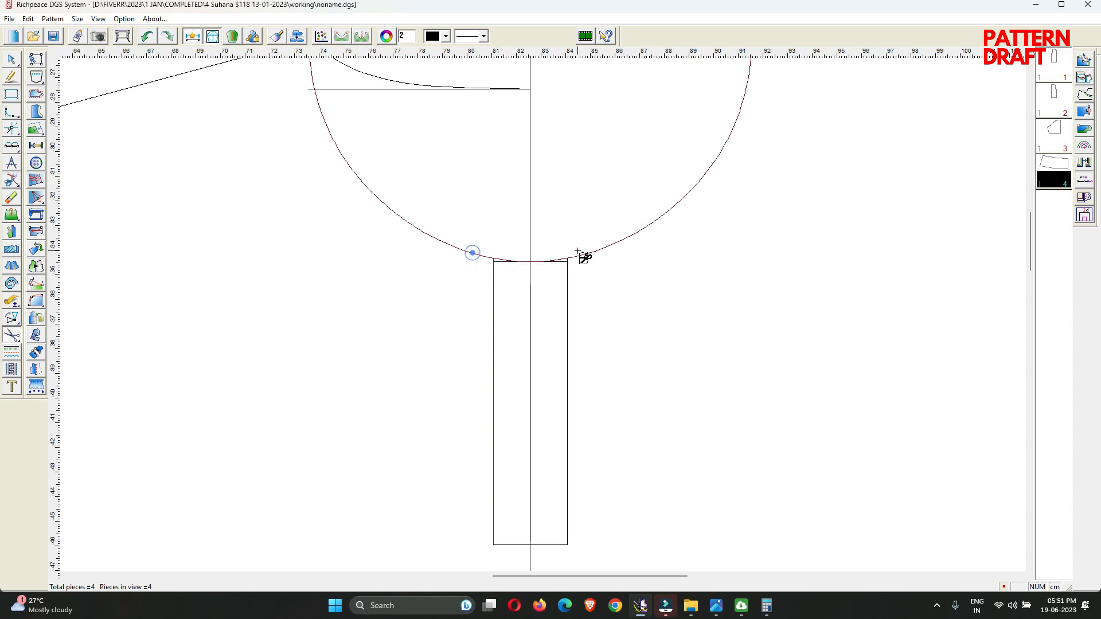
left_click(577, 251)
left_click(563, 288)
scroll(548, 353, "down", 3)
scroll(548, 325, "up", 2)
right_click(521, 332)
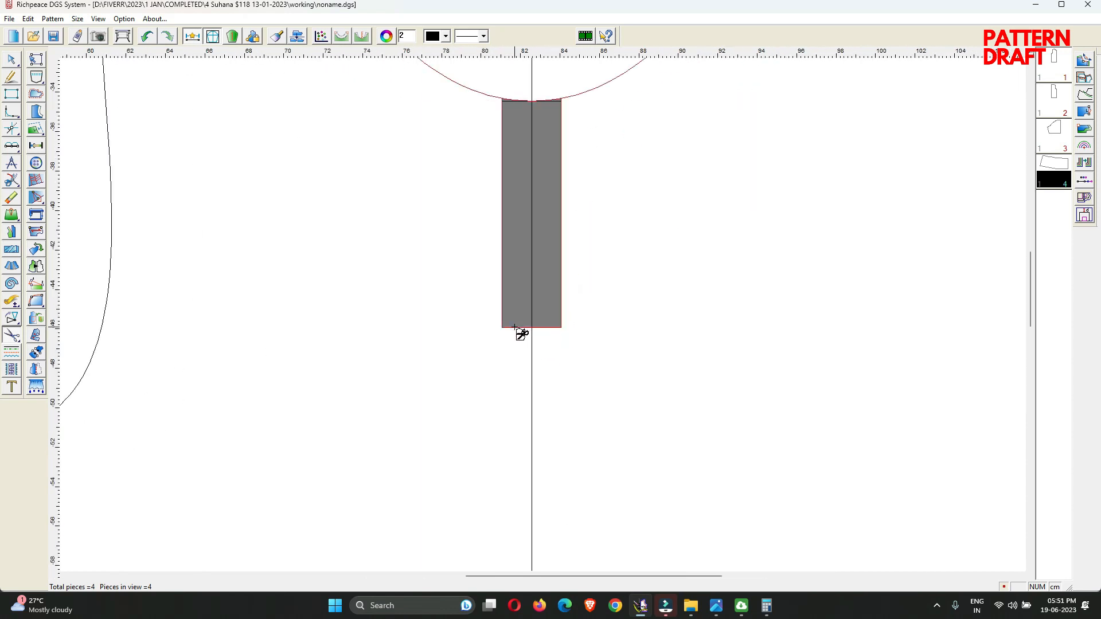
left_click(532, 265)
right_click(532, 264)
scroll(539, 269, "down", 4)
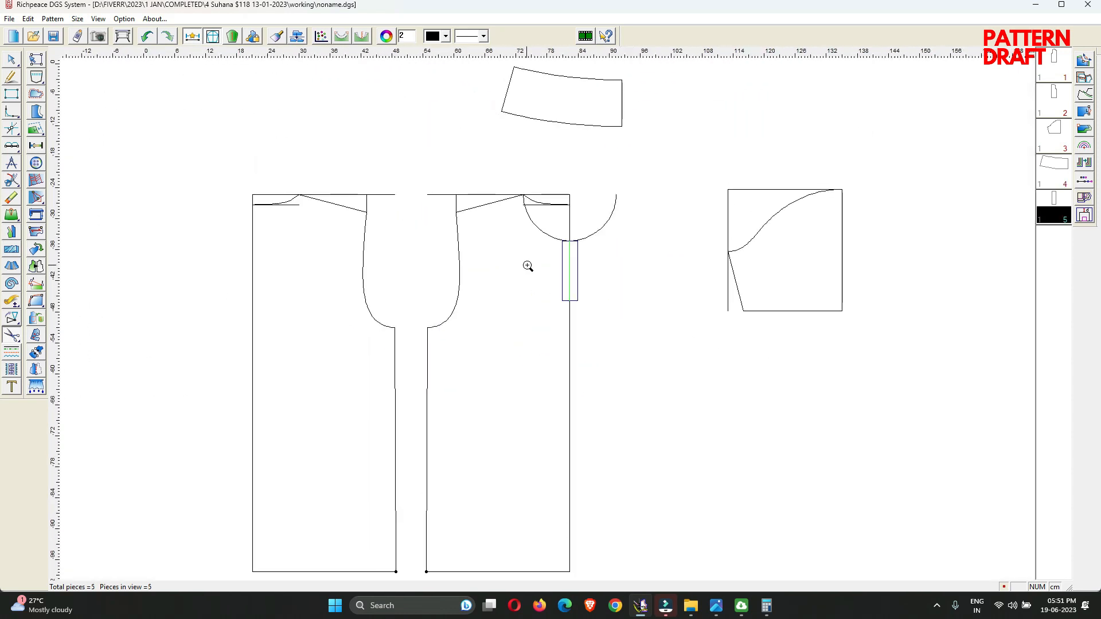
right_click(641, 128)
right_click(644, 130)
left_click(654, 137)
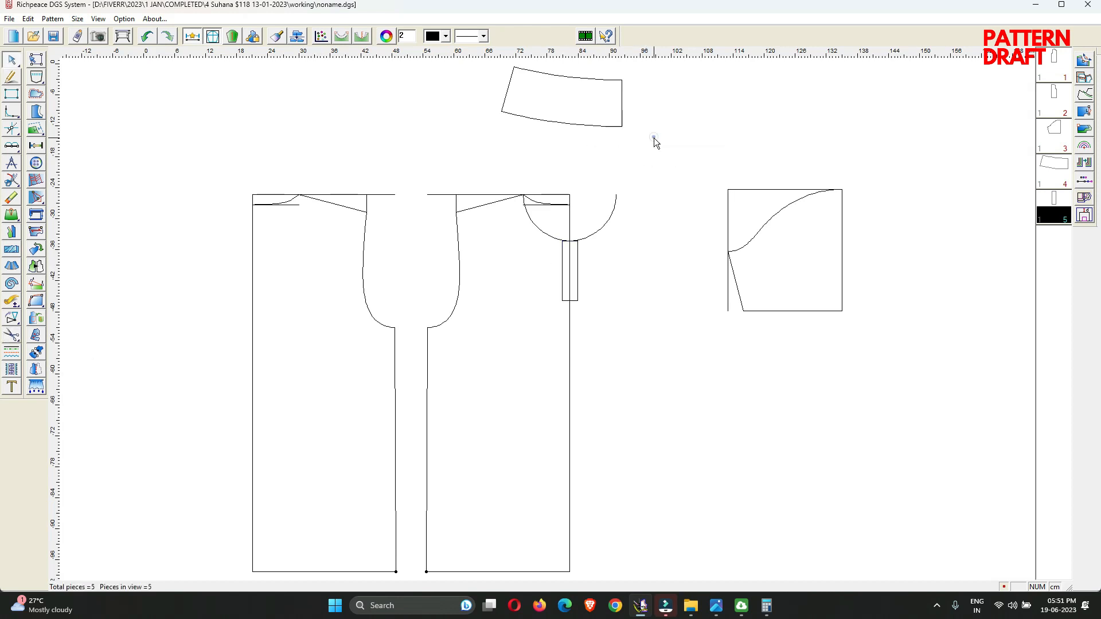
Hide the draft lines and display the cut pattern pieces in the work area
left_click(215, 37)
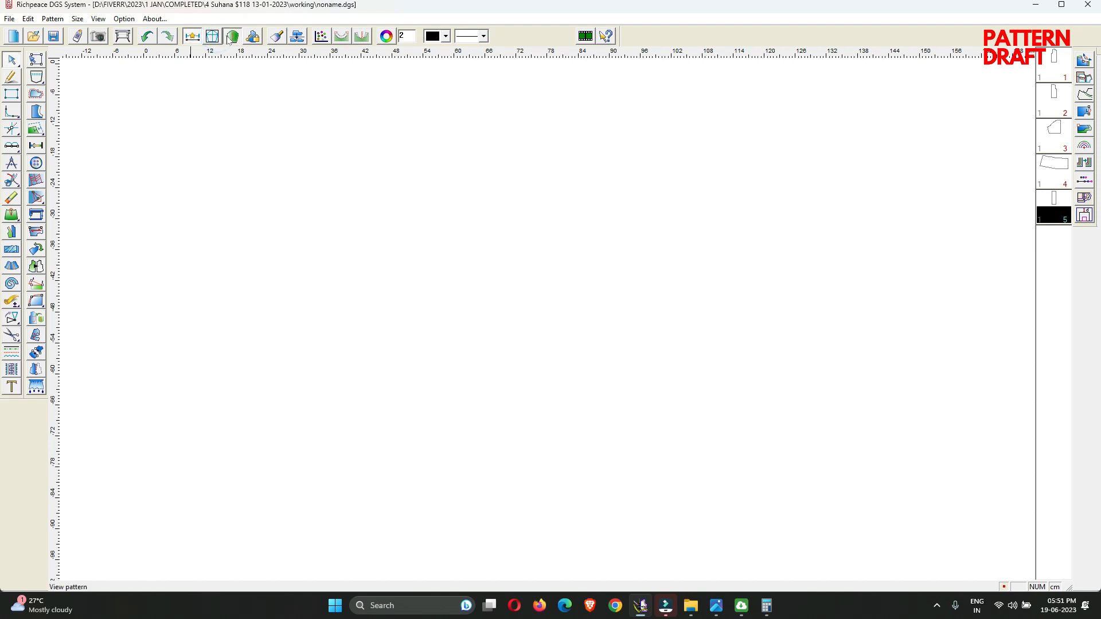
left_click(228, 40)
scroll(550, 331, "down", 2)
scroll(551, 331, "up", 1)
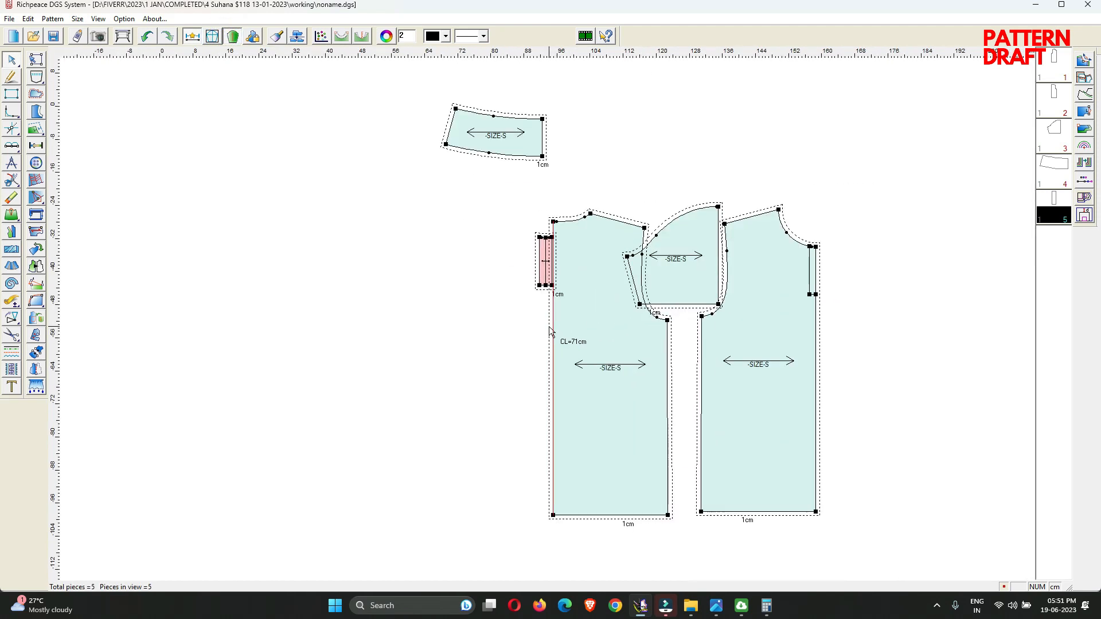
Spread the overlapping bodice pieces apart and move the sleeve and placket pieces up into the row beside the collar
left_click_drag(549, 331, 310, 390)
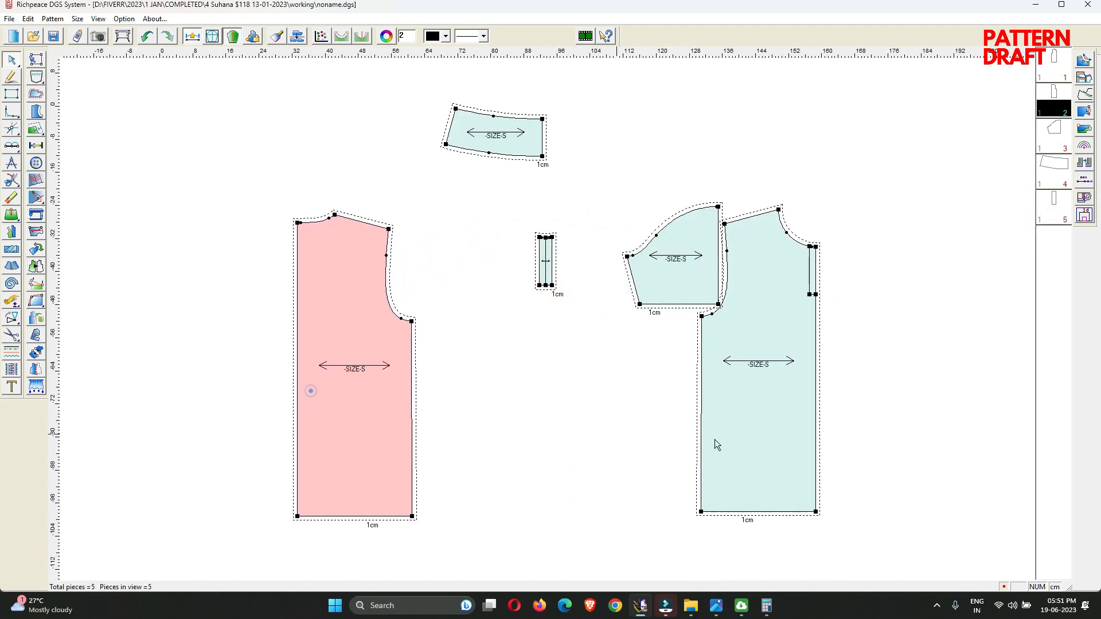
left_click_drag(736, 362, 833, 352)
left_click_drag(702, 270, 748, 120)
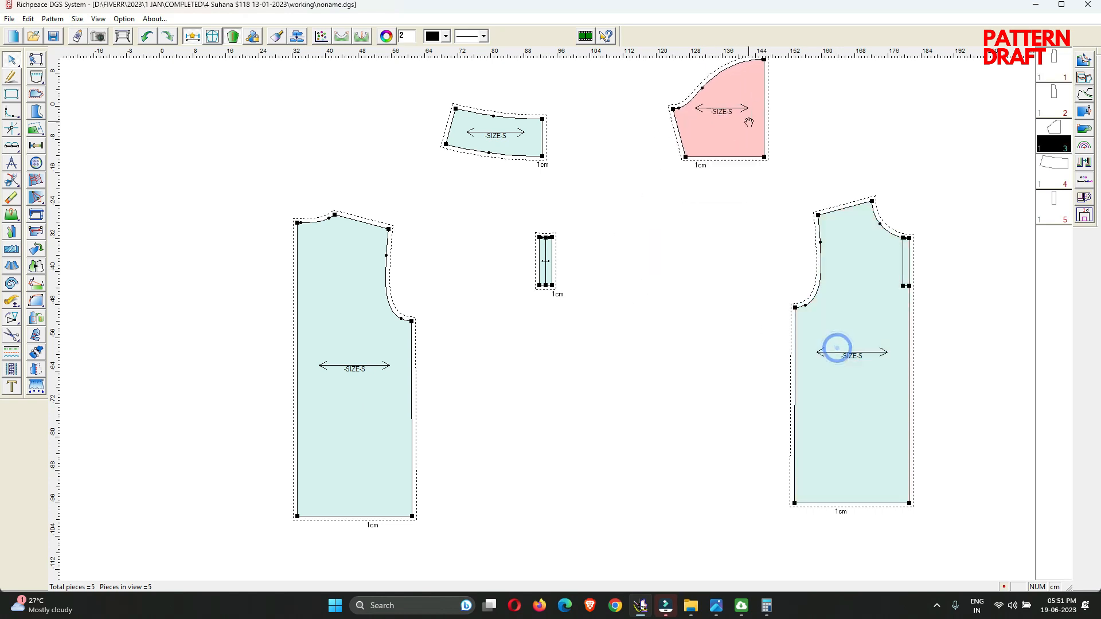
left_click(546, 261)
left_click_drag(546, 261, 597, 132)
Place the front bodice beside the back bodice, and reposition the collar above the back and the sleeve lower beside the bodices
left_click_drag(822, 292, 474, 305)
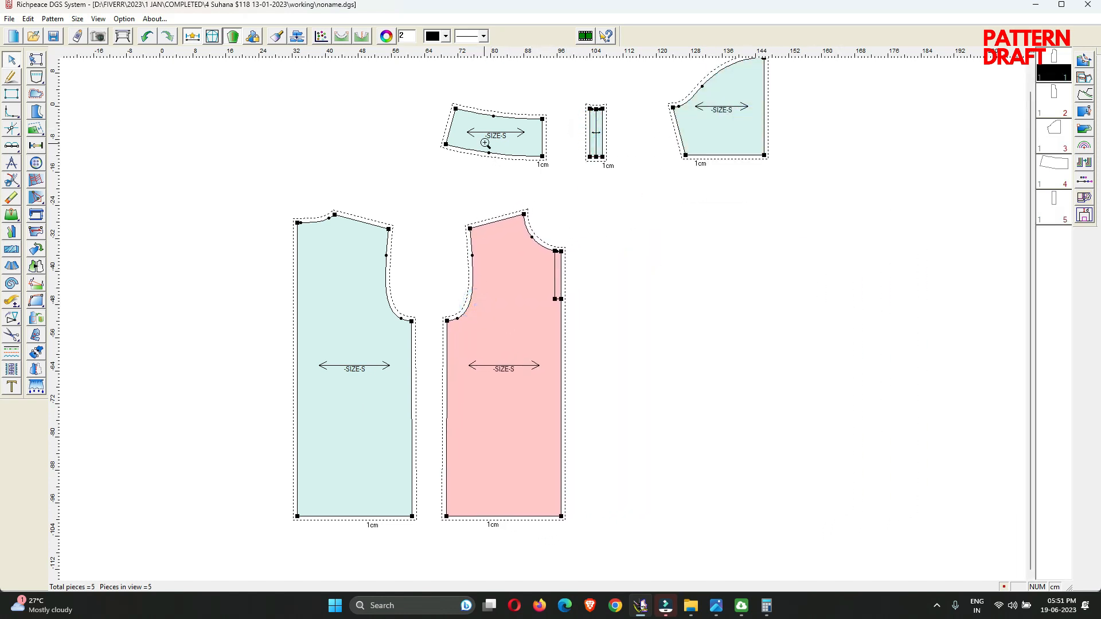
left_click_drag(498, 156, 399, 148)
left_click(461, 188)
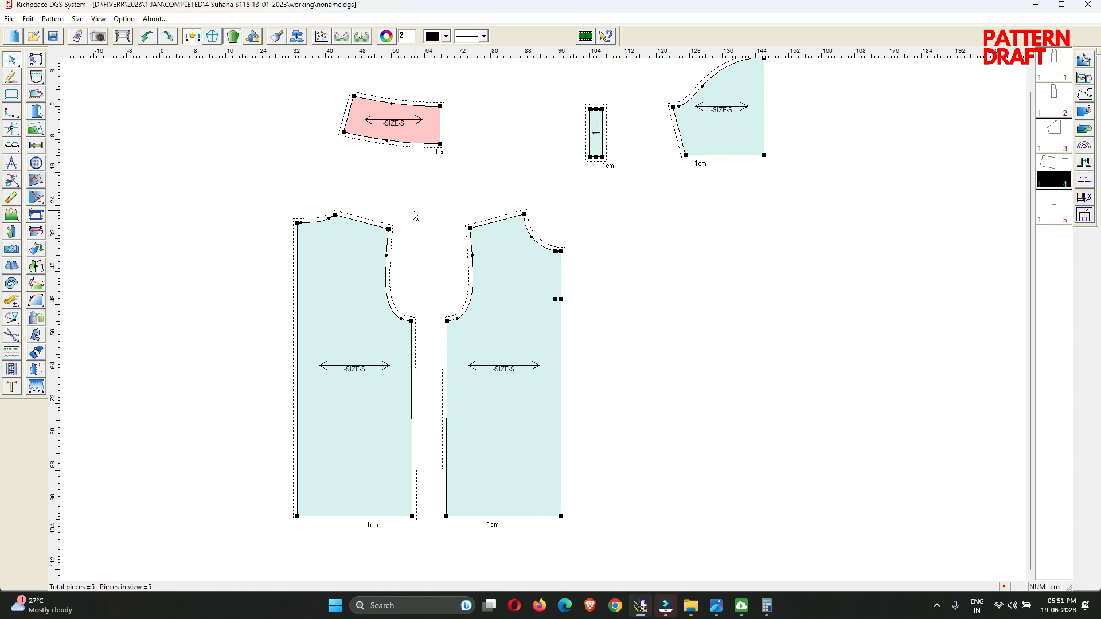
left_click_drag(747, 126, 760, 251)
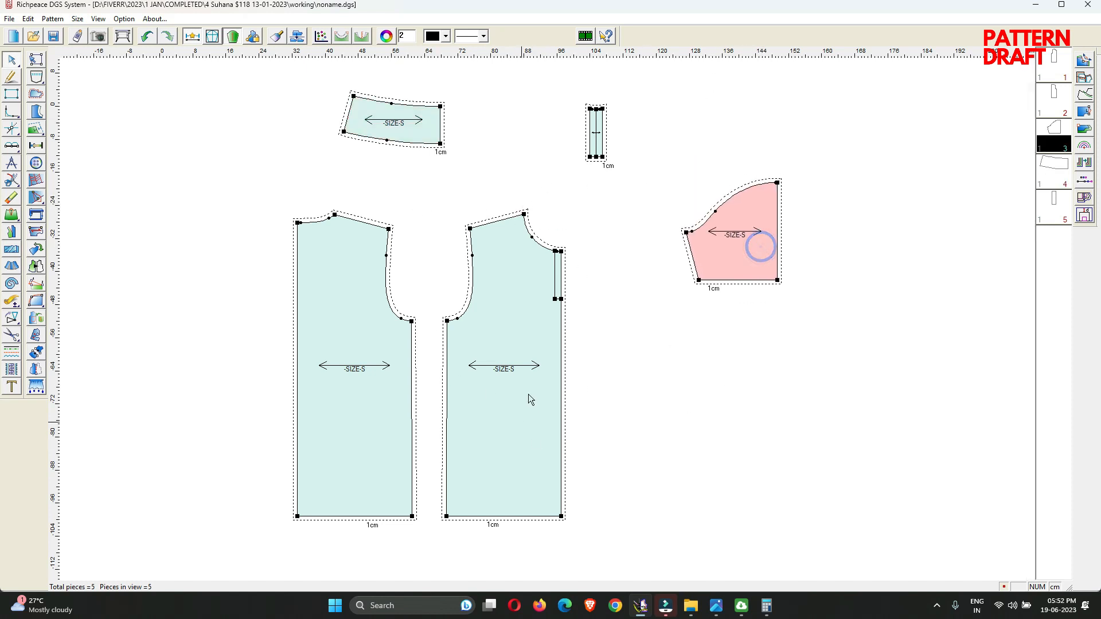
Set the seam allowance along the front bodice hem to 2.5 cm
right_click(571, 216)
left_click(580, 225)
right_click(587, 365)
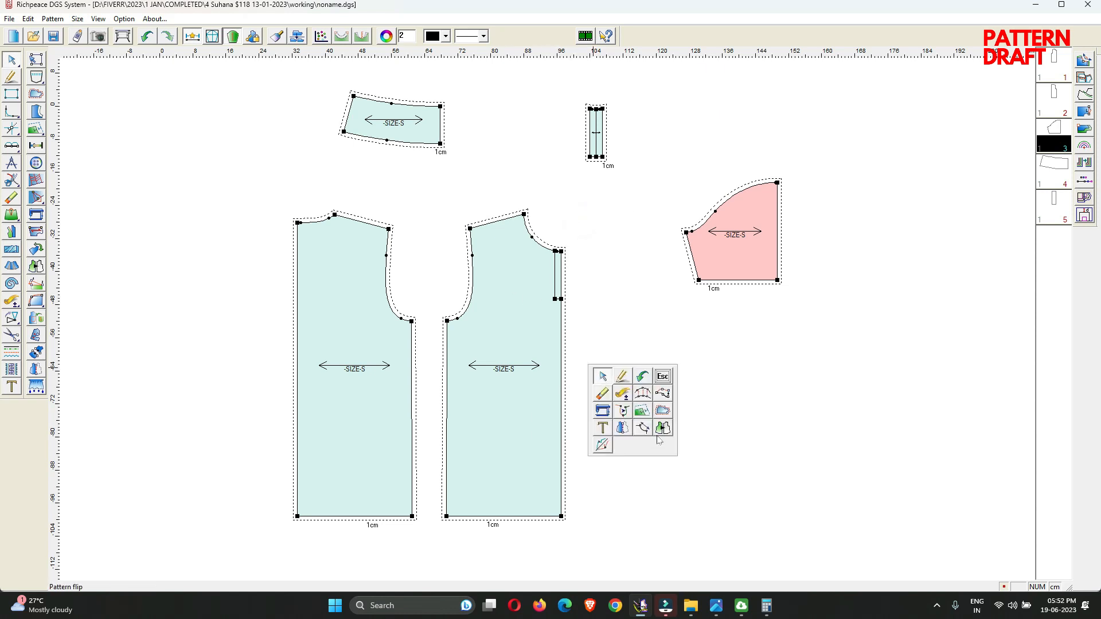
left_click(661, 410)
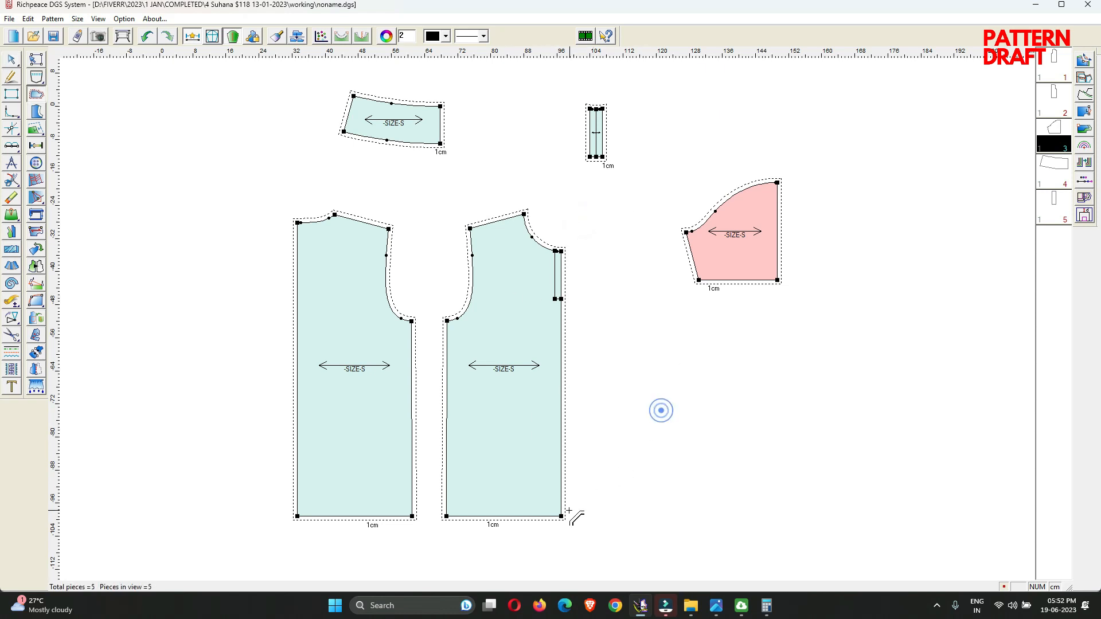
left_click(513, 513)
type("2.")
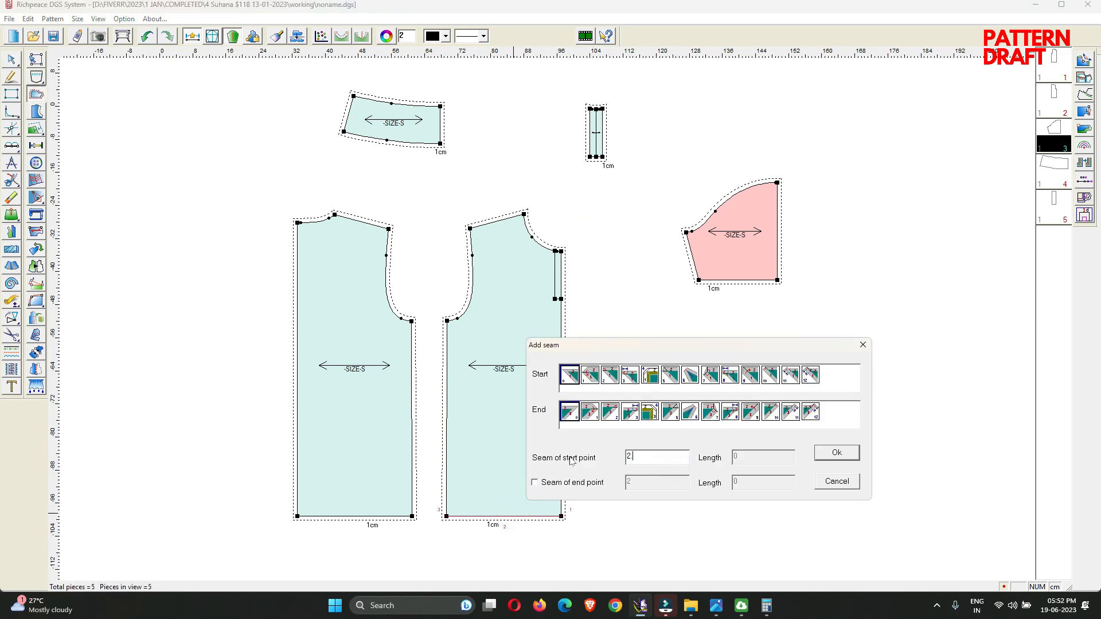
type("5")
left_click(837, 453)
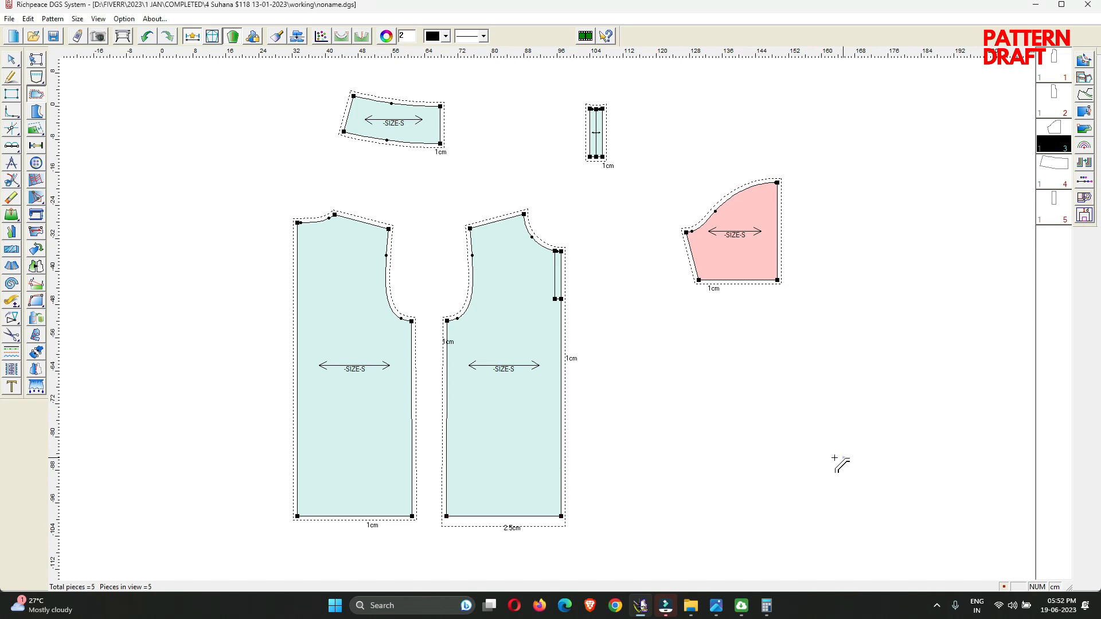
Set the seam allowance along the back bodice hem to 2.5 cm
left_click(387, 516)
type("2")
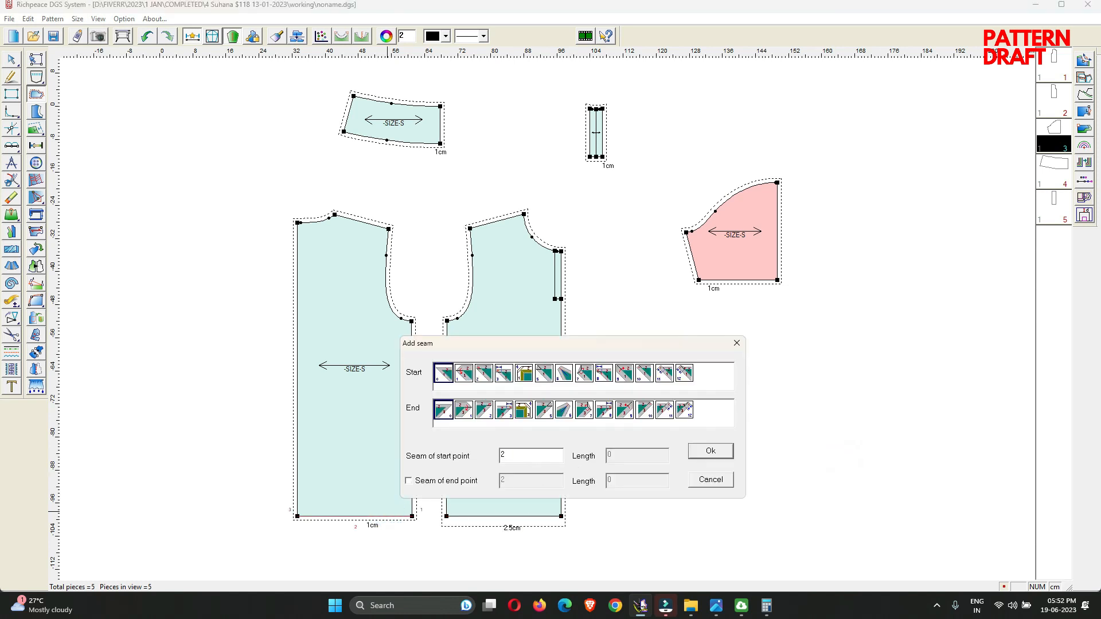
type(".5")
left_click(711, 453)
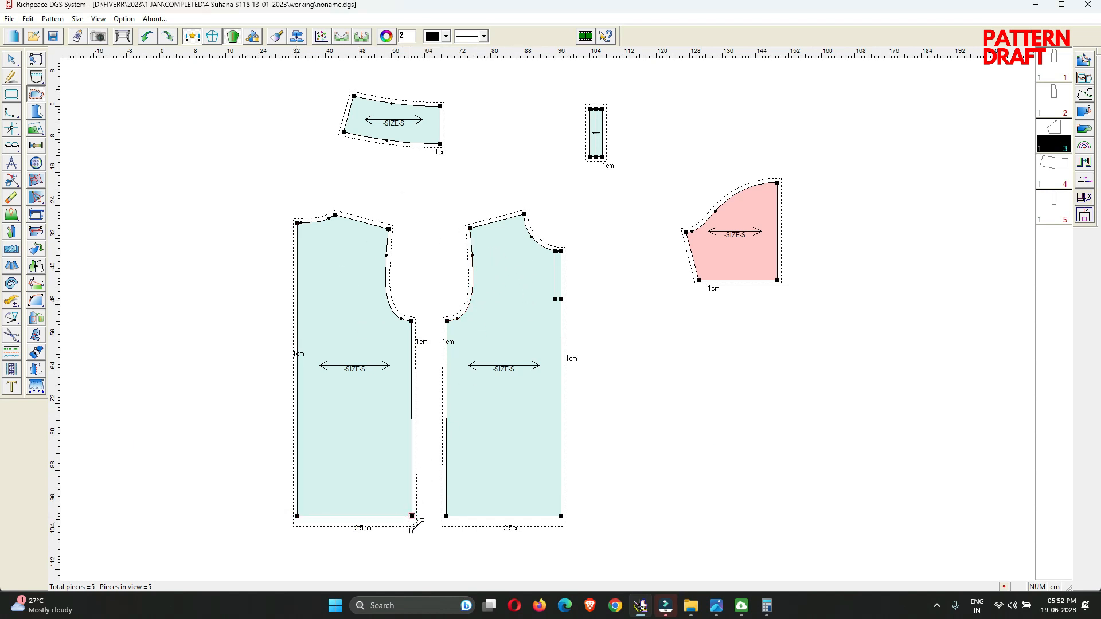
left_click(297, 516)
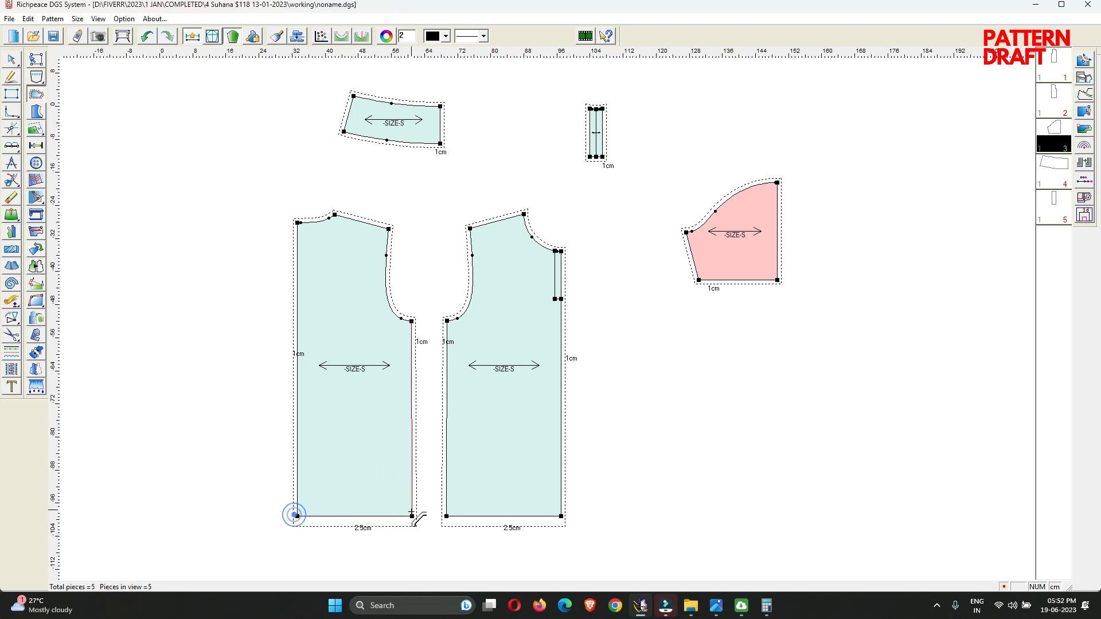
left_click_drag(411, 511, 411, 439)
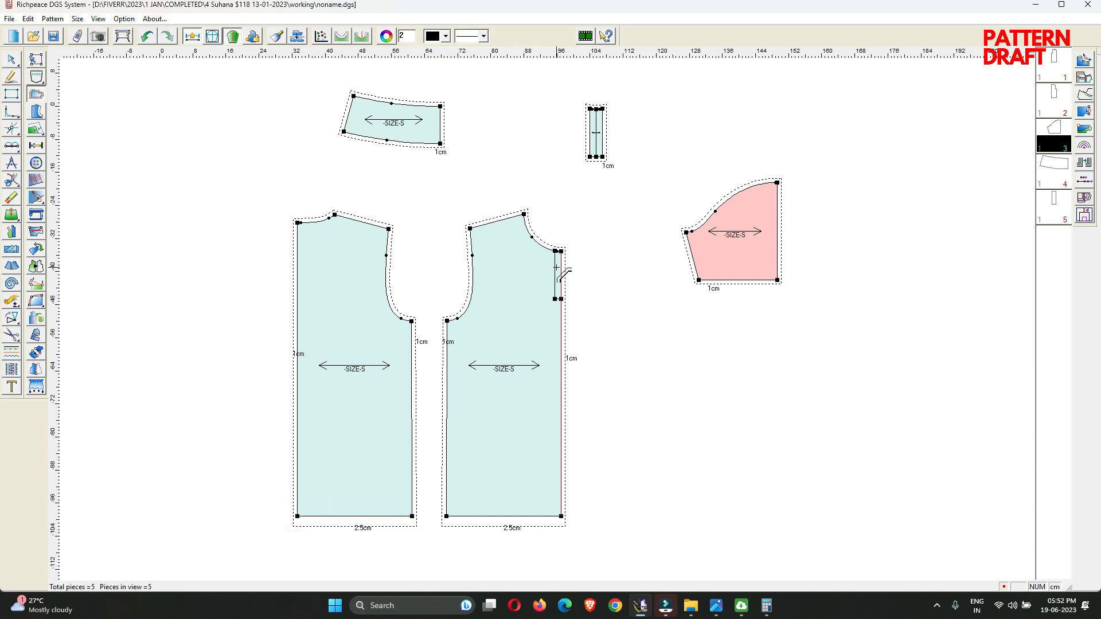
Set the seam allowance along the sleeve hem to 2.5 cm
scroll(440, 110, "up", 3)
scroll(772, 405, "down", 2)
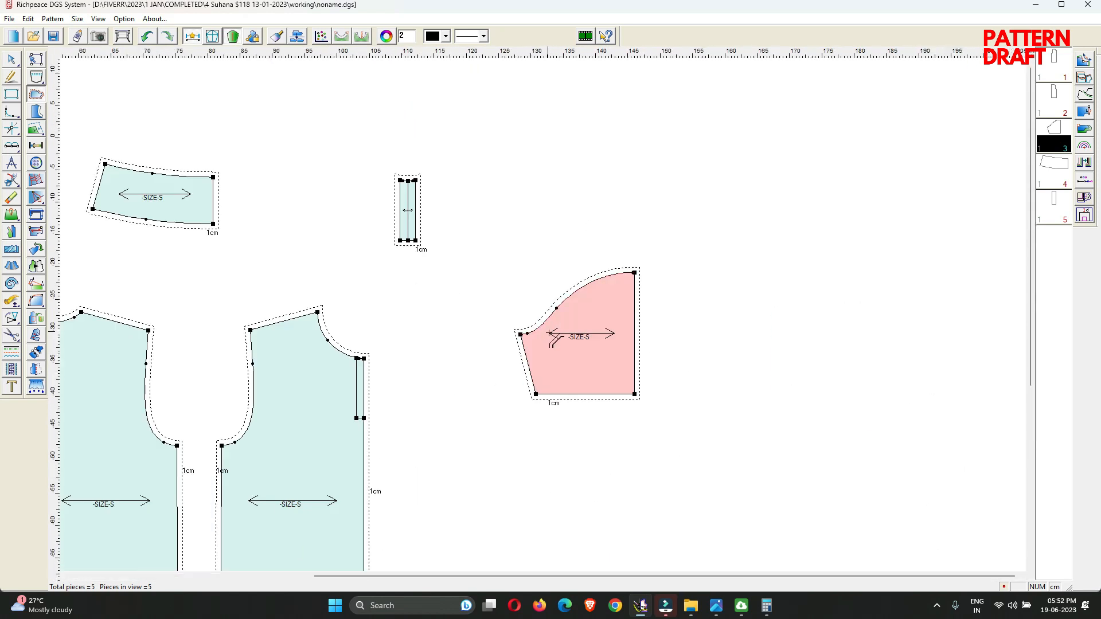
scroll(548, 327, "up", 2)
left_click(680, 441)
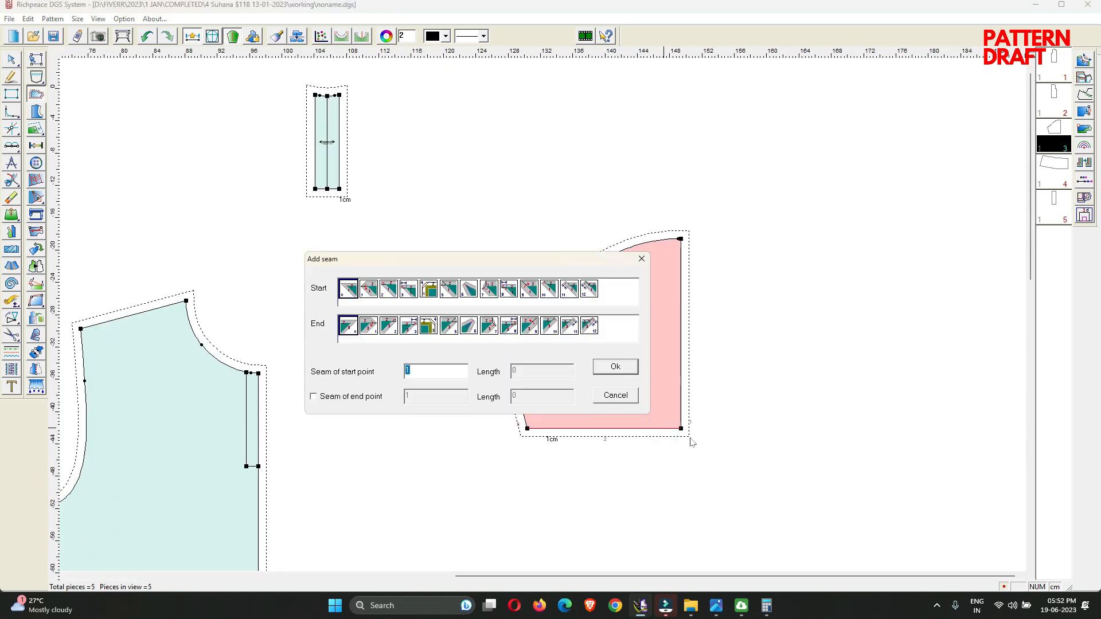
type("2.5")
left_click(614, 367)
scroll(614, 364, "down", 2)
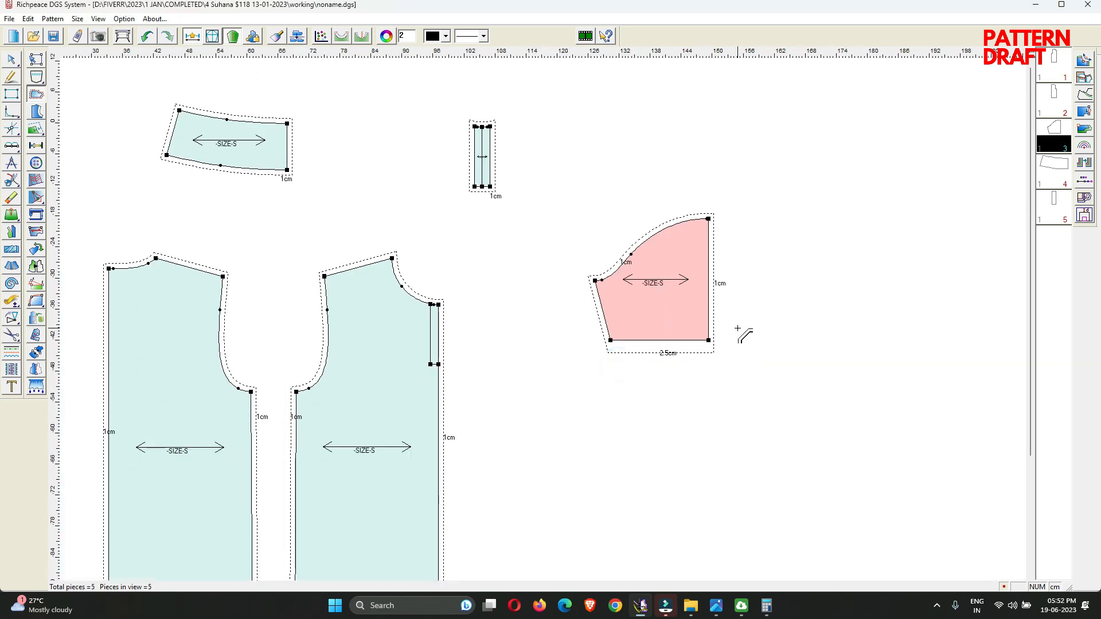
Apply the second corner style to both the start and end of the sleeve hem's seam allowance
left_click(678, 344)
left_click(381, 237)
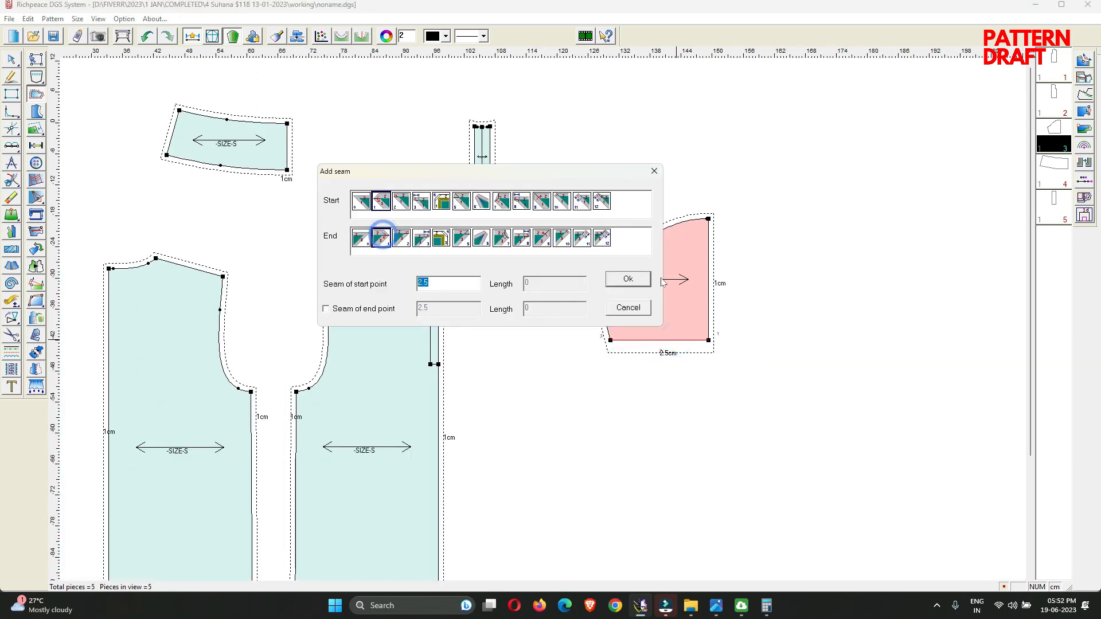
left_click(645, 277)
right_click(735, 168)
left_click(747, 174)
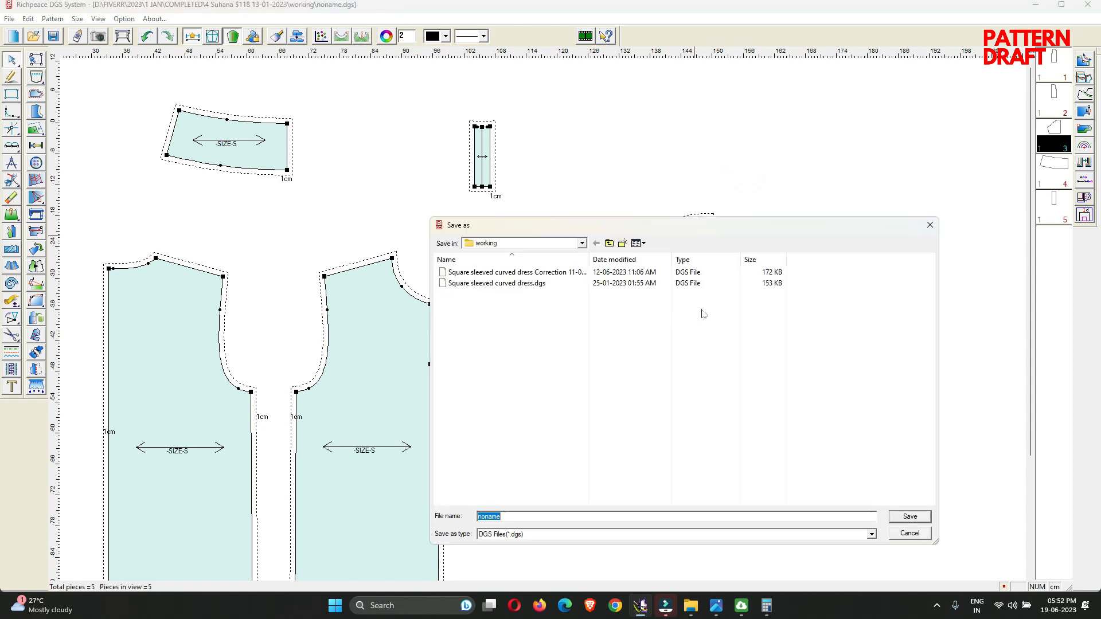
left_click(929, 229)
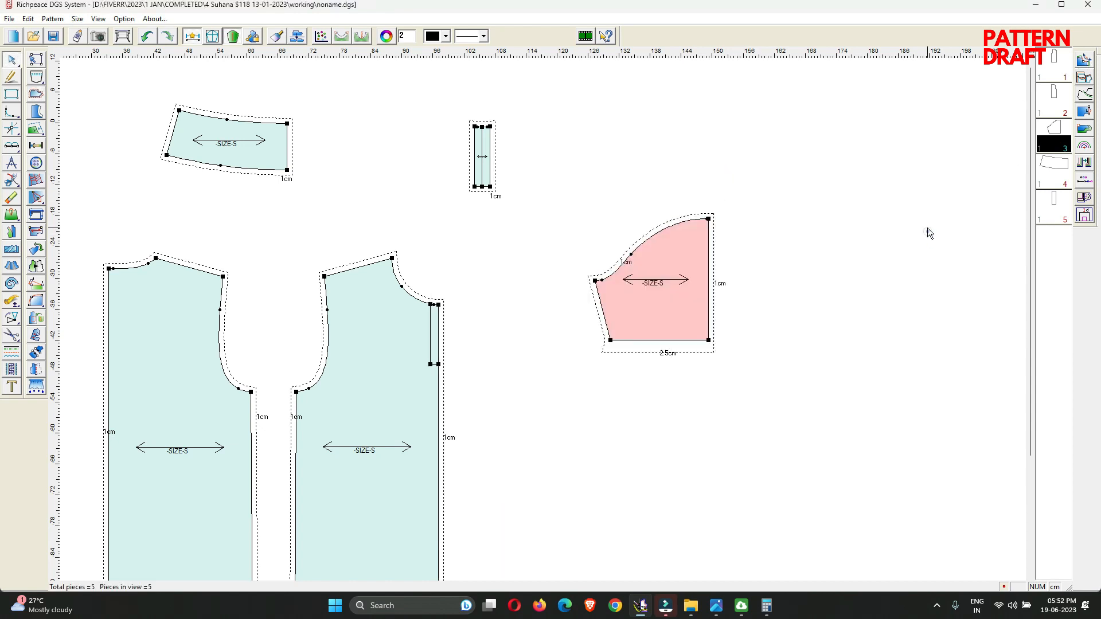
Open the pattern information for the front bodice piece and name it FRONT
double_click(1055, 62)
left_click_drag(699, 211, 808, 319)
left_click(791, 350)
key("Caps_Lock")
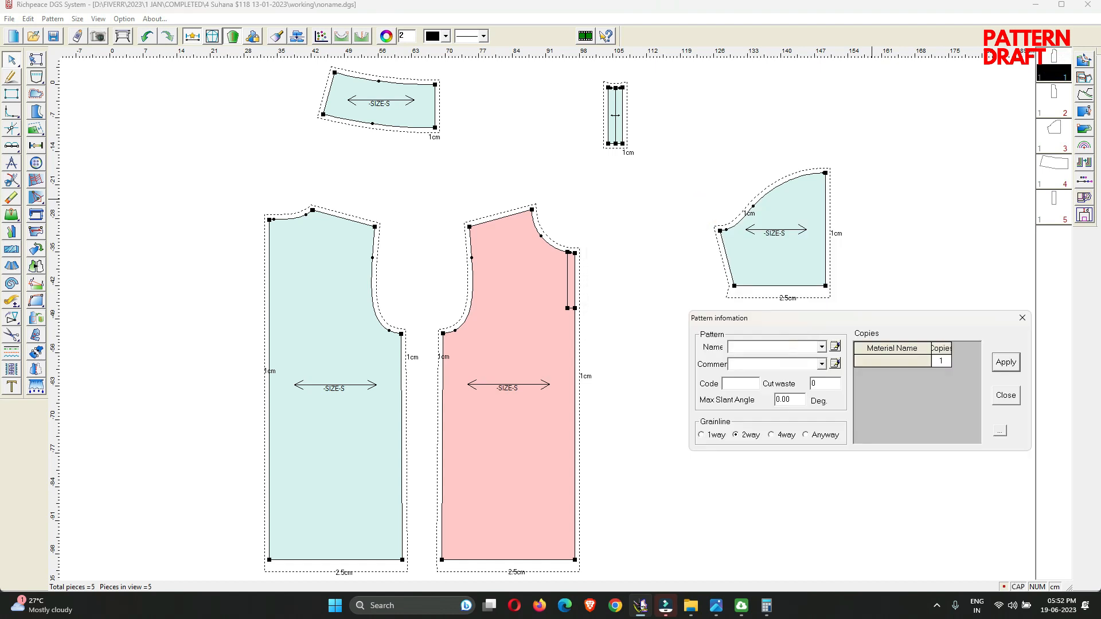
type("FRONT")
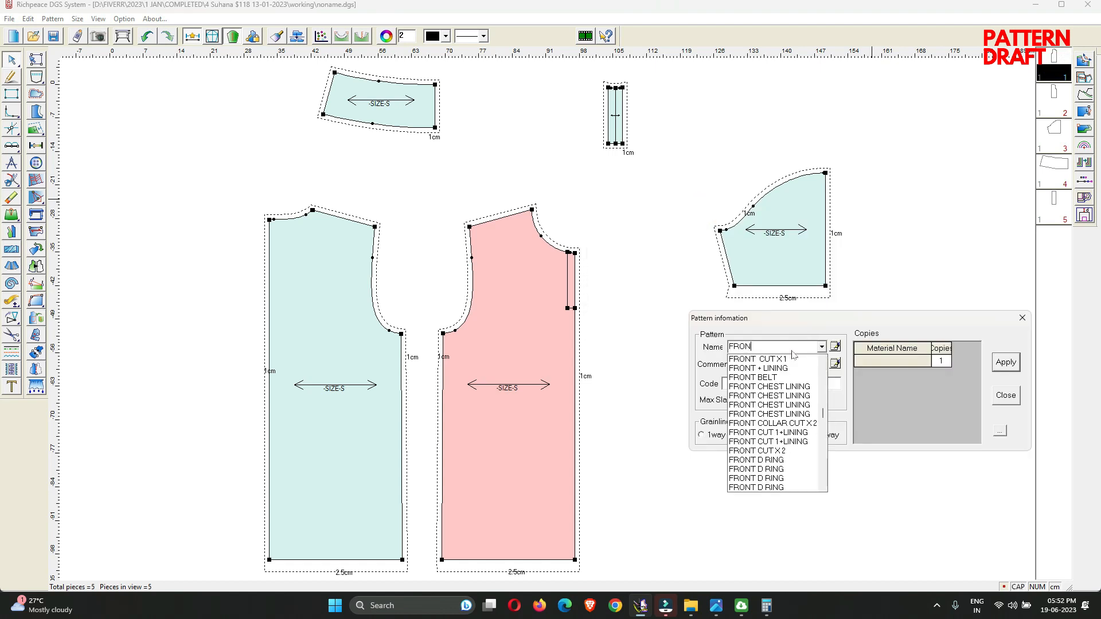
key("Return")
key("Return")
Name the back bodice piece BACK and the sleeve piece SLEEVE CUT X 2
type("BAC")
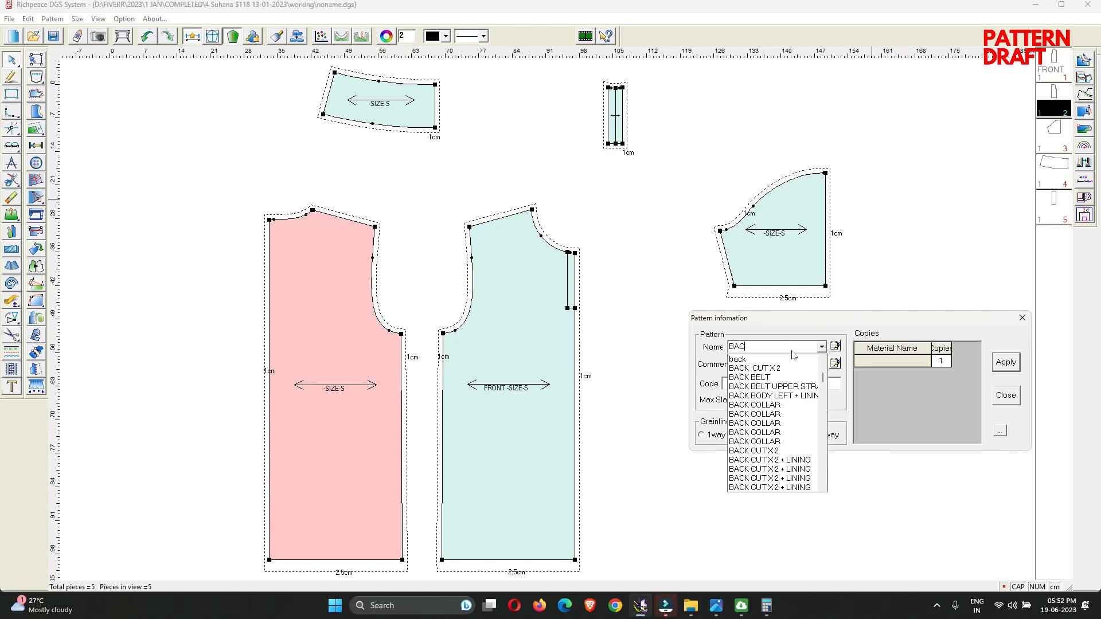
type("K")
key("Return")
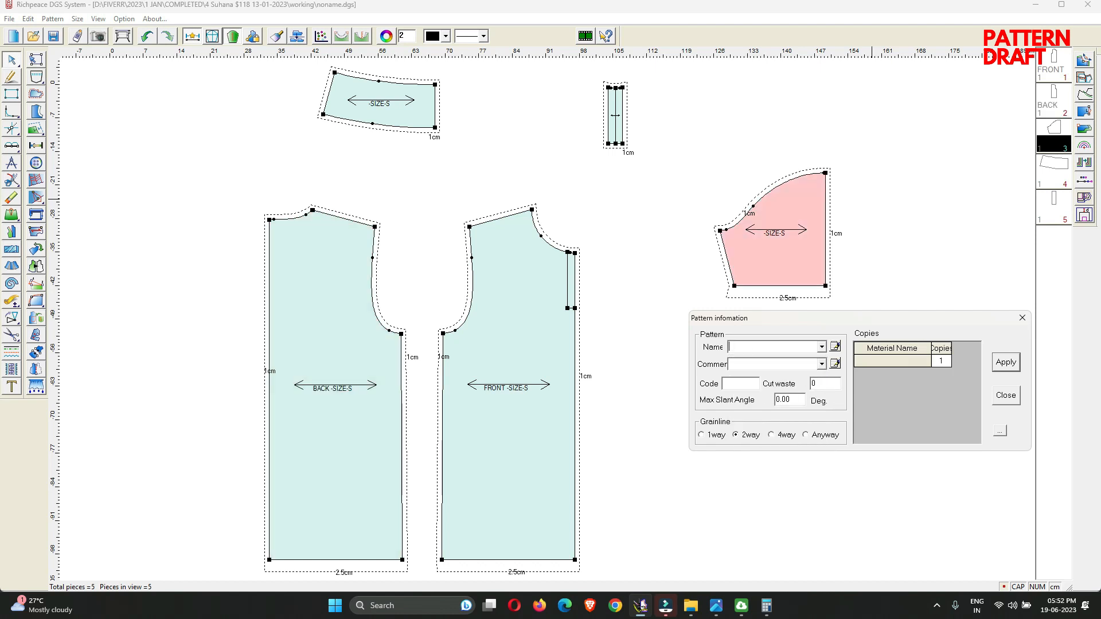
type("SLEEVE CUT")
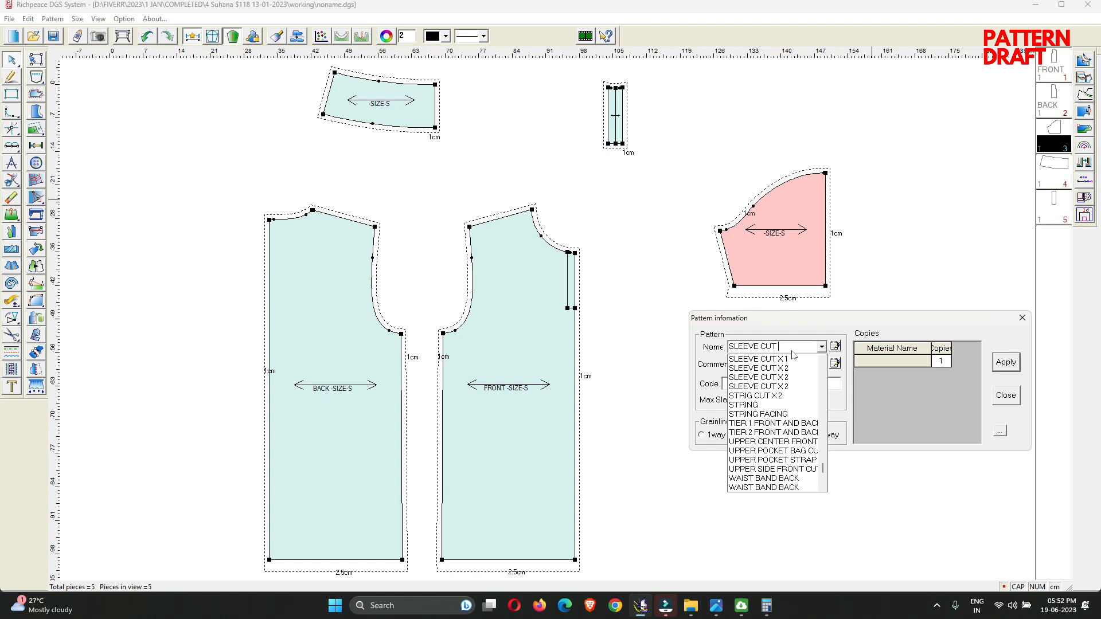
type(" X 2")
key("Return")
Name the curved collar piece COLLAR
type("COLLAR")
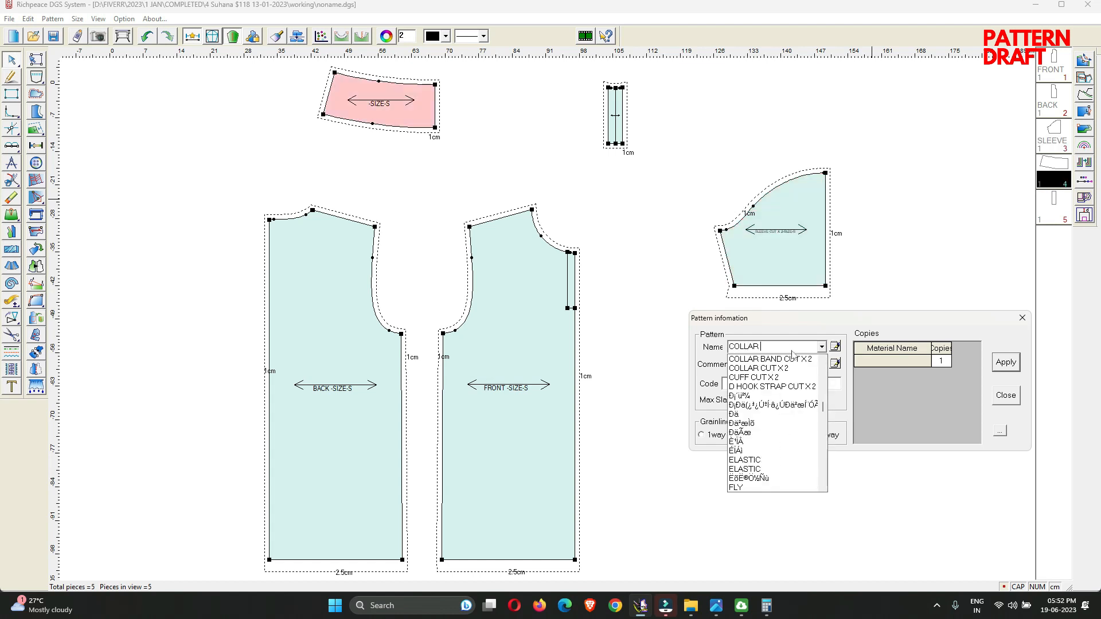
left_click(792, 351)
key("Return")
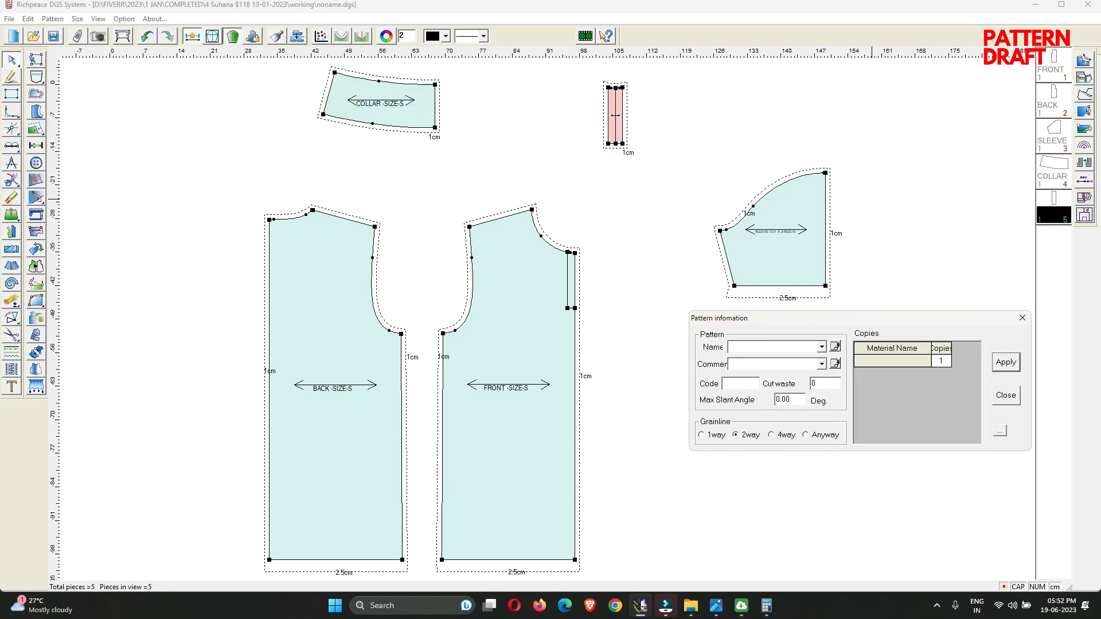
Name the placket piece FRONT BUTTON PLAKET CUT X 2
type("F")
type("RONT BU")
type("TTON PLA")
type("KET")
type(" CUT X 2")
key("Return")
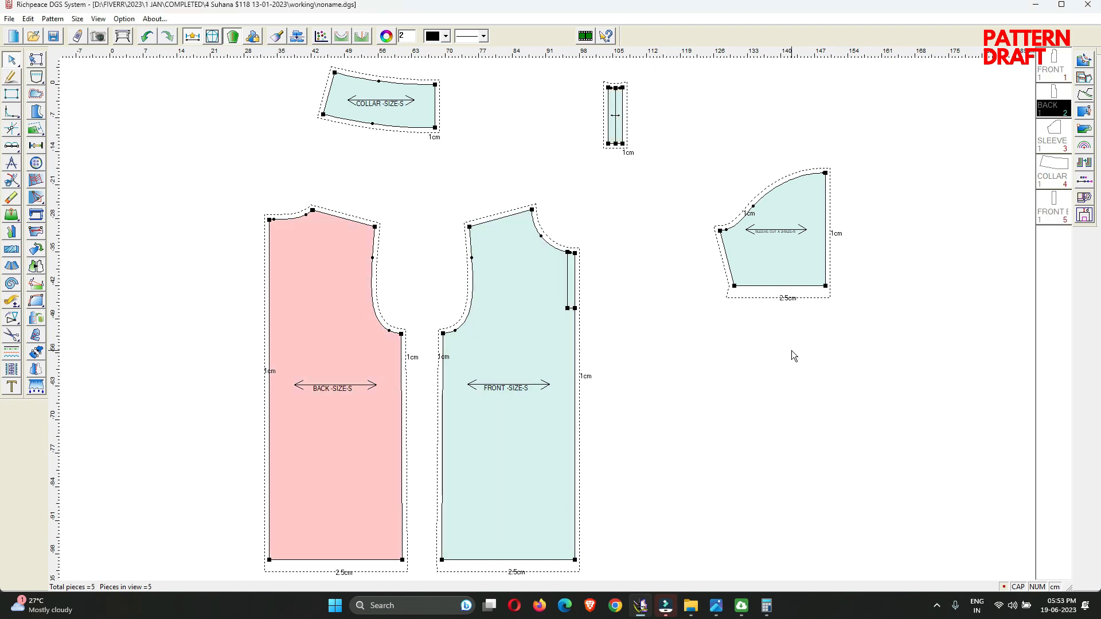
Turn the grainlines of the back, front and sleeve pieces so they run vertically along the garment length
key("ctrl+s")
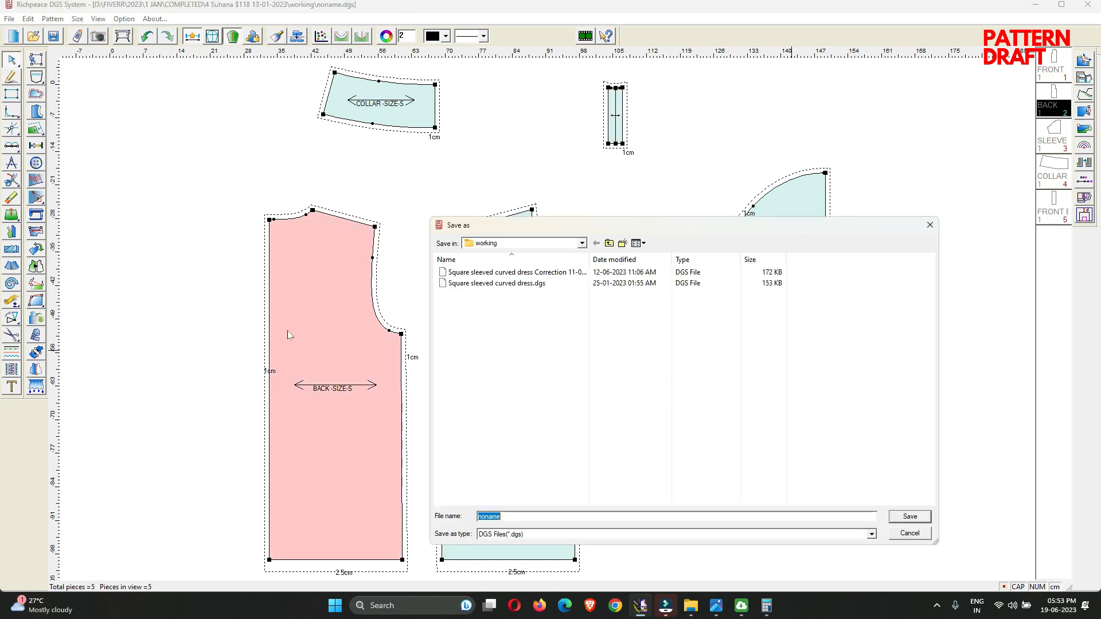
left_click(929, 225)
left_click(35, 229)
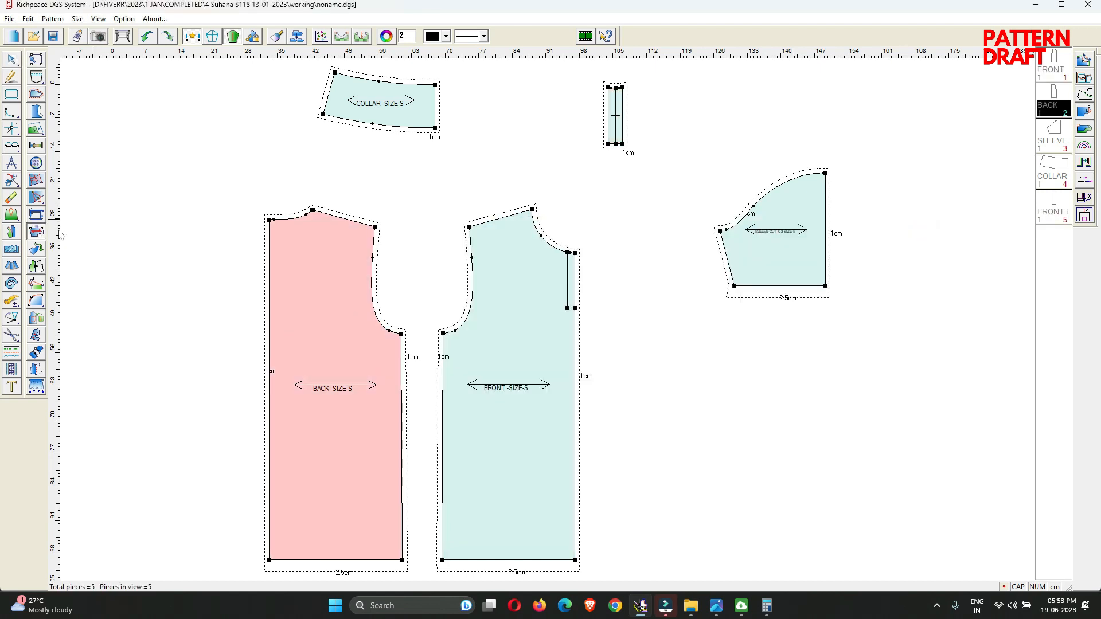
right_click(290, 348)
right_click(322, 370)
right_click(499, 351)
right_click(499, 351)
right_click(773, 251)
right_click(773, 251)
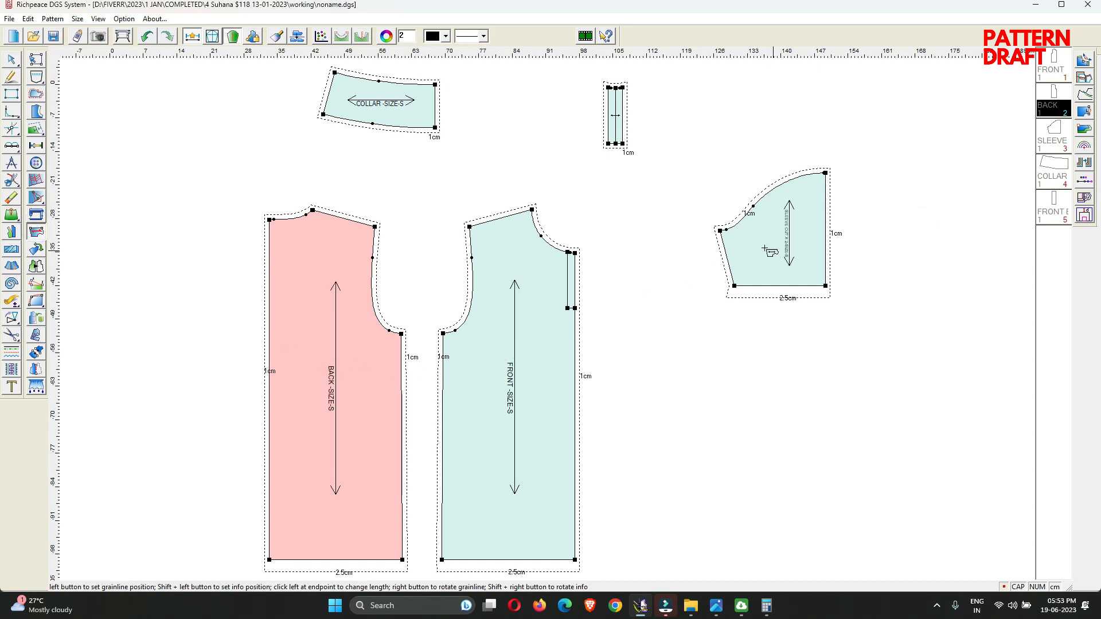
Turn the grainlines of the collar and front button placket pieces to vertical
right_click(421, 112)
right_click(420, 111)
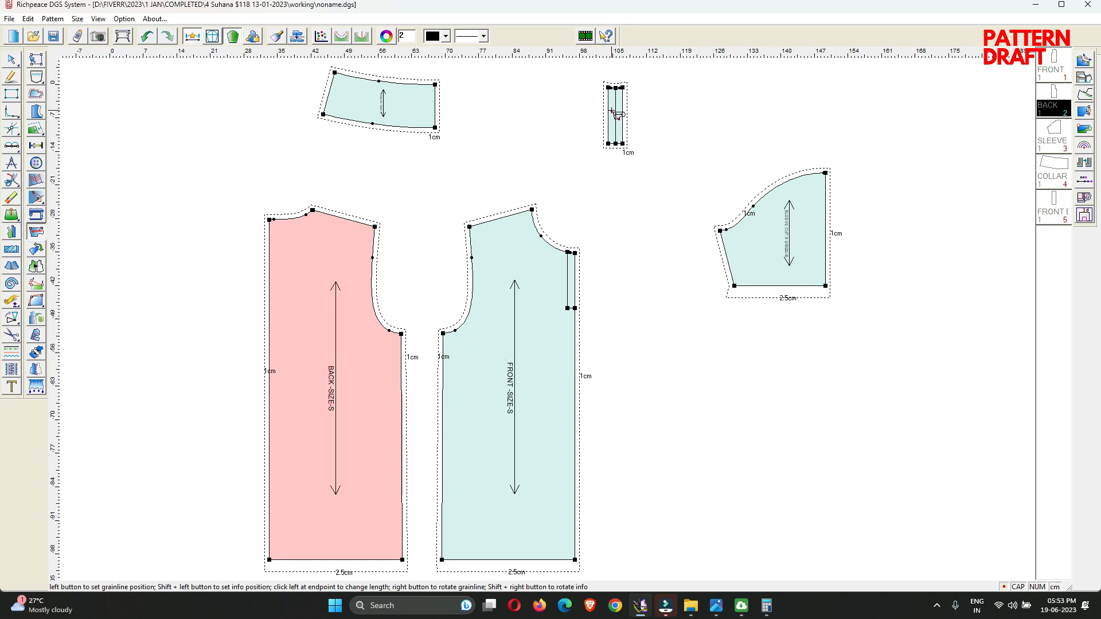
right_click(611, 110)
right_click(653, 102)
left_click(663, 107)
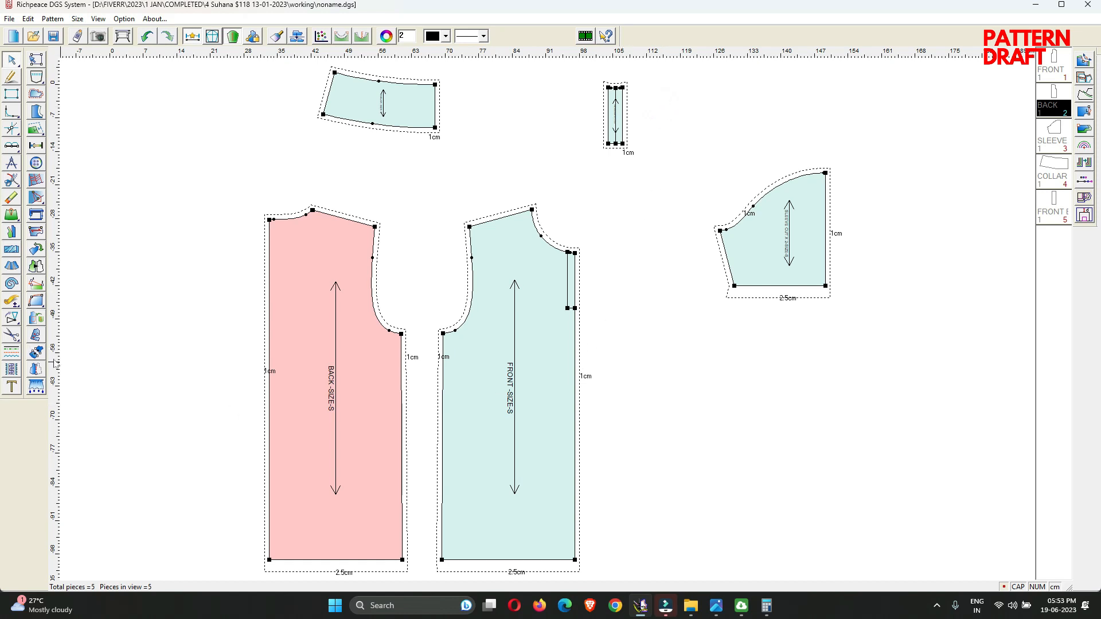
Change the base size name to M in the size table
left_click(83, 18)
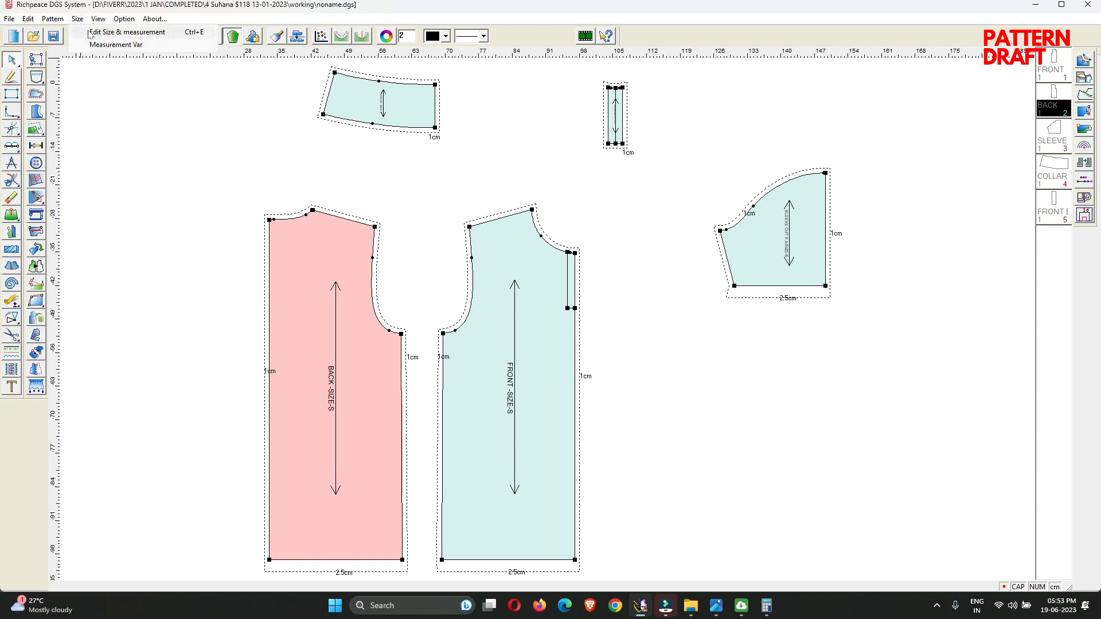
left_click(100, 28)
left_click(413, 179)
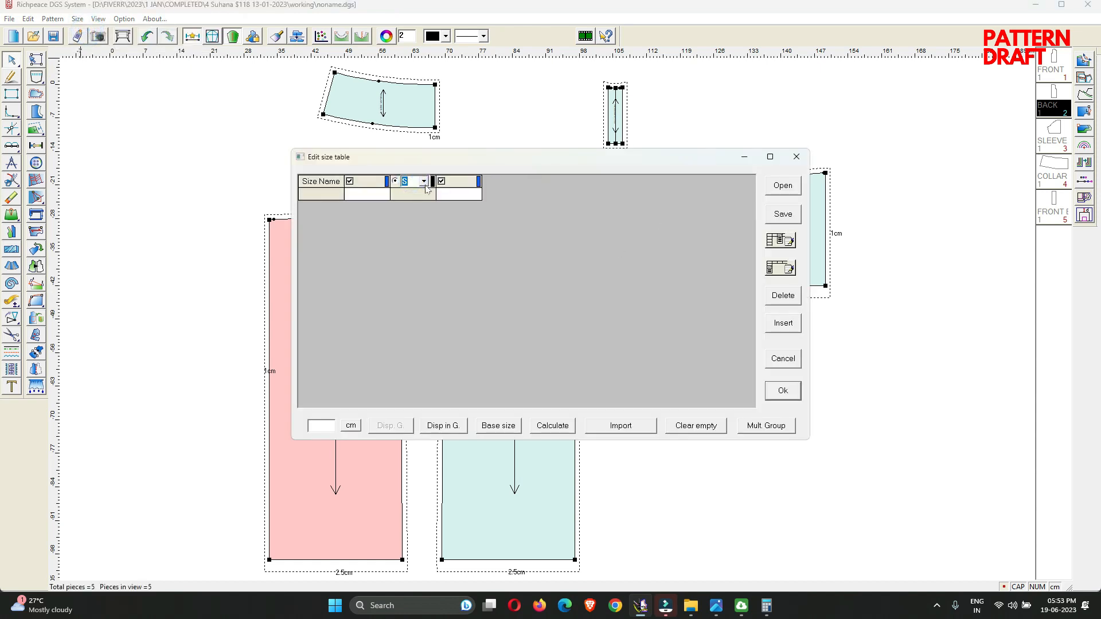
key("Return")
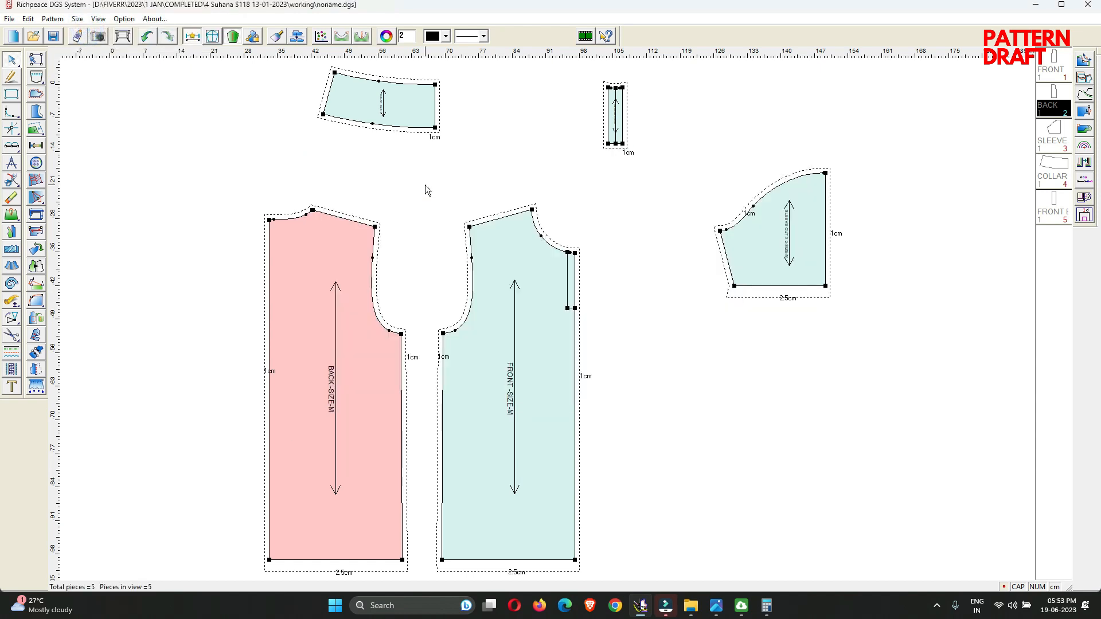
Set the style name to #GOLF T-SHIRT in the style information
scroll(481, 435, "up", 2)
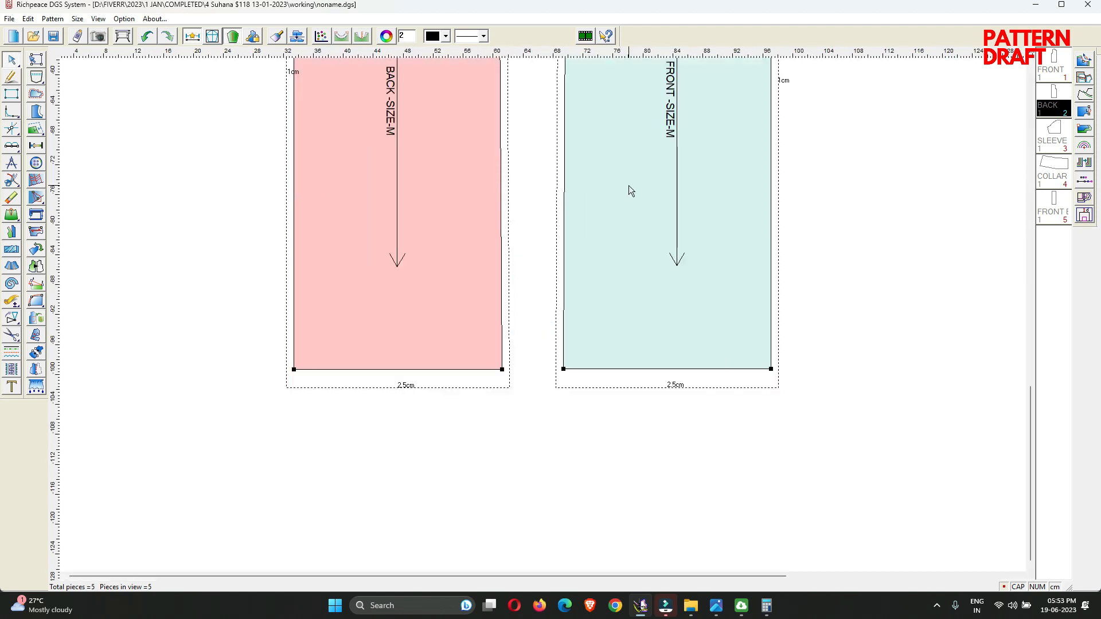
scroll(628, 186, "down", 2)
scroll(555, 293, "up", 3)
scroll(511, 425, "down", 3)
scroll(530, 350, "up", 4)
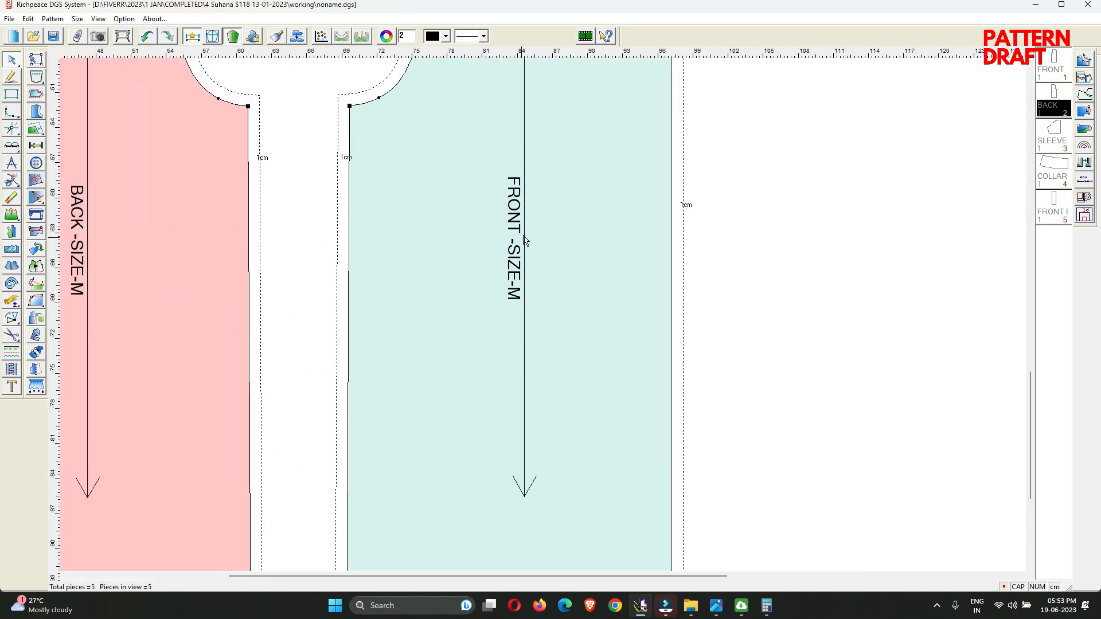
scroll(342, 299, "down", 3)
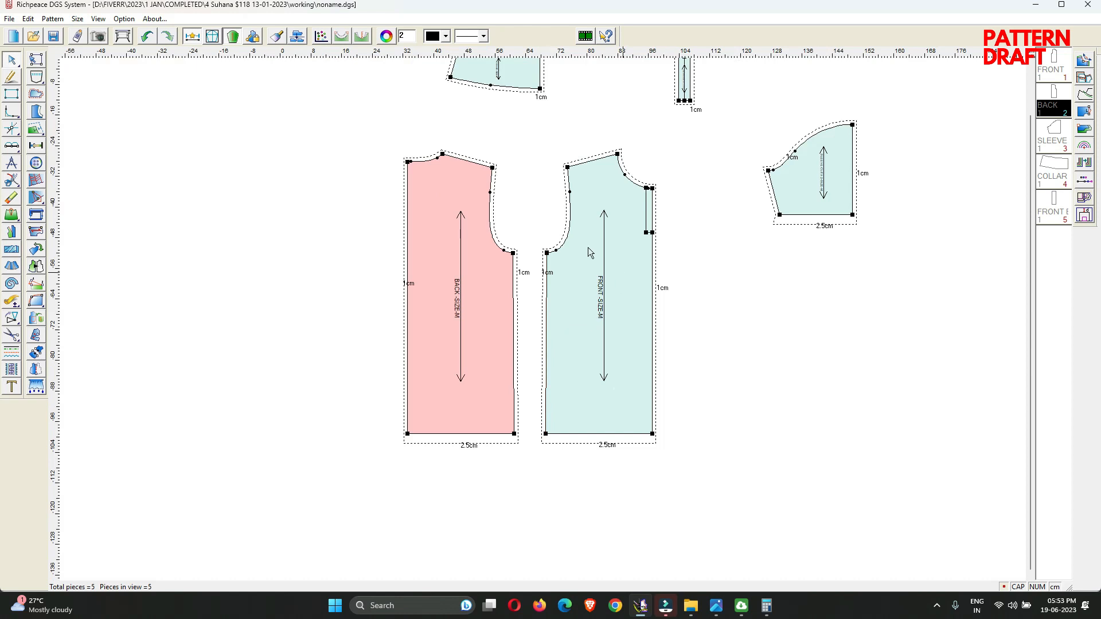
left_click(52, 19)
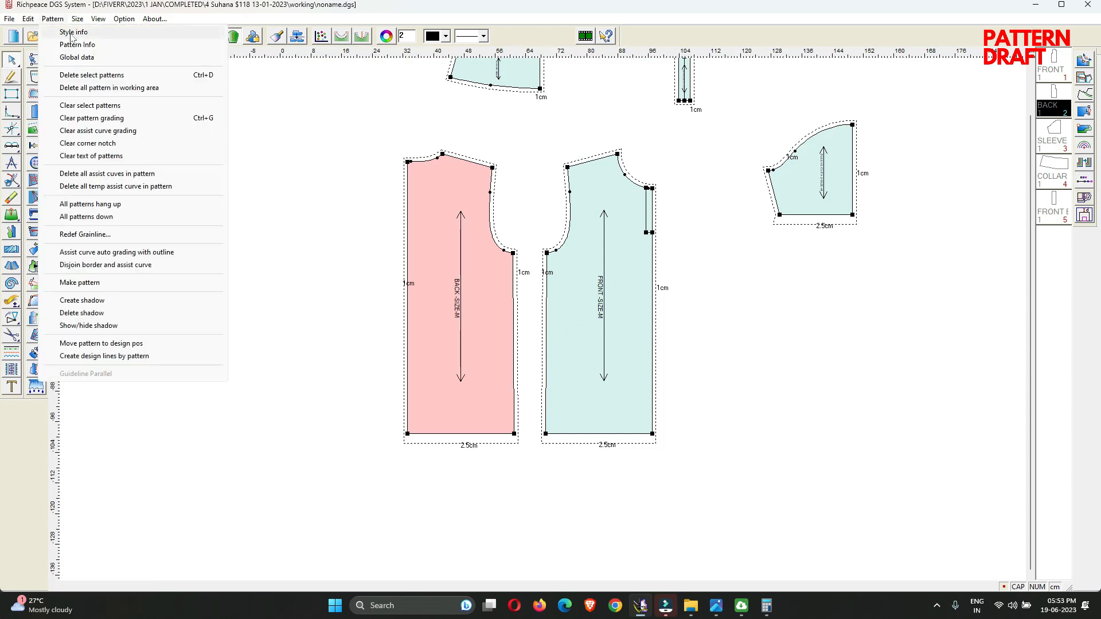
left_click(63, 31)
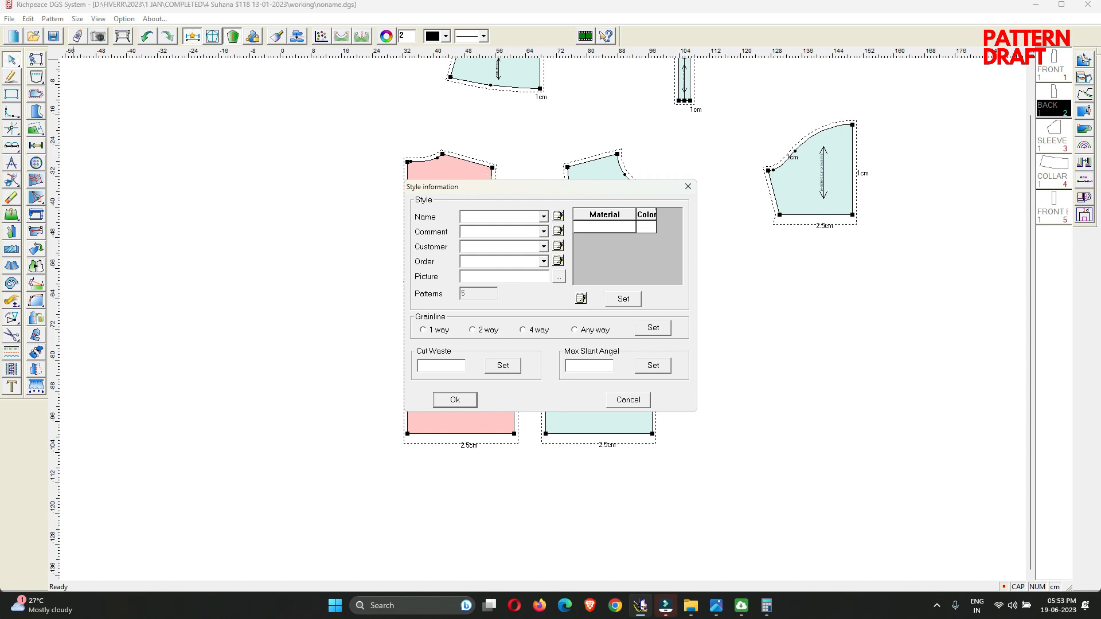
left_click(496, 218)
left_click(470, 404)
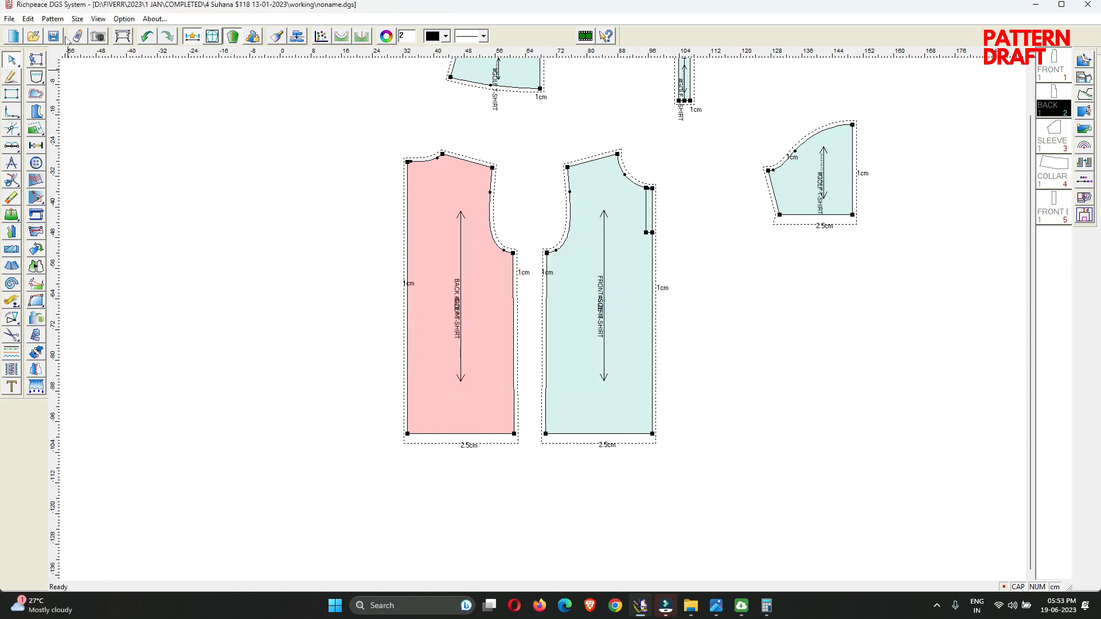
Redefine the grainlines for all patterns of the work area, and shift the collar piece sideways toward the placket piece
left_click(28, 18)
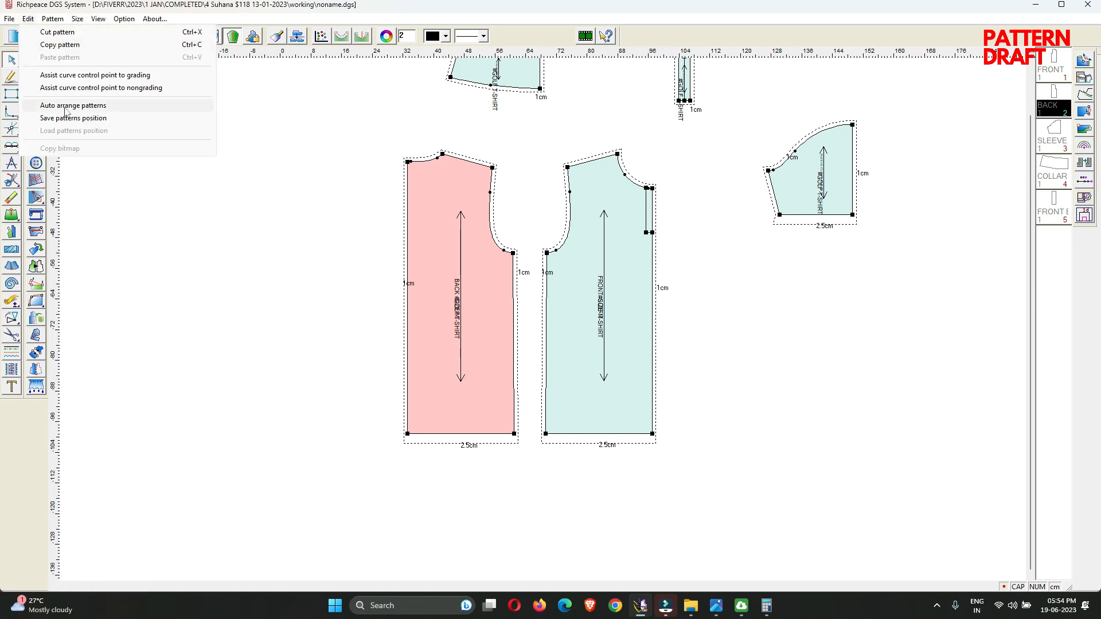
mouse_move(38, 22)
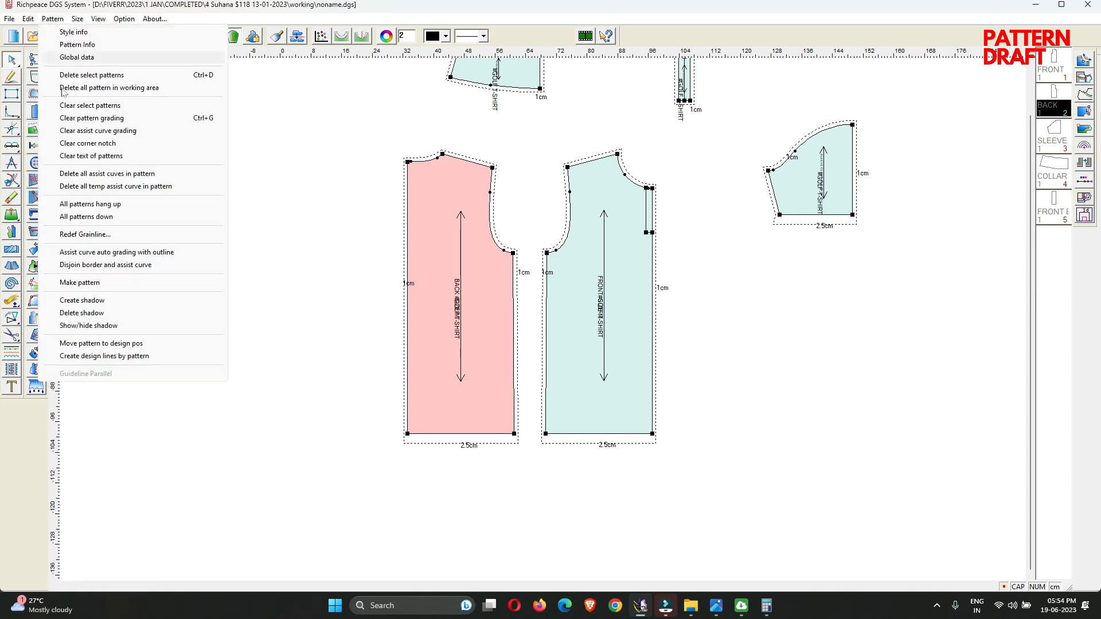
left_click(84, 235)
left_click(504, 286)
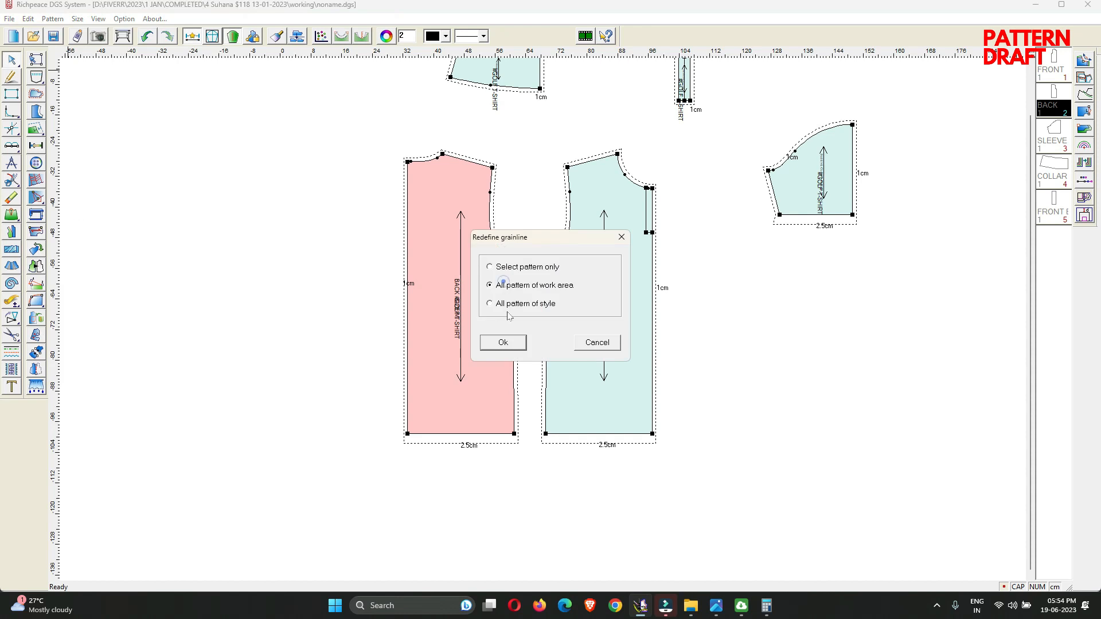
left_click(499, 341)
left_click(700, 304)
scroll(542, 318, "up", 5)
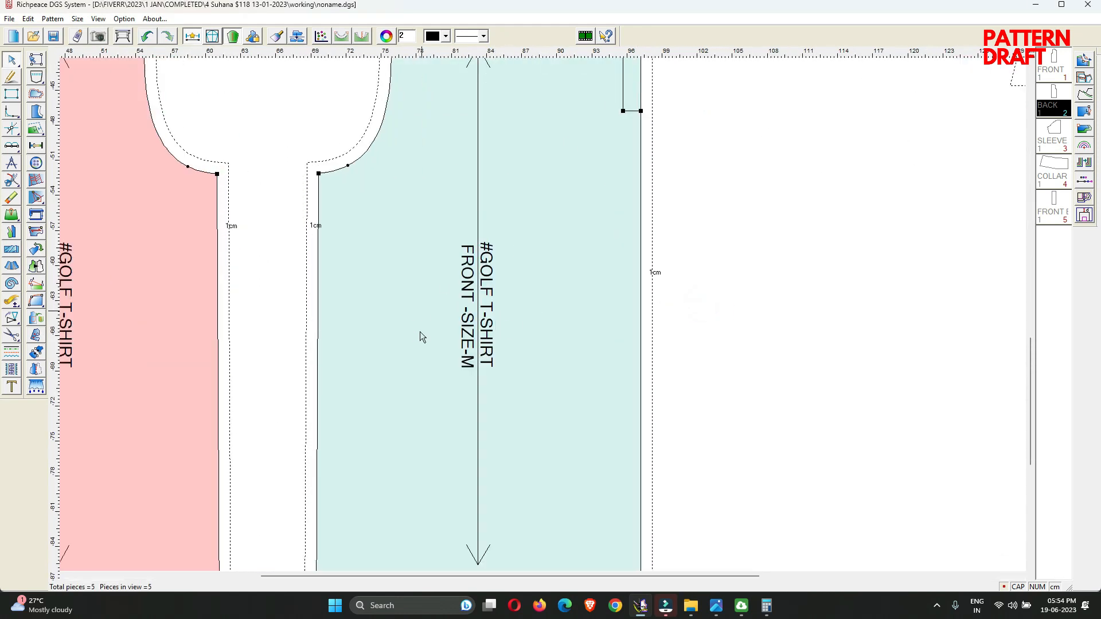
scroll(543, 314, "down", 5)
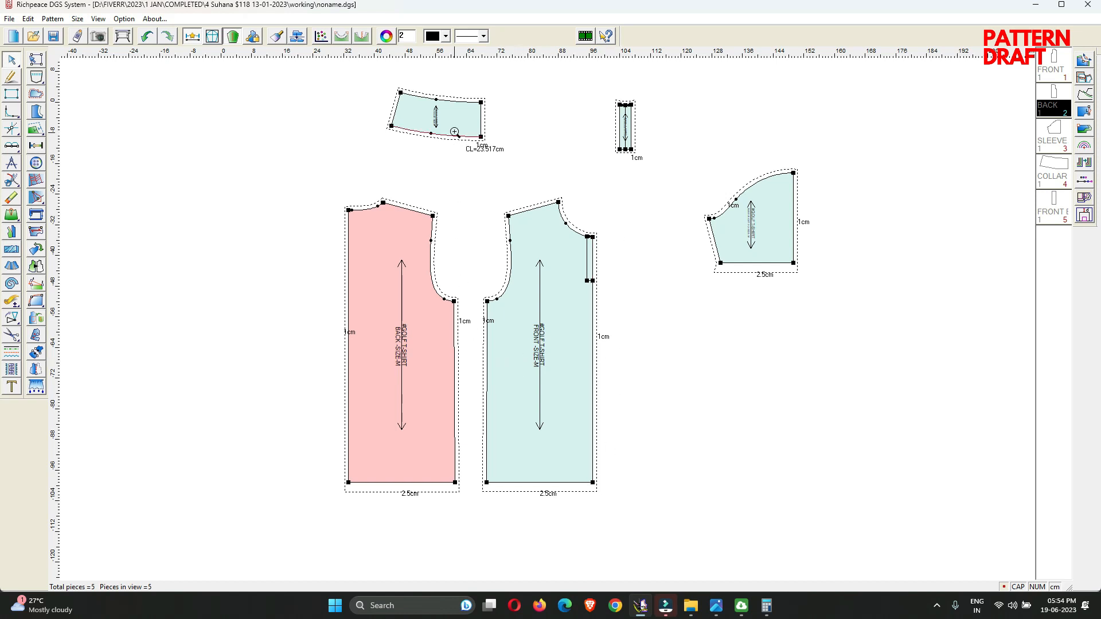
left_click_drag(454, 131, 527, 149)
Try to make the front bodice piece symmetric about its centre front edge
left_click(35, 369)
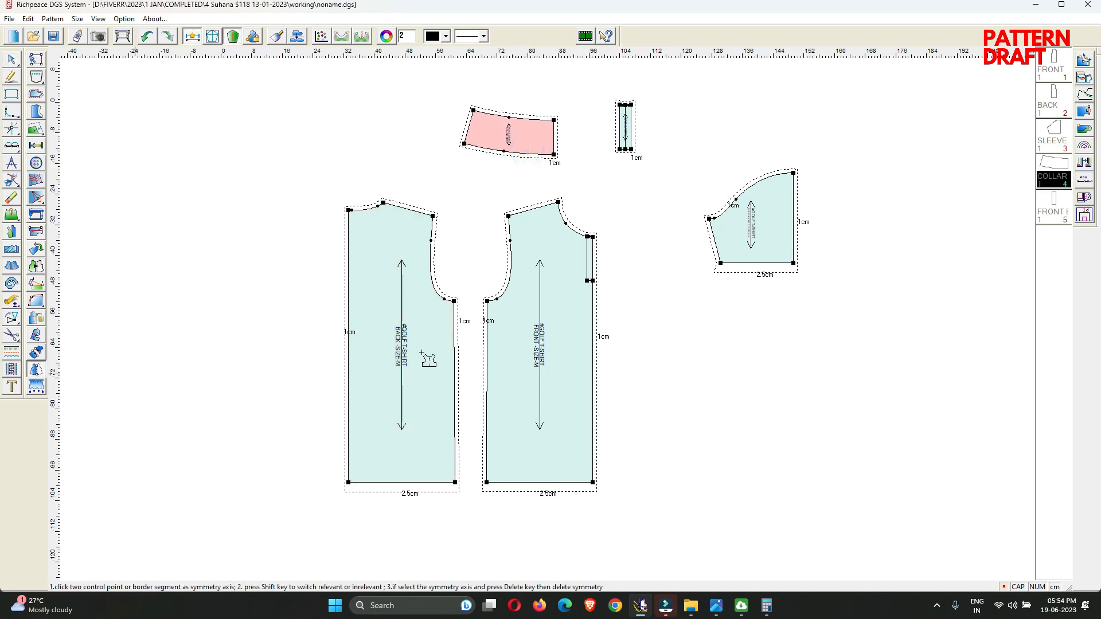
left_click(598, 332)
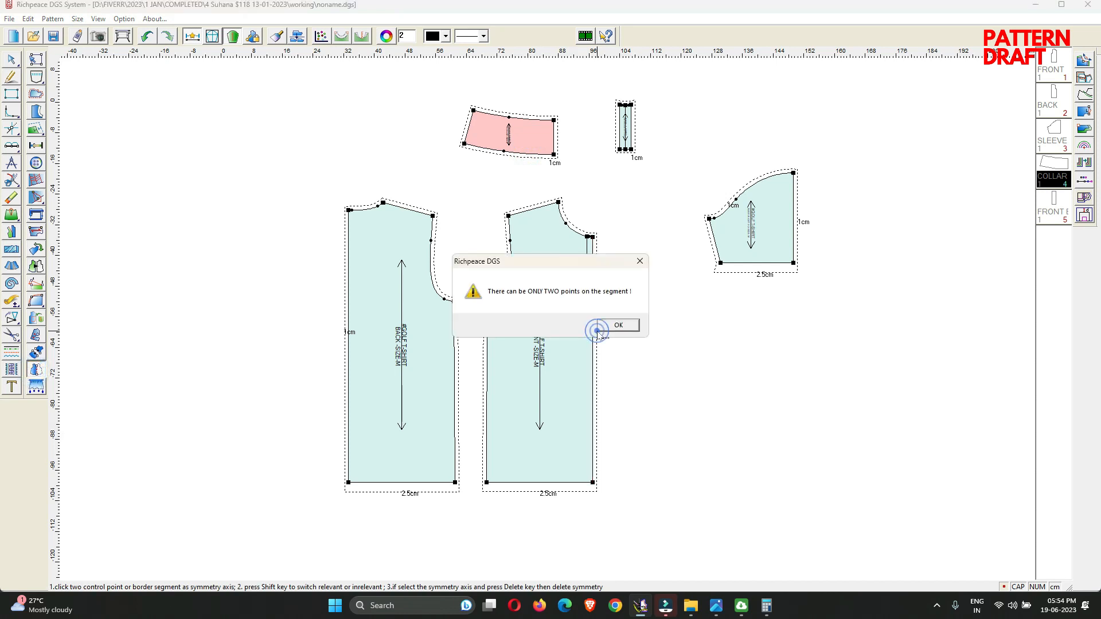
left_click(602, 325)
left_click(594, 316)
left_click_drag(546, 264, 749, 205)
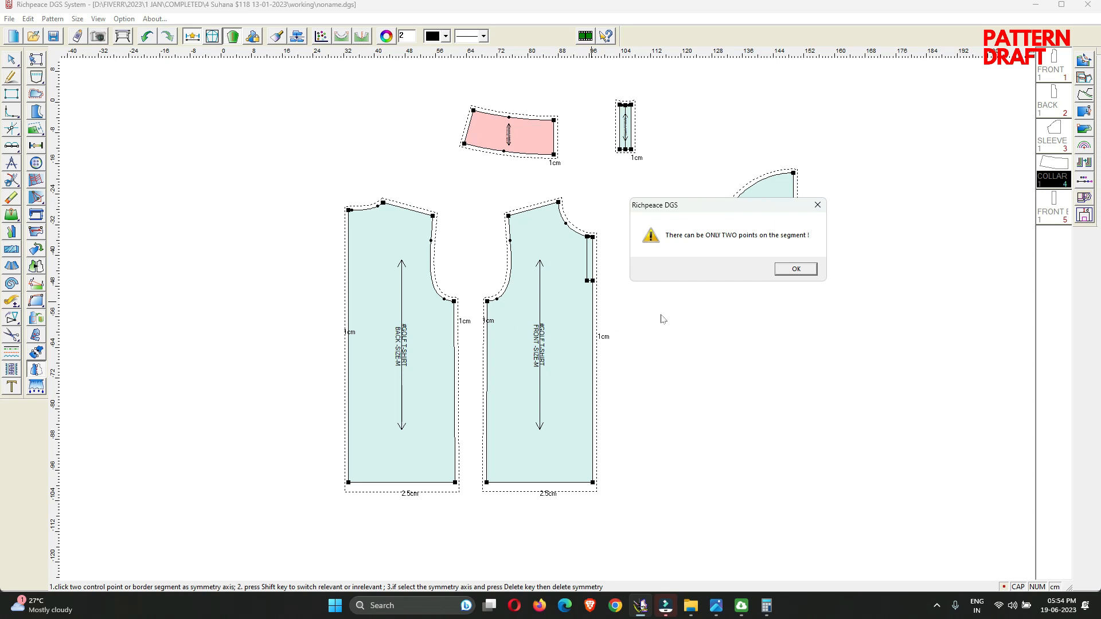
left_click(794, 269)
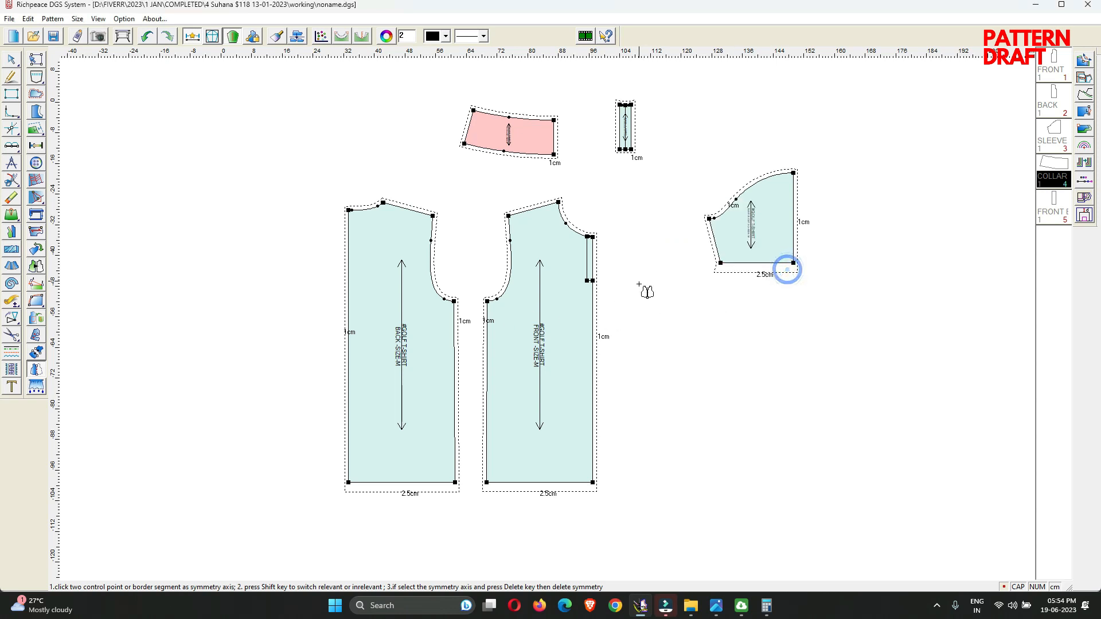
right_click(642, 251)
Clear the extra border point at the placket's lower end and mirror the front bodice piece about its centre front edge
scroll(604, 280, "up", 4)
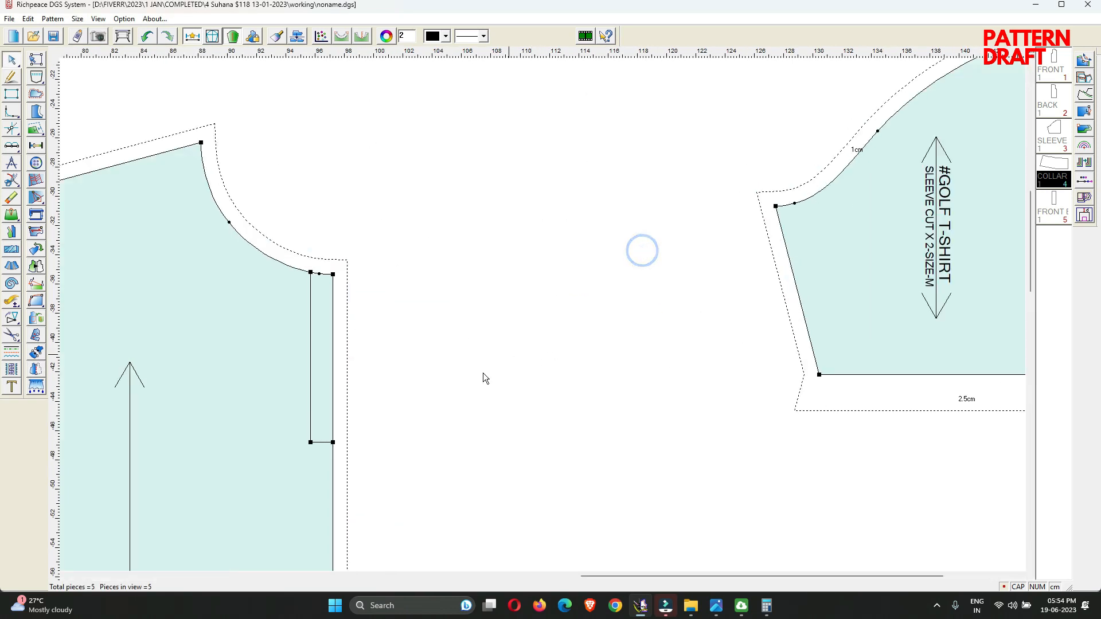
left_click(334, 443)
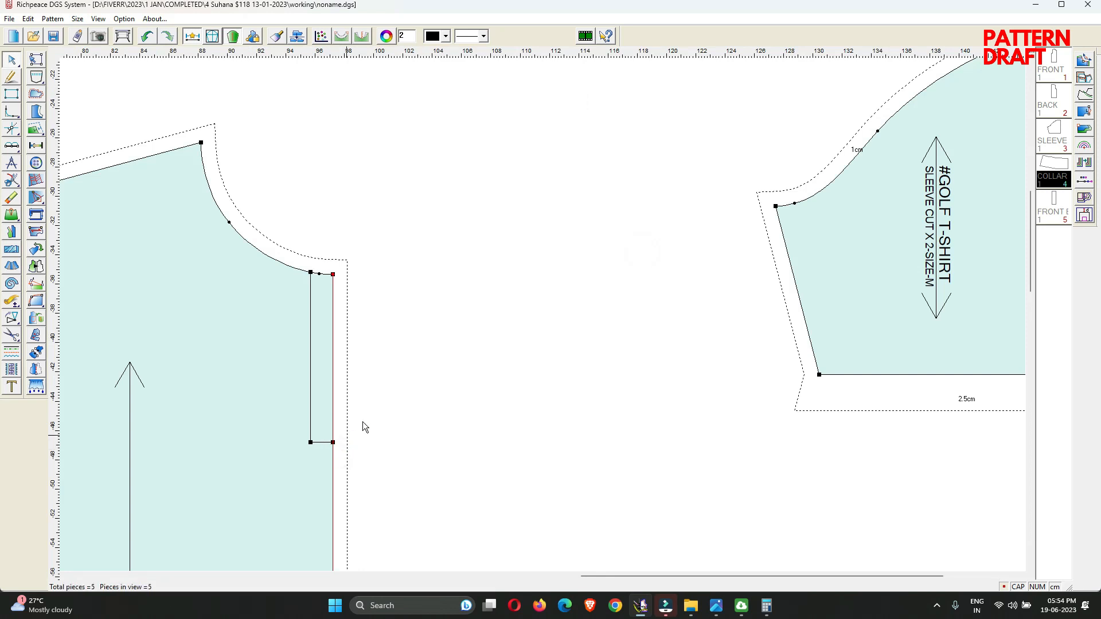
left_click(376, 406)
left_click(35, 369)
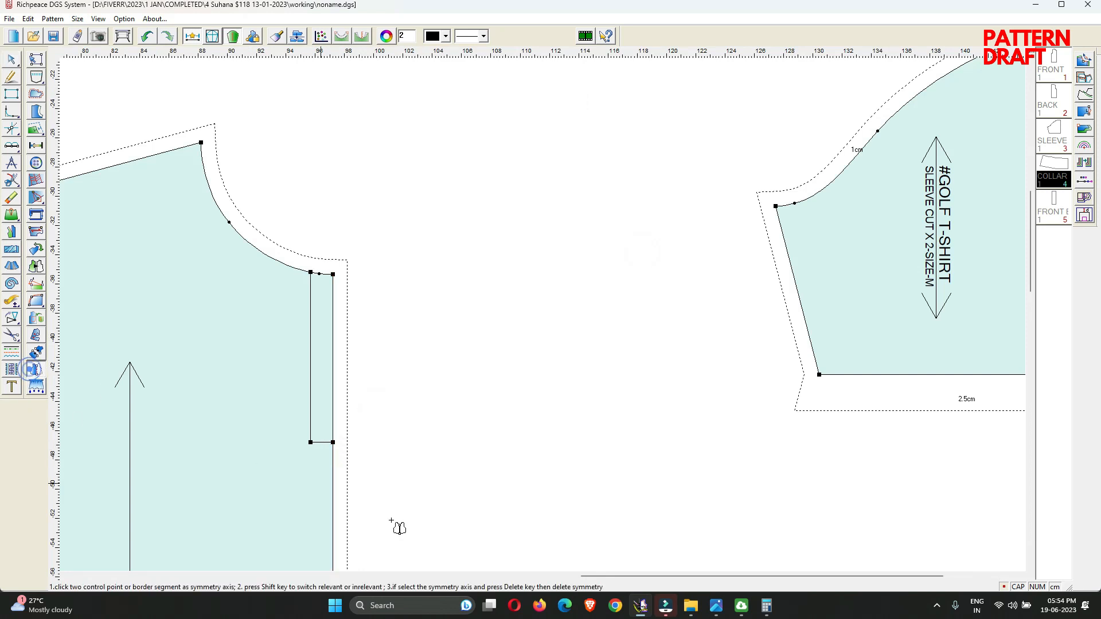
left_click(333, 507)
Draw a straight centre line through the front placket from the neckline point to the midpoint of its lower edge
right_click(405, 226)
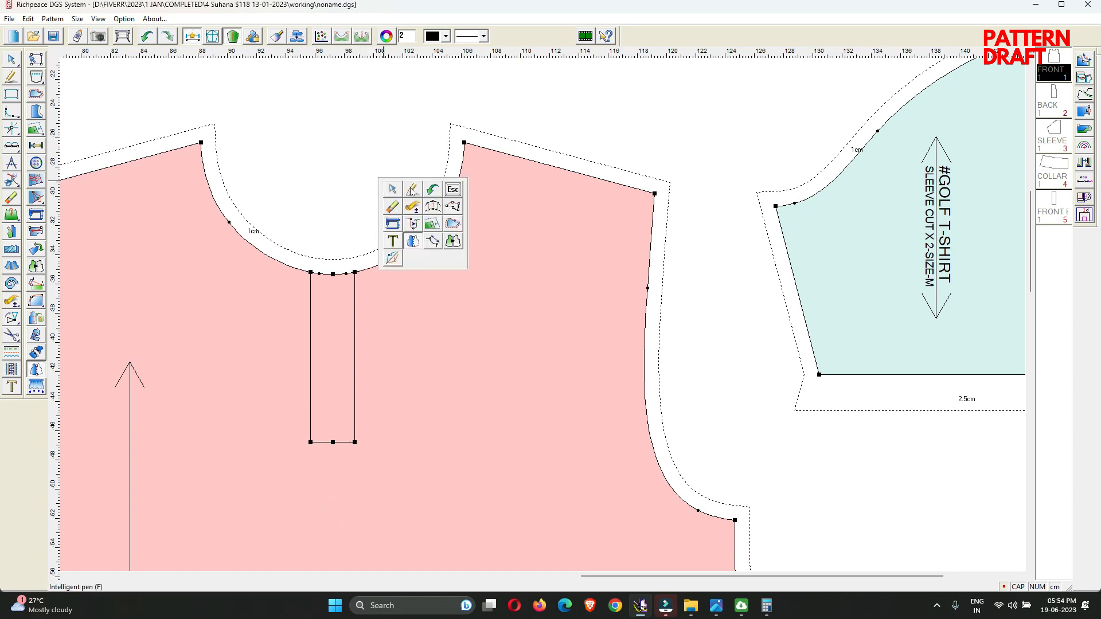
left_click(413, 186)
left_click(333, 275)
left_click(333, 443)
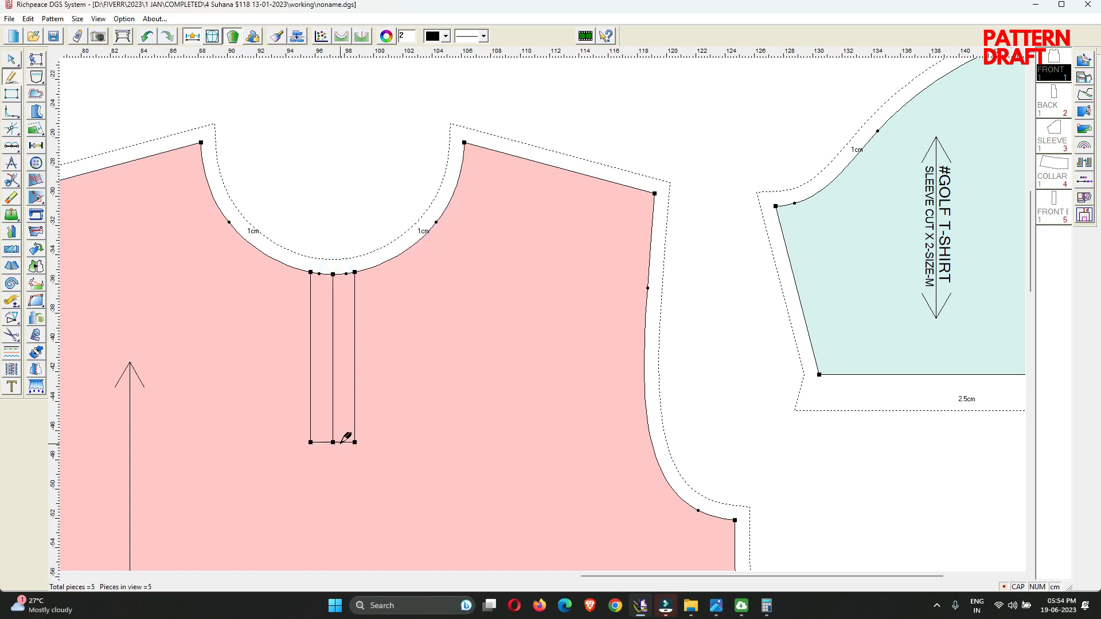
right_click(423, 297)
left_click(424, 299)
Erase the centre line inside the front bodice's placket
scroll(533, 305, "down", 5)
key("e")
left_click(527, 324)
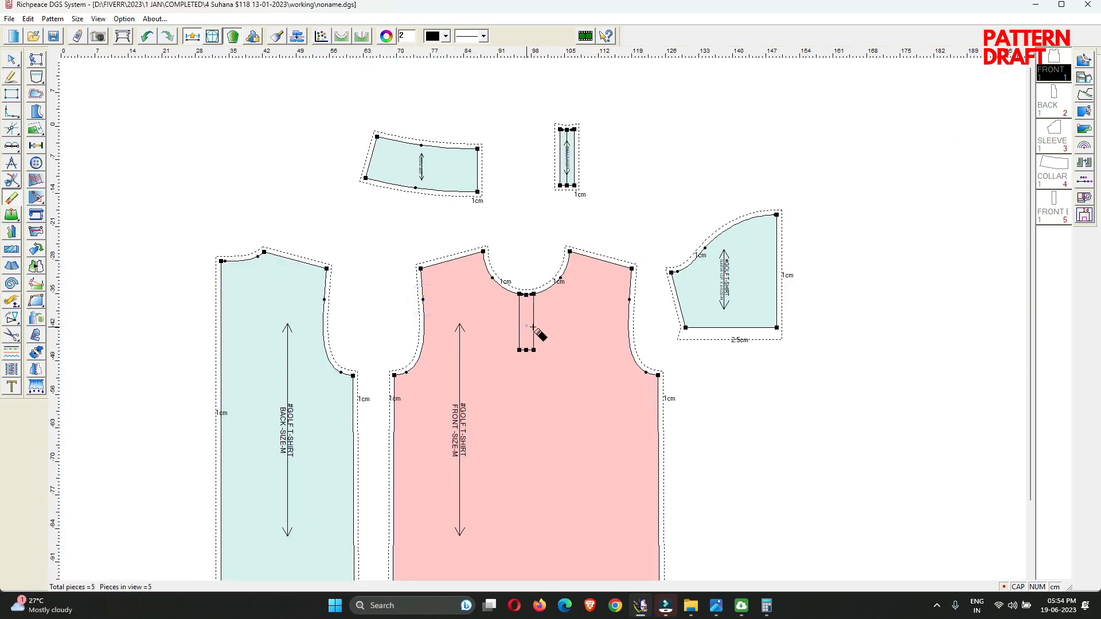
right_click(555, 314)
left_click(560, 317)
Move the placket piece and the collar piece apart to make room for the full collar
scroll(573, 209, "up", 5)
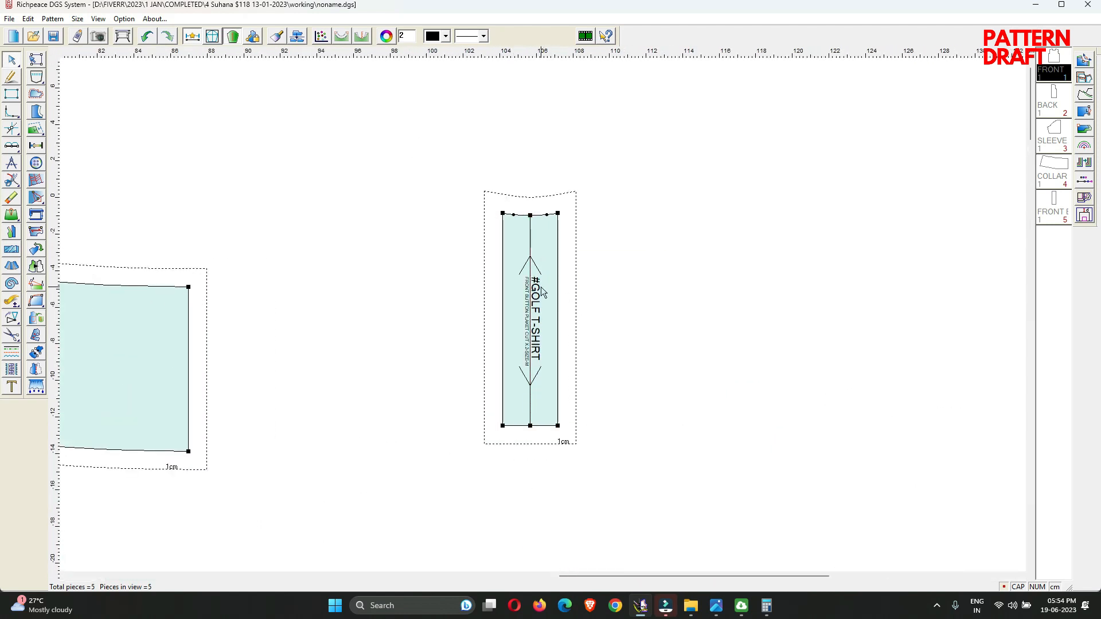
scroll(542, 292, "down", 3)
left_click(579, 297)
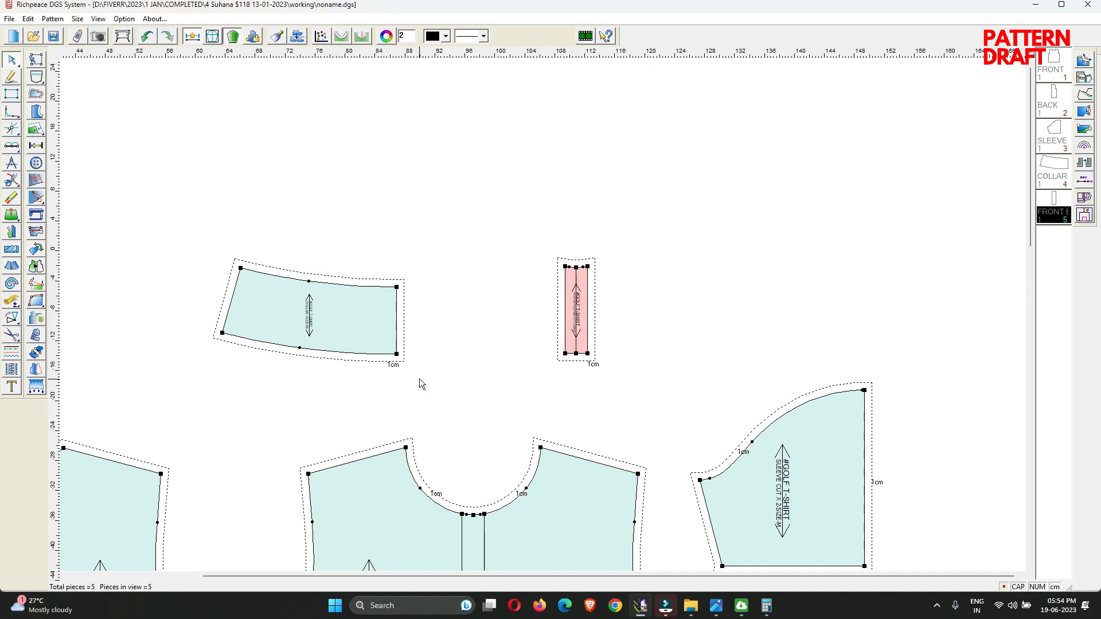
key("space")
left_click(380, 330)
Mirror the collar piece about its straight centre edge to make it a full collar
left_click(36, 369)
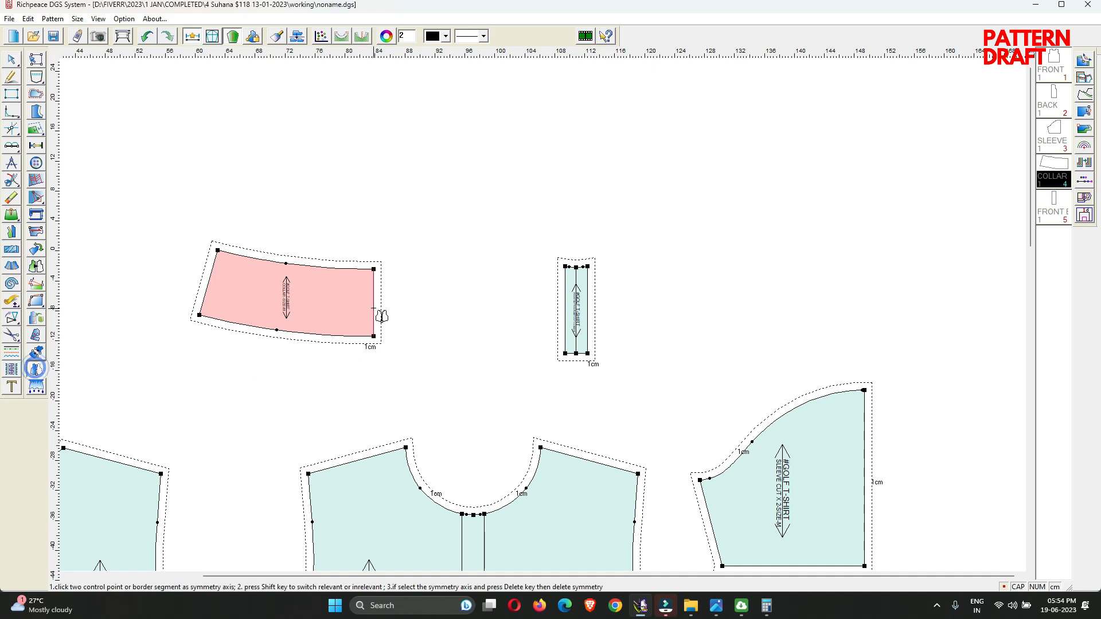
left_click(374, 308)
right_click(433, 208)
left_click(440, 210)
scroll(442, 210, "down", 3)
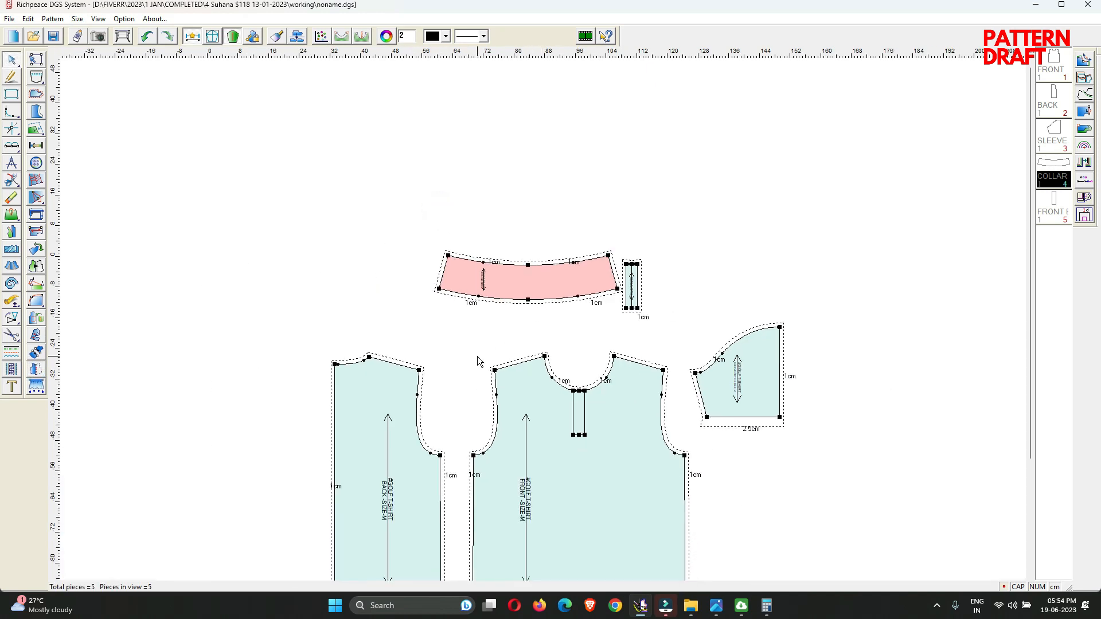
Mirror the back bodice piece about its centre back edge to make it a full piece
left_click(41, 370)
left_click(335, 485)
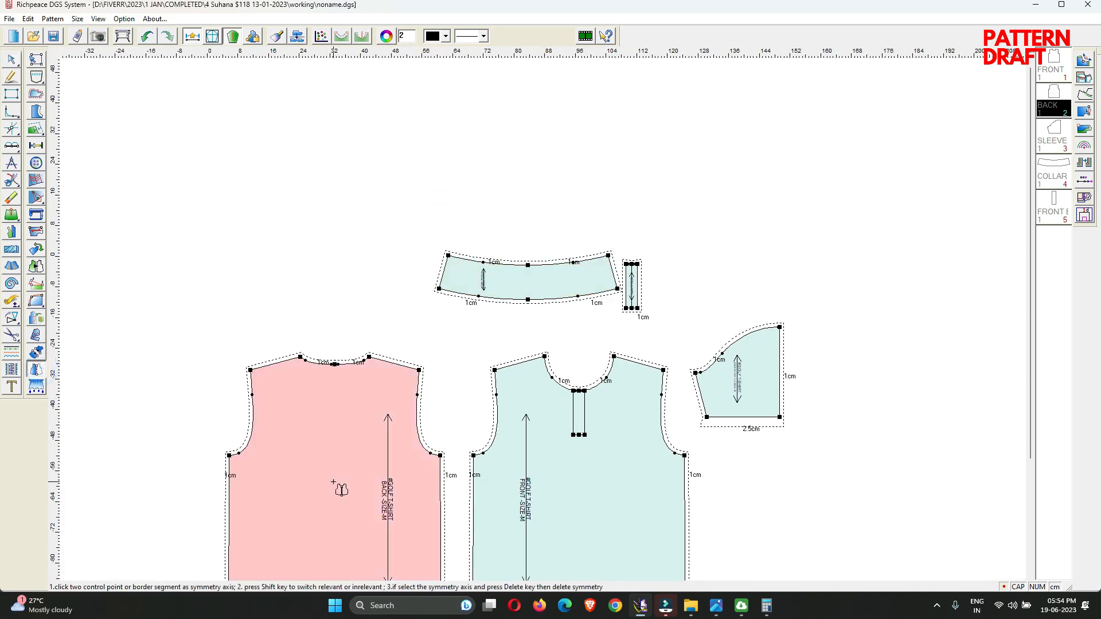
right_click(286, 264)
left_click(295, 271)
scroll(230, 463, "down", 3)
scroll(549, 321, "up", 2)
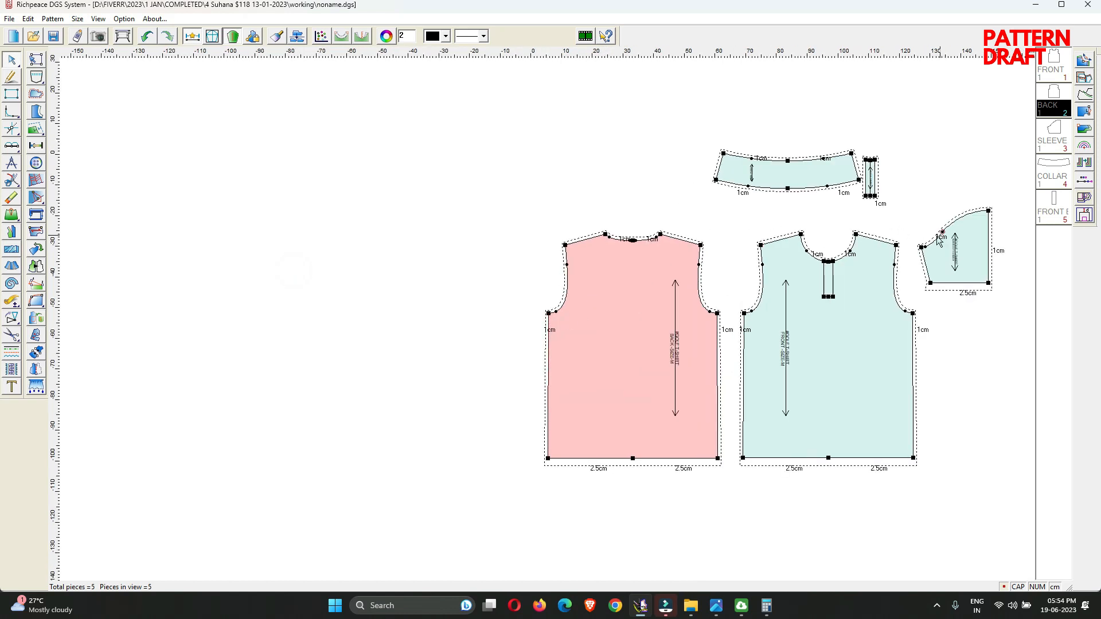
Mirror the sleeve piece about its straight centre edge to make it full, and move the collar piece above the back bodice
left_click(36, 370)
left_click(989, 253)
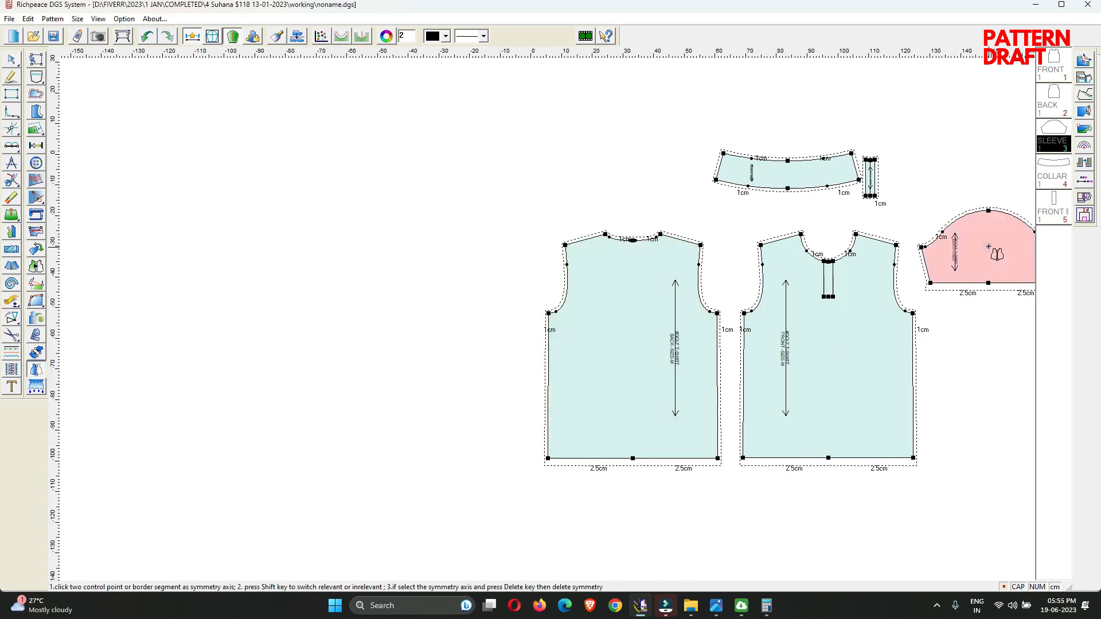
right_click(974, 110)
left_click(968, 103)
left_click_drag(756, 184, 617, 177)
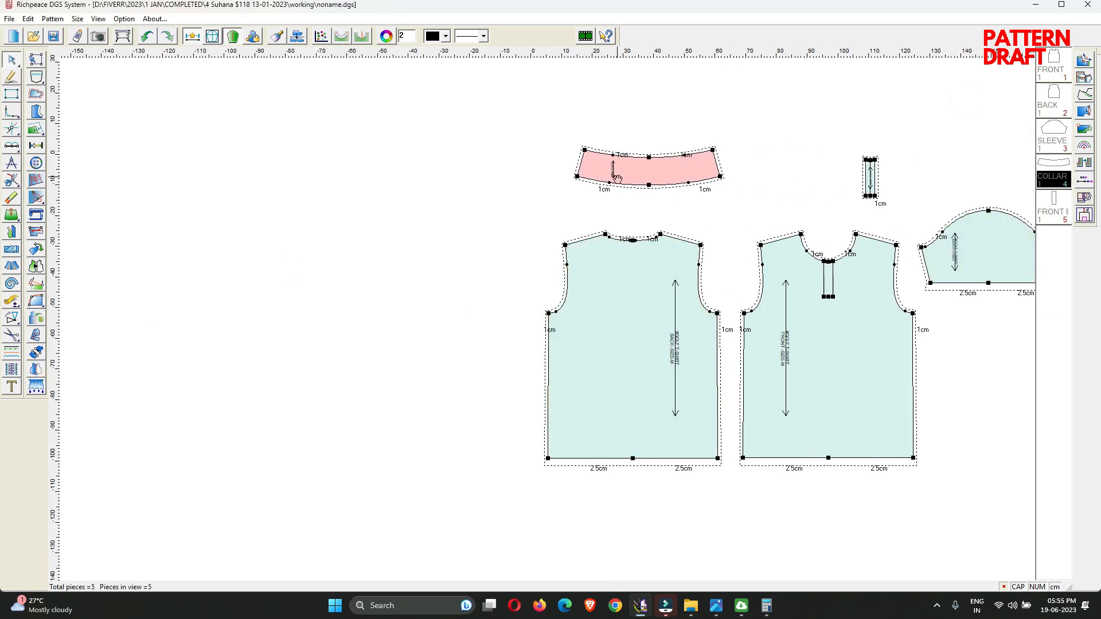
Add matching notches at the centre of the collar's lower edge and the centre of the back neckline with Stepped and Compare
scroll(543, 320, "up", 3)
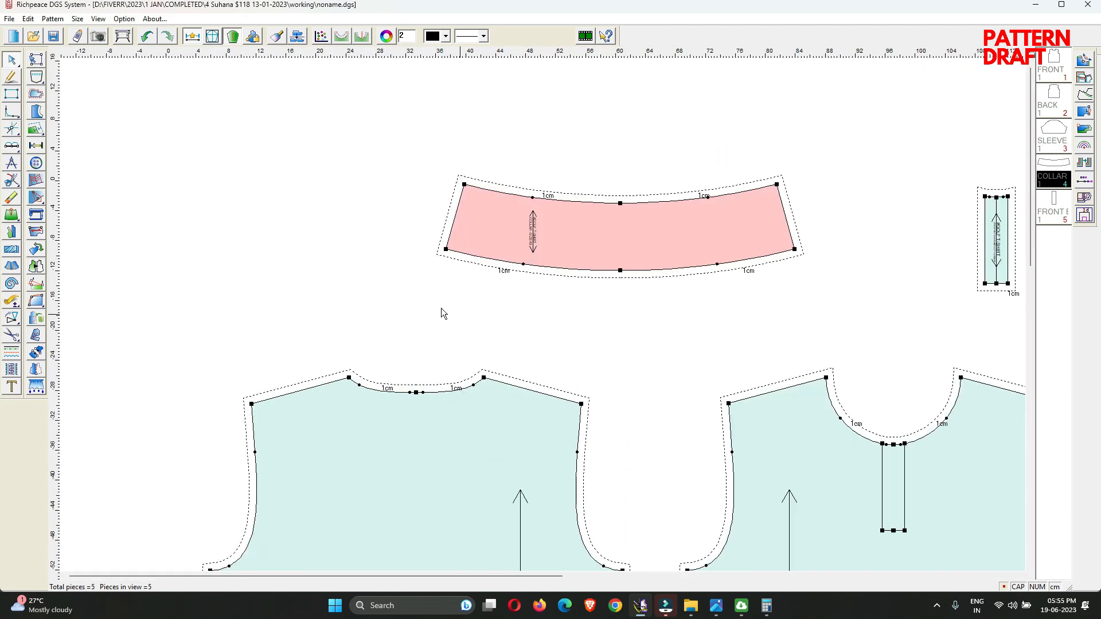
right_click(441, 310)
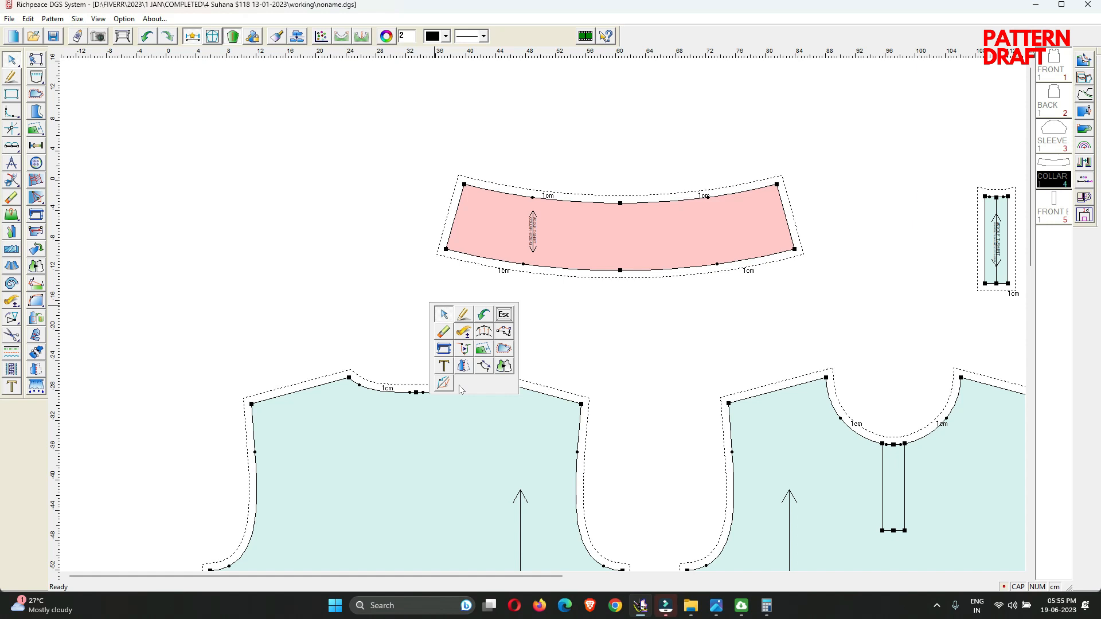
left_click(447, 350)
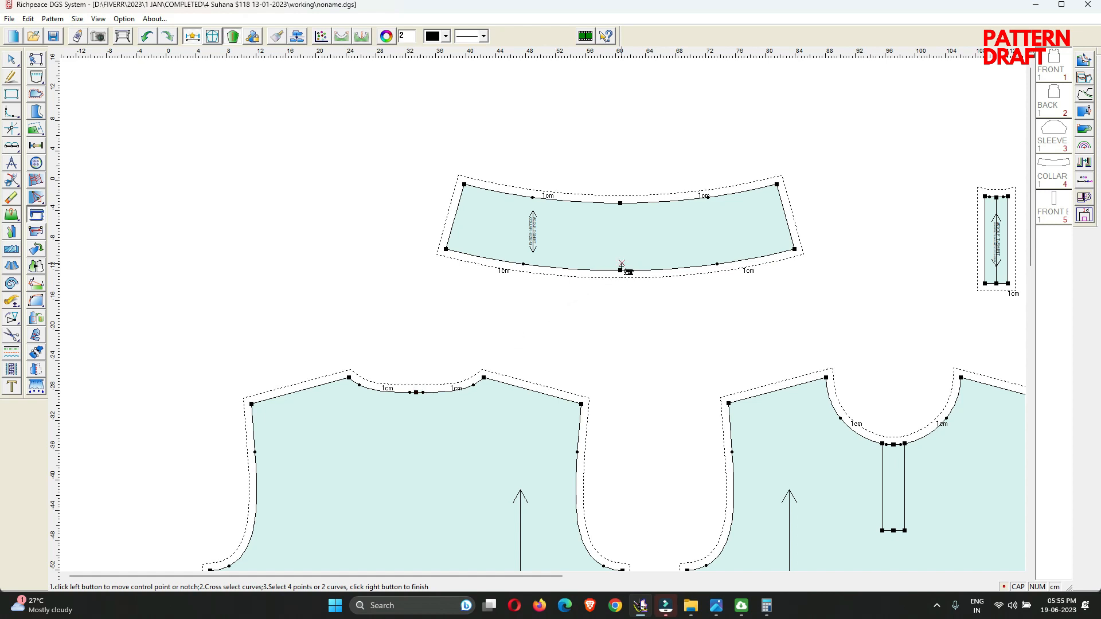
left_click(620, 270)
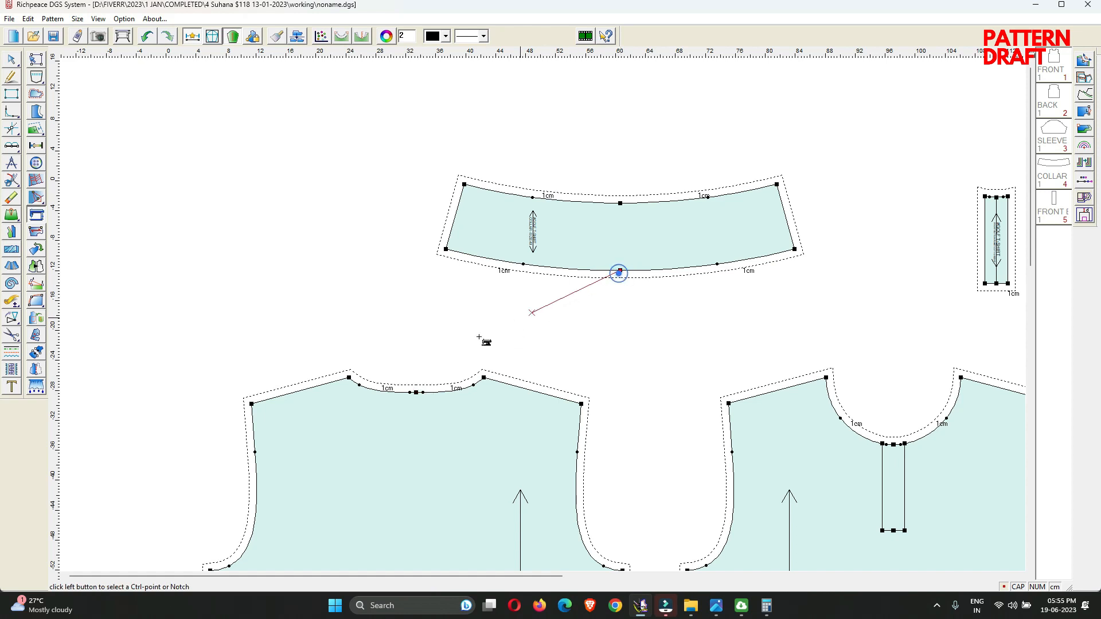
left_click(416, 393)
left_click(463, 303)
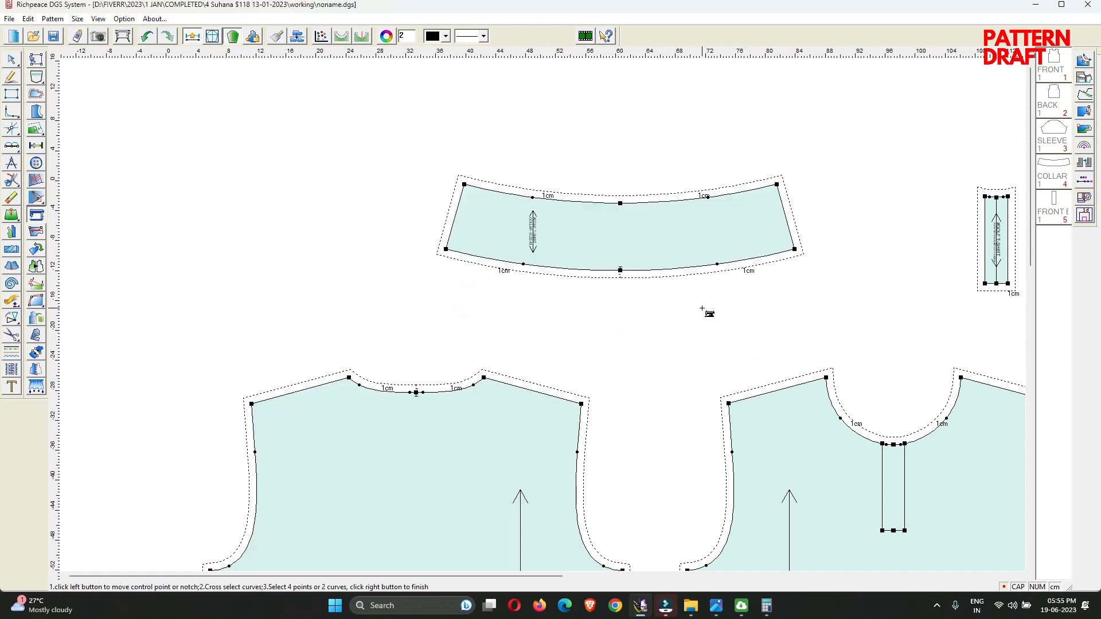
Walk the collar's lower edge along the back neckline from the centre back to the shoulder point to compare the seams
left_click_drag(660, 250, 466, 299)
left_click(417, 394)
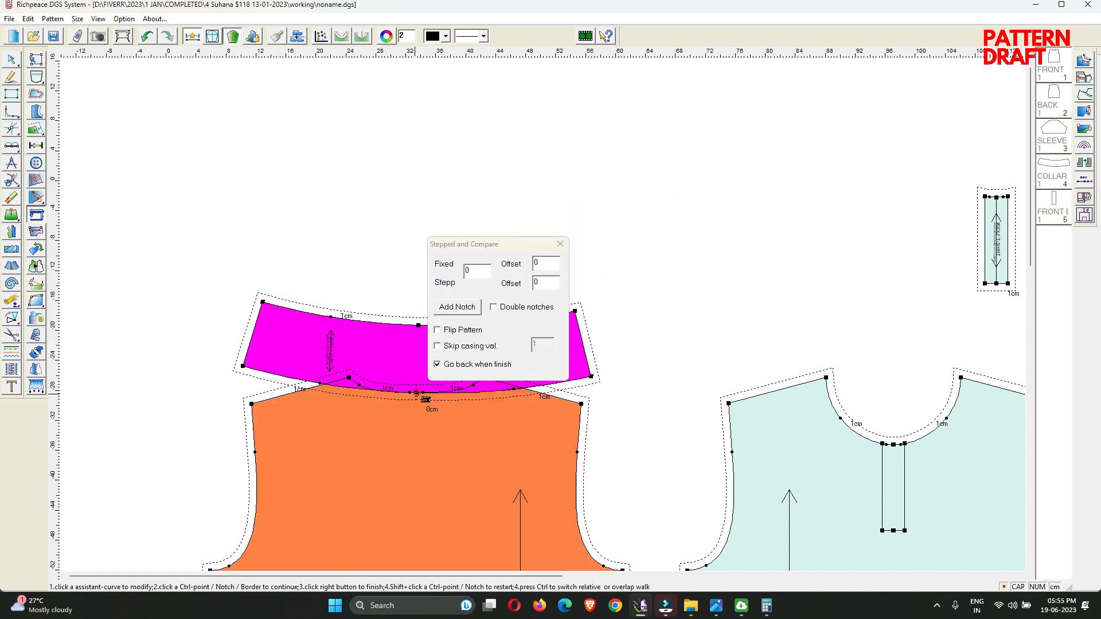
left_click_drag(511, 242, 576, 108)
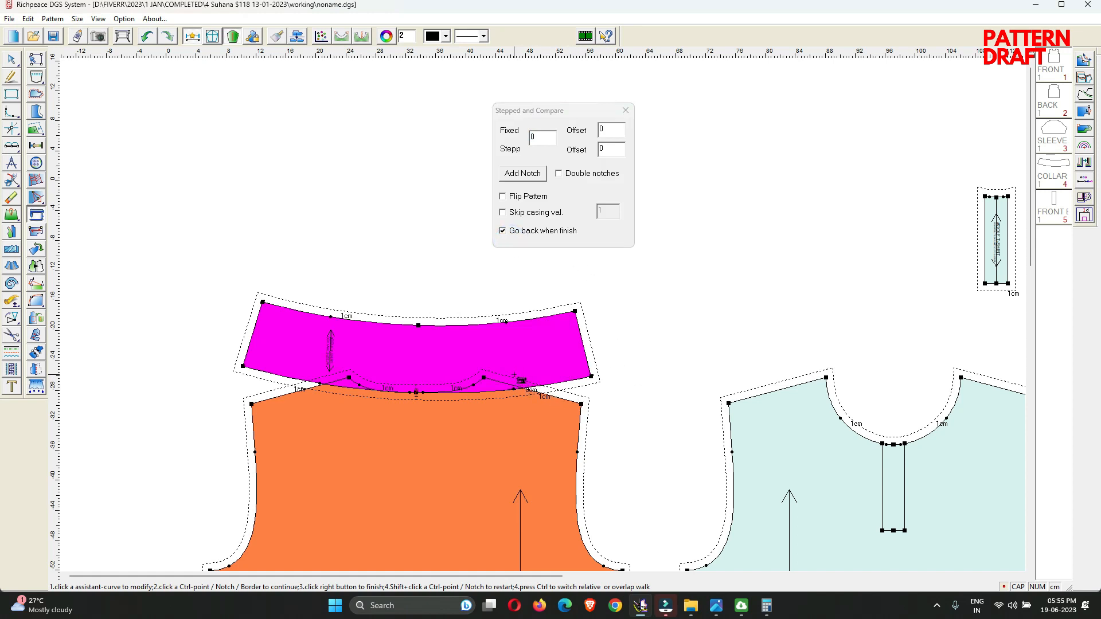
left_click(461, 389)
left_click(474, 384)
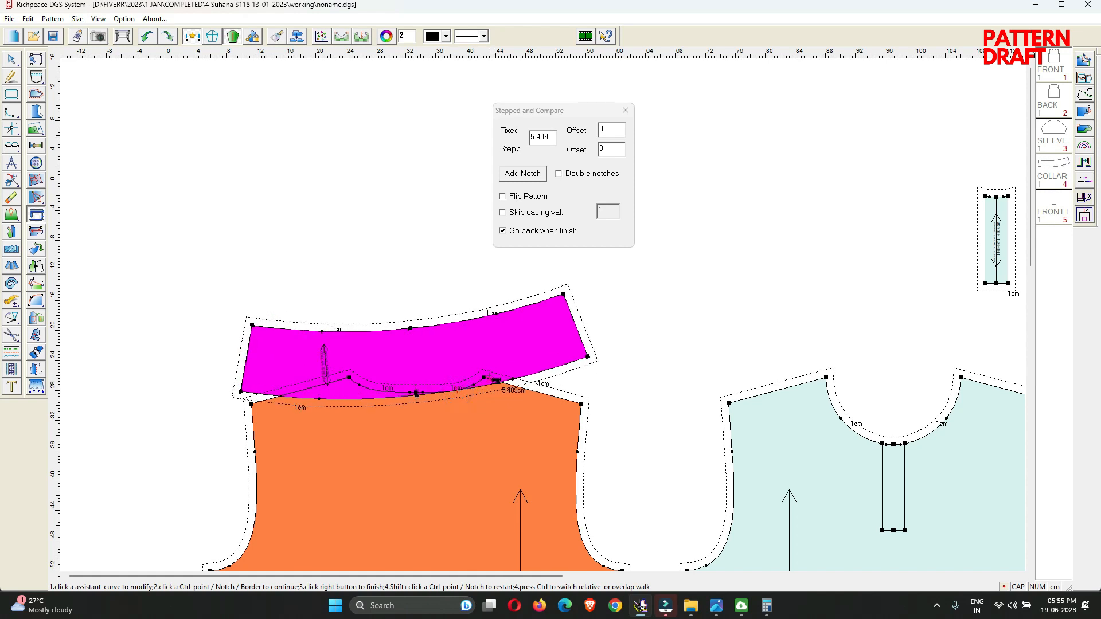
left_click(486, 376)
left_click(491, 379)
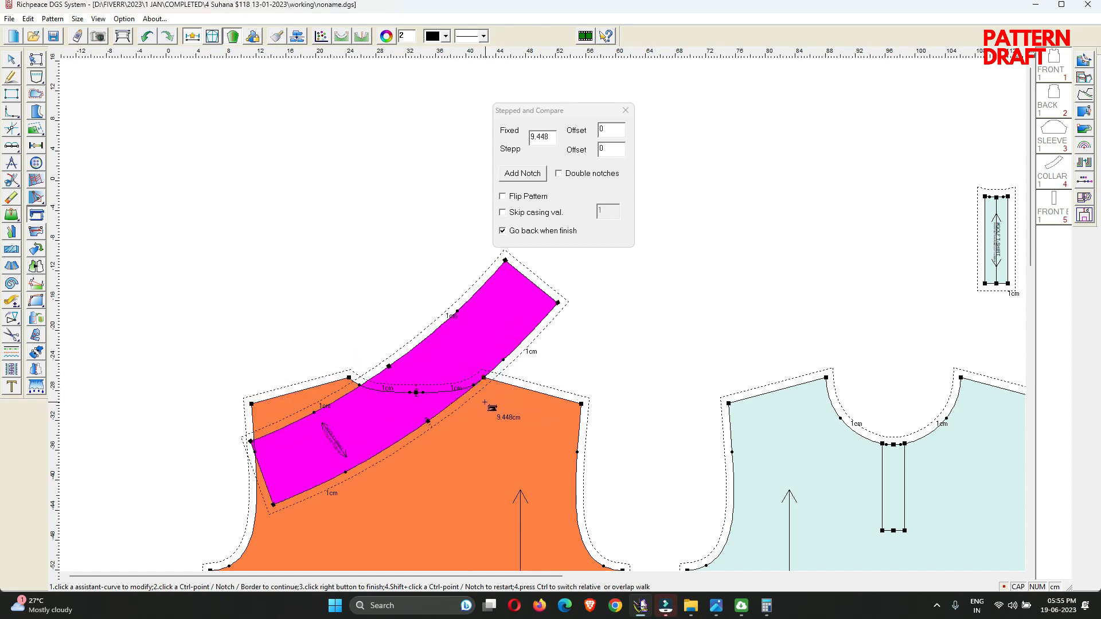
right_click(632, 330)
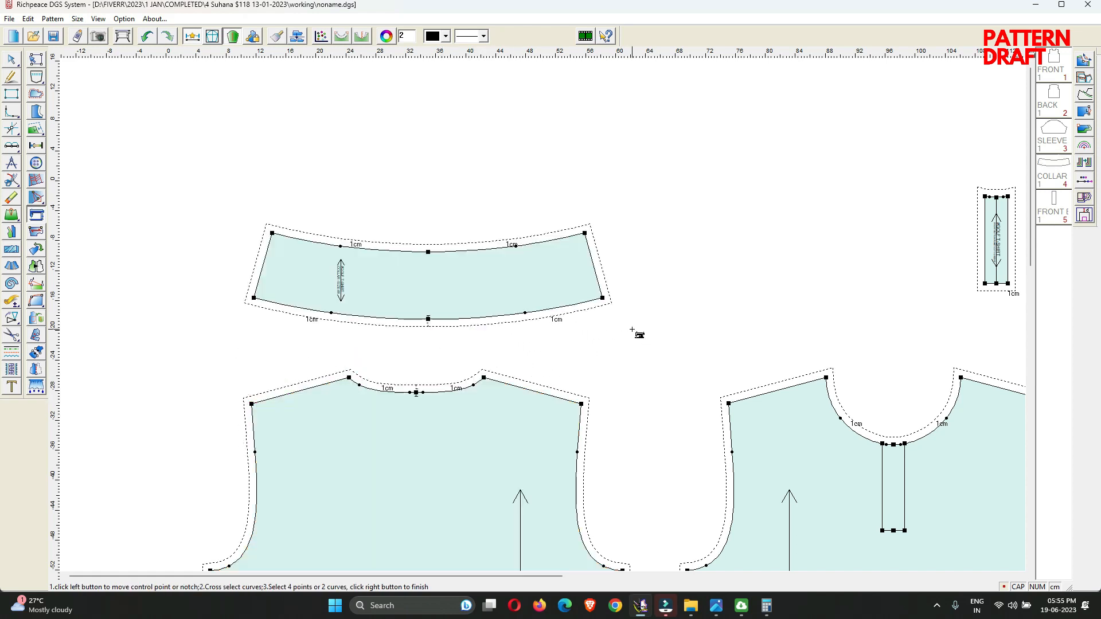
Rearrange the pieces so the sleeve sits between the back bodice and the front bodice, with clear space around it
scroll(543, 369, "down", 4)
scroll(548, 321, "up", 2)
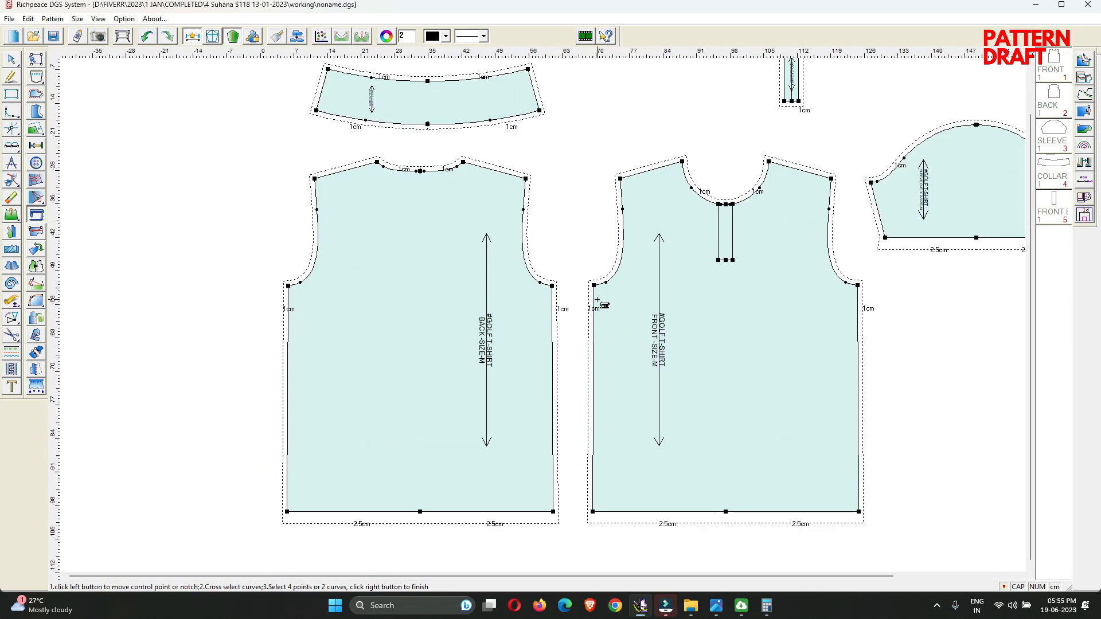
scroll(812, 219, "down", 1)
key("space")
left_click(175, 403)
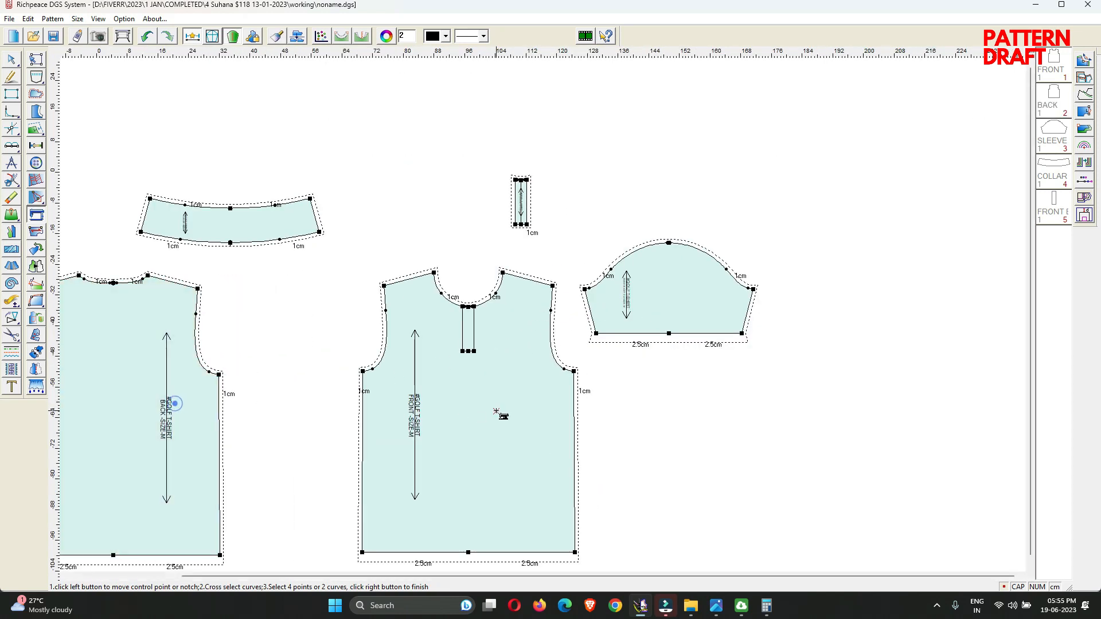
key("space")
left_click(506, 414)
key("space")
left_click(314, 351)
key("space")
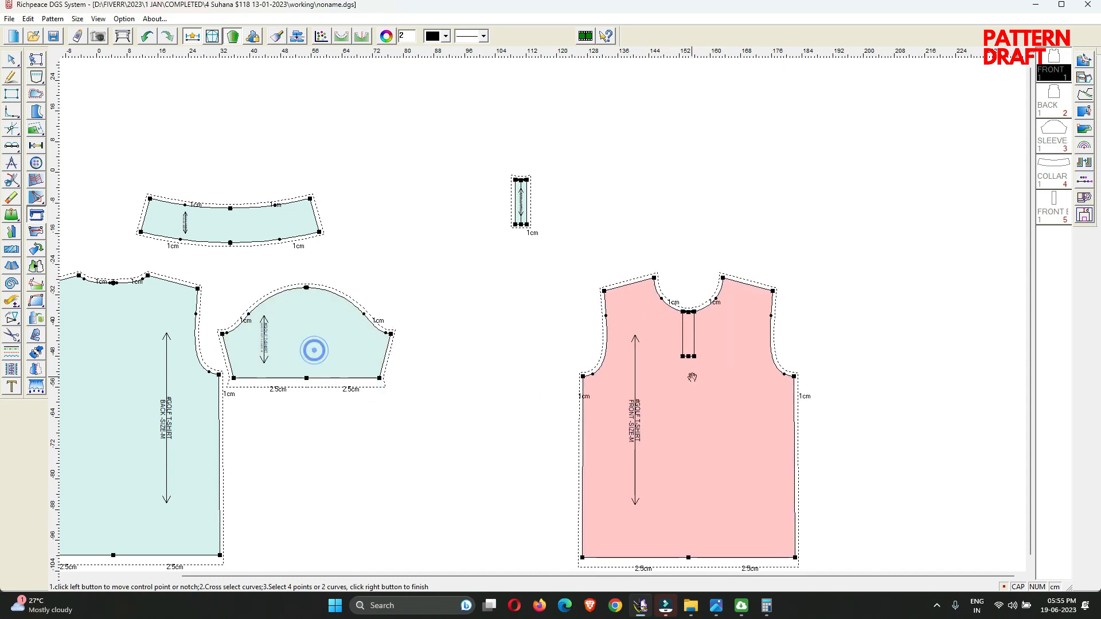
left_click(691, 376)
key("space")
left_click(388, 353)
key("space")
left_click(200, 412)
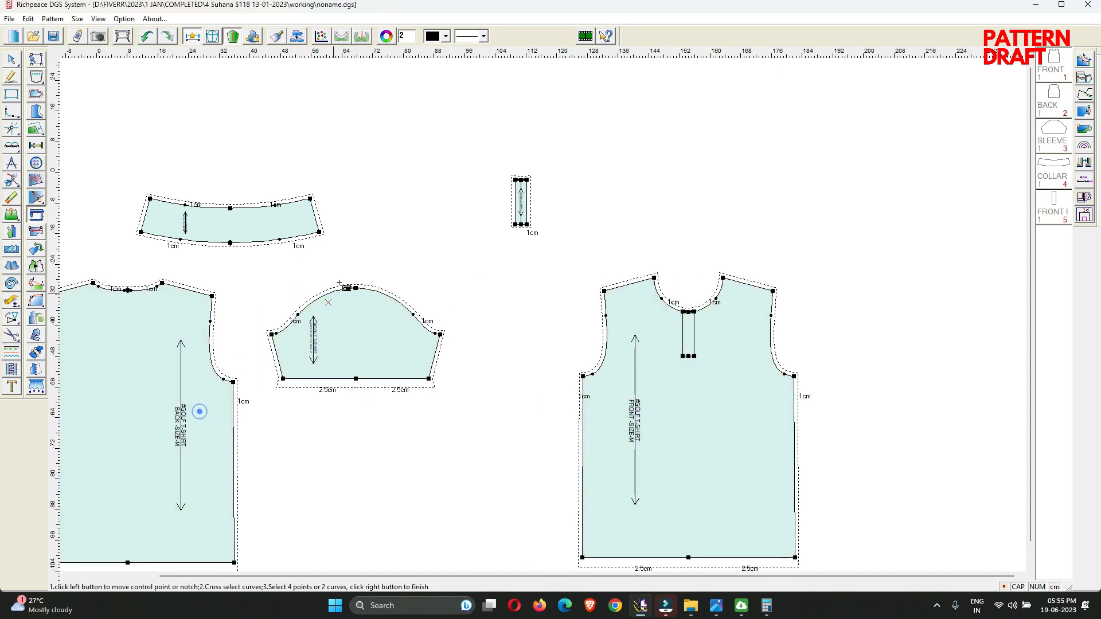
Add matching single notches on the sleeve cap and front armhole, 10 cm from the cap's centre and the shoulder point
scroll(364, 291, "up", 2)
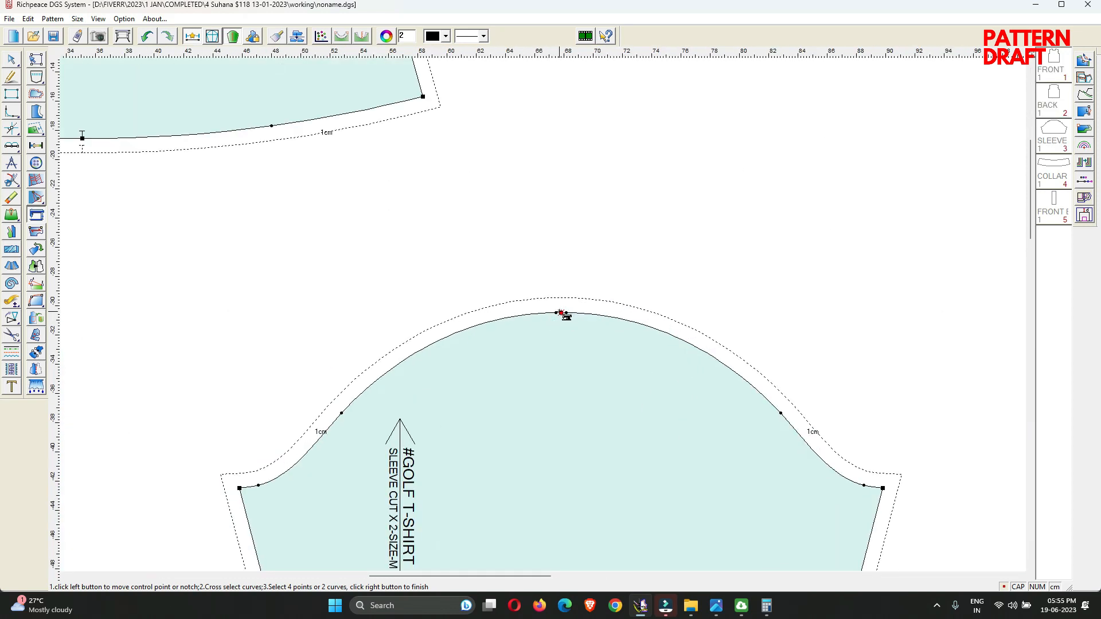
left_click(561, 312)
scroll(556, 312, "down", 3)
left_click(631, 313)
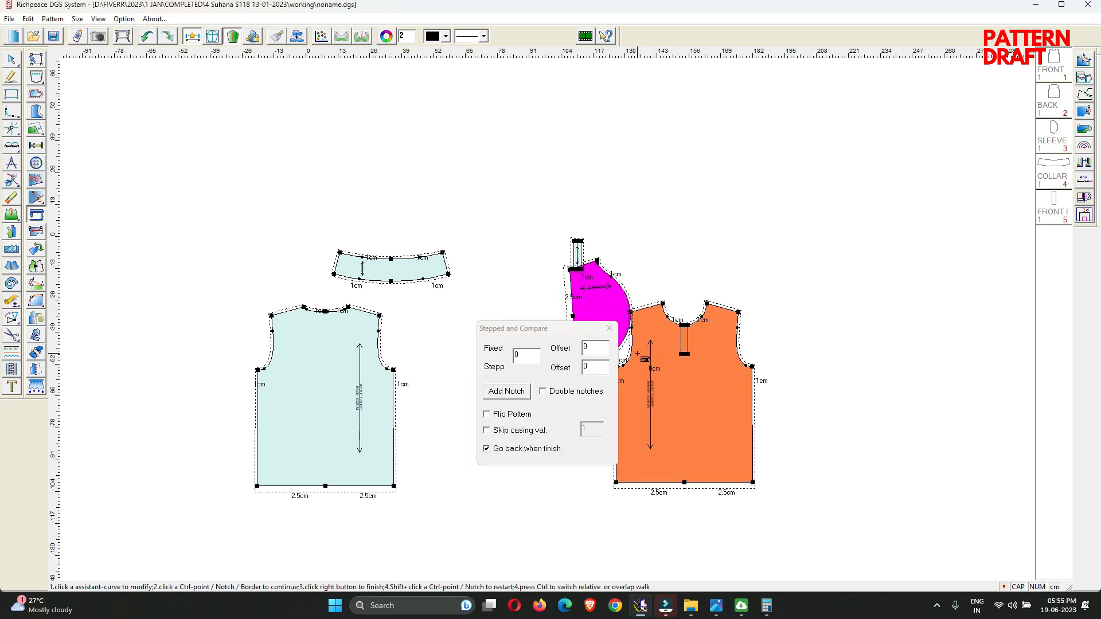
left_click(524, 356)
left_click_drag(543, 328, 746, 342)
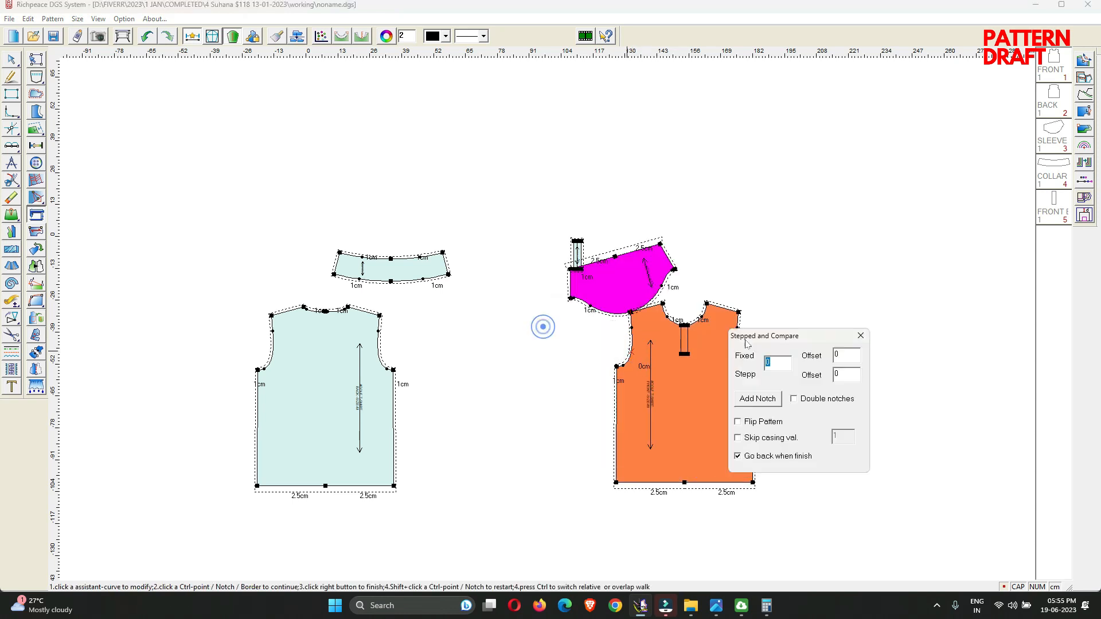
left_click(772, 360)
type("10")
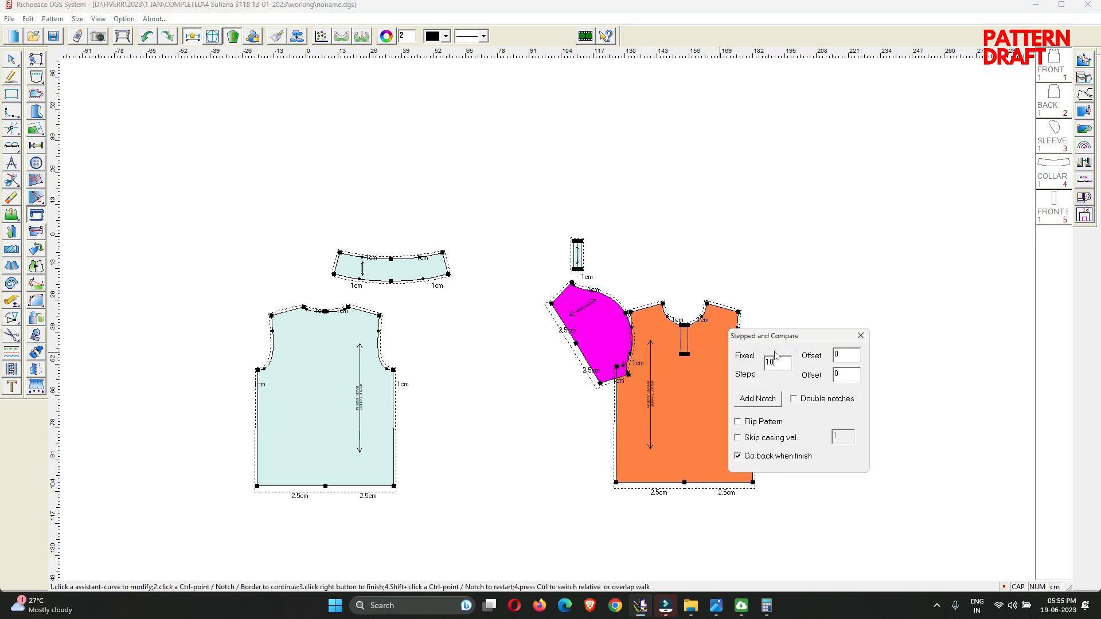
left_click(761, 400)
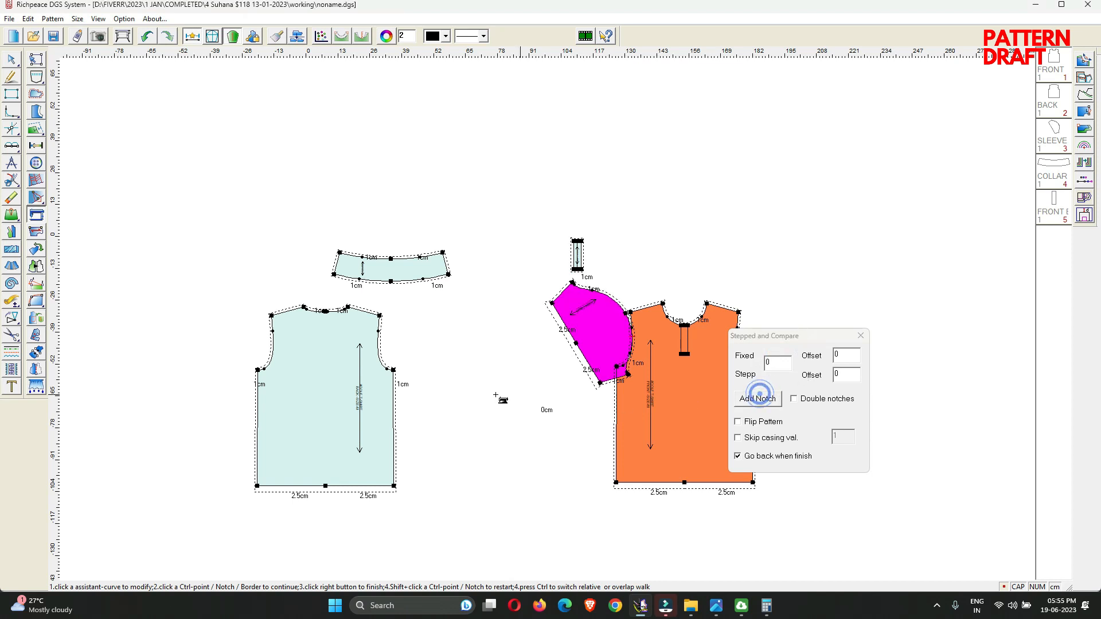
right_click(494, 396)
Add matching double notches on the sleeve cap and back armhole, 10 cm from the cap's centre and the shoulder point
scroll(421, 315, "up", 4)
scroll(668, 316, "up", 3)
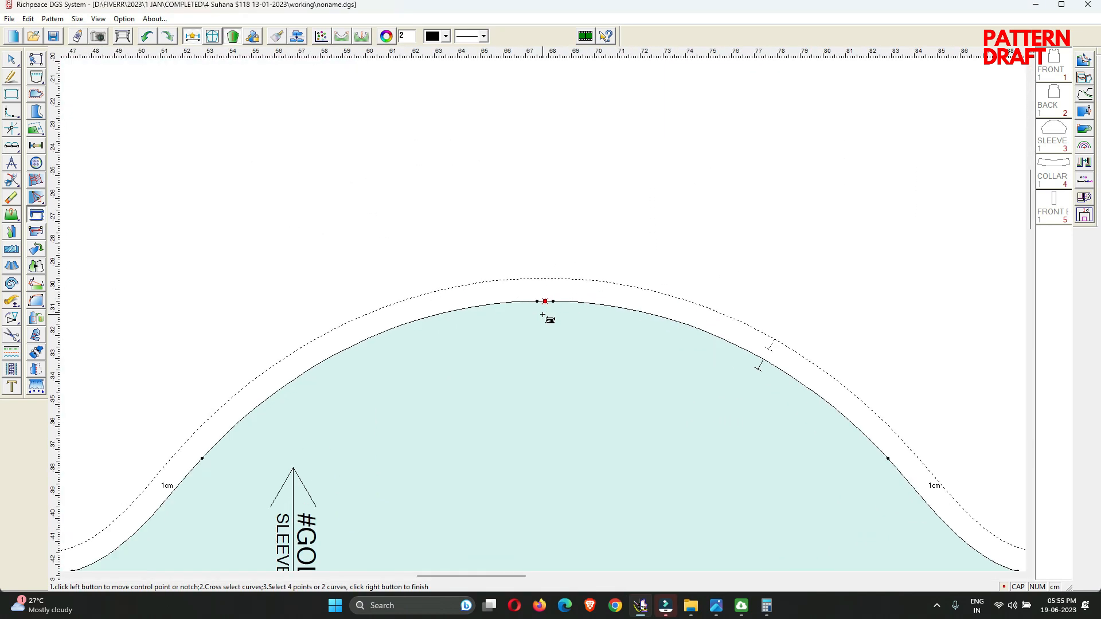
left_click(546, 303)
scroll(548, 305, "down", 3)
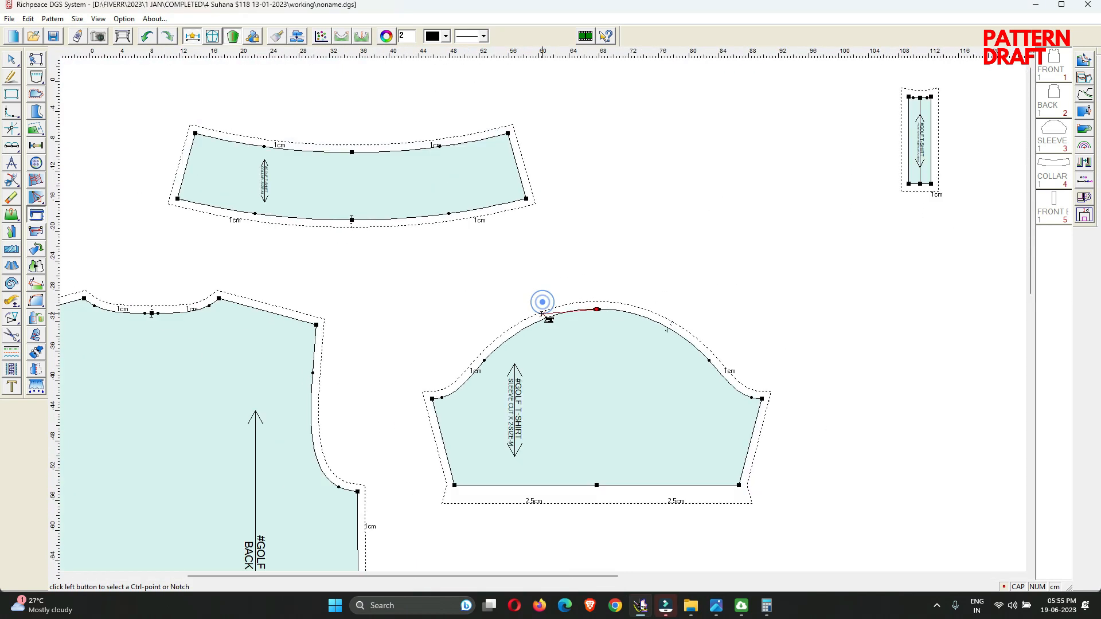
left_click(316, 325)
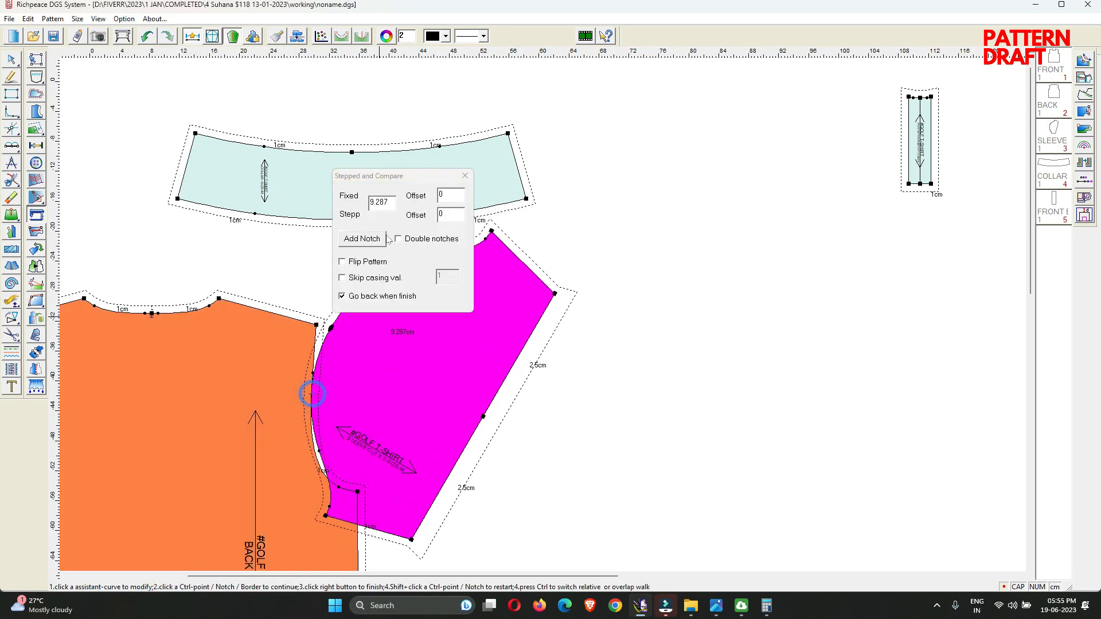
double_click(383, 202)
type("1")
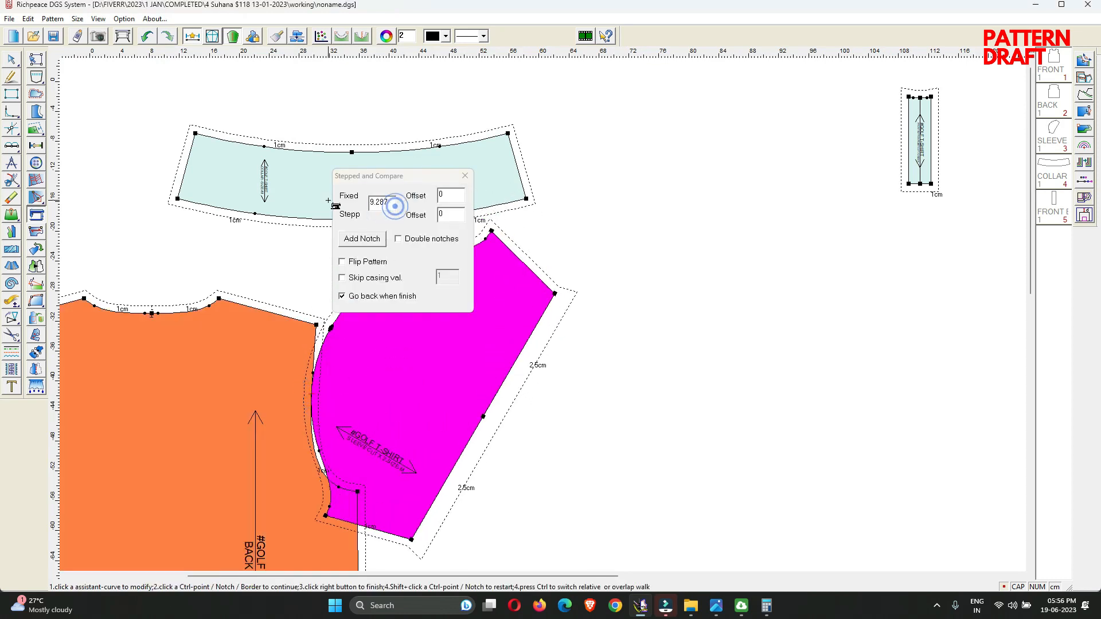
key("Return")
type("0")
key("Return")
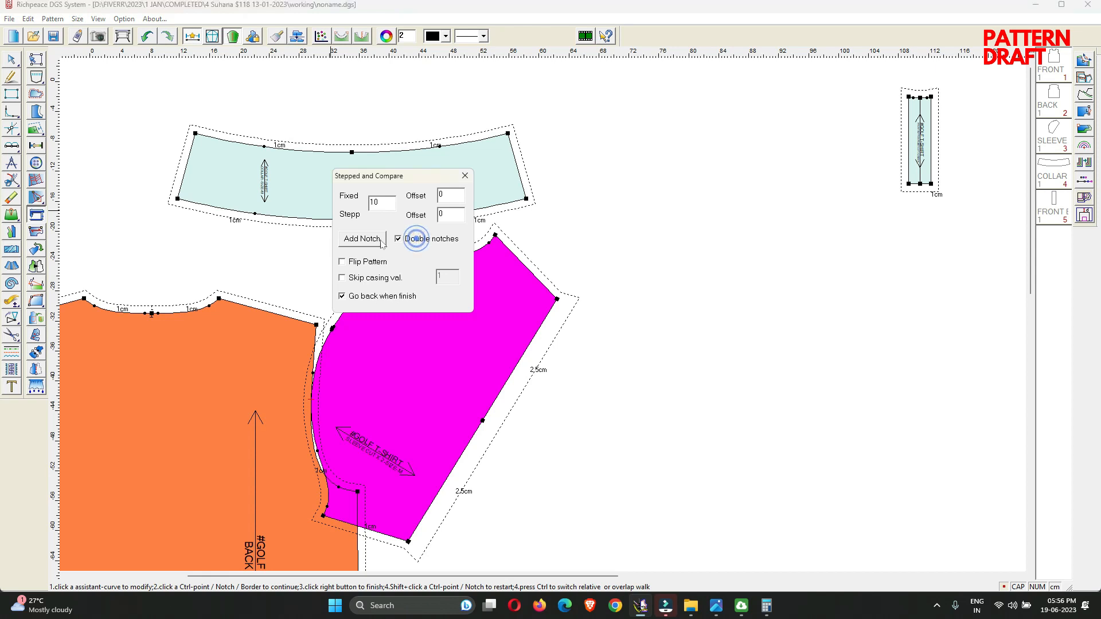
left_click(367, 239)
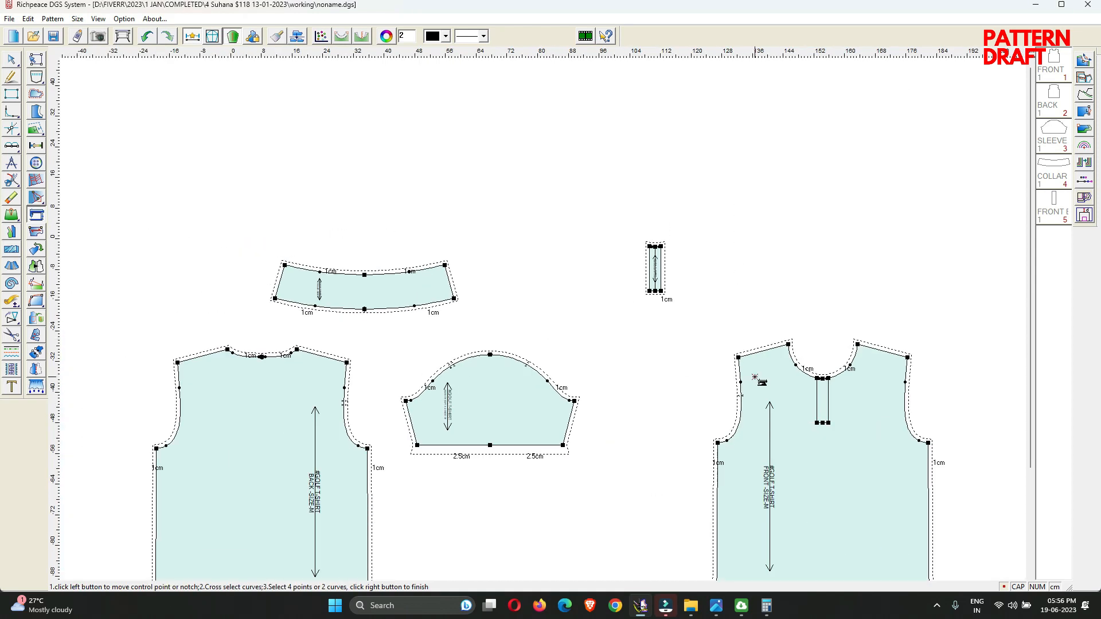
Flip the front bodice piece horizontally to bring its un-notched armhole to the sleeve side
right_click(820, 221)
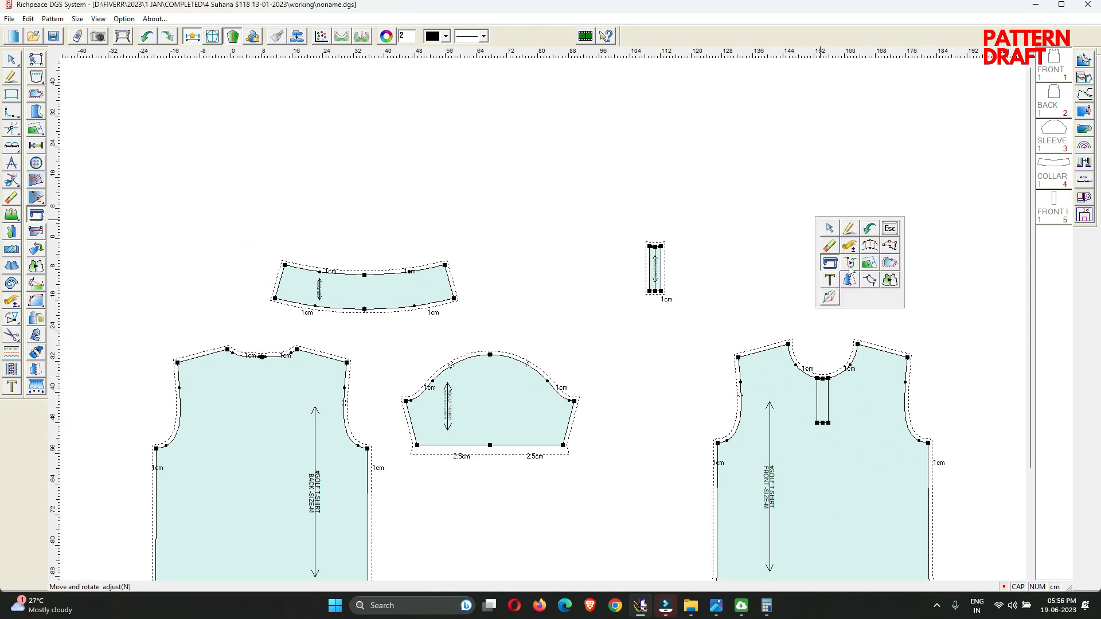
left_click(895, 281)
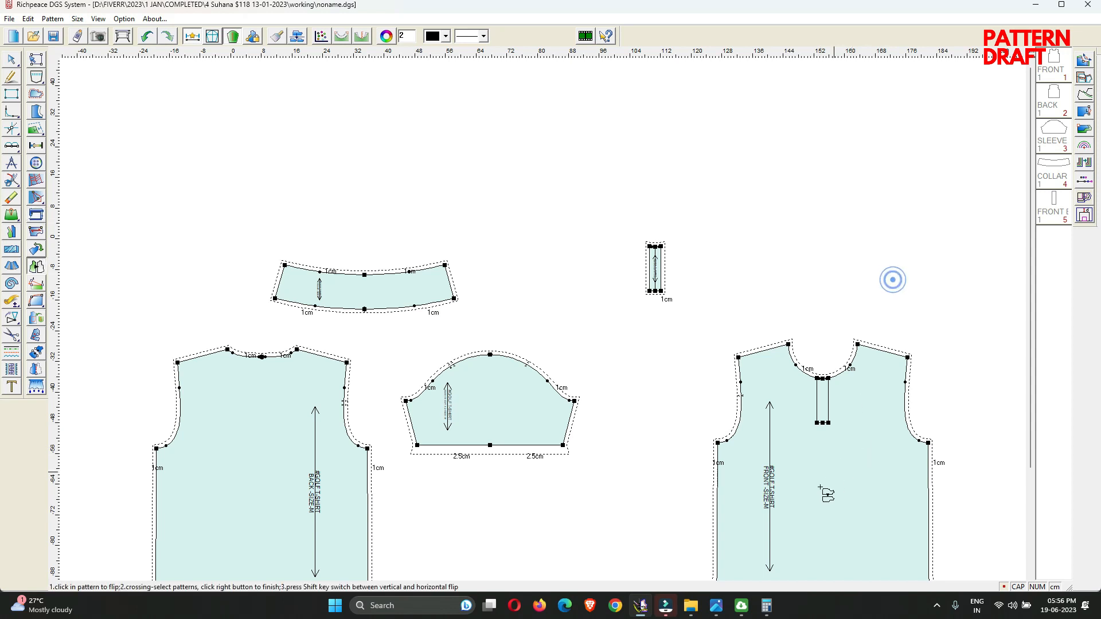
left_click(823, 491)
Walk the sleeve cap down the front's un-notched armhole to the sleeve's existing front notch and add a matching notch at 10 cm
right_click(681, 290)
left_click(688, 334)
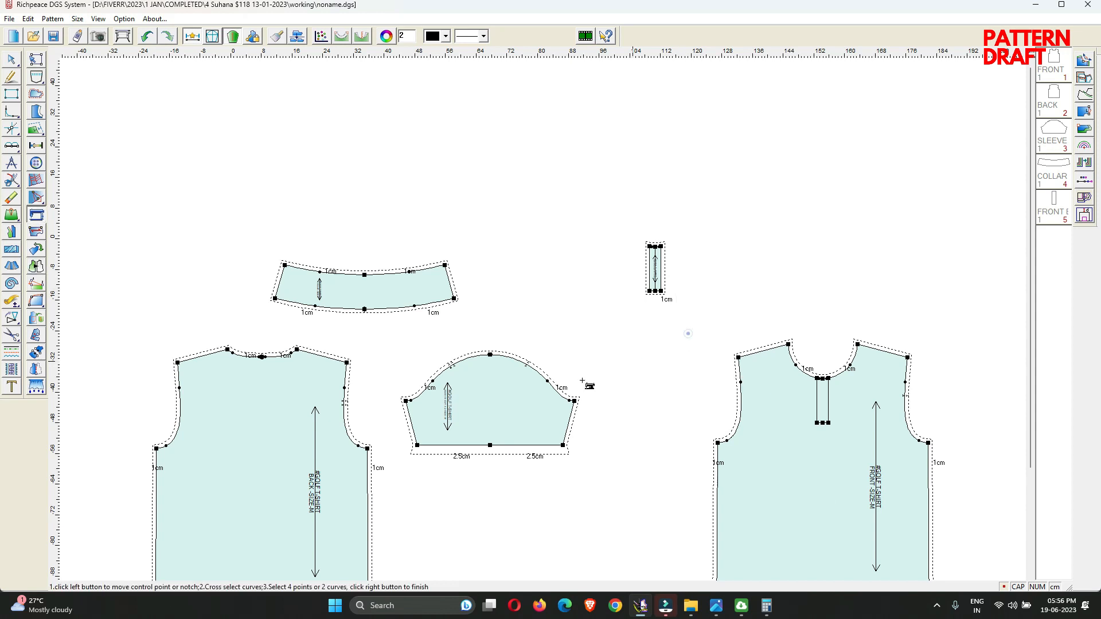
scroll(451, 390, "up", 6)
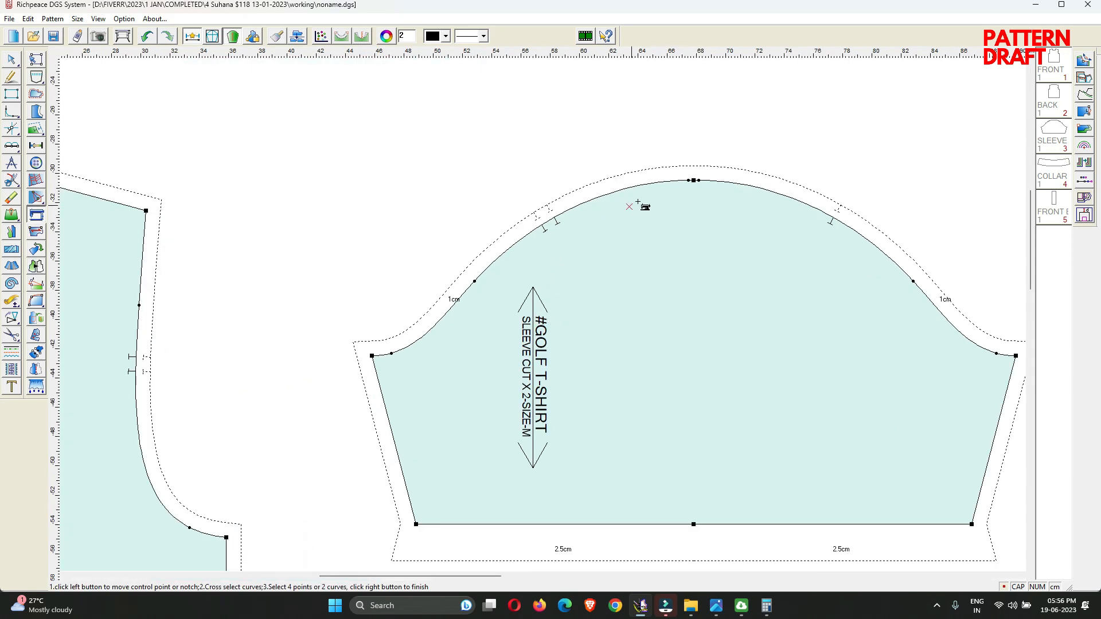
left_click(694, 180)
middle_click(694, 181)
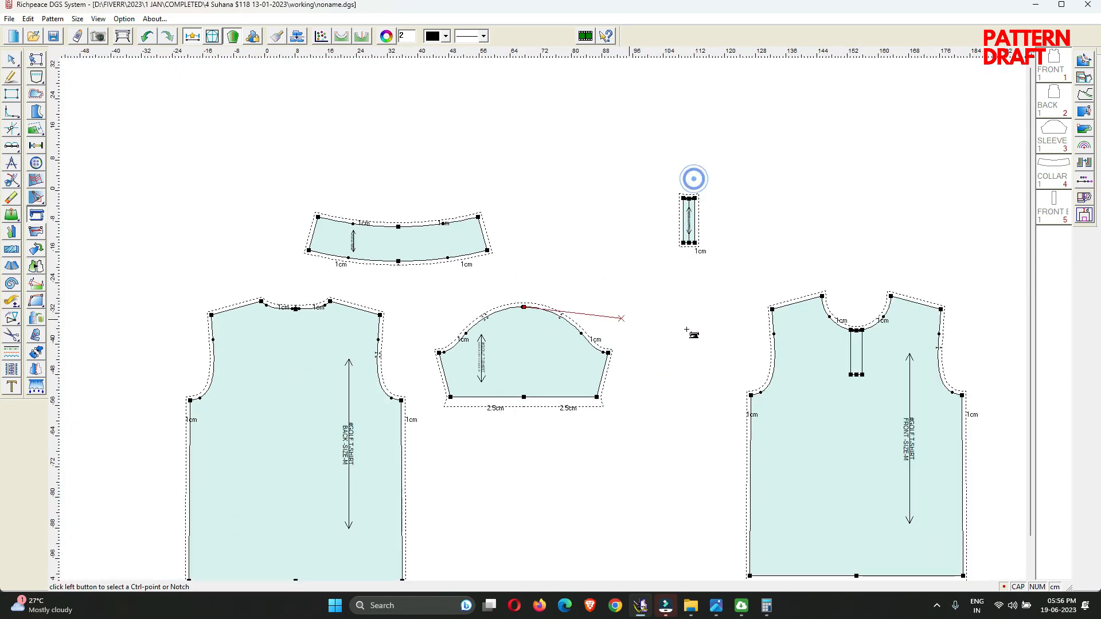
left_click(772, 310)
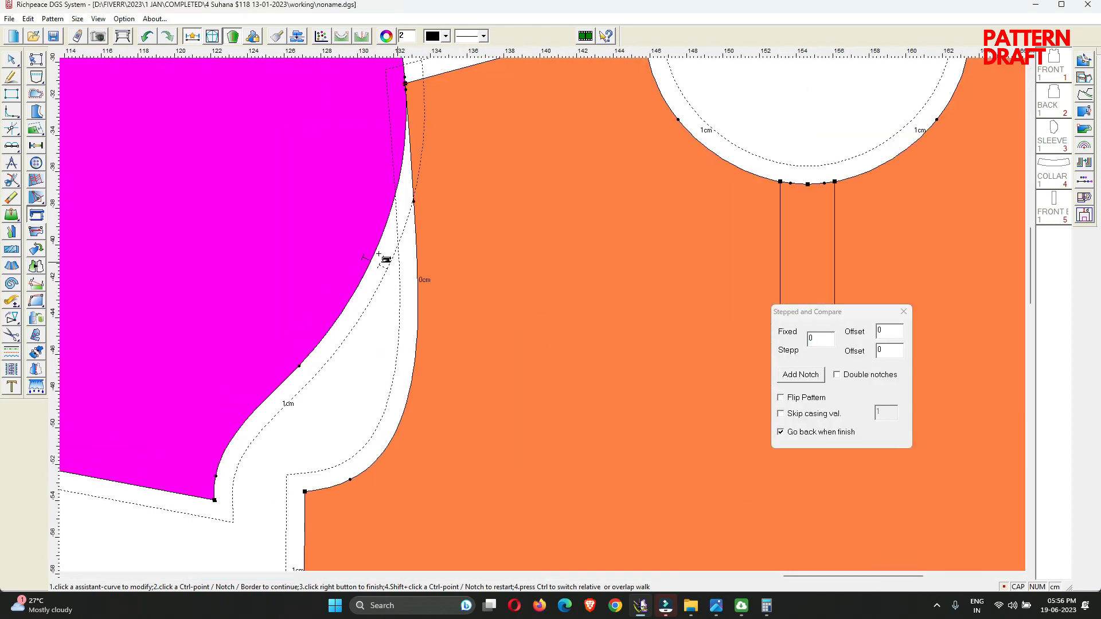
left_click(367, 259)
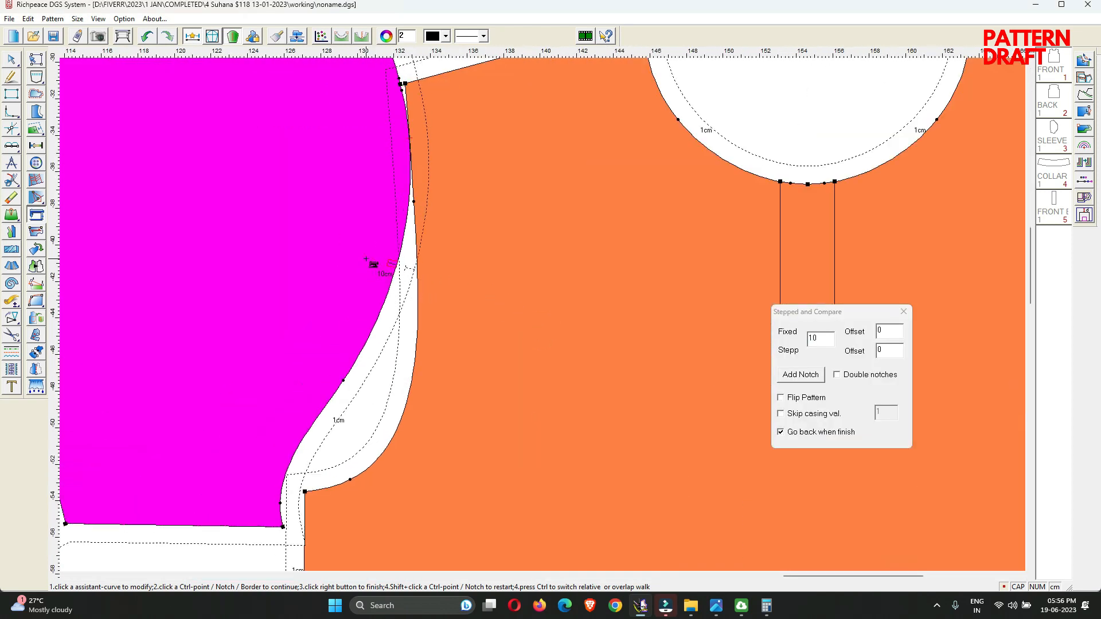
left_click(804, 377)
right_click(242, 273)
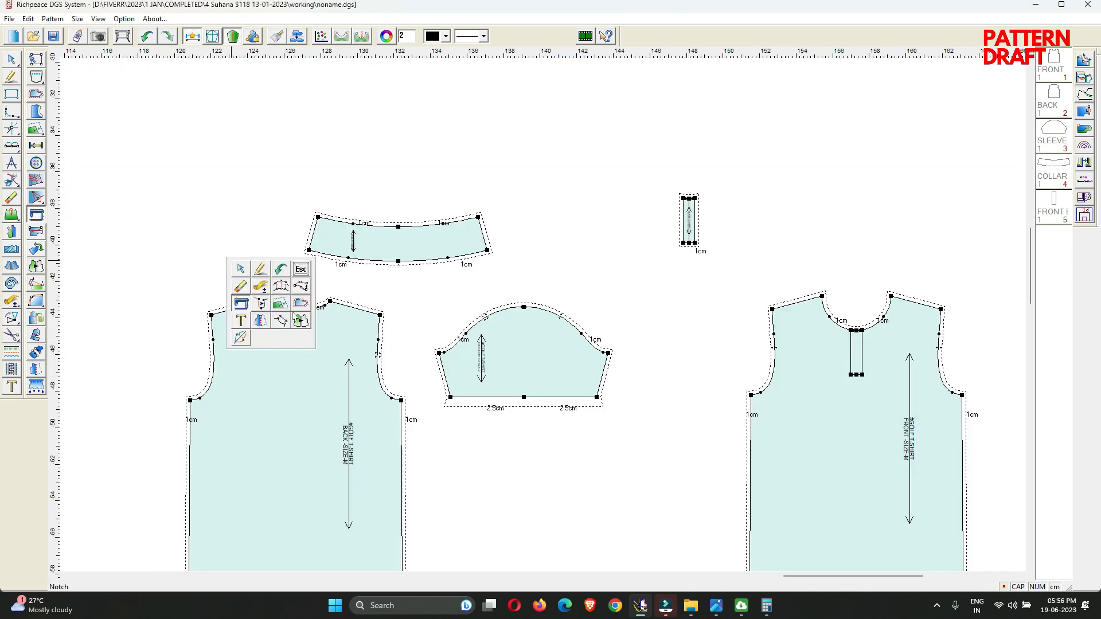
Flip the back bodice piece horizontally to bring its un-notched armhole to the sleeve side
left_click(301, 320)
left_click(286, 350)
right_click(287, 350)
Walk the sleeve cap along the back's un-notched armhole to the sleeve's back notch position and add matching double notches at about 10 cm
left_click(269, 296)
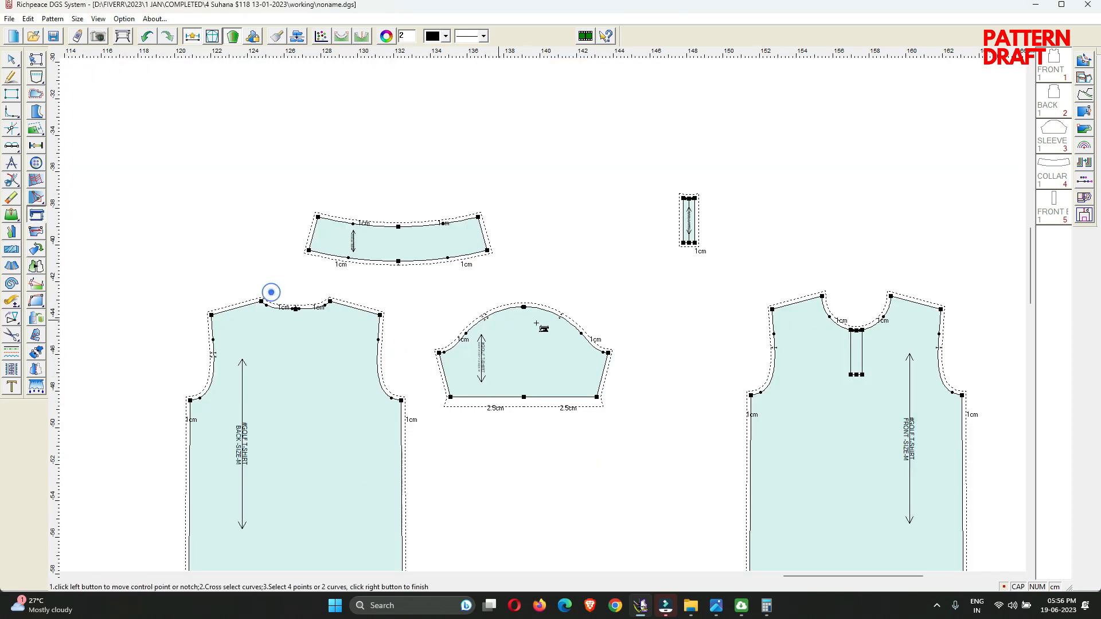
scroll(524, 312, "up", 5)
left_click(500, 293)
scroll(412, 361, "down", 5)
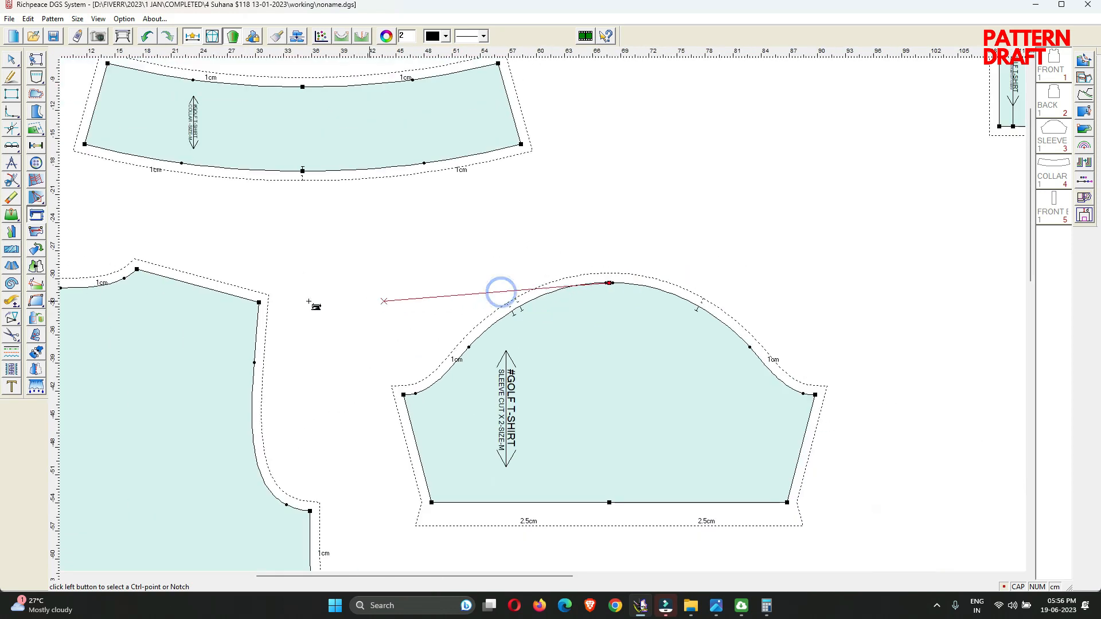
left_click(259, 299)
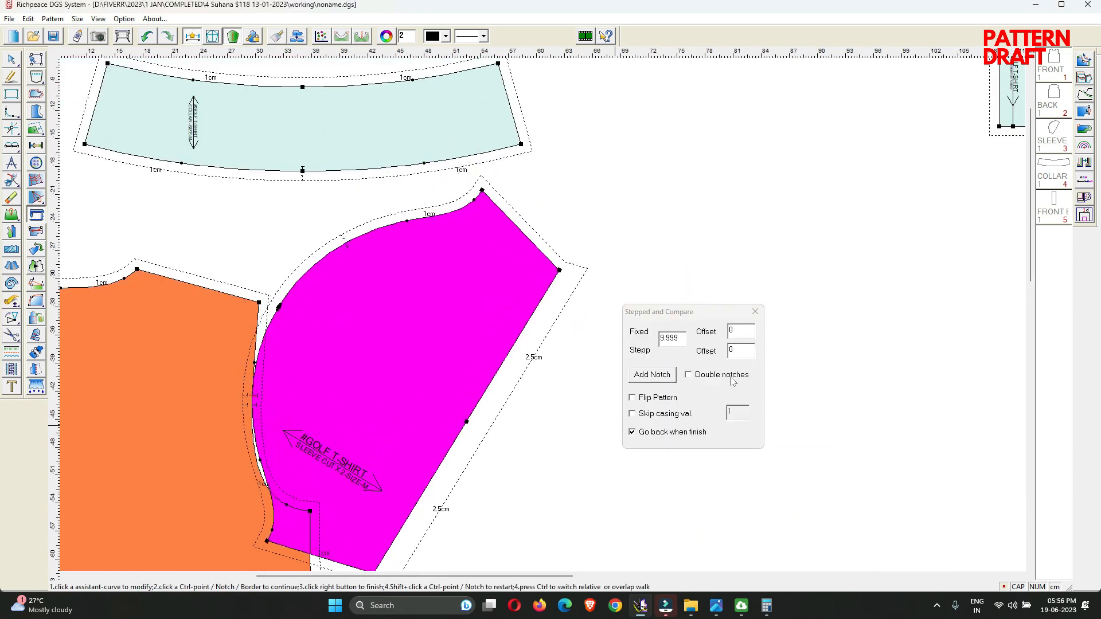
left_click(730, 374)
left_click(664, 376)
right_click(684, 227)
right_click(685, 227)
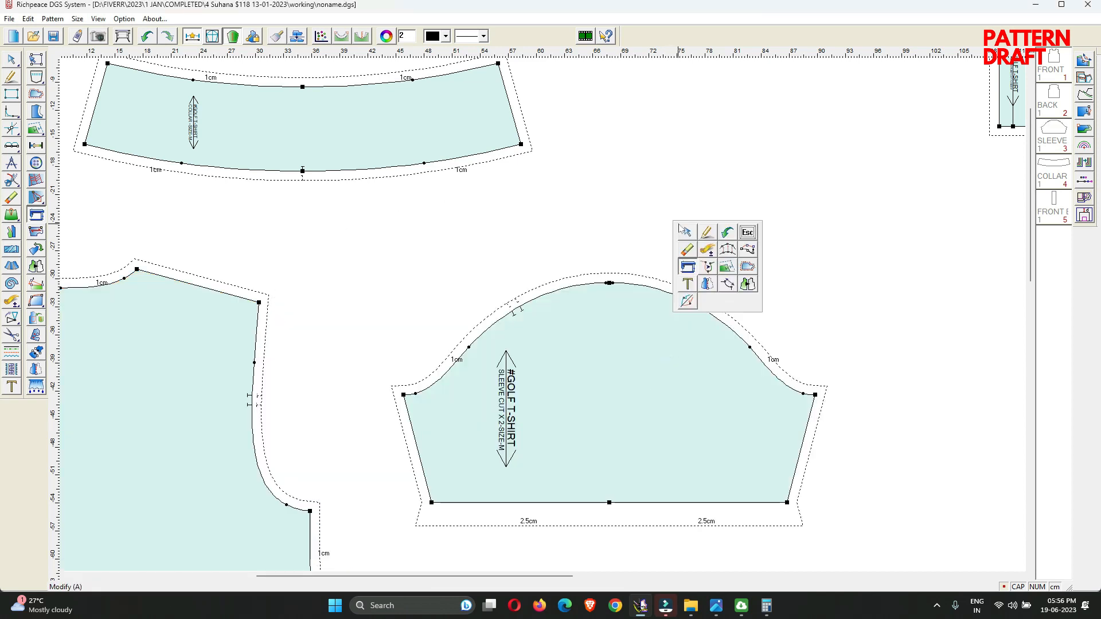
left_click(686, 226)
scroll(601, 308, "down", 3)
key("ctrl+s")
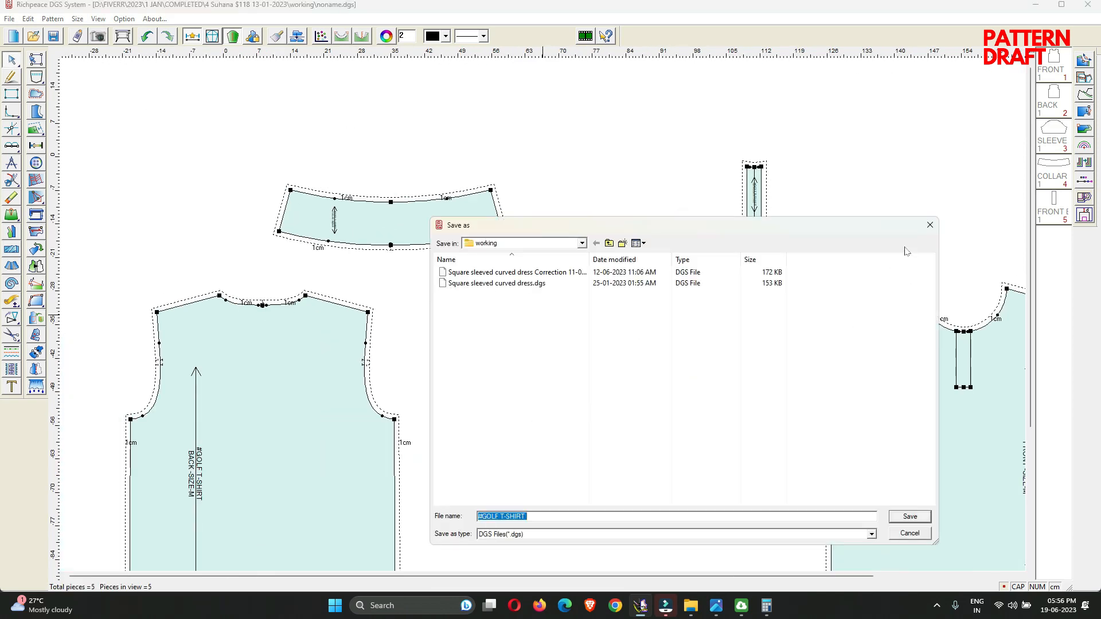
left_click(930, 225)
scroll(543, 315, "down", 3)
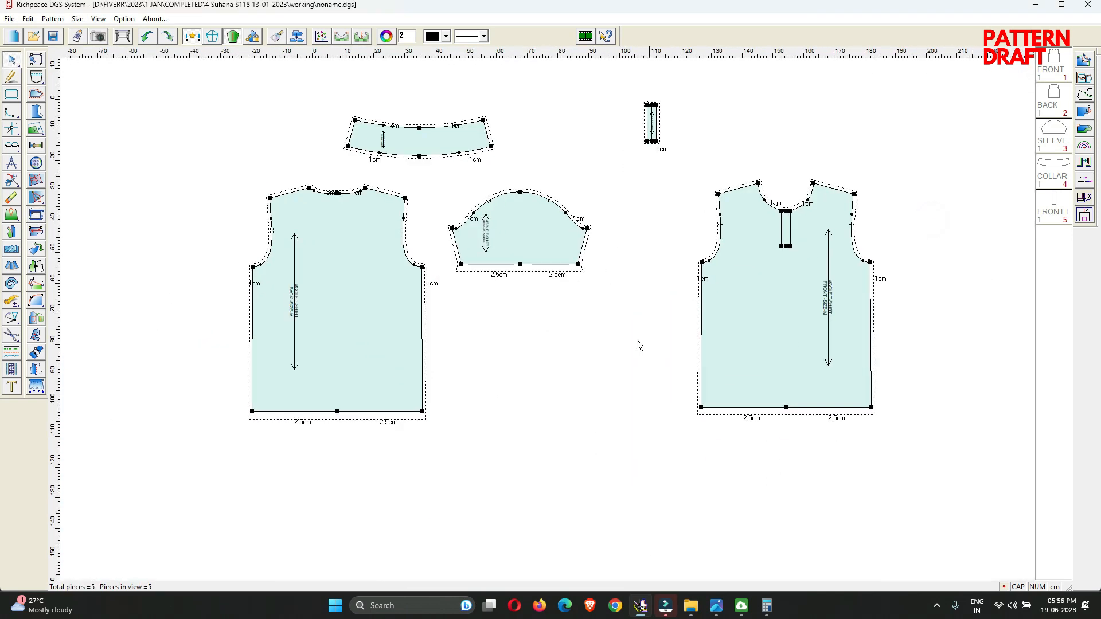
Move the back piece away from the sleeve and redefine the grainlines of the pieces to run through their centres
left_click_drag(389, 318, 373, 341)
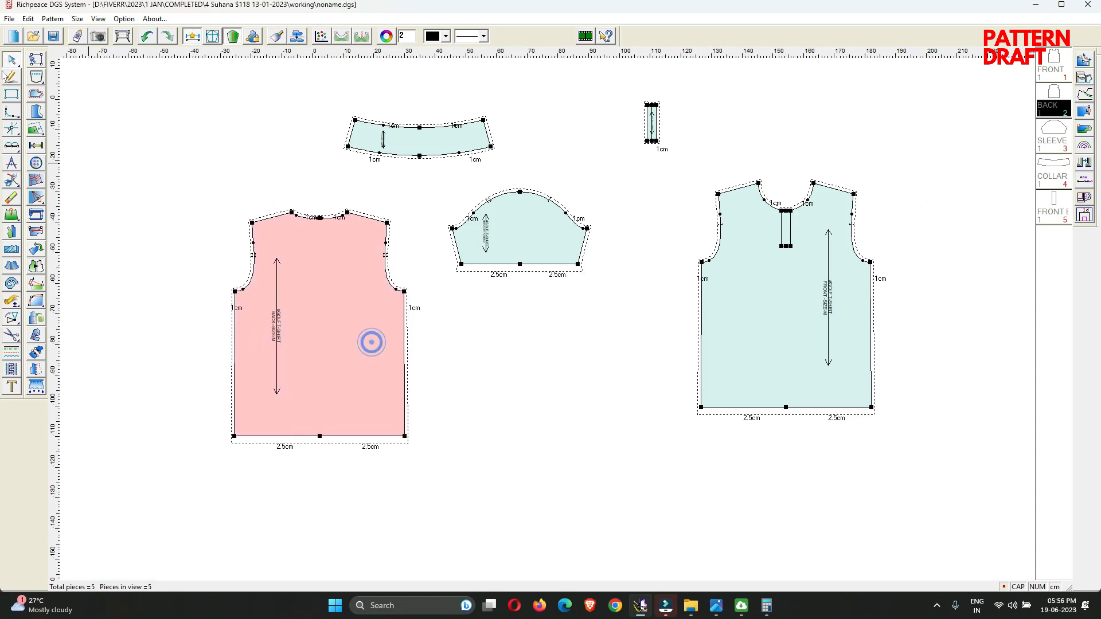
left_click(53, 32)
left_click(930, 224)
left_click(53, 19)
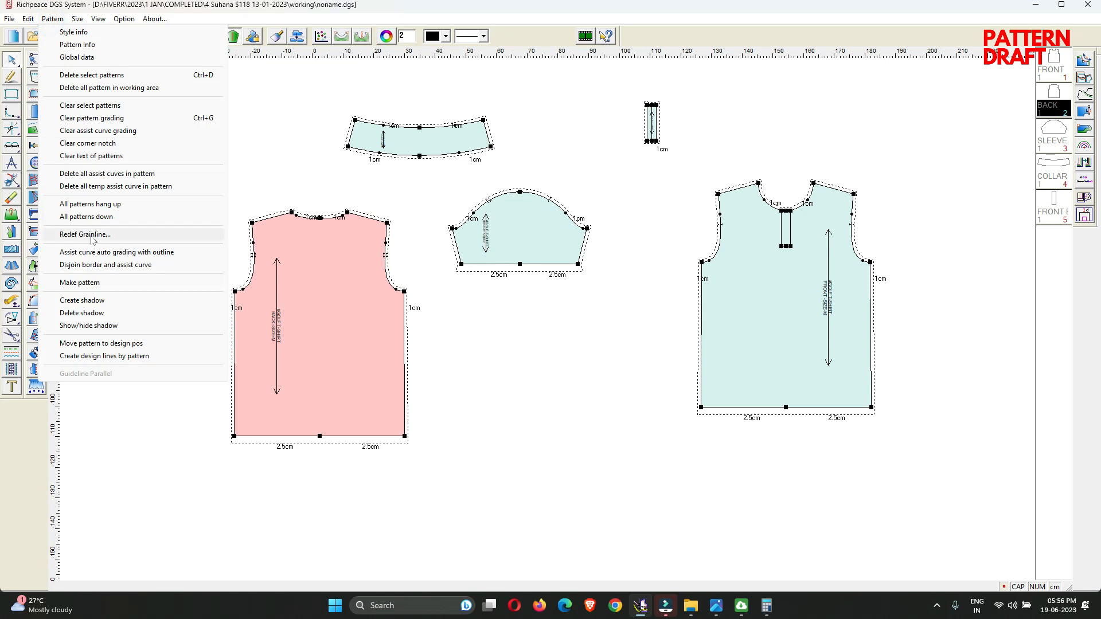
left_click(90, 235)
left_click(492, 286)
left_click(511, 347)
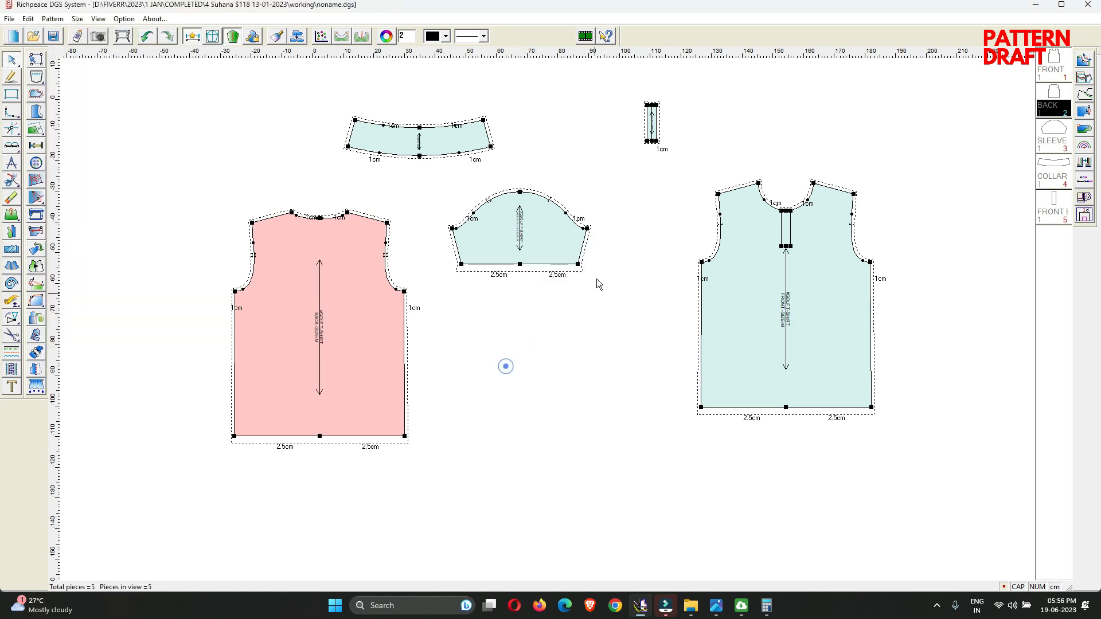
Arrange the front piece beside the back, with the sleeve next to it and the collar and button placket stacked beneath the sleeve
left_click_drag(732, 342, 460, 374)
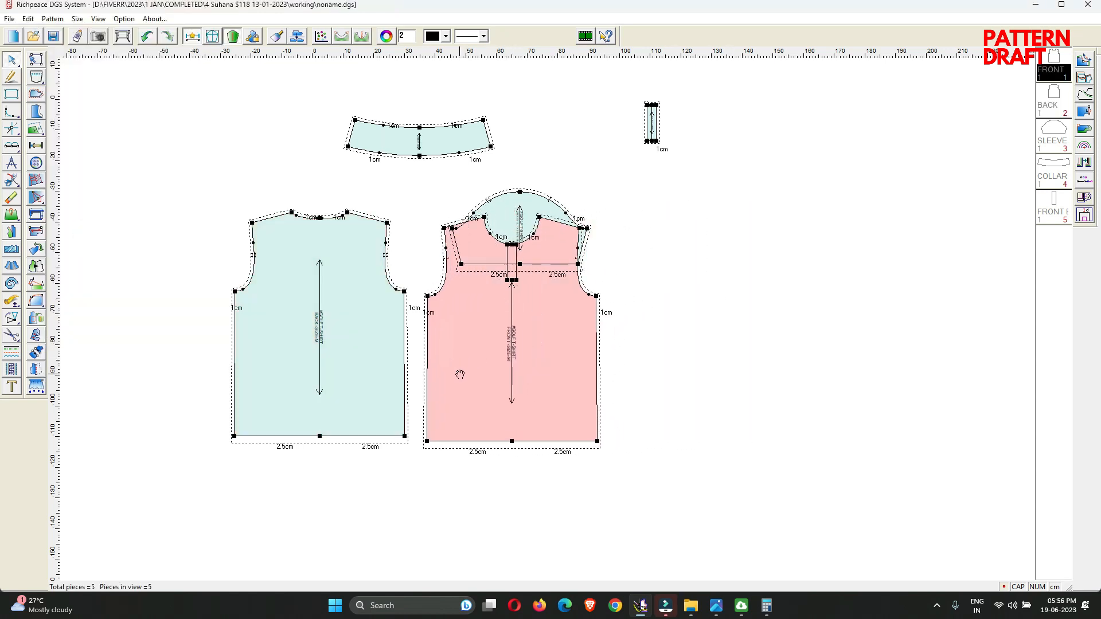
left_click_drag(515, 207, 677, 235)
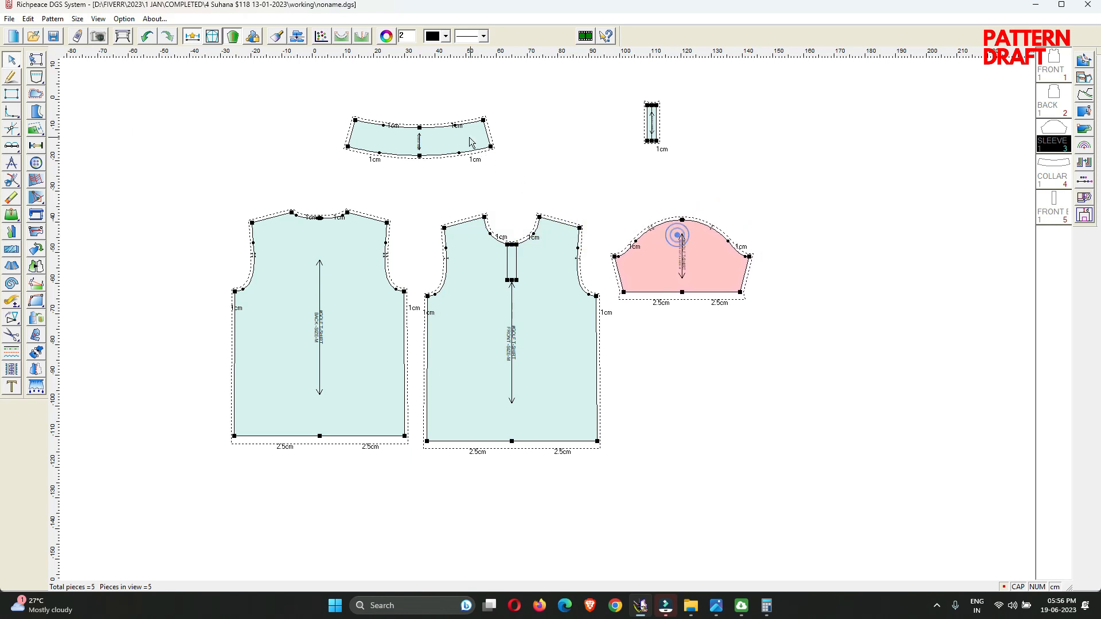
left_click_drag(469, 141, 725, 339)
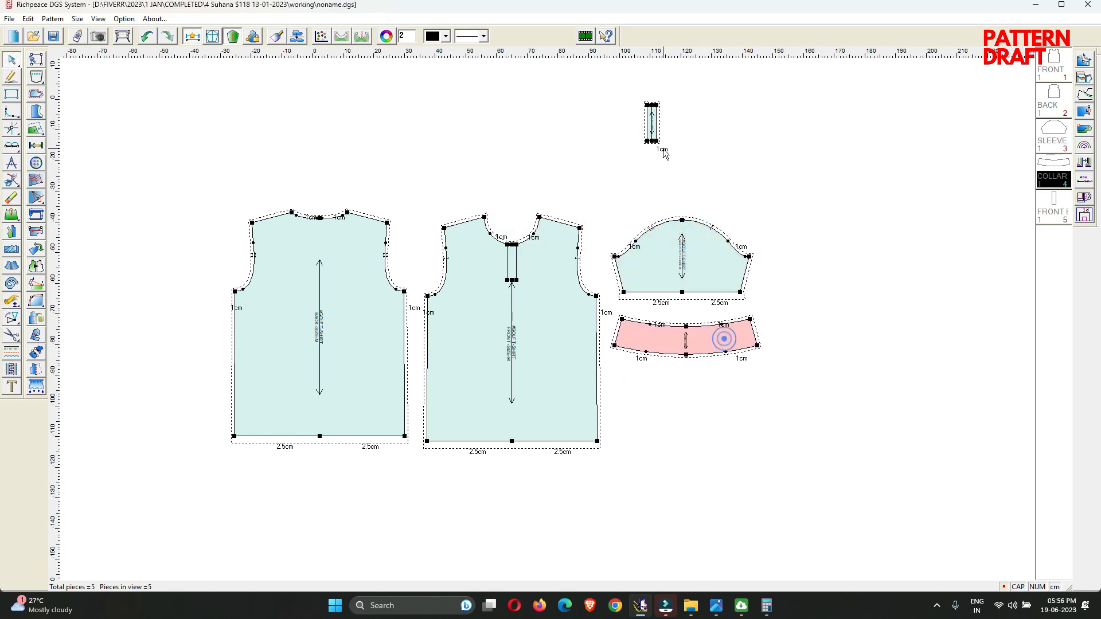
left_click_drag(663, 154, 697, 416)
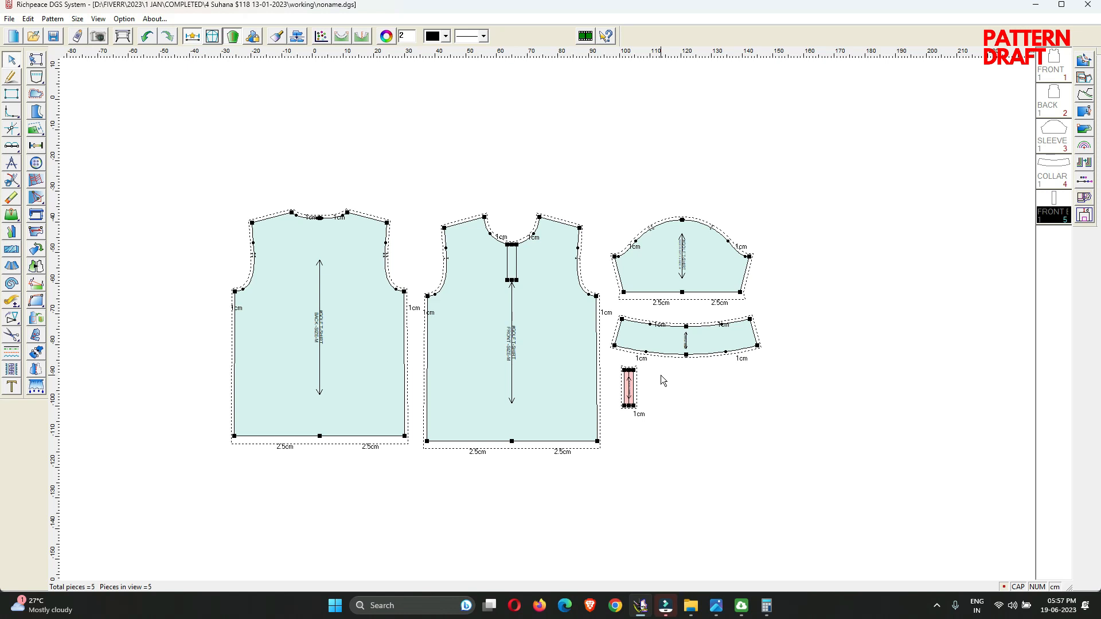
Mirror the front button placket piece open about its right long edge to double its width
scroll(636, 387, "up", 9)
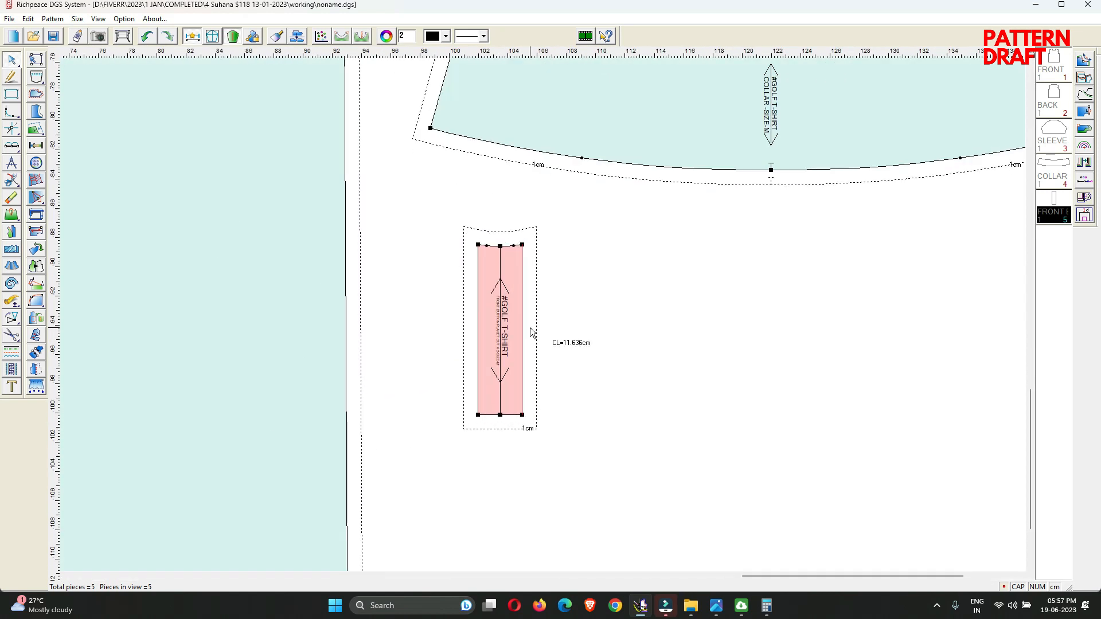
left_click(35, 369)
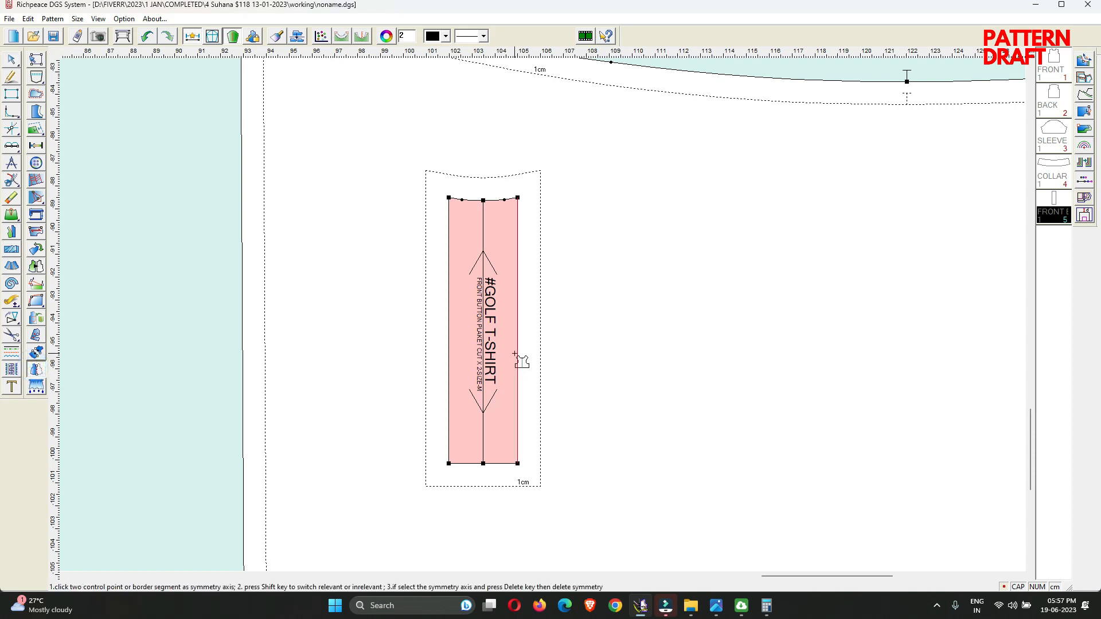
left_click(516, 356)
right_click(515, 353)
right_click(706, 298)
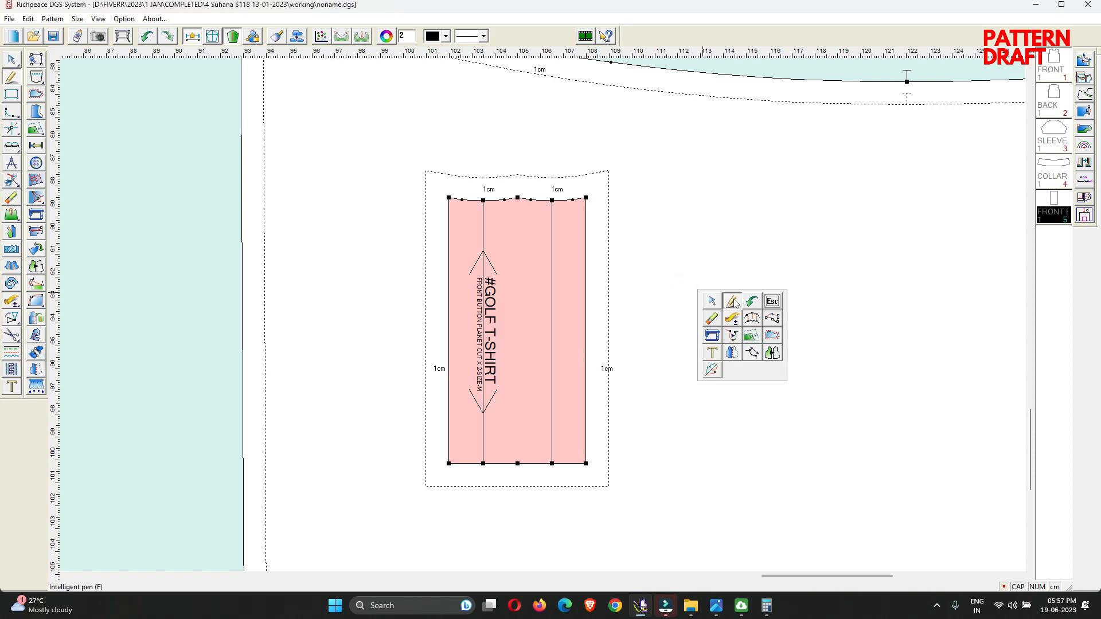
Draw a vertical line down the centre of the widened placket with the Intelligent pen, from its top edge to its bottom edge
left_click(731, 299)
left_click(517, 198)
left_click(518, 463)
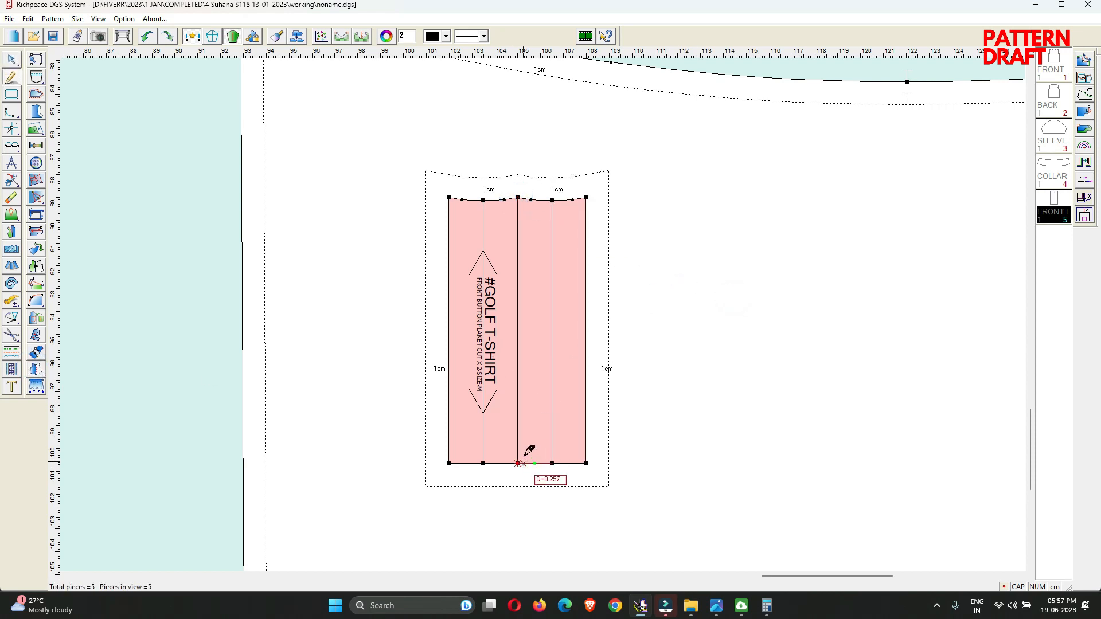
right_click(703, 277)
left_click(728, 275)
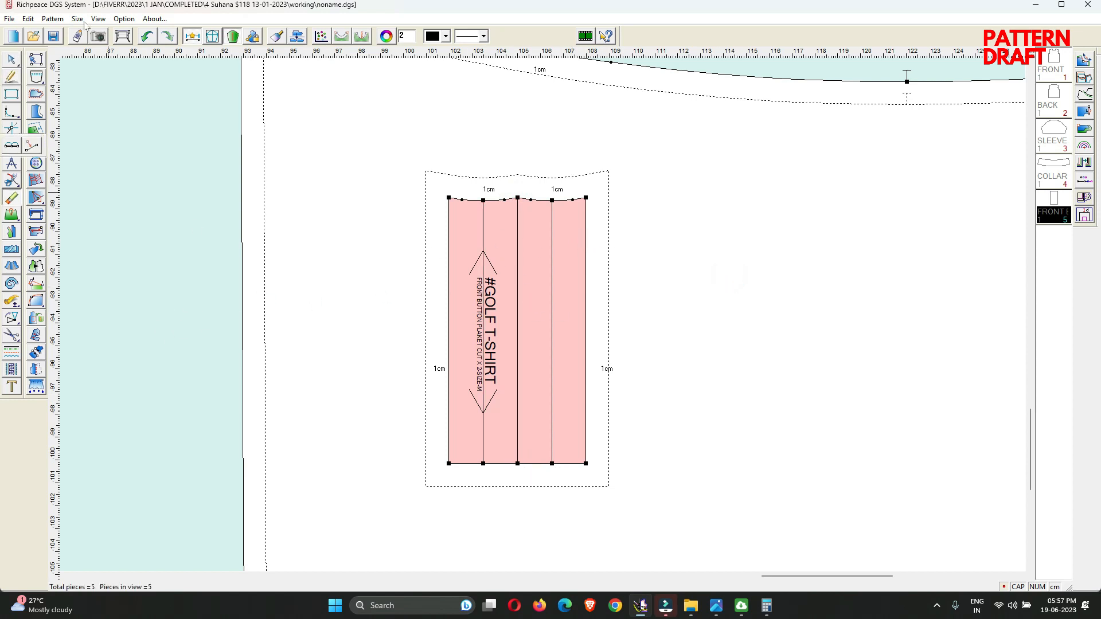
Place 3 evenly spaced drill holes on the placket's left fold line, with a first distance of 1.5 cm and a second distance of 2 cm
left_click(35, 163)
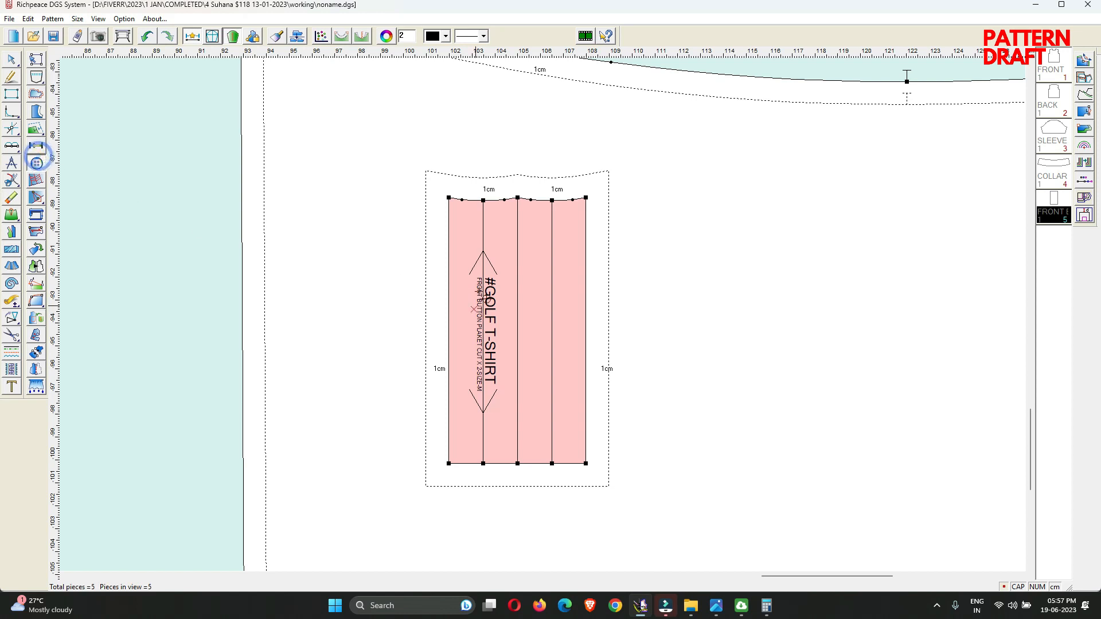
left_click(483, 305)
left_click_drag(540, 121, 933, 159)
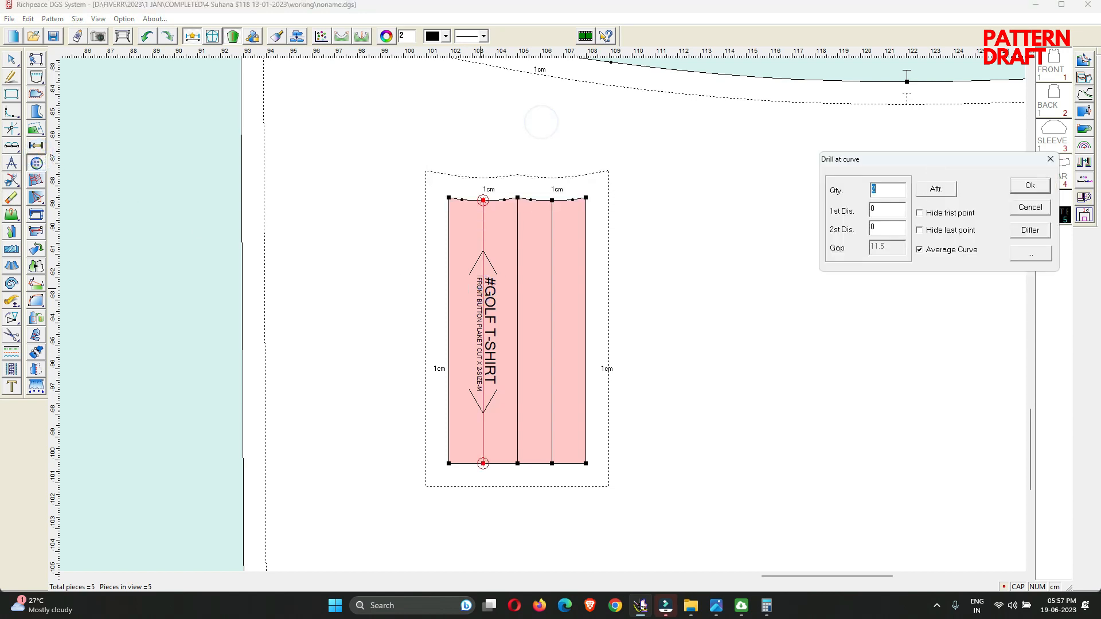
type("3")
double_click(873, 209)
type("1.5")
double_click(884, 209)
type("2")
double_click(888, 227)
type("3")
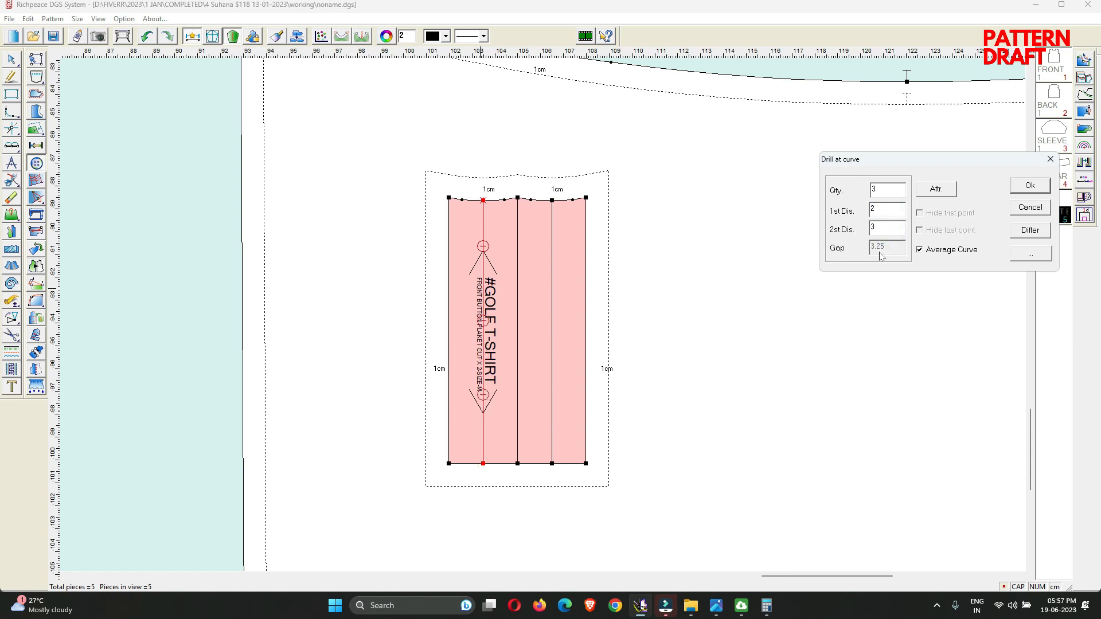
double_click(883, 227)
type("2")
double_click(886, 211)
type("1.5")
left_click(1023, 191)
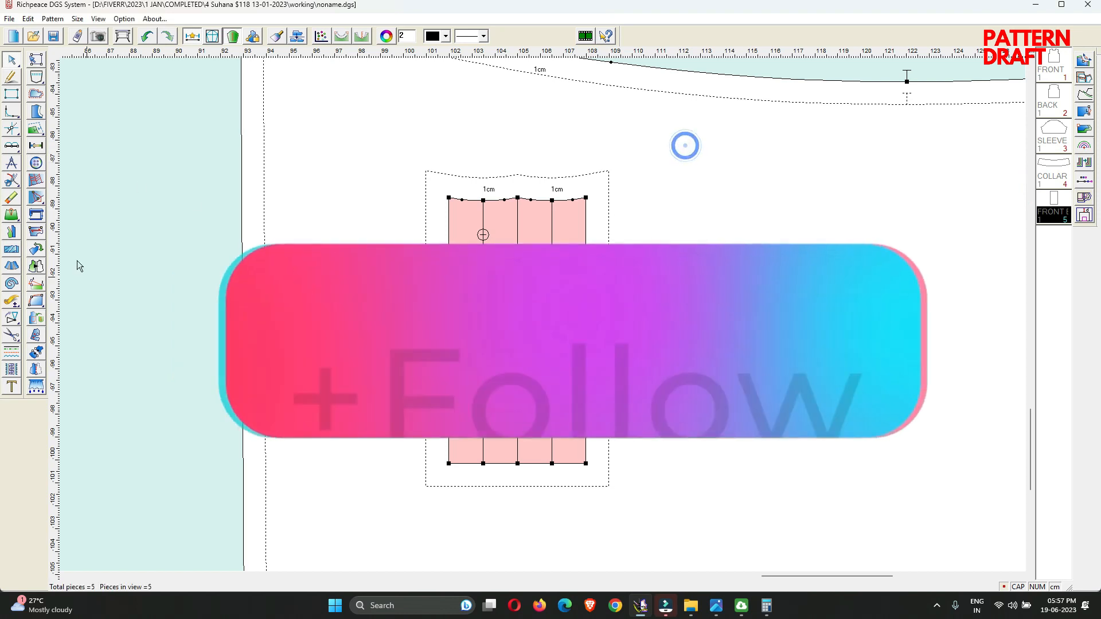
Redefine the button placket's grainline so that it runs along the piece's centre line
left_click(54, 36)
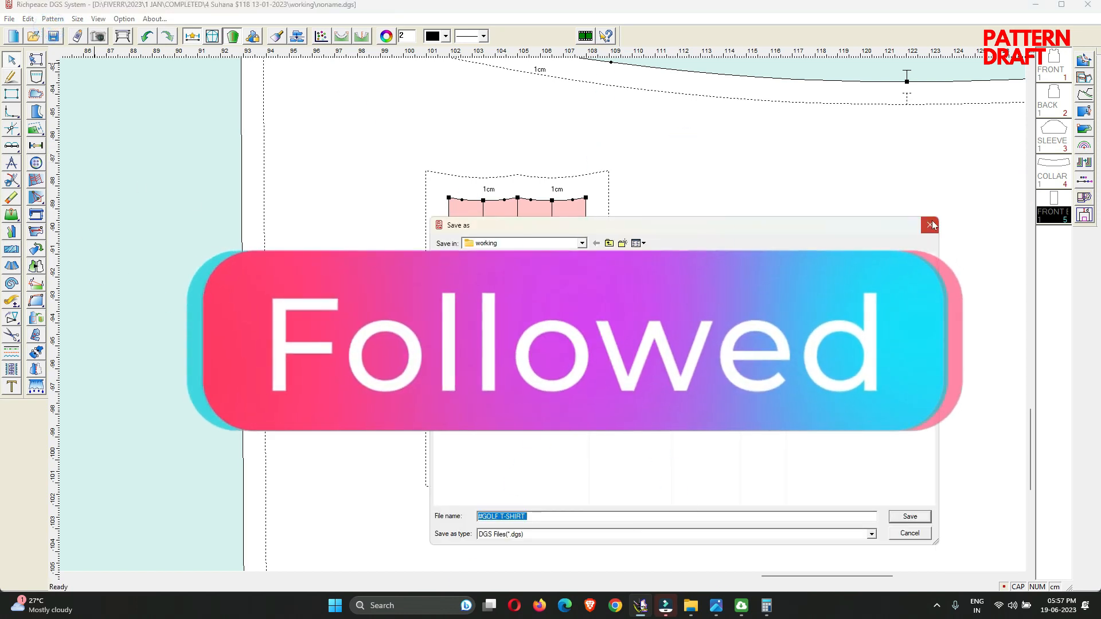
left_click(932, 222)
left_click(52, 18)
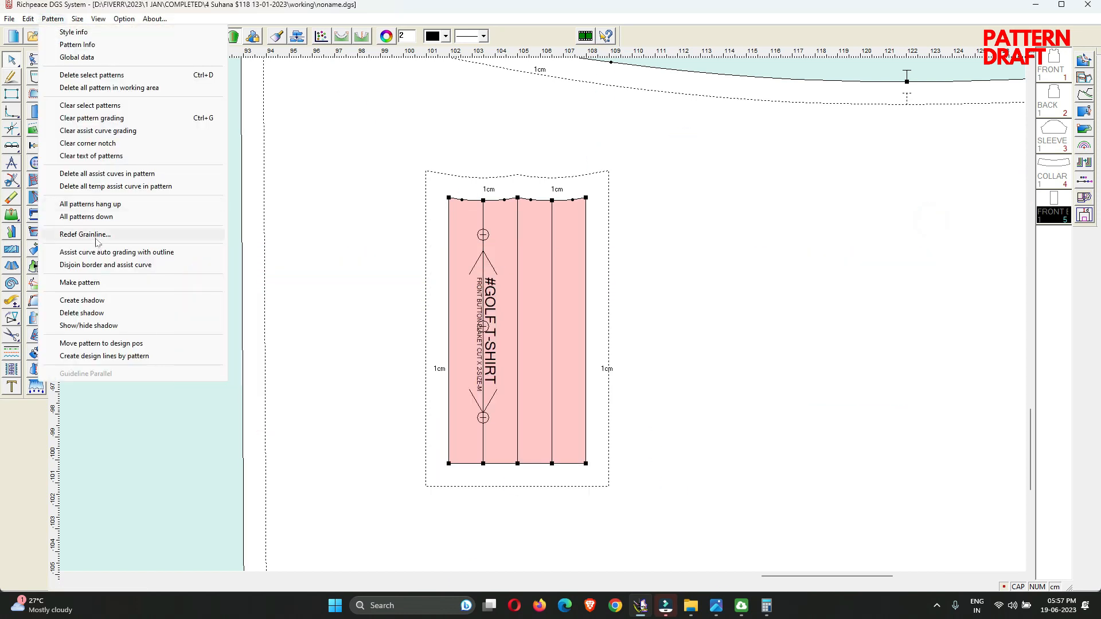
left_click(95, 237)
left_click(519, 286)
left_click(503, 342)
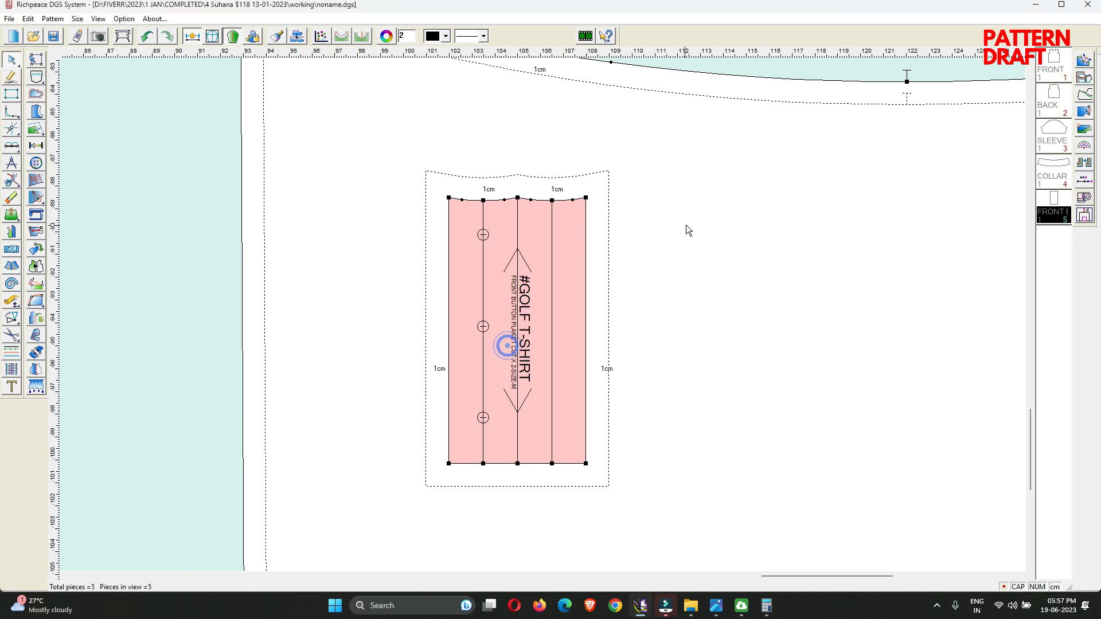
middle_click(654, 304)
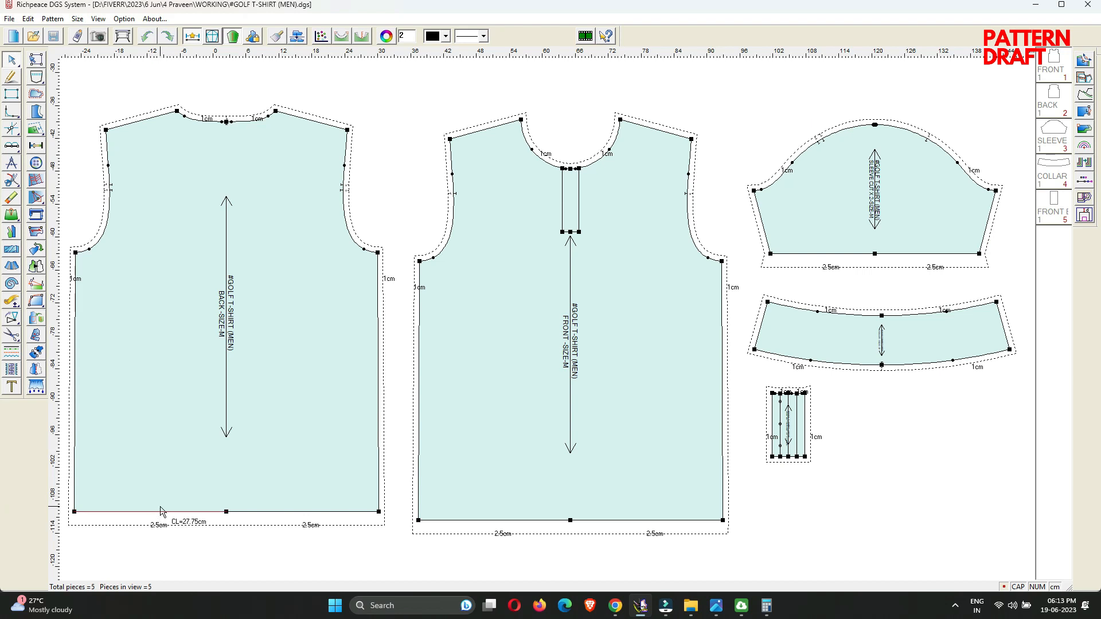
Switch to Chrome to view the patterndraft Instagram profile, and return to the finished pattern in Richpeace DGS
left_click(616, 605)
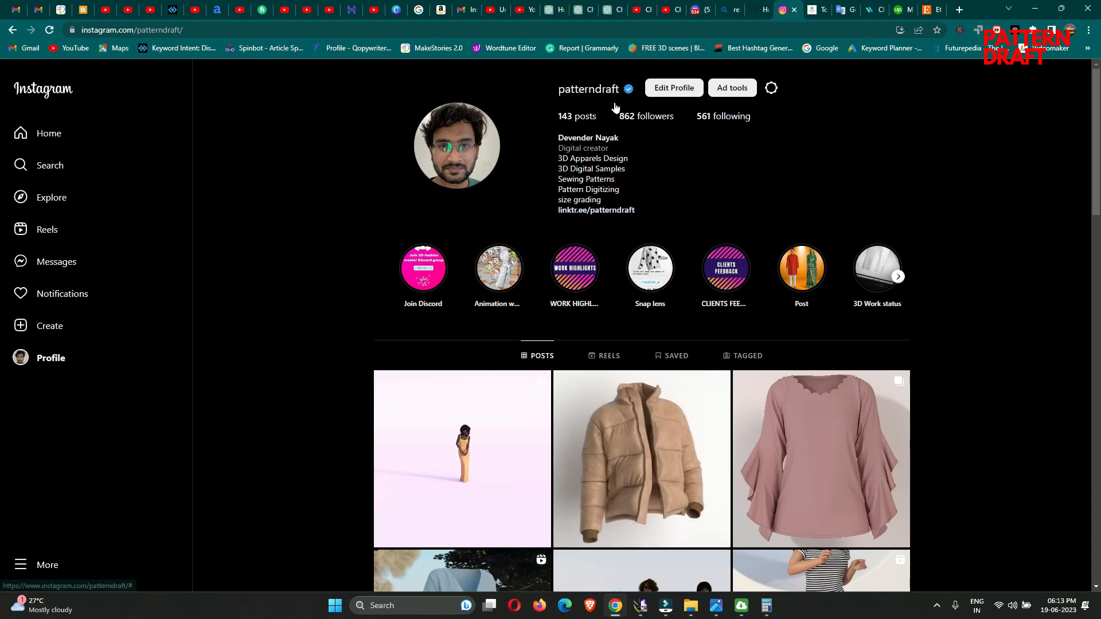
left_click(1035, 8)
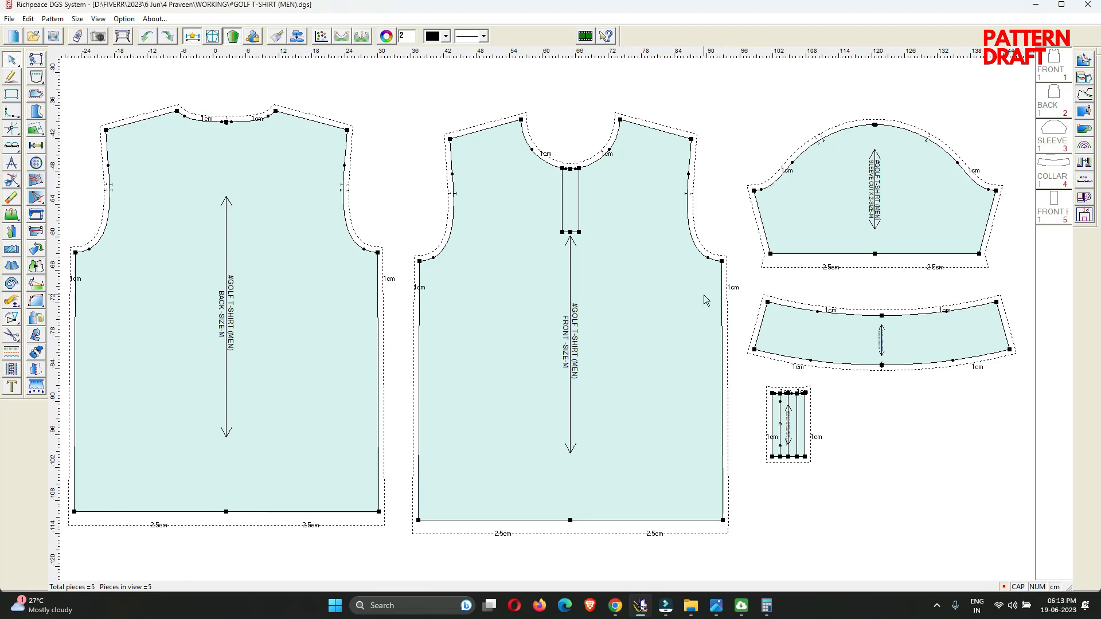